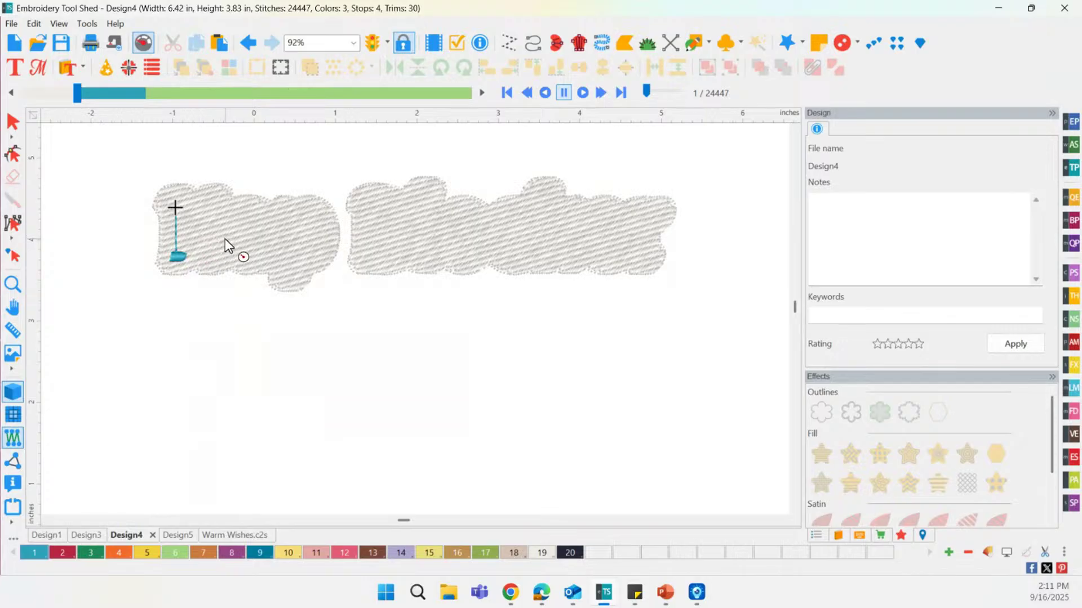
Scrub the stitch simulation of the Nap Blocker and EMBOSS design through to its final stitch, and exit the simulation.
drag(77, 95, 147, 107)
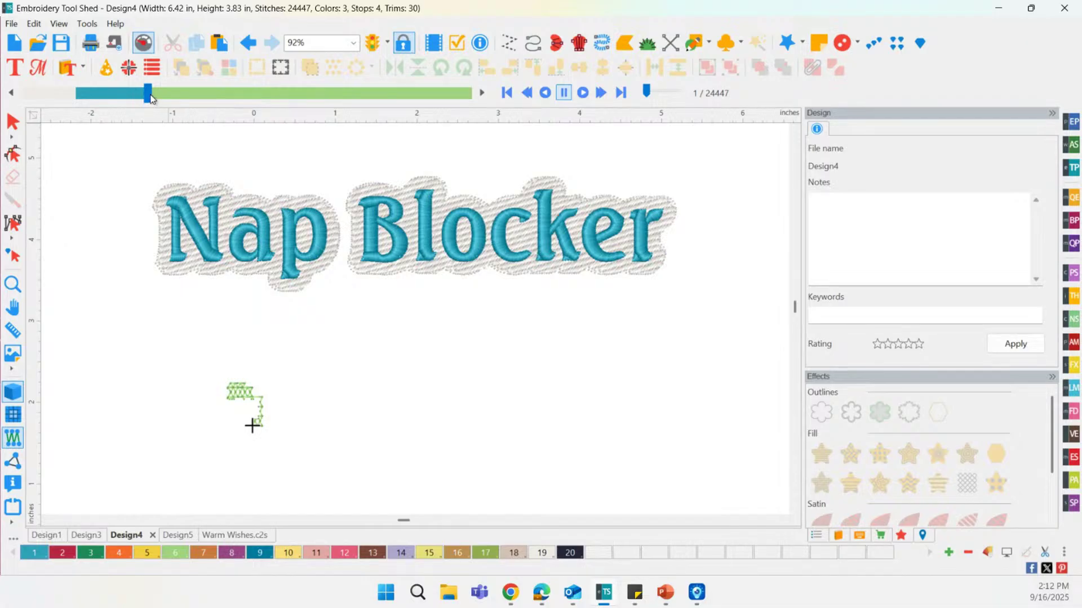
mouse_move(150, 97)
mouse_down()
mouse_move(325, 99)
mouse_move(345, 114)
mouse_move(531, 125)
mouse_up()
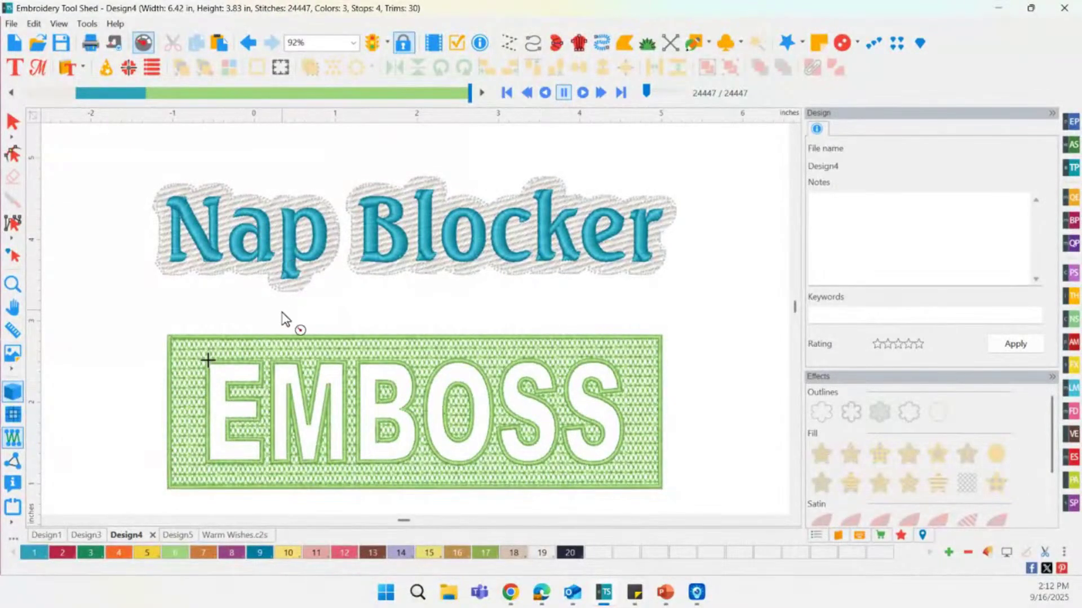
click(12, 121)
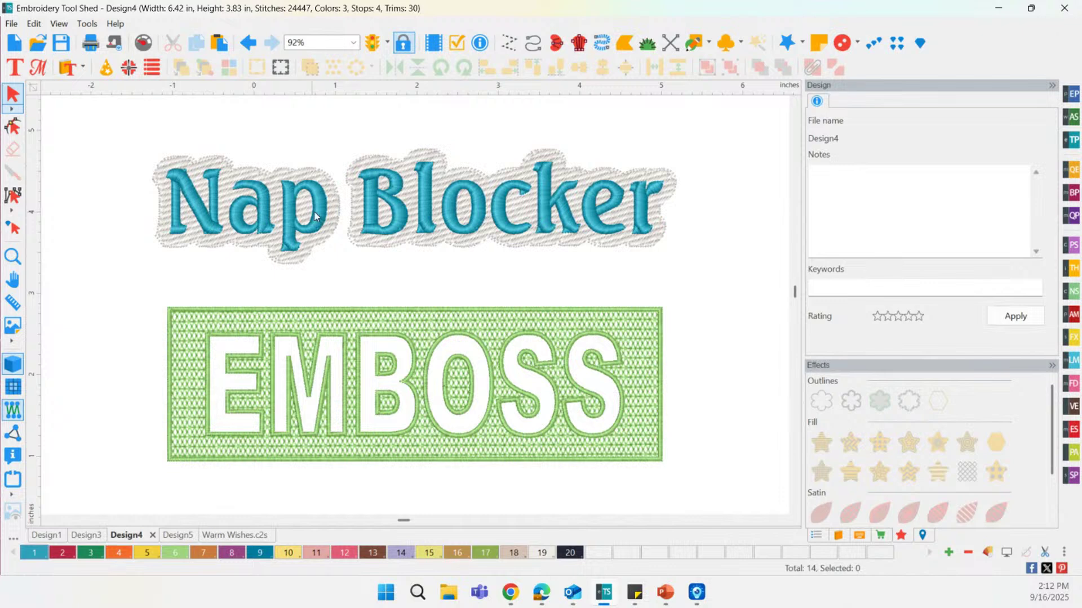
Create a new design and insert the FallFlourish pumpkin design from the Fall category of the FX designs catalog.
click(13, 45)
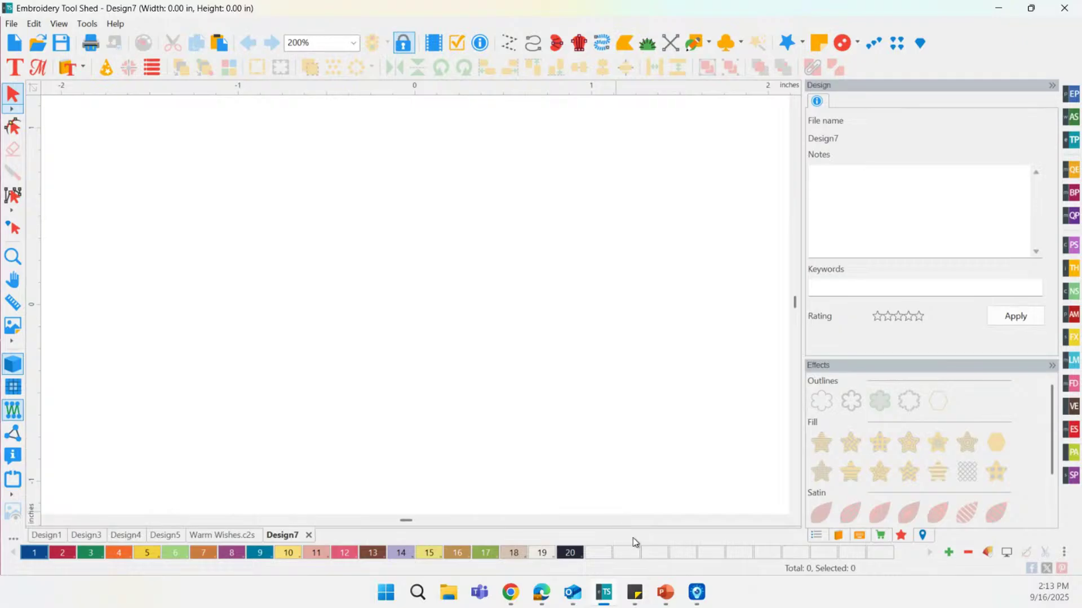
mouse_move(700, 594)
click(1070, 339)
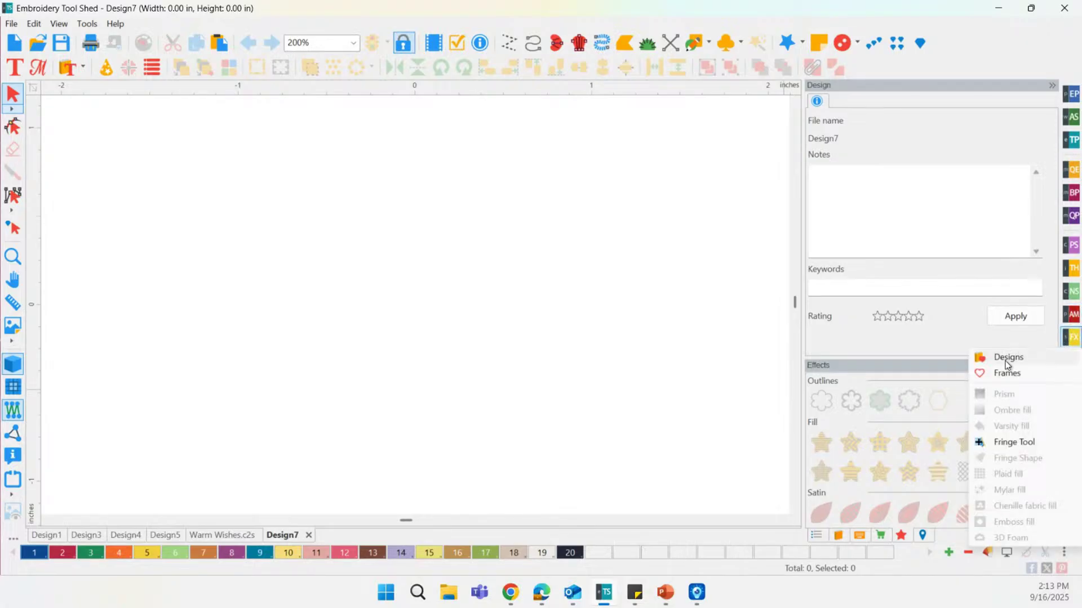
click(1014, 357)
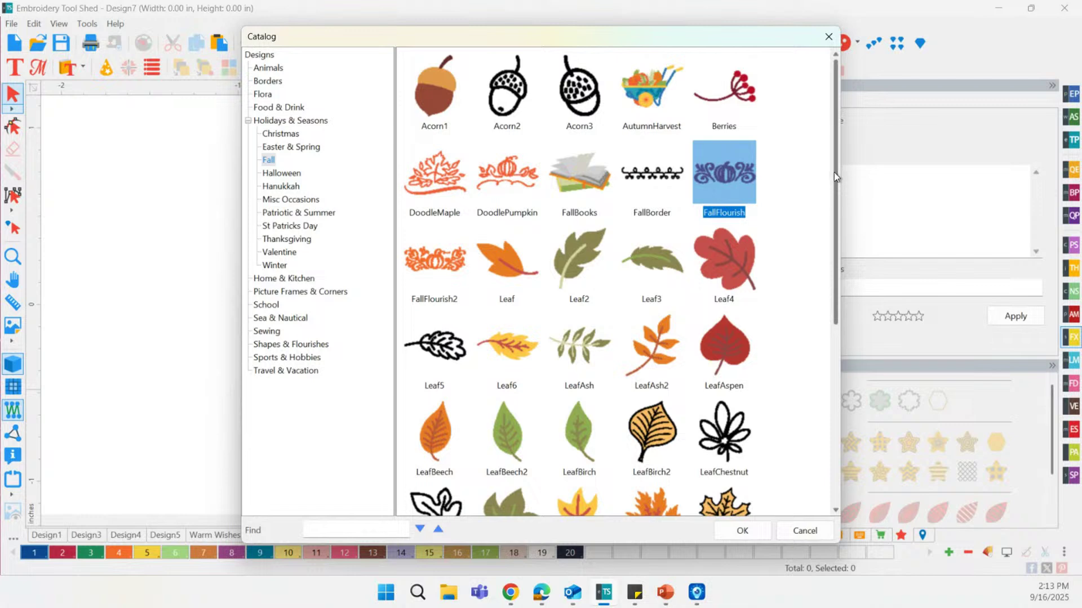
drag(833, 173, 756, 184)
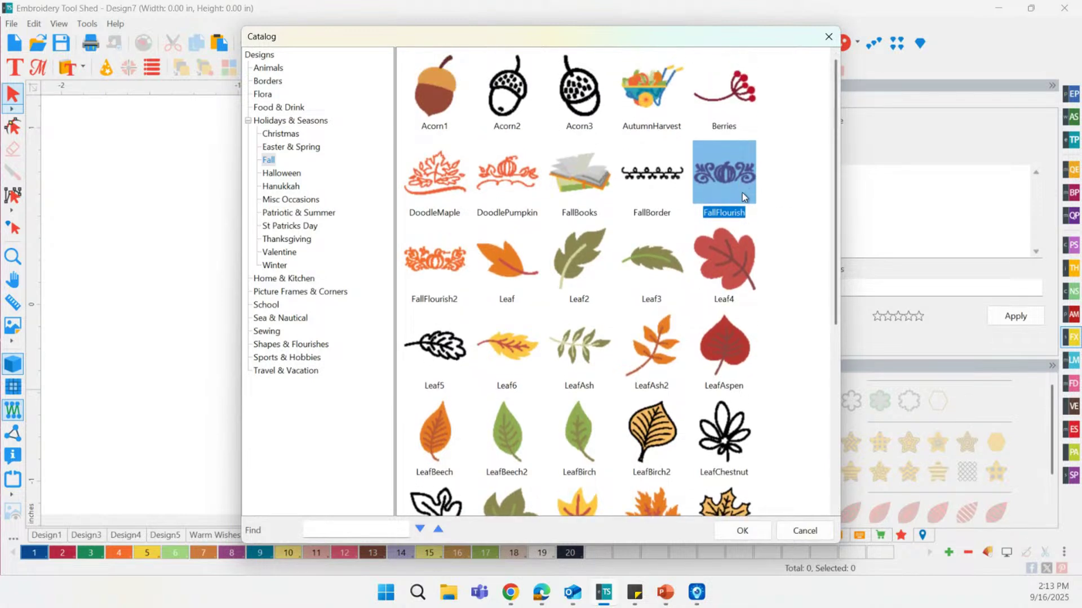
double_click(726, 165)
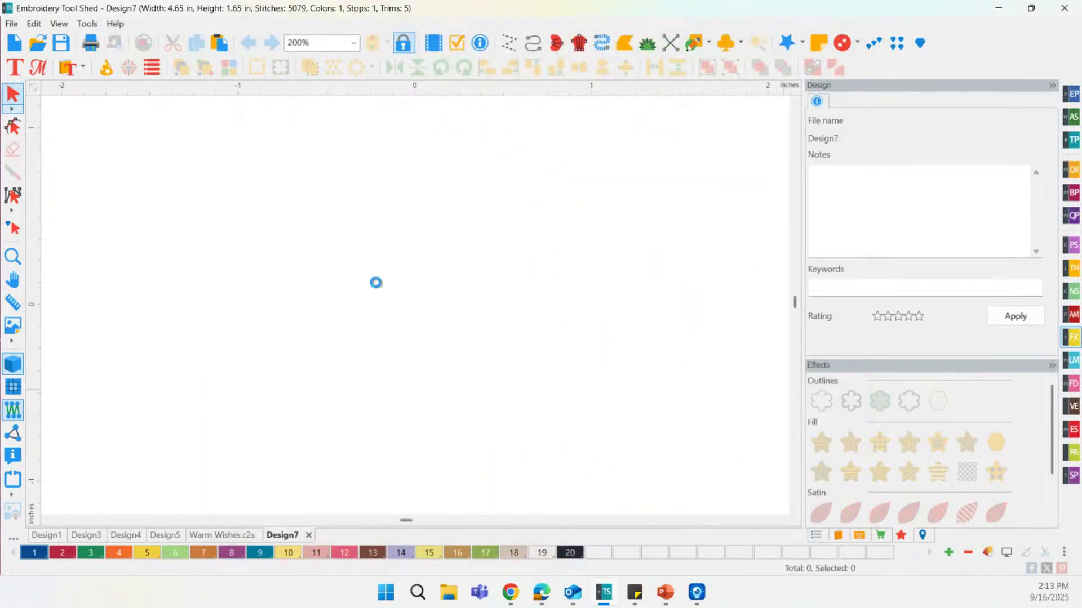
click(358, 279)
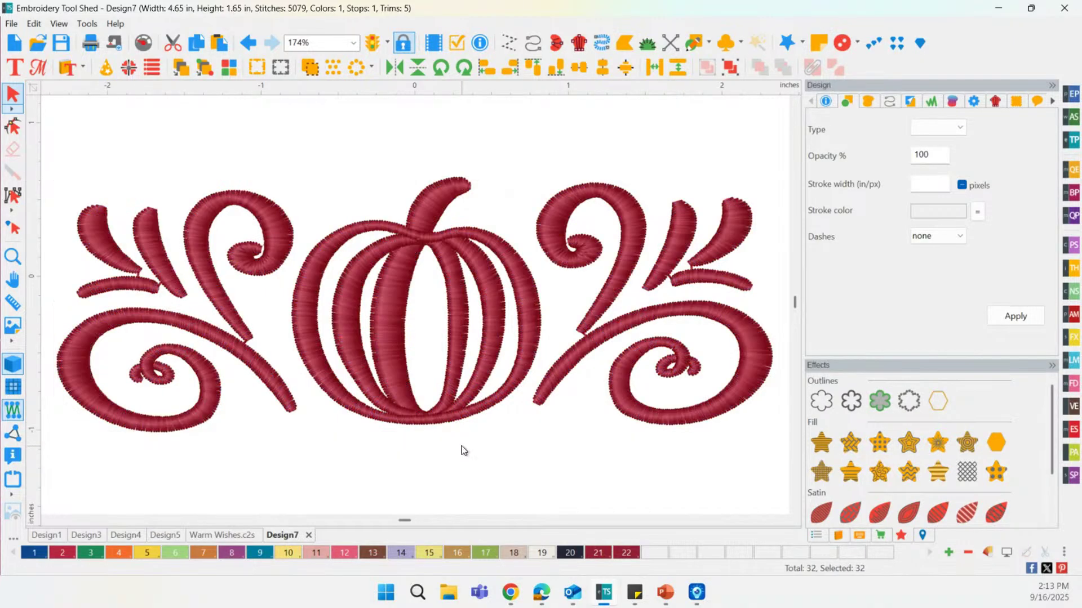
Show the stitch sequence and ungroup the whole pumpkin flourish design.
click(428, 420)
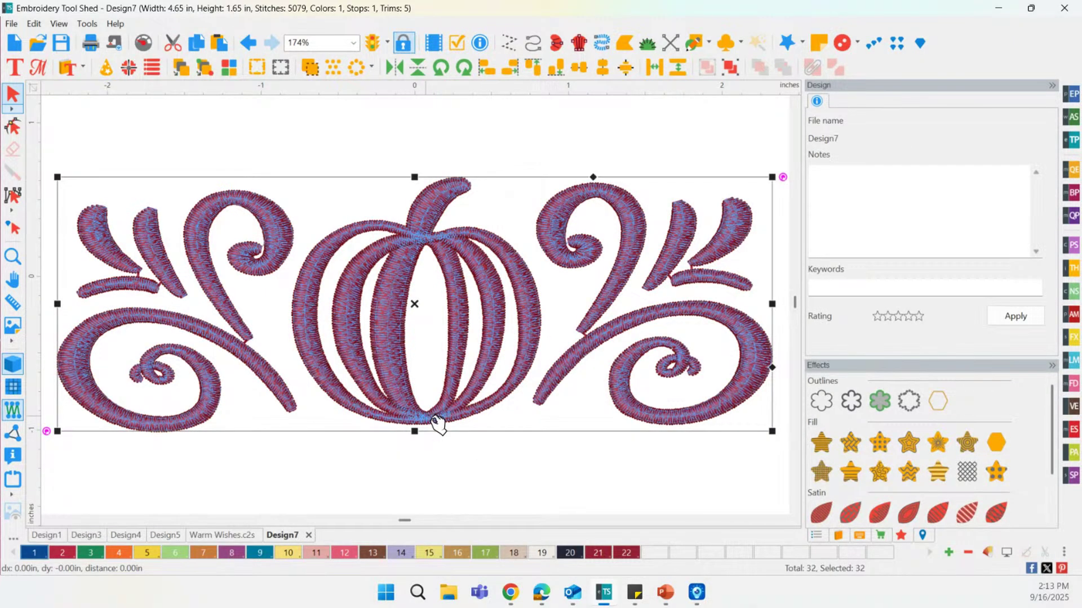
click(433, 423)
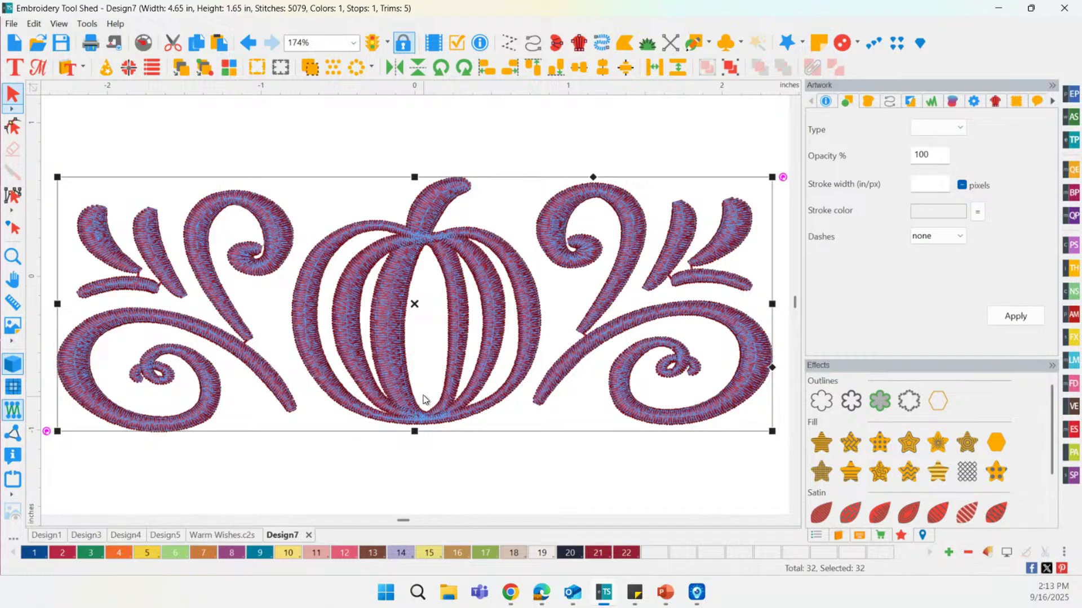
scroll(426, 400, down, 2)
click(425, 444)
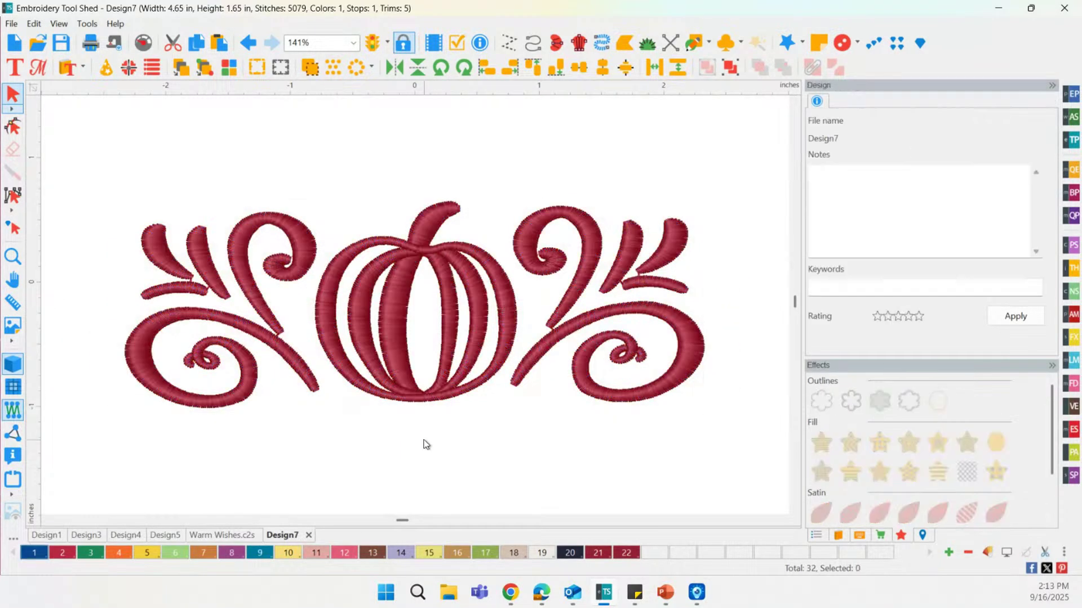
click(411, 384)
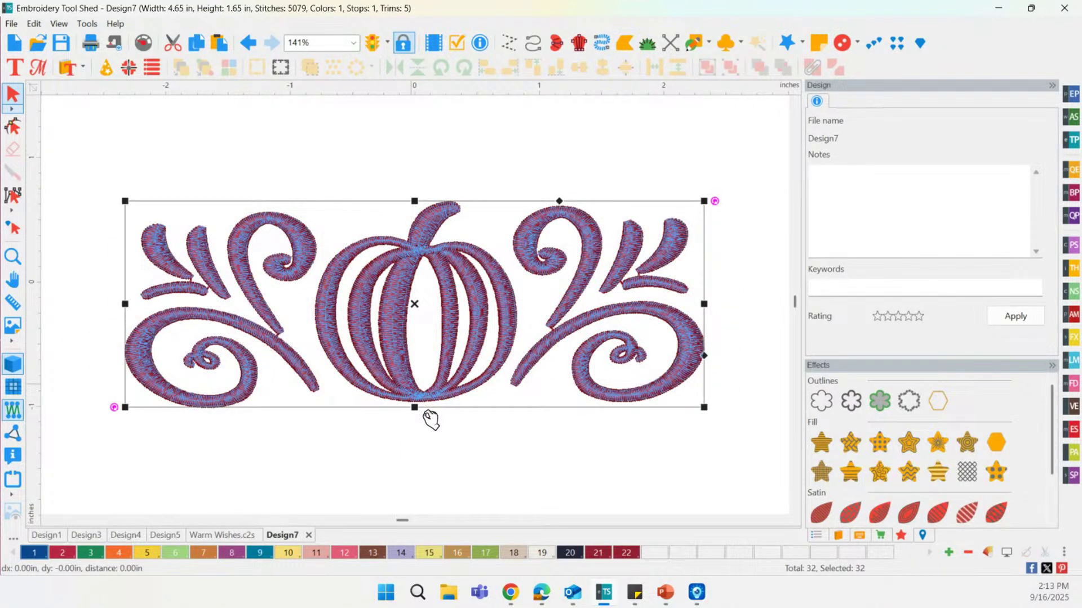
click(417, 346)
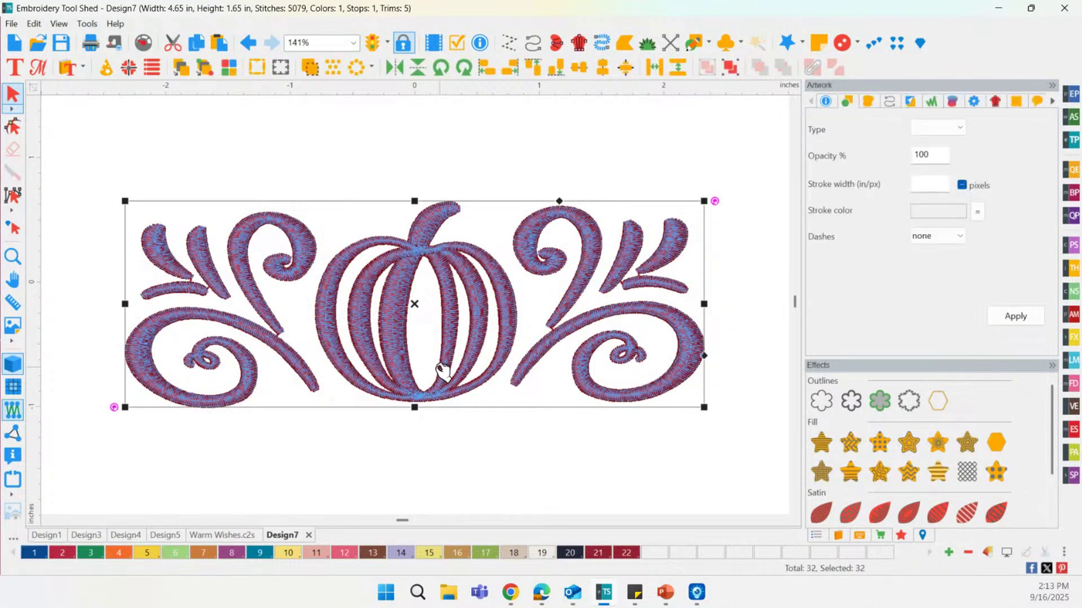
click(816, 537)
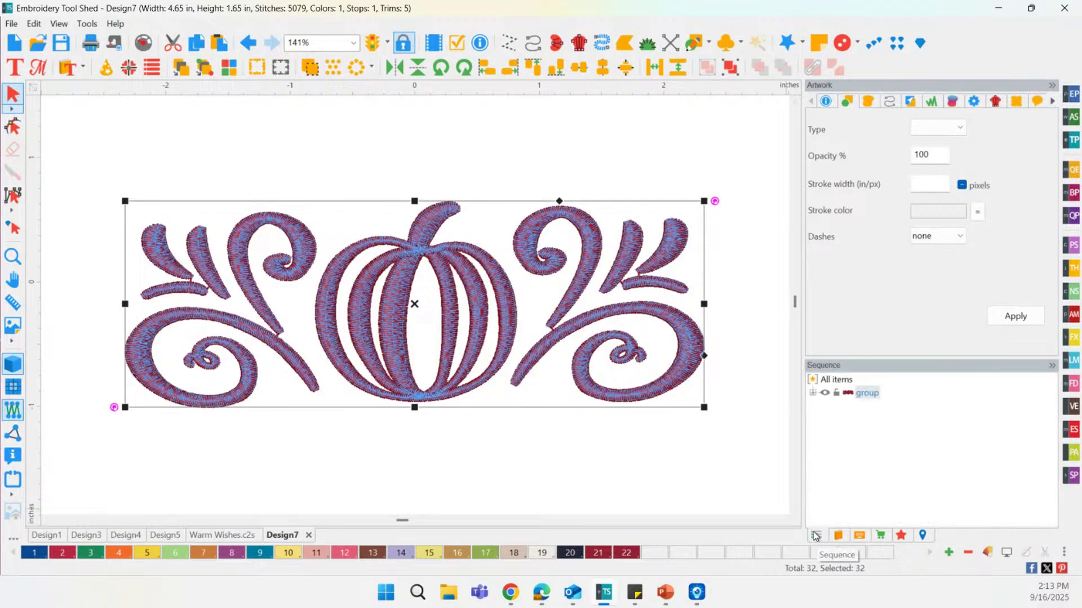
click(732, 75)
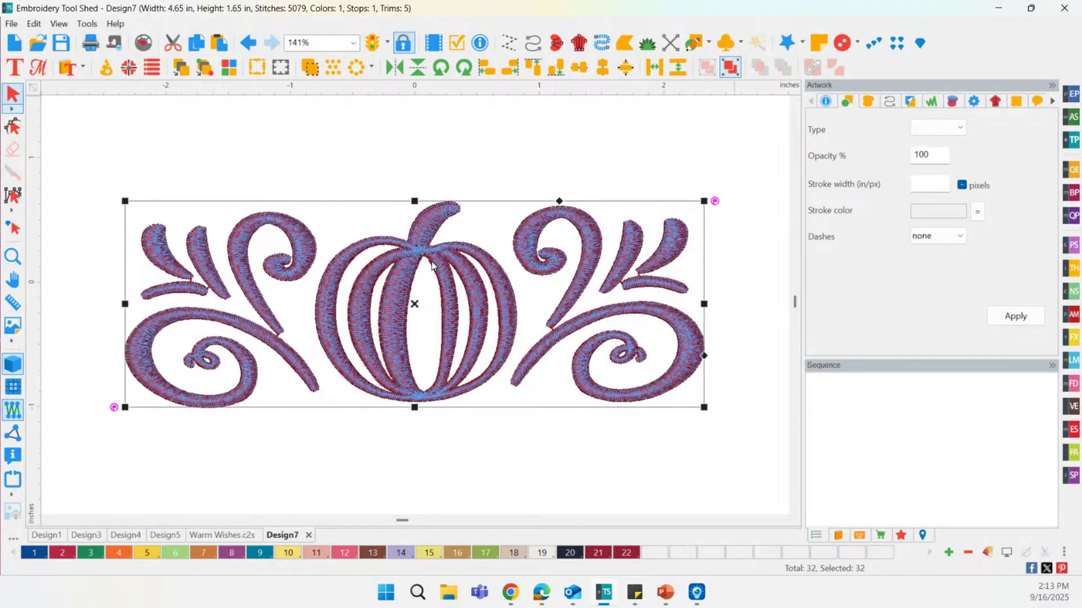
click(473, 428)
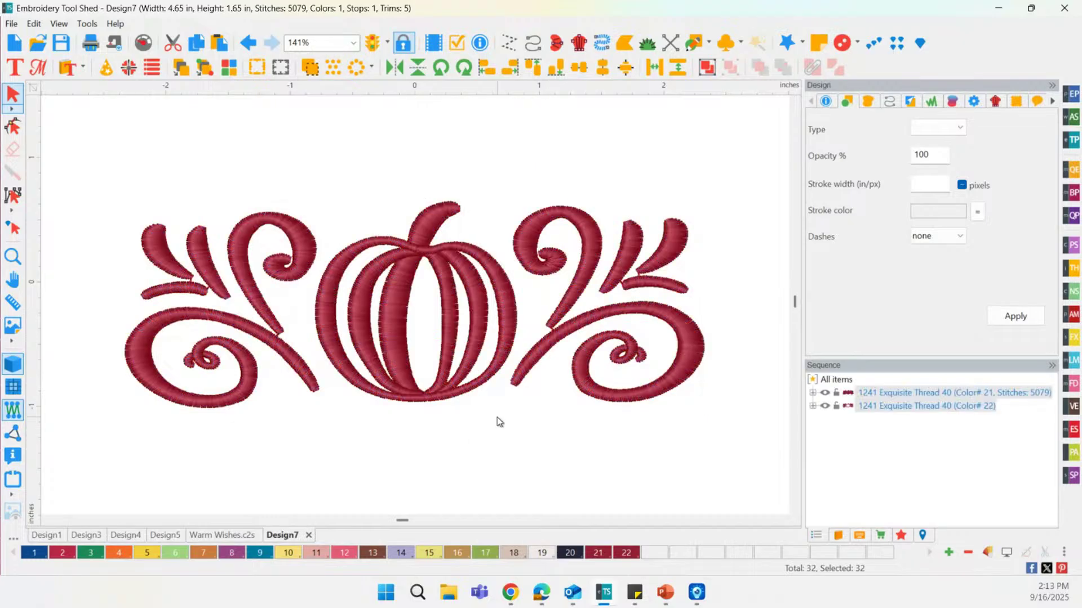
Delete the stitched scrolls on both sides of the pumpkin, keeping the pumpkin stitches and the artwork outlines.
click(534, 355)
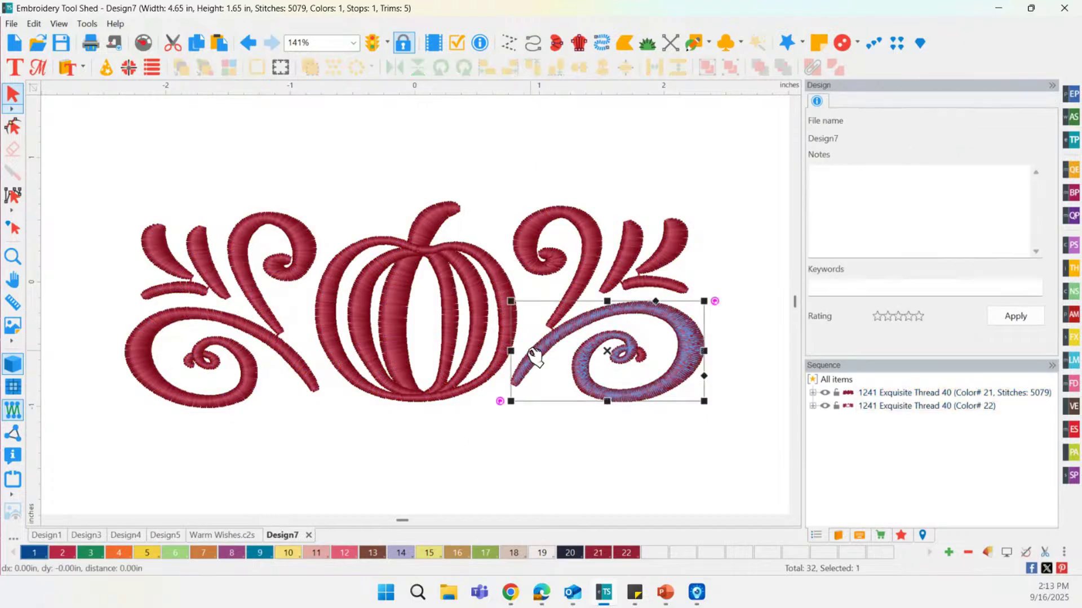
click(631, 260)
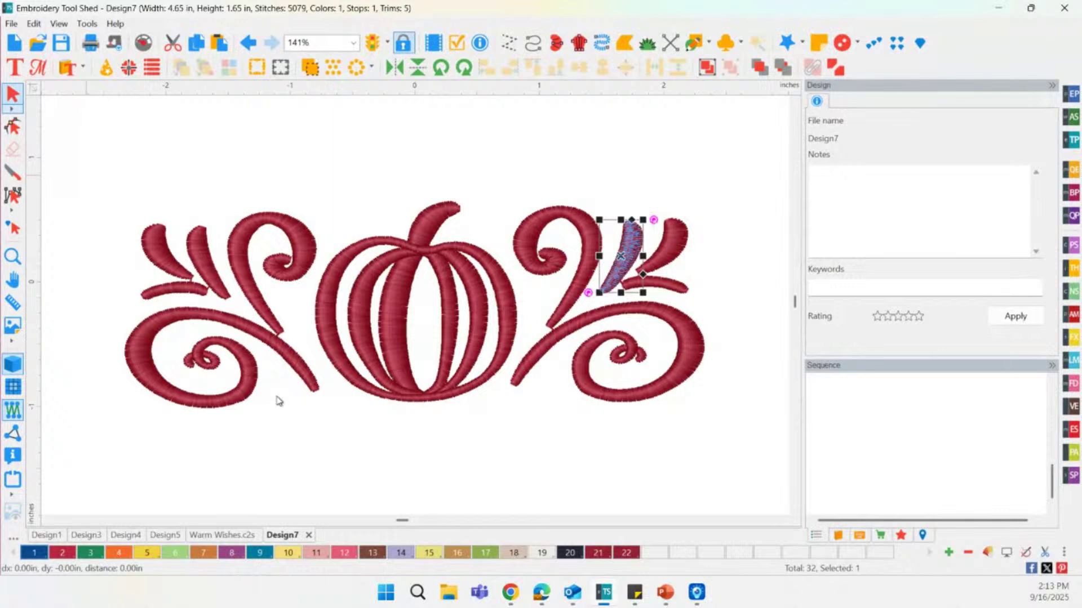
key(Tab)
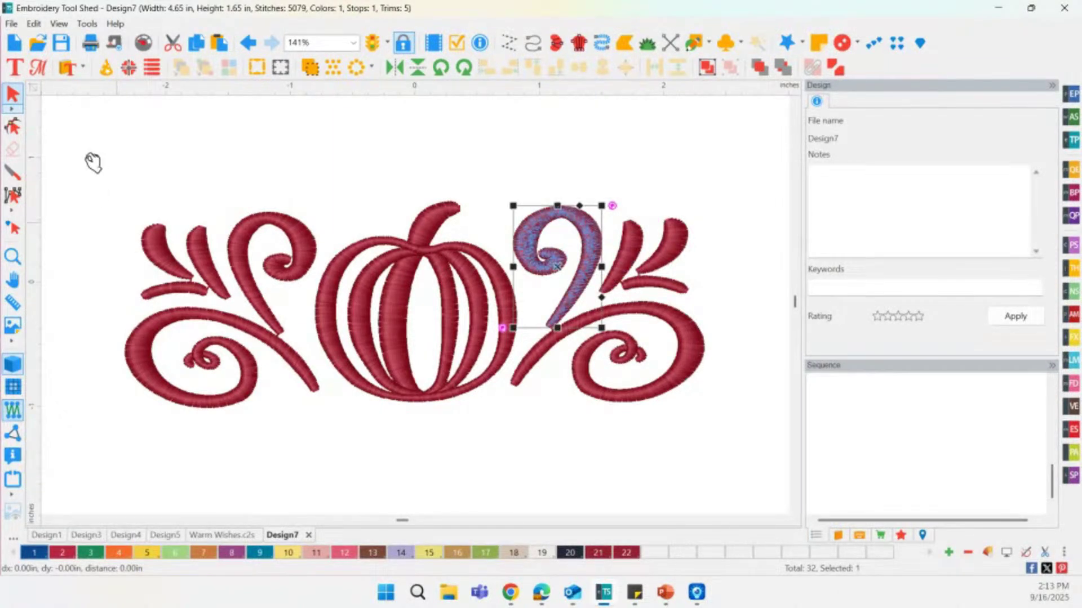
drag(54, 145, 360, 456)
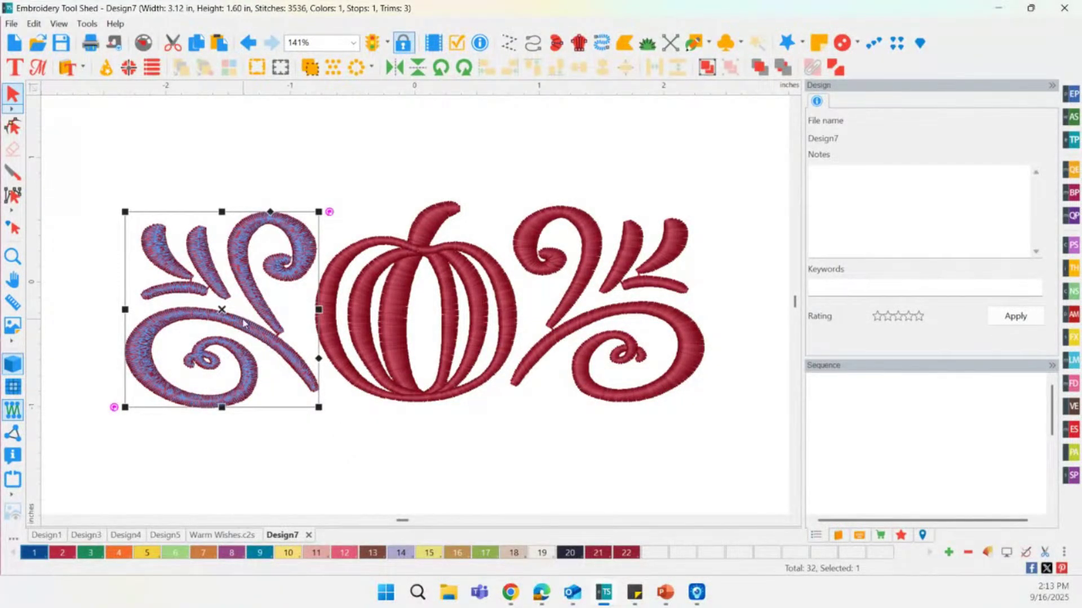
key(Delete)
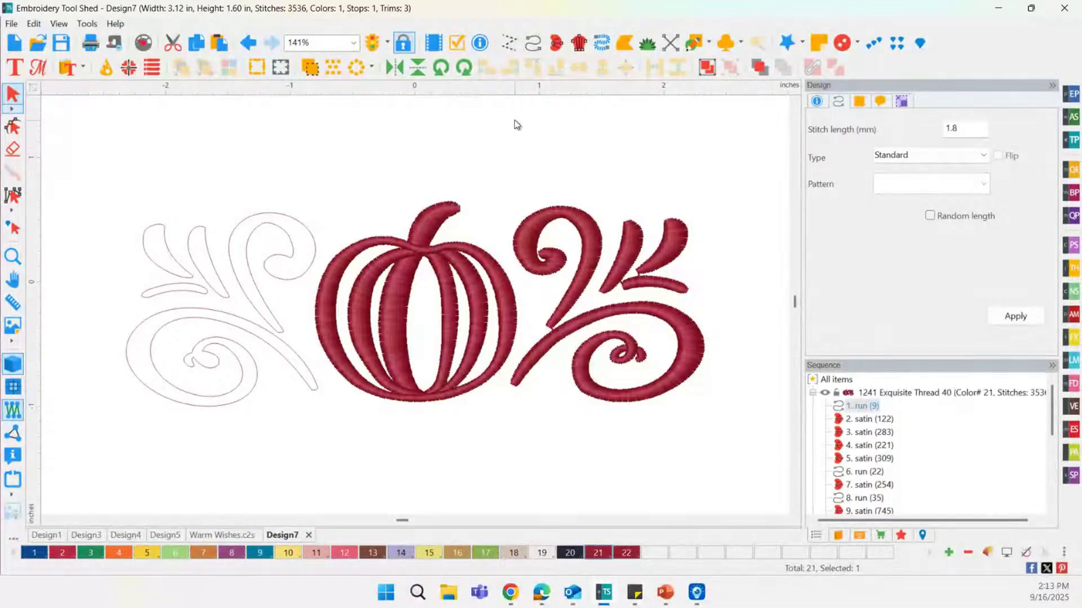
drag(507, 116, 732, 457)
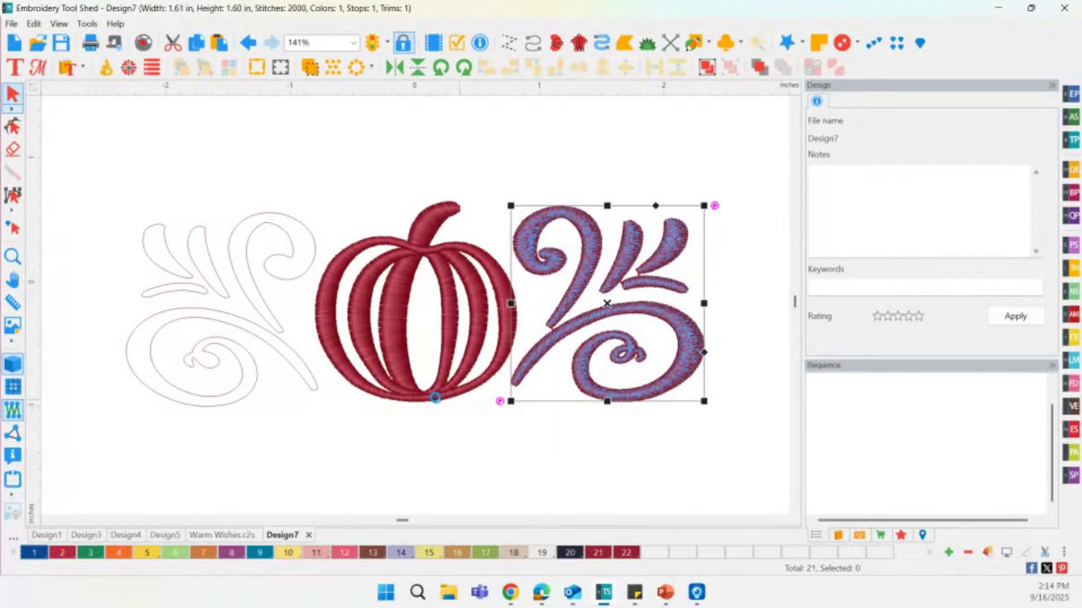
key(Delete)
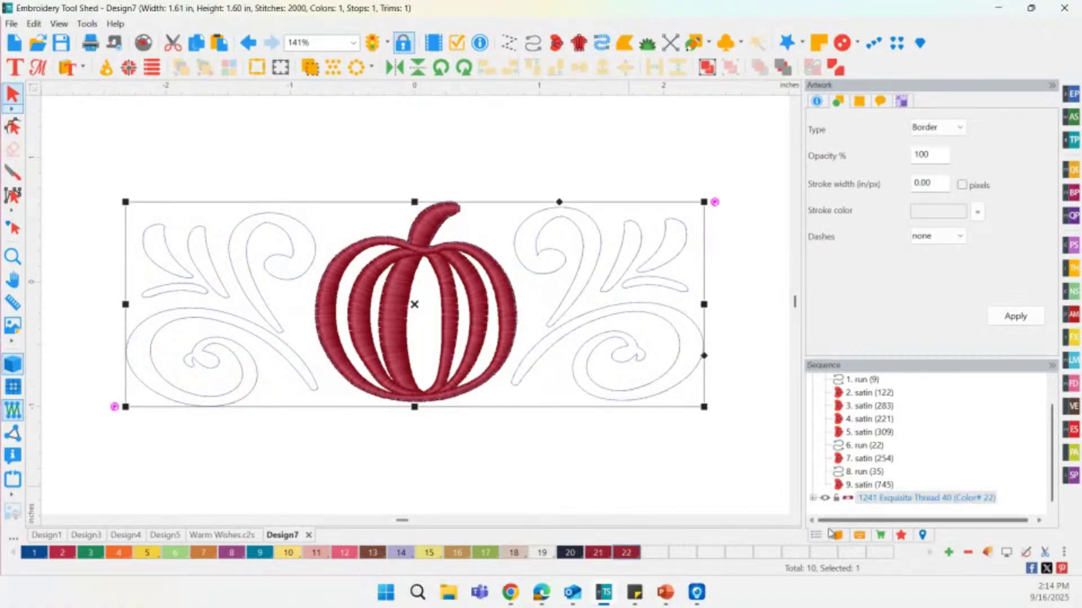
Examine the run and satin objects within the pumpkin's color group in the sequence, and collapse the group again.
scroll(898, 436, up, 1)
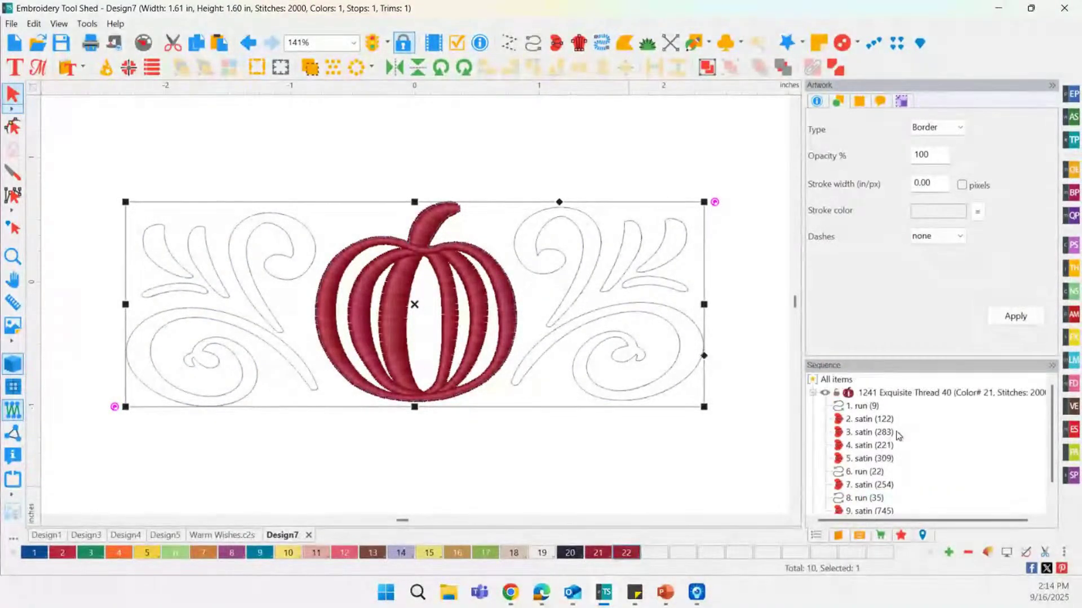
click(811, 392)
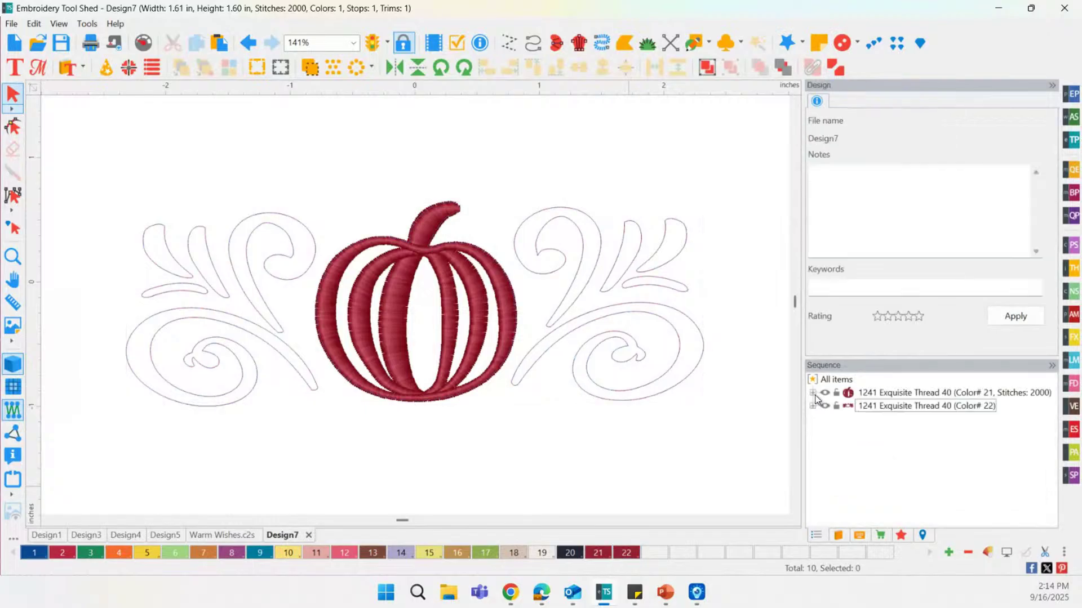
click(827, 396)
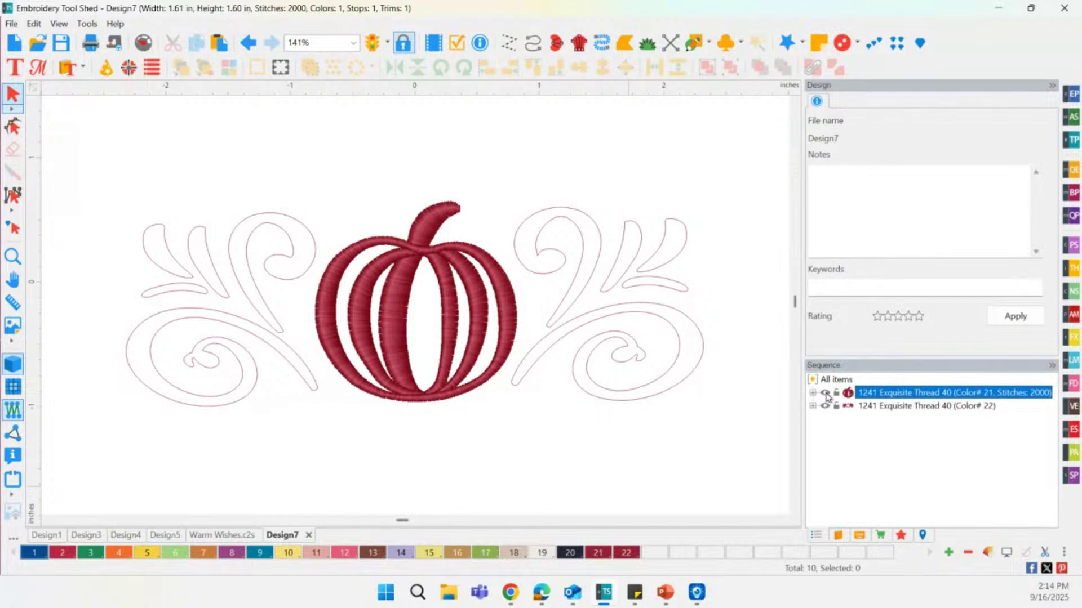
click(891, 465)
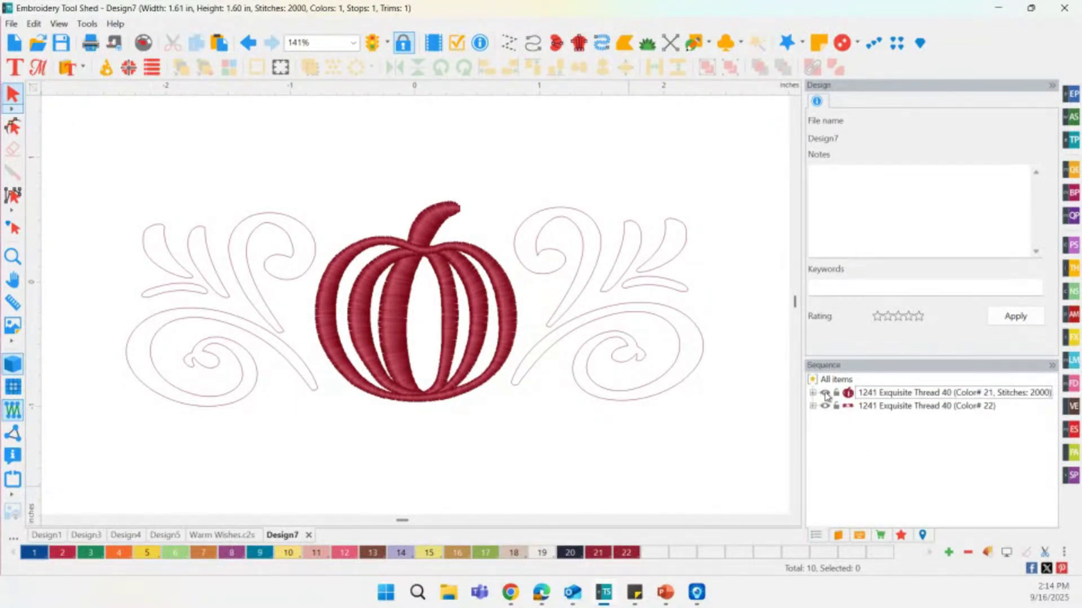
double_click(855, 390)
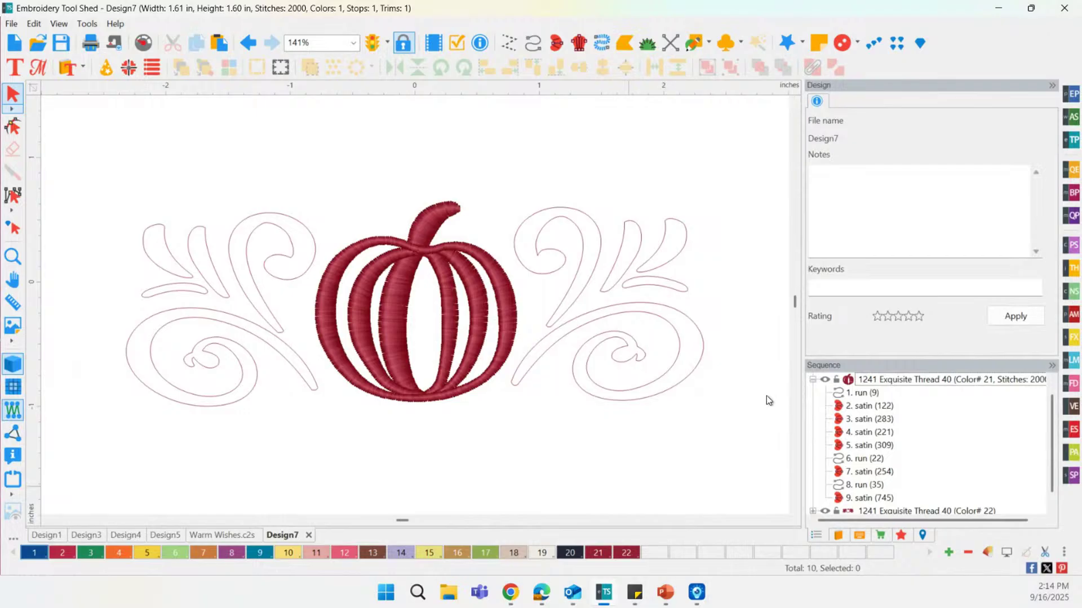
click(813, 381)
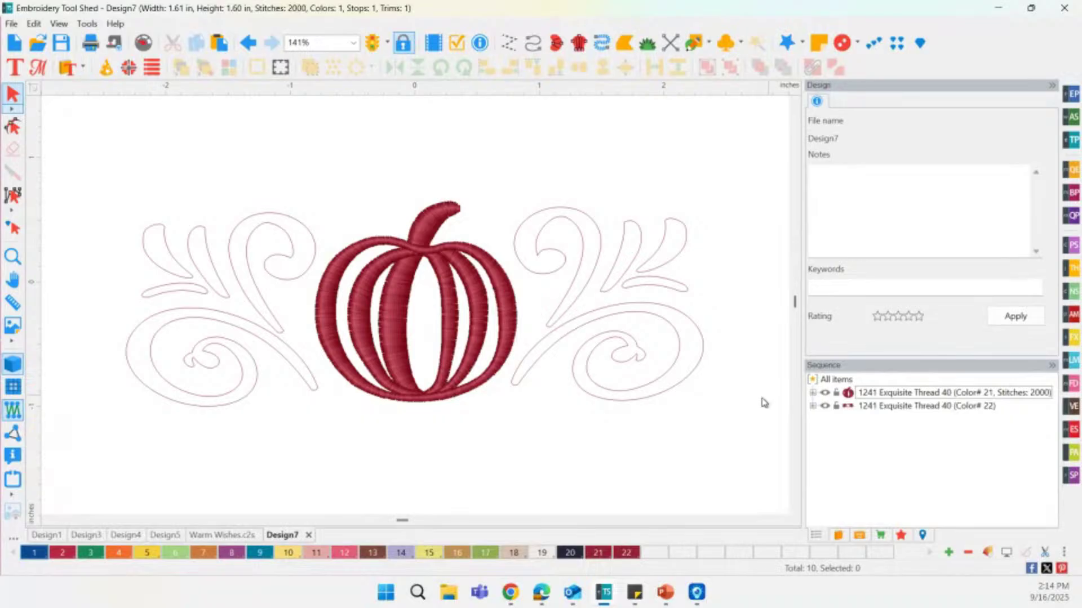
Move the stitched pumpkin down and to the right off its artwork outline, undo the move, and deselect it.
drag(299, 145, 549, 446)
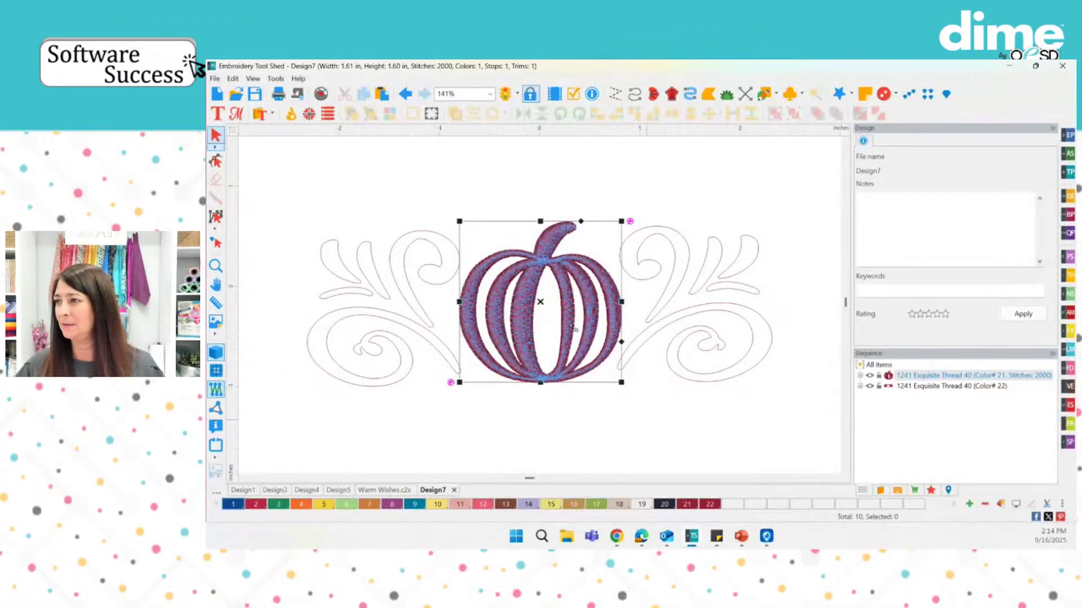
click(558, 314)
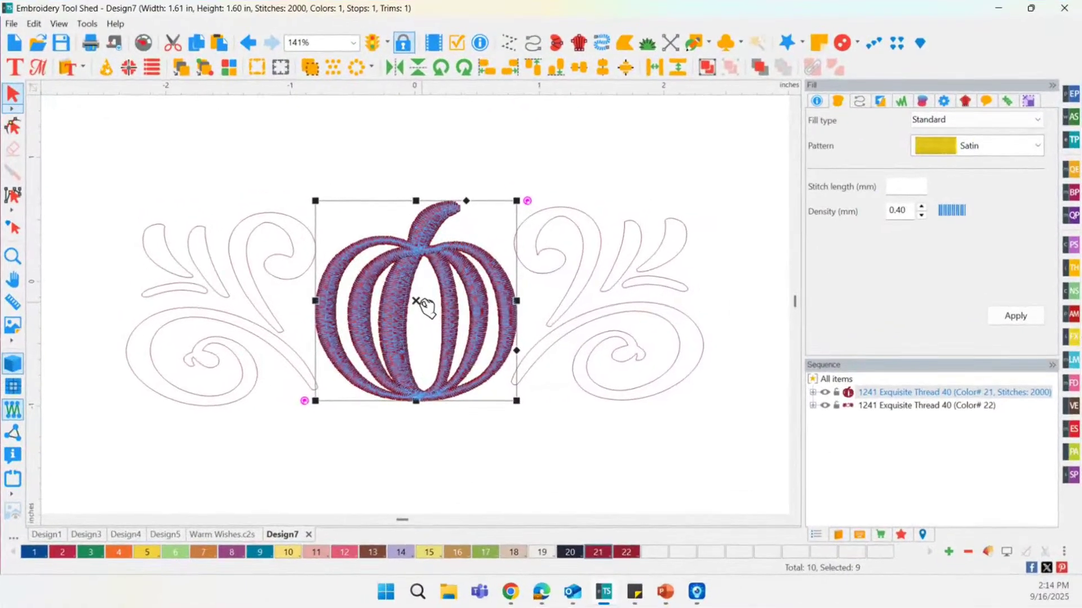
drag(530, 303, 582, 332)
drag(485, 337, 628, 391)
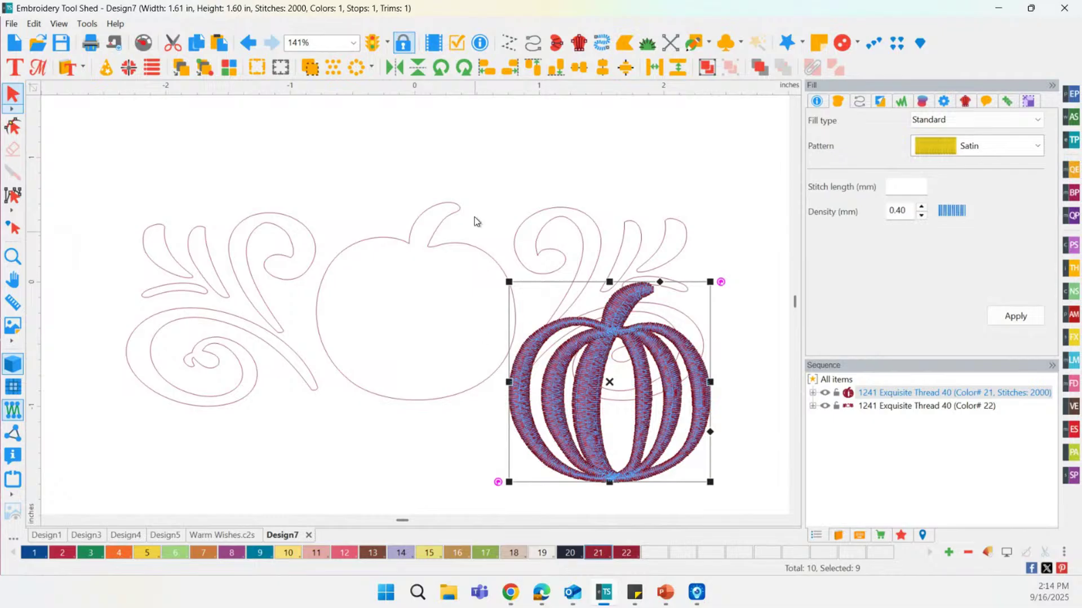
scroll(448, 186, down, 1)
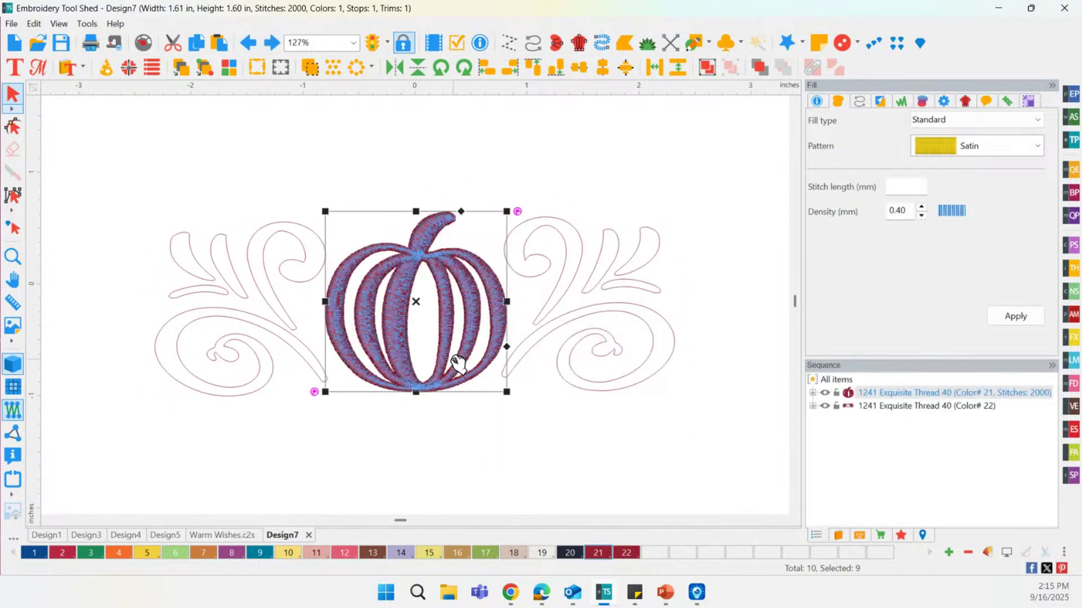
click(553, 435)
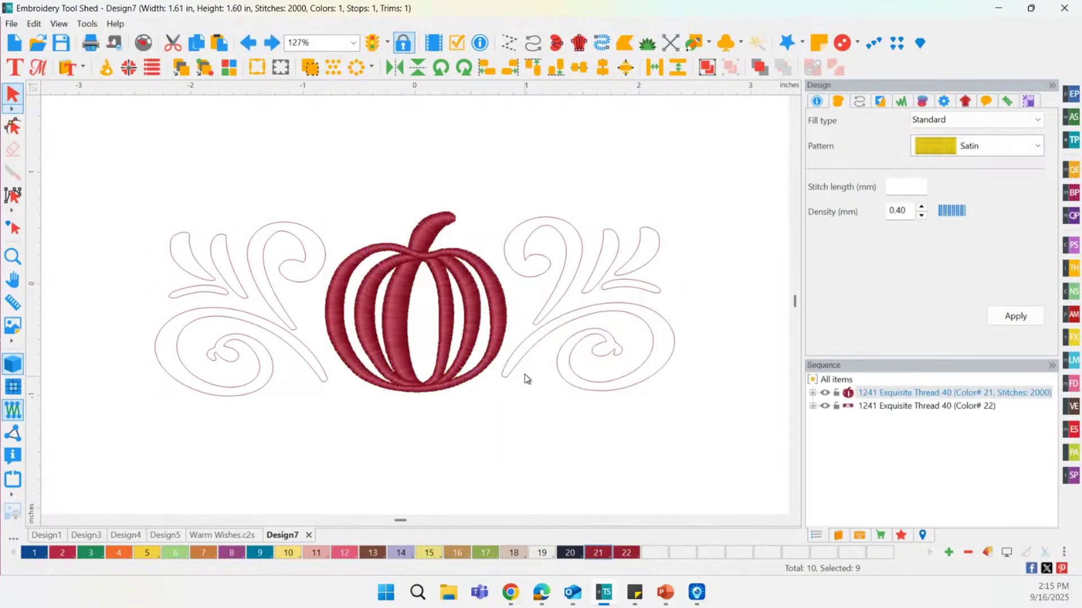
Break apart the combined artwork and delete the scroll outlines on both sides, keeping only the pumpkin outline beneath the stitches.
click(539, 347)
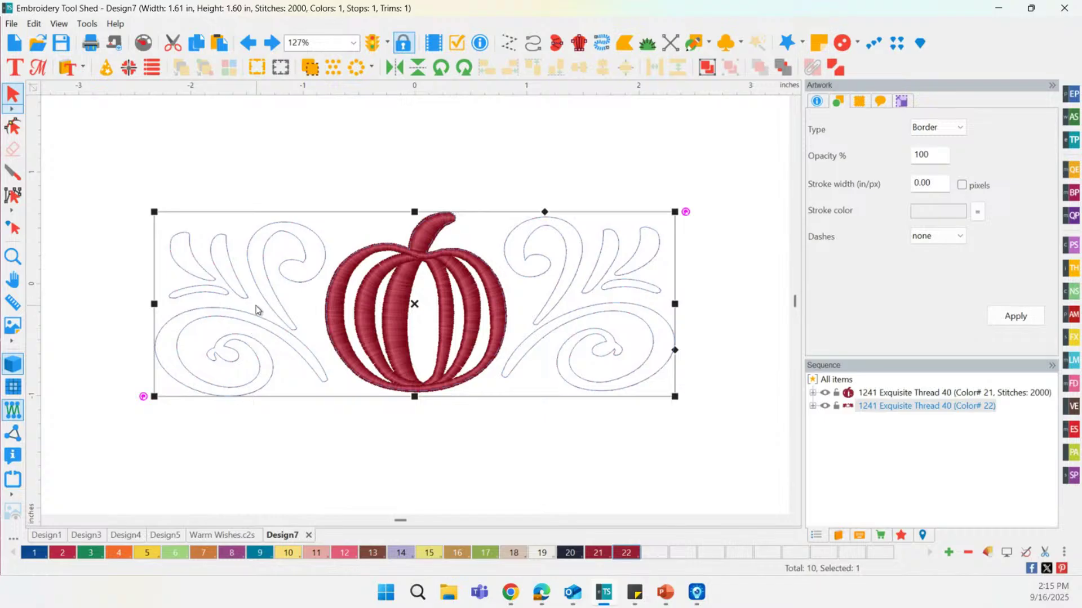
click(836, 68)
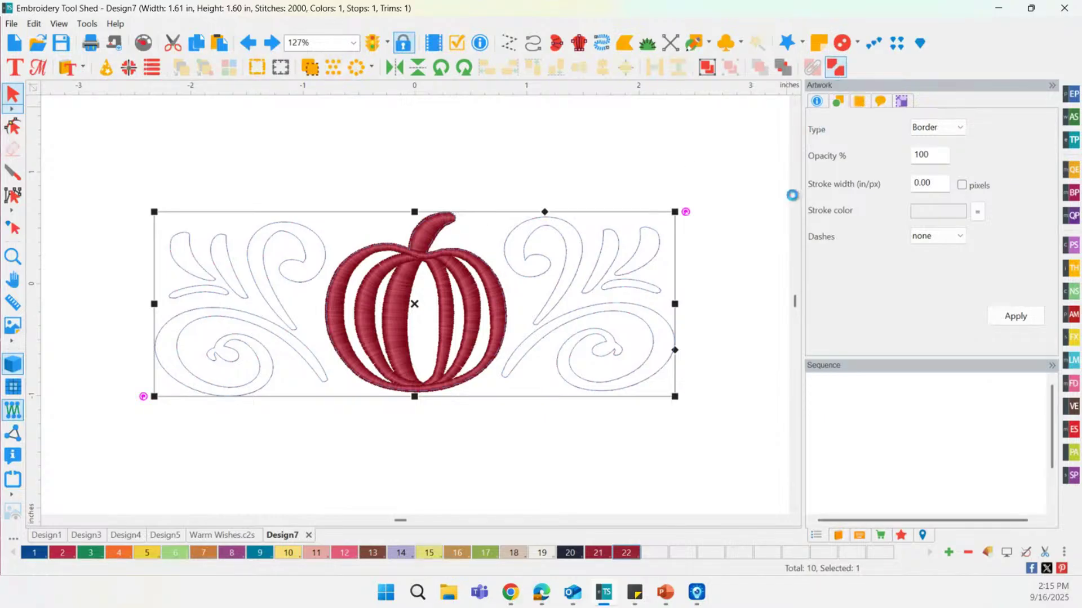
click(716, 264)
drag(473, 149, 718, 435)
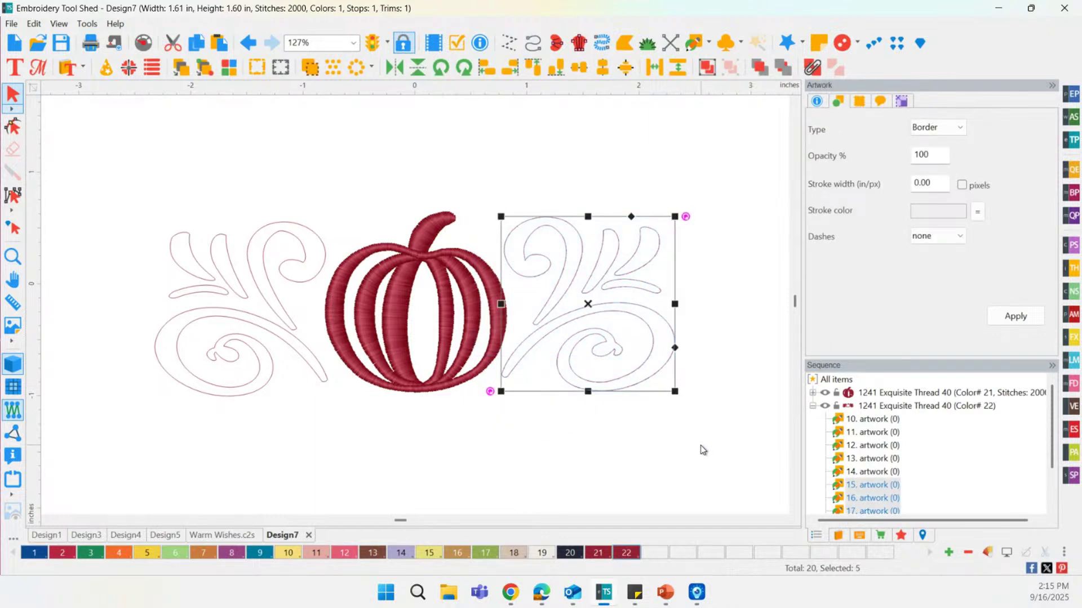
key(Delete)
drag(101, 174, 331, 459)
key(Delete)
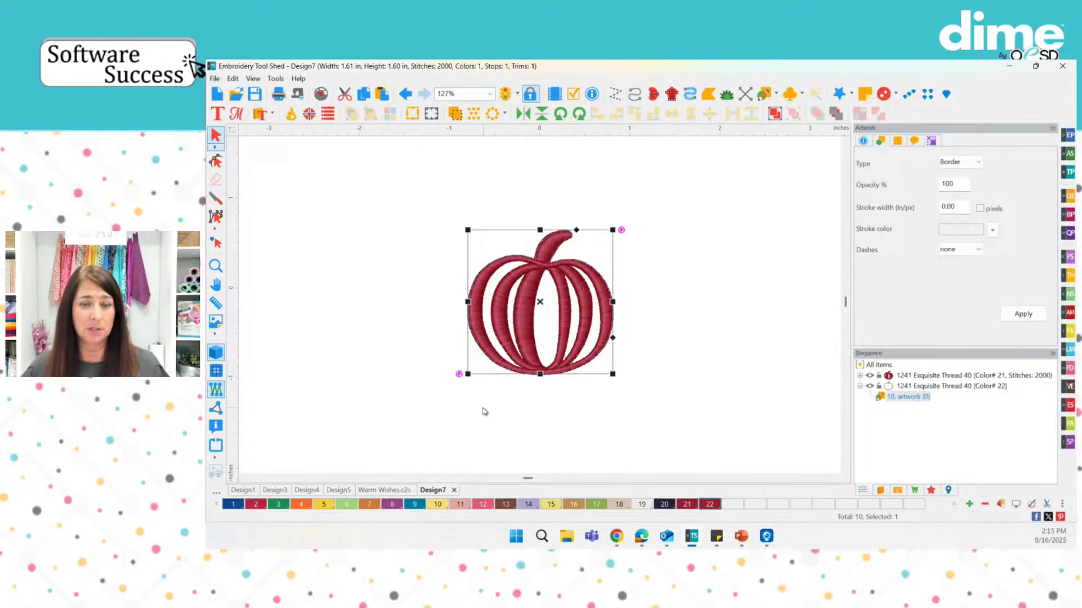
Recolor the pumpkin stitches and the artwork outline together with palette color 4, Saffron, and deselect them.
click(870, 376)
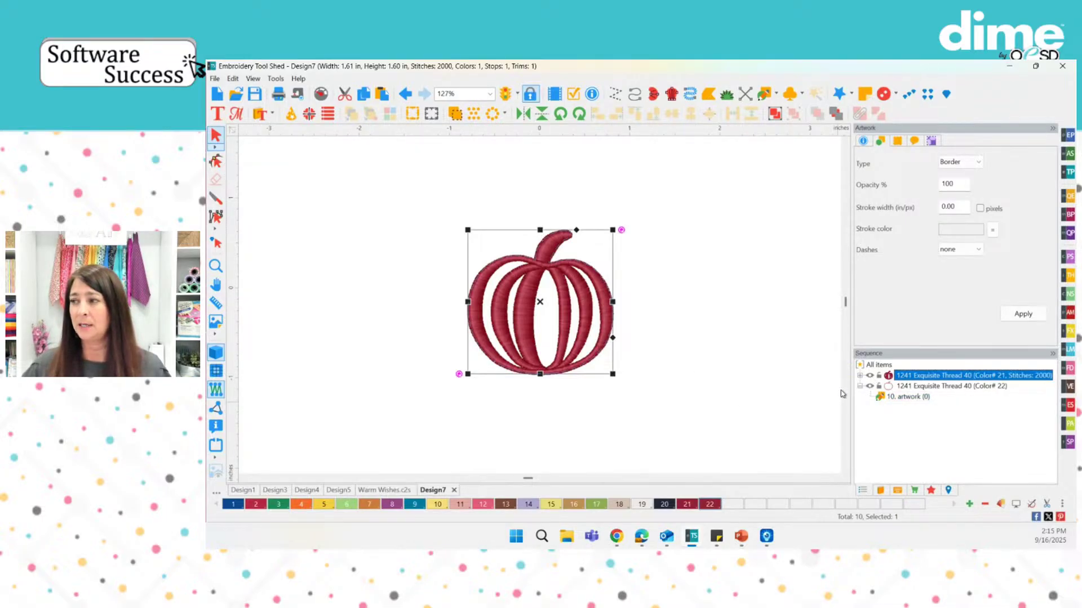
key(ctrl+a)
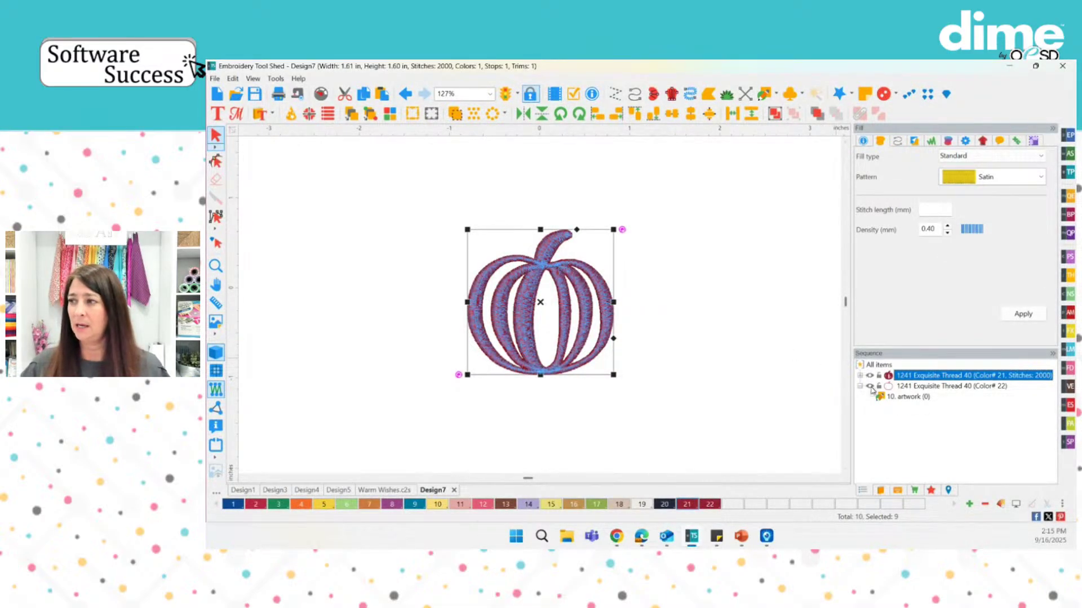
click(767, 347)
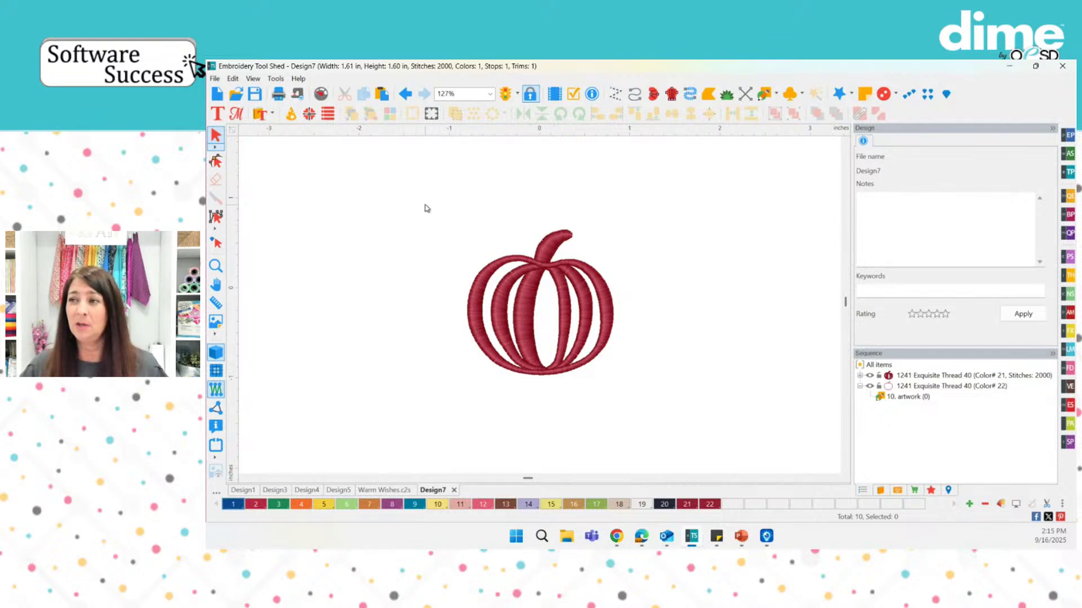
drag(426, 208, 664, 453)
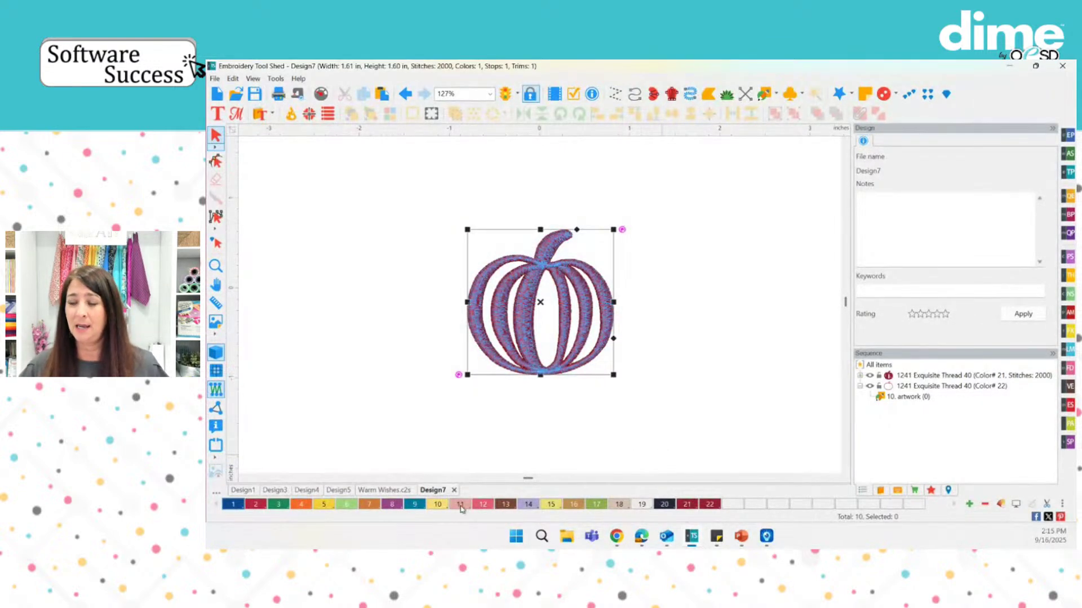
click(301, 506)
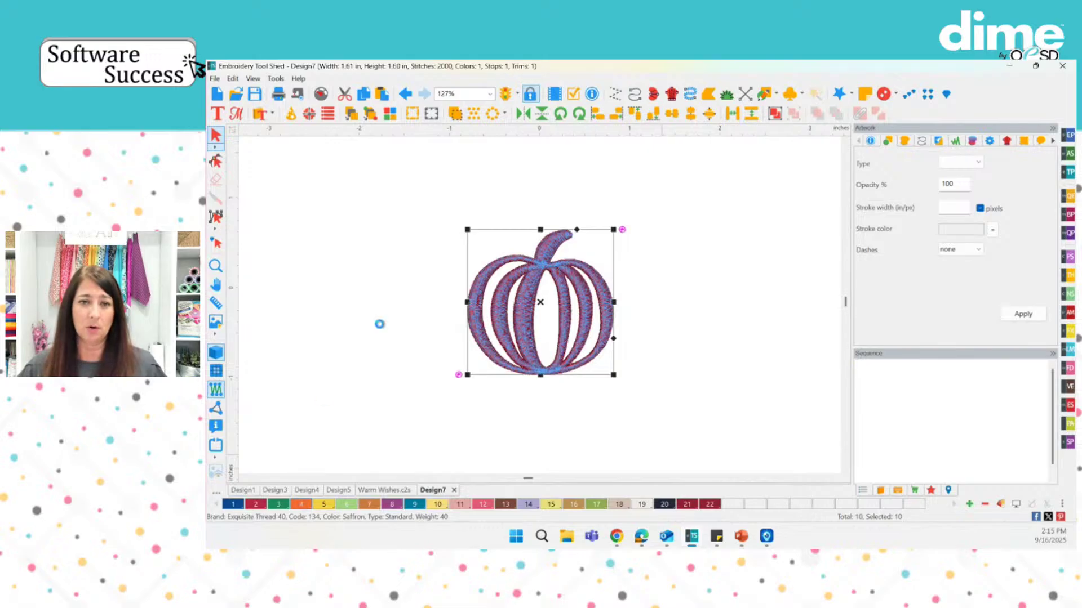
click(375, 296)
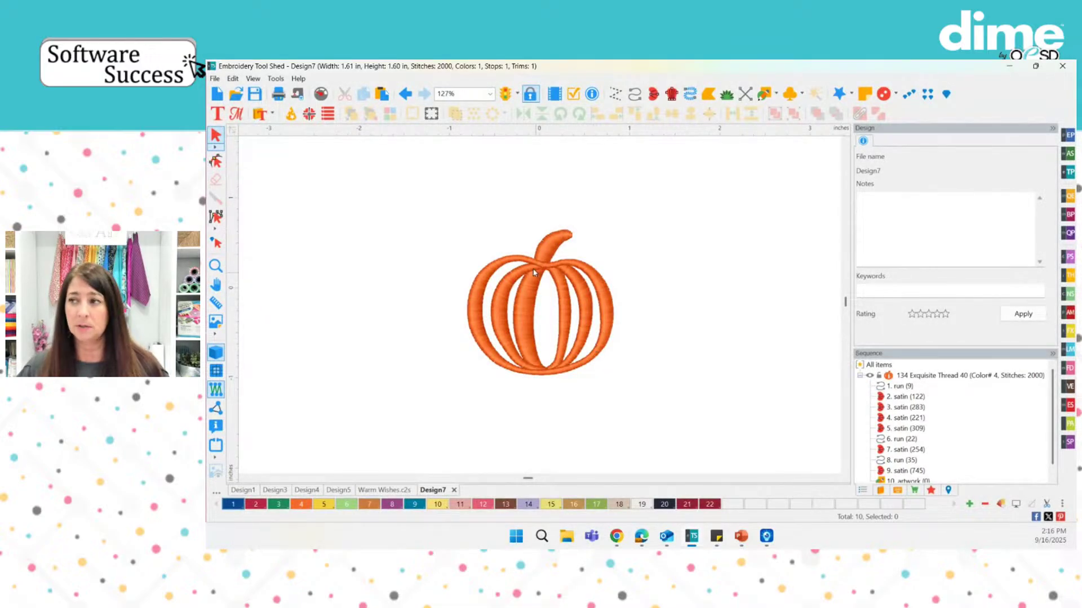
Create a nap blocker around the whole pumpkin with a distance of 0.16 in, and recolor it with palette color 19, Pearl.
drag(433, 193, 679, 430)
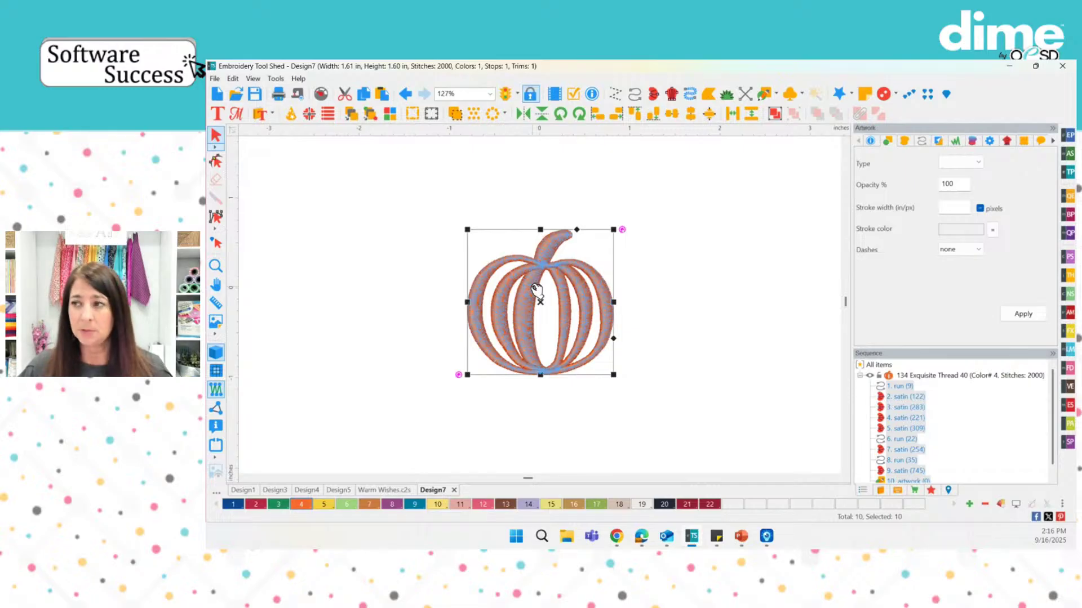
right_click(534, 288)
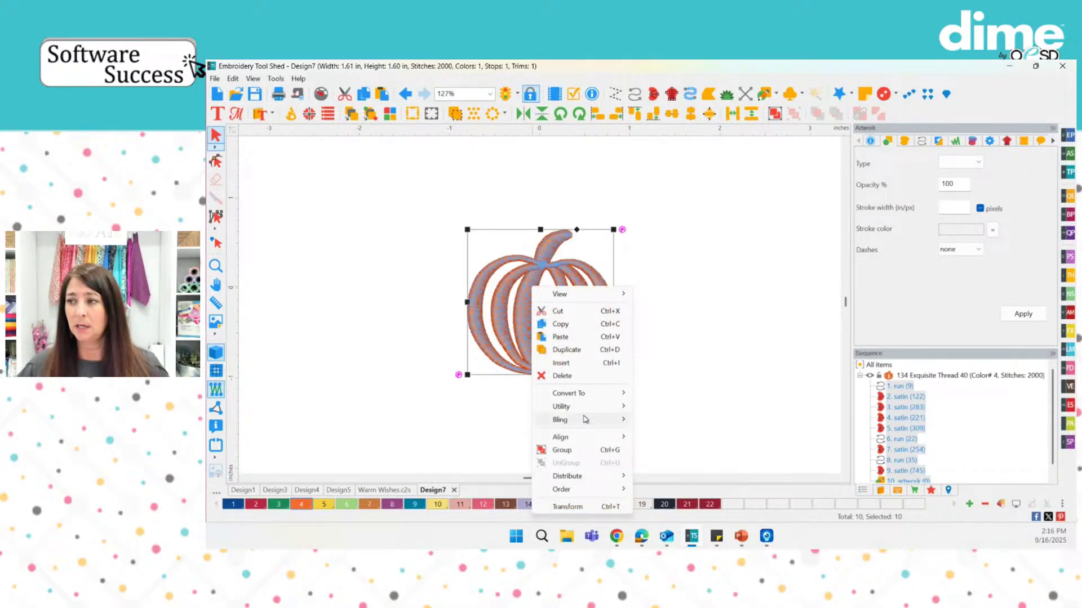
mouse_move(580, 408)
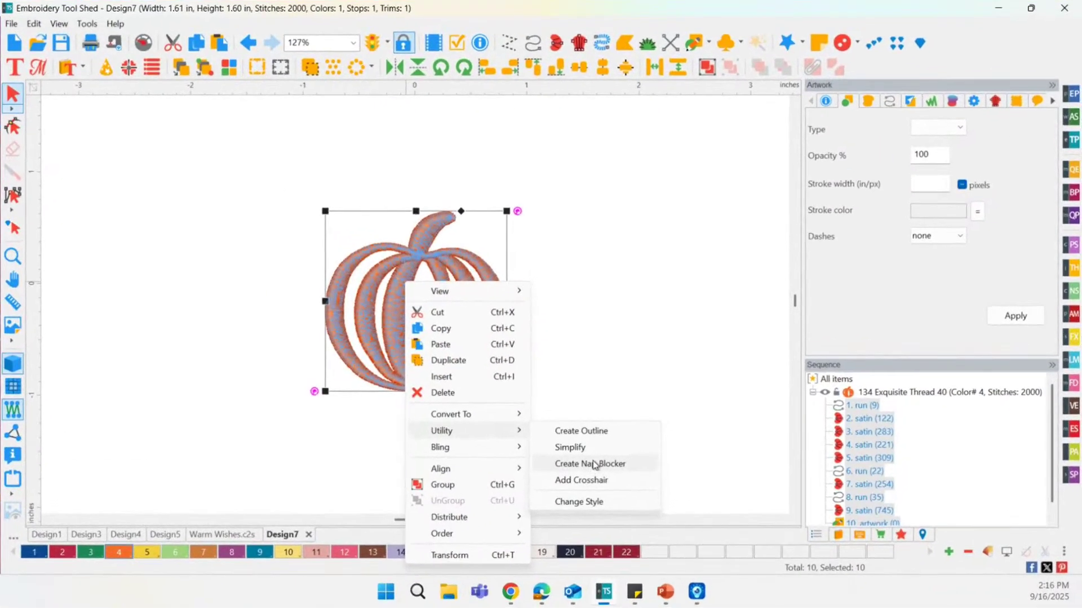
click(680, 433)
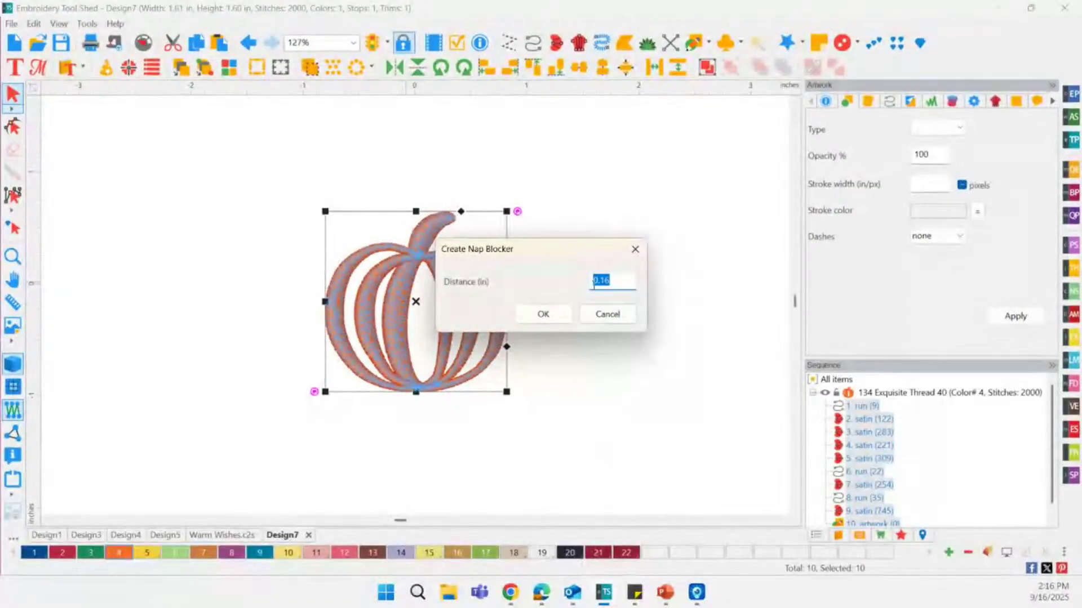
click(545, 314)
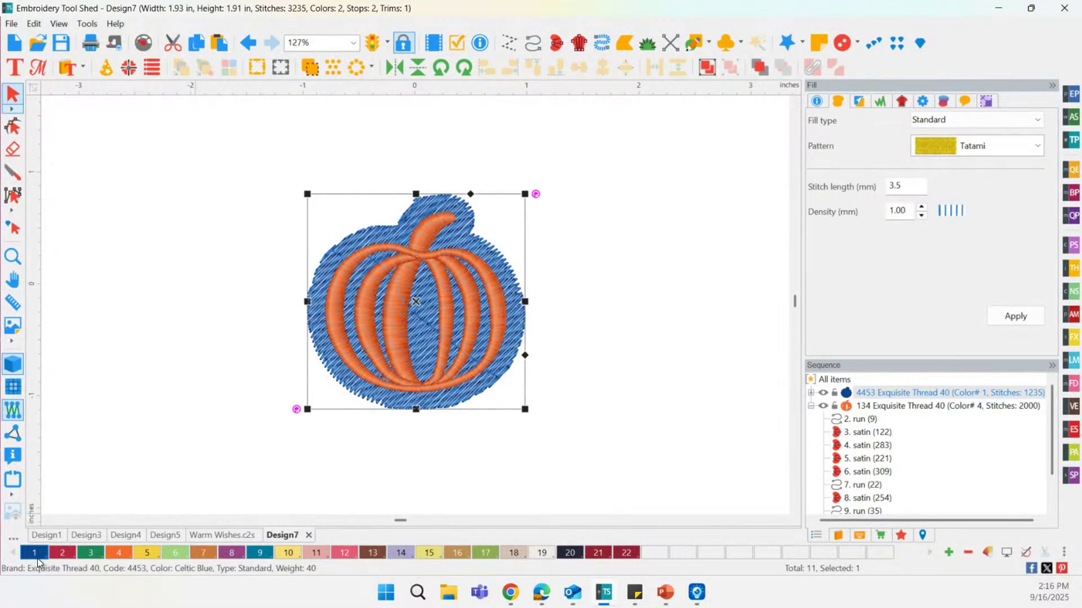
click(542, 553)
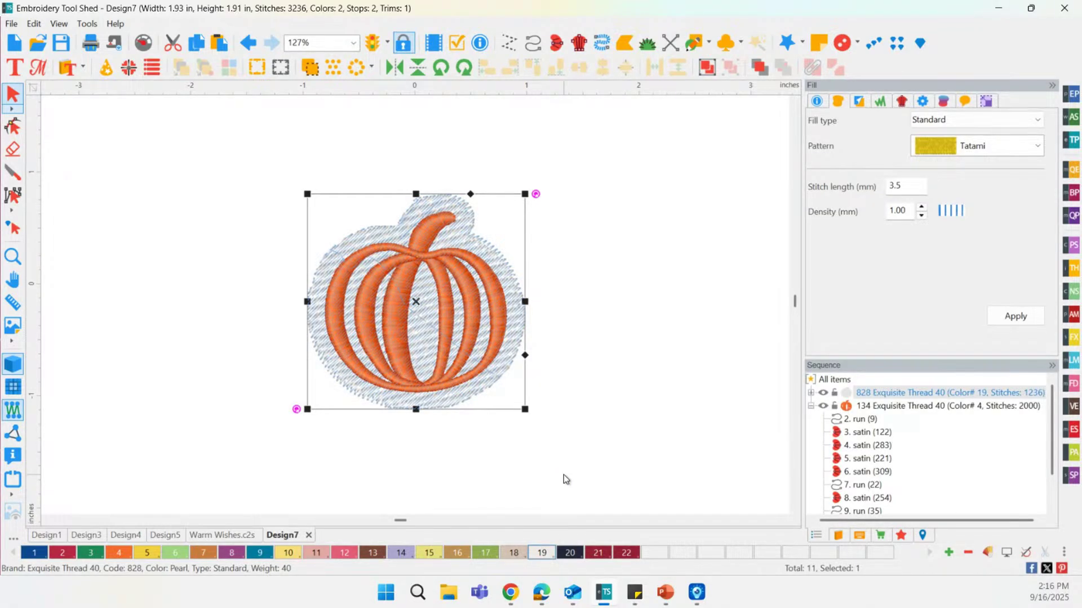
click(561, 430)
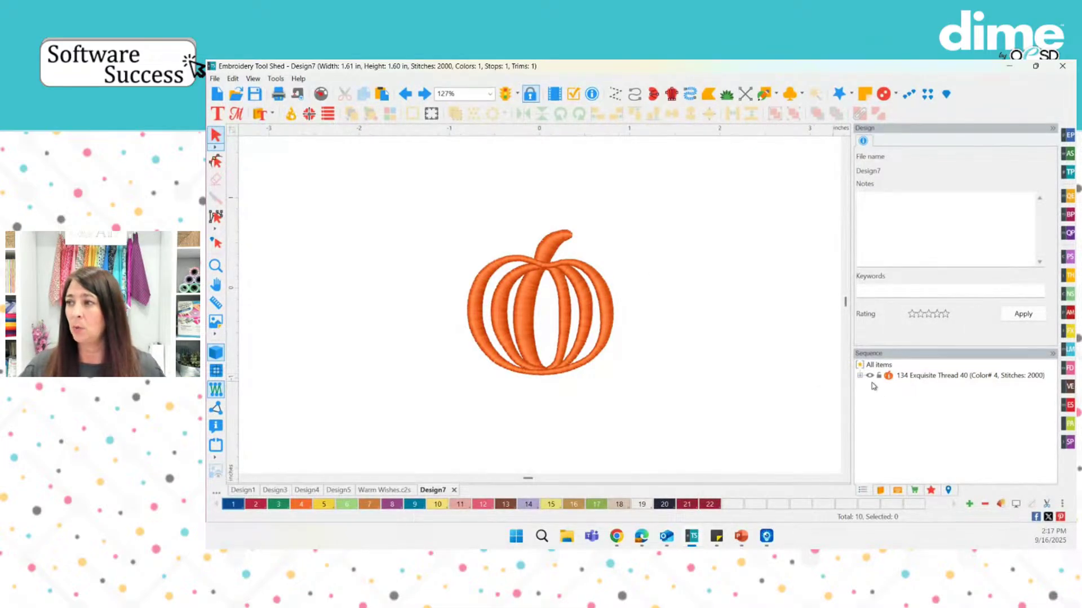
Undo the pumpkin's recoloring and apply palette color 4, Saffron, to only its stitches, excluding the artwork outline.
click(859, 376)
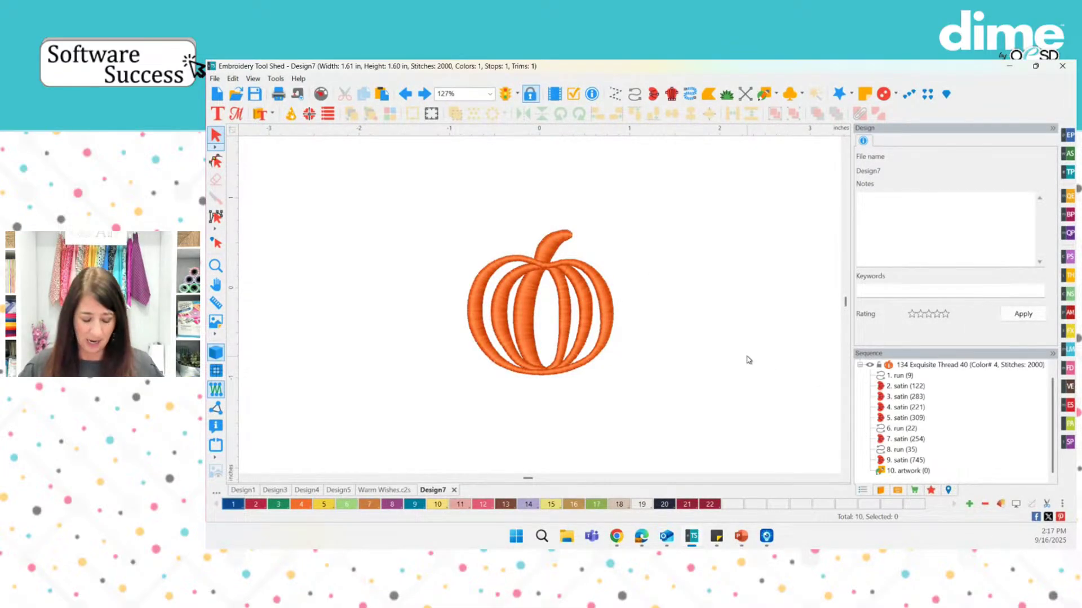
key(ctrl+a)
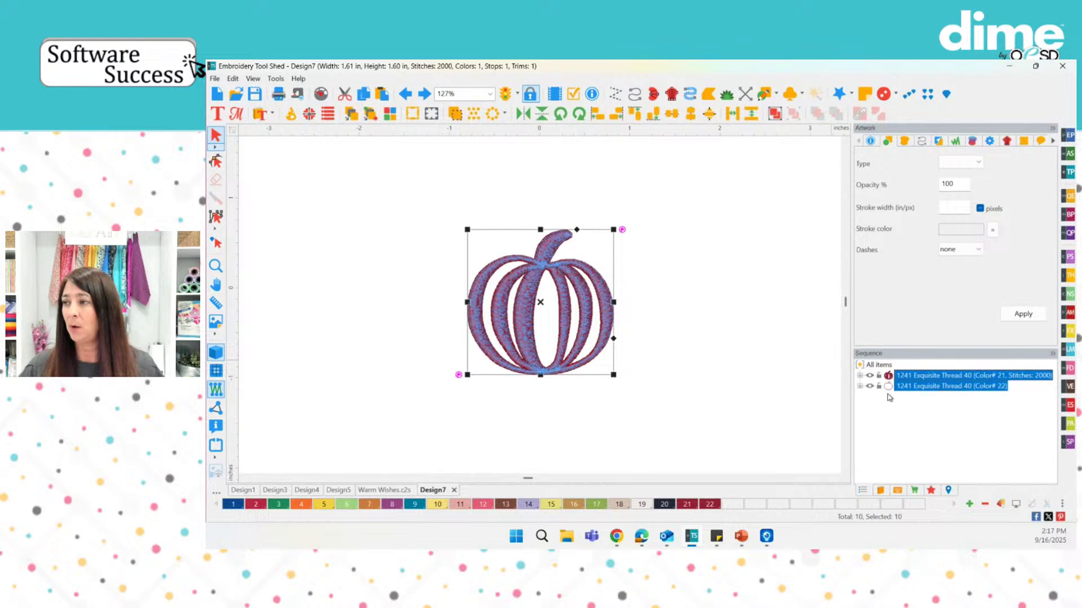
ctrl+click(901, 386)
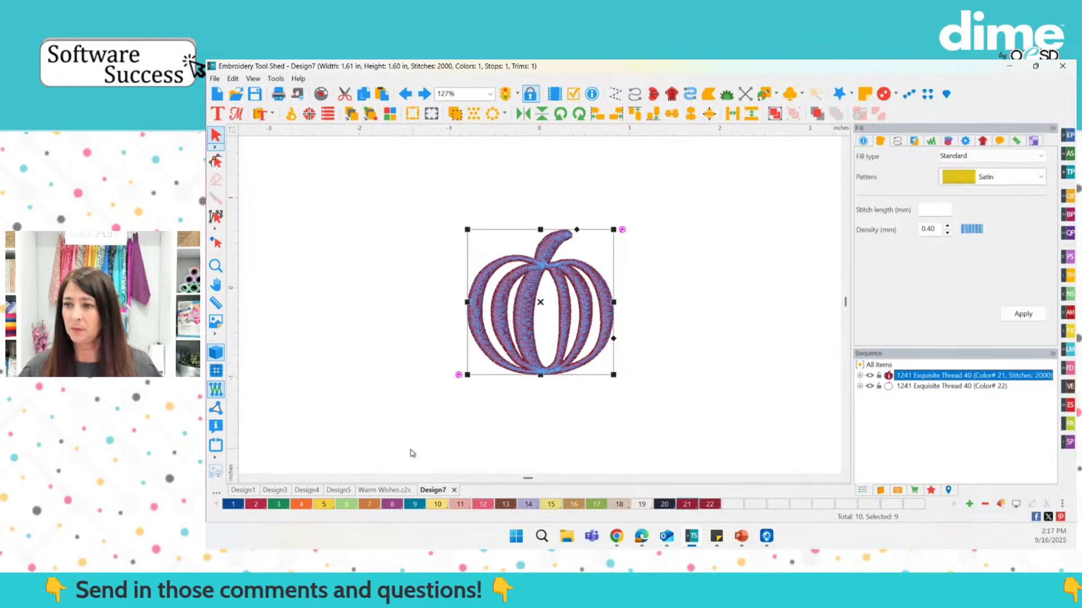
click(301, 507)
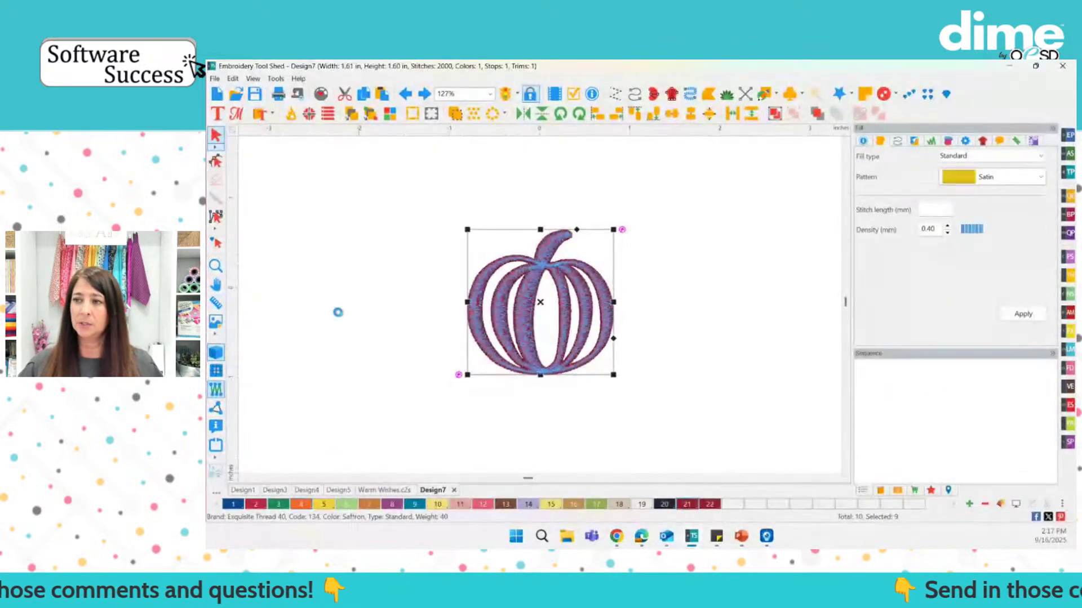
Move the pumpkin artwork outline out from under the stitches to an empty area left of the stitched pumpkin.
click(929, 386)
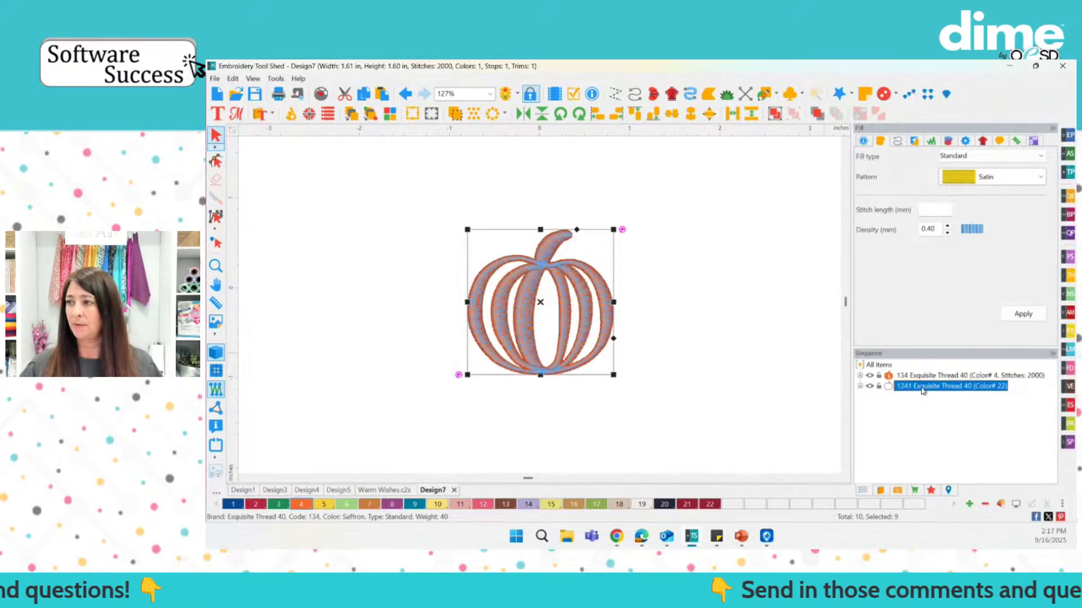
drag(542, 303, 341, 303)
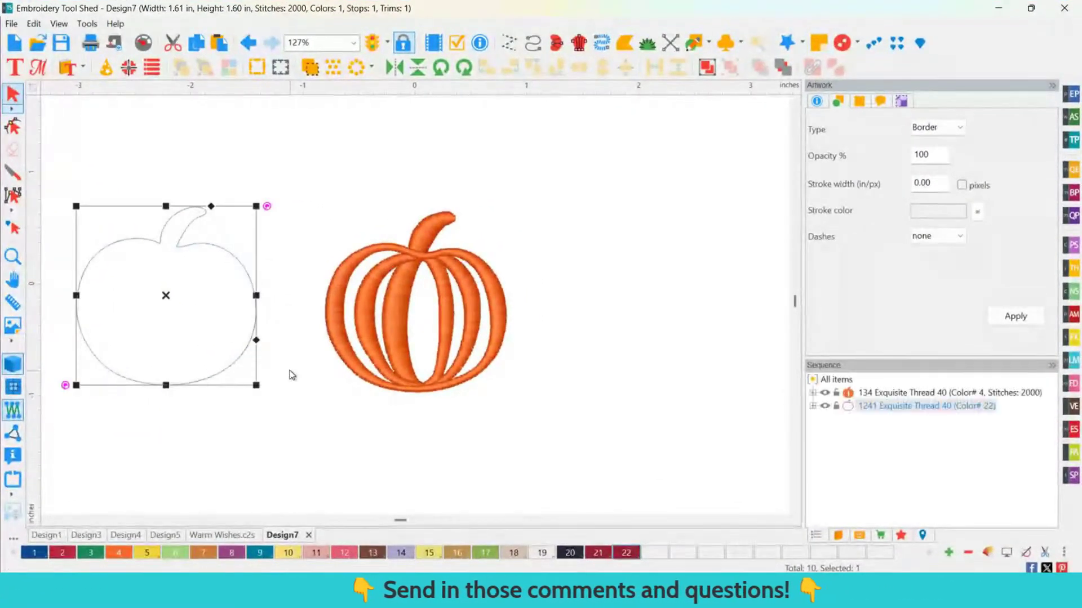
scroll(300, 375, down, 3)
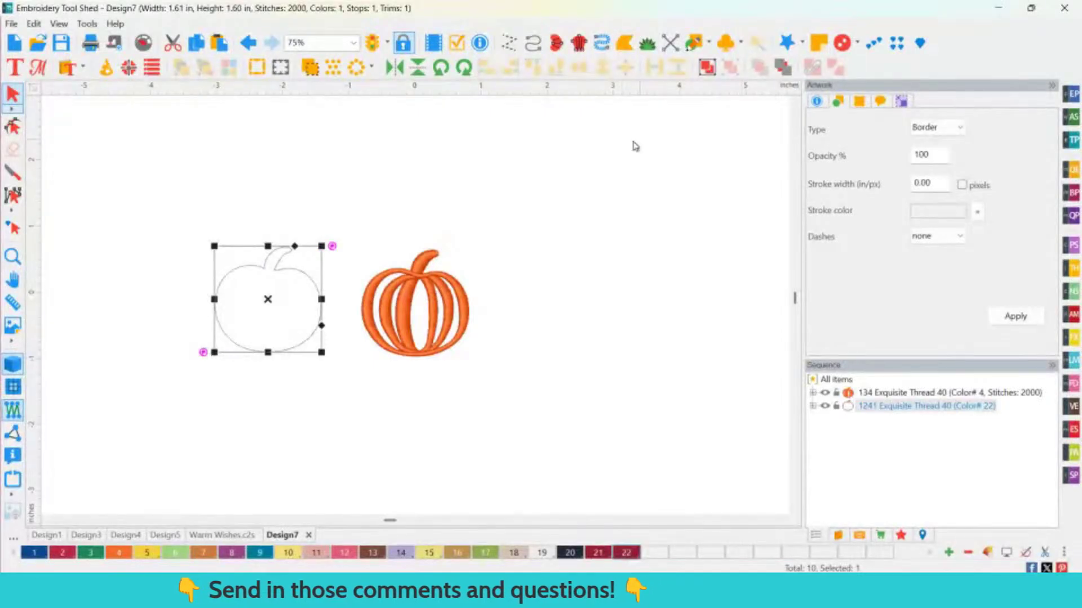
drag(273, 300, 242, 293)
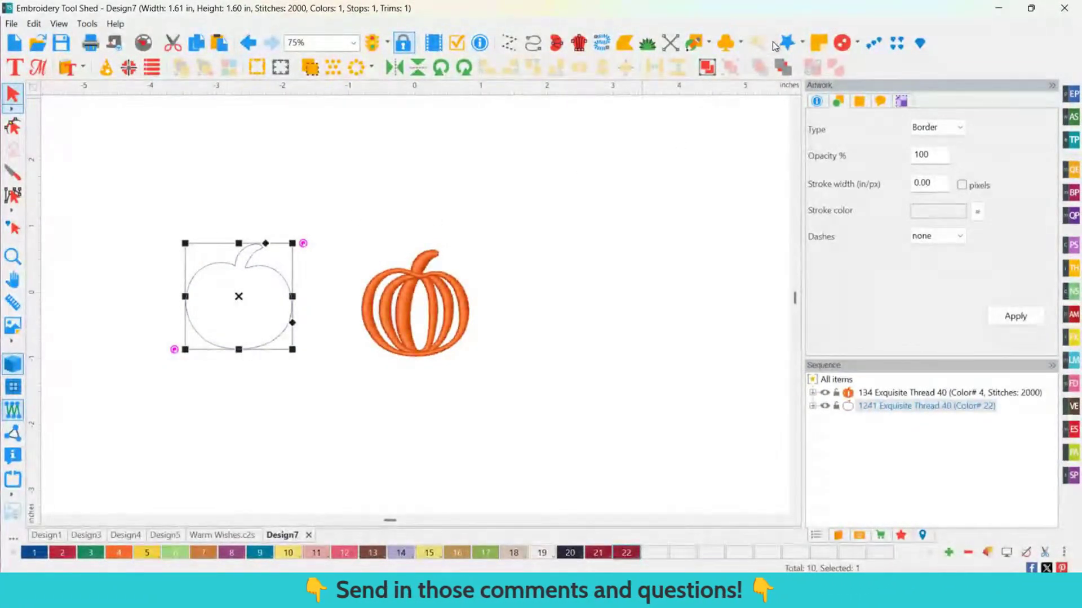
Draw an ellipse artwork circle about 2.6 in across around the pumpkin outline, and align both shapes to the same center.
click(709, 46)
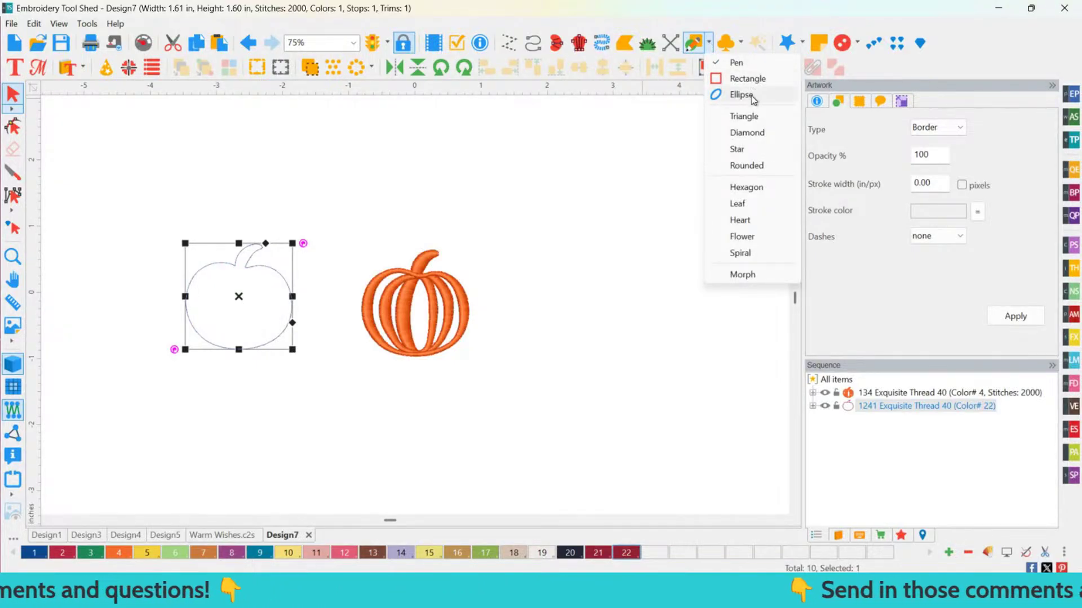
click(752, 97)
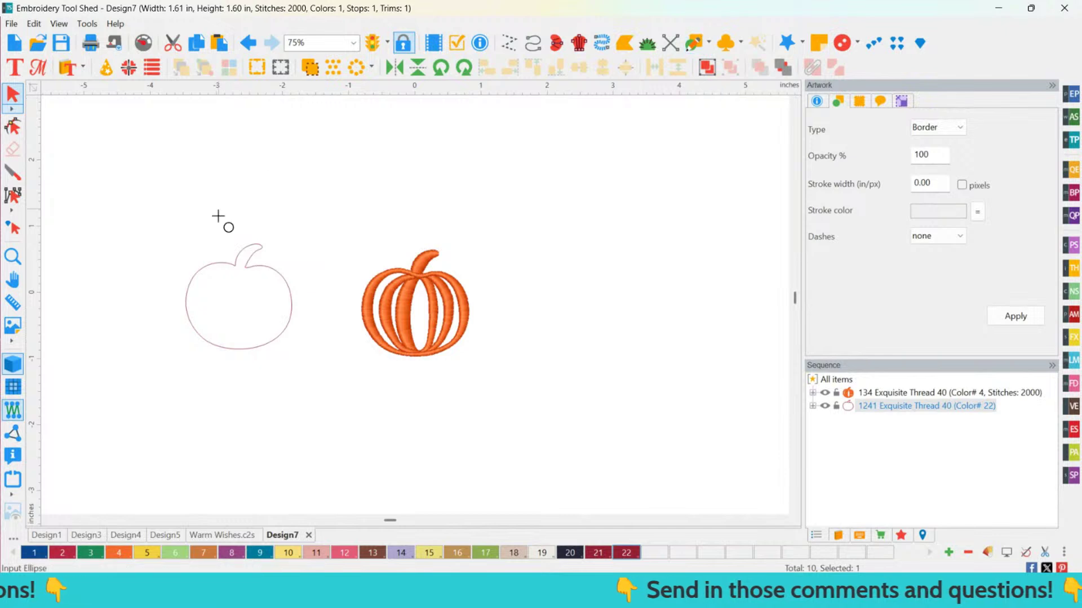
click(708, 50)
click(740, 93)
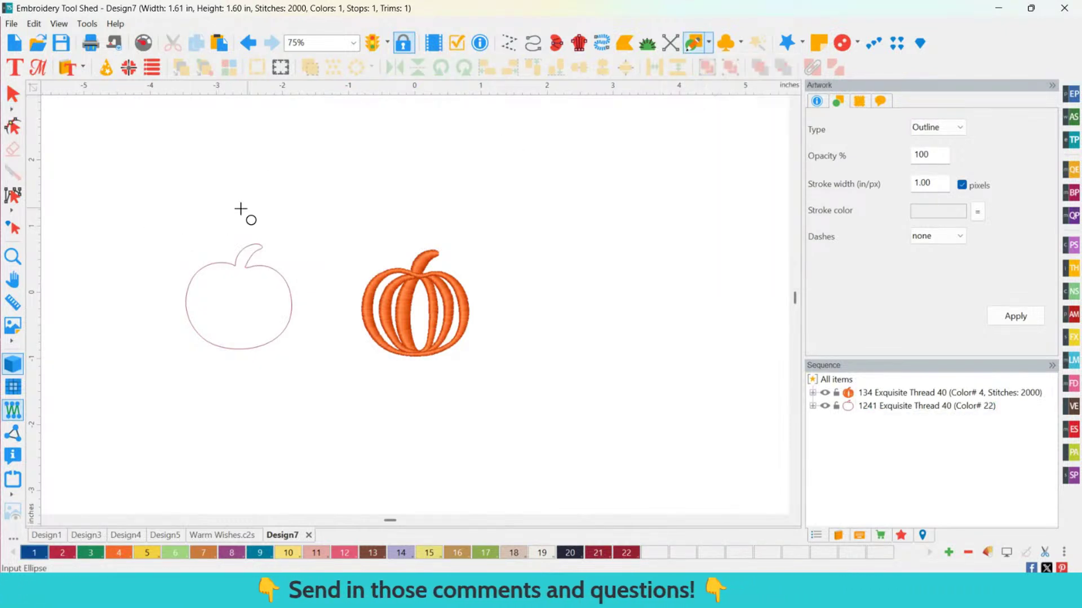
drag(163, 226, 329, 388)
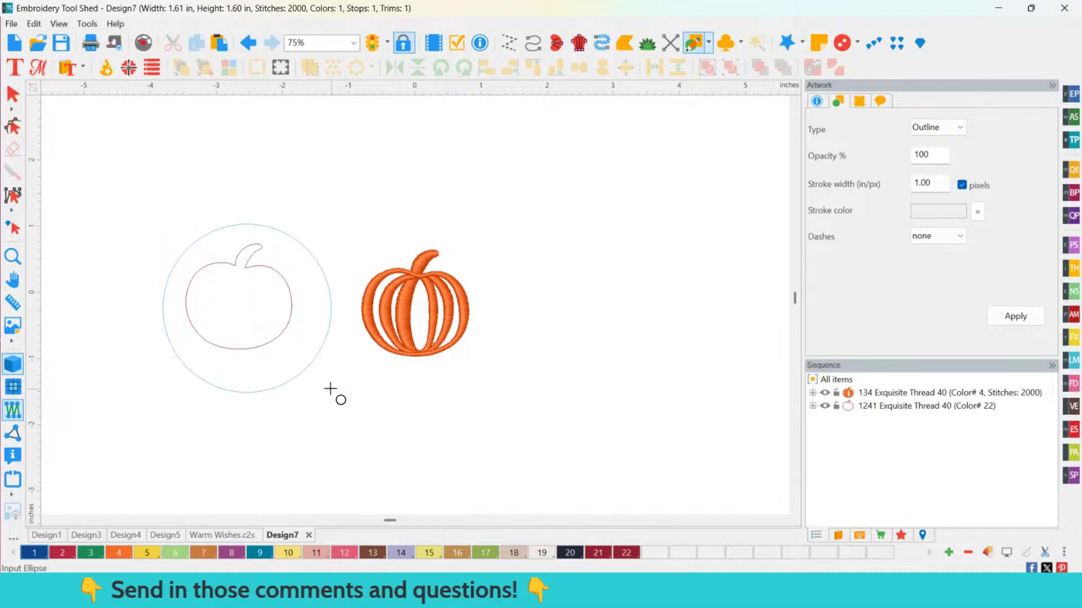
click(12, 93)
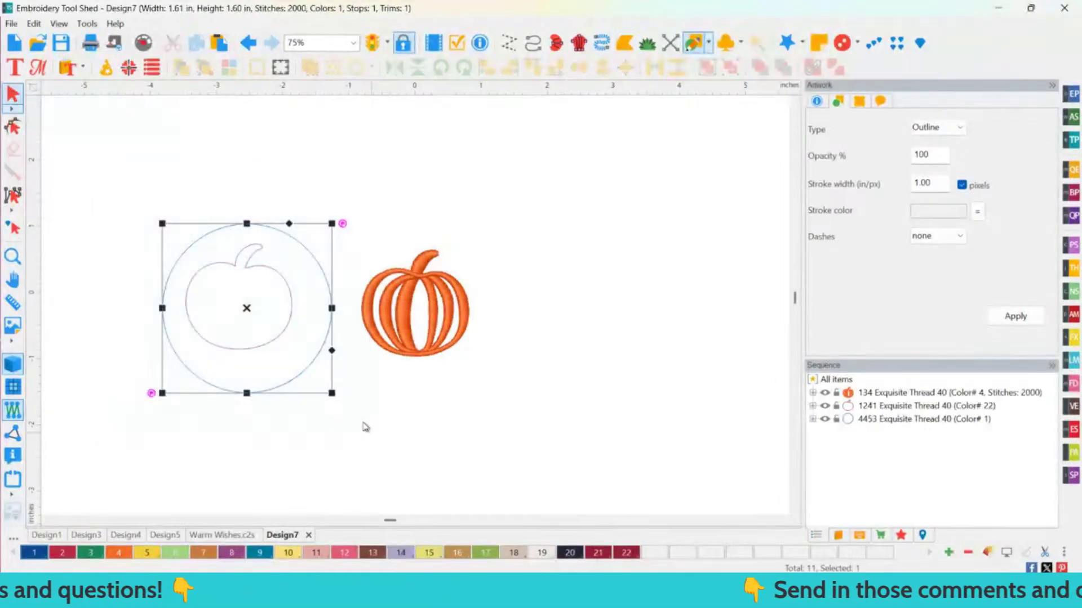
key(ctrl+a)
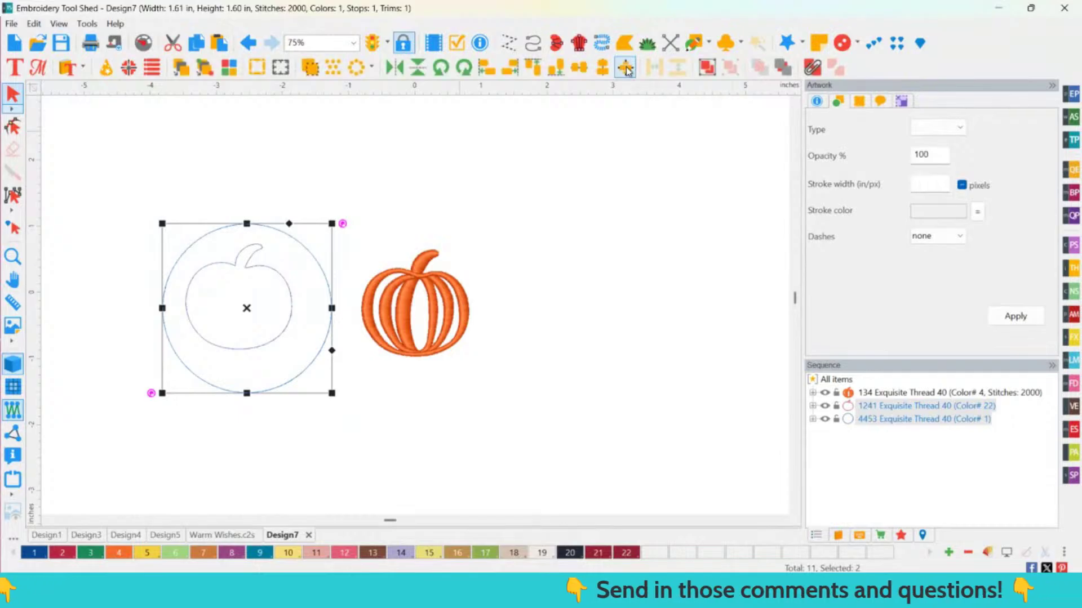
click(626, 69)
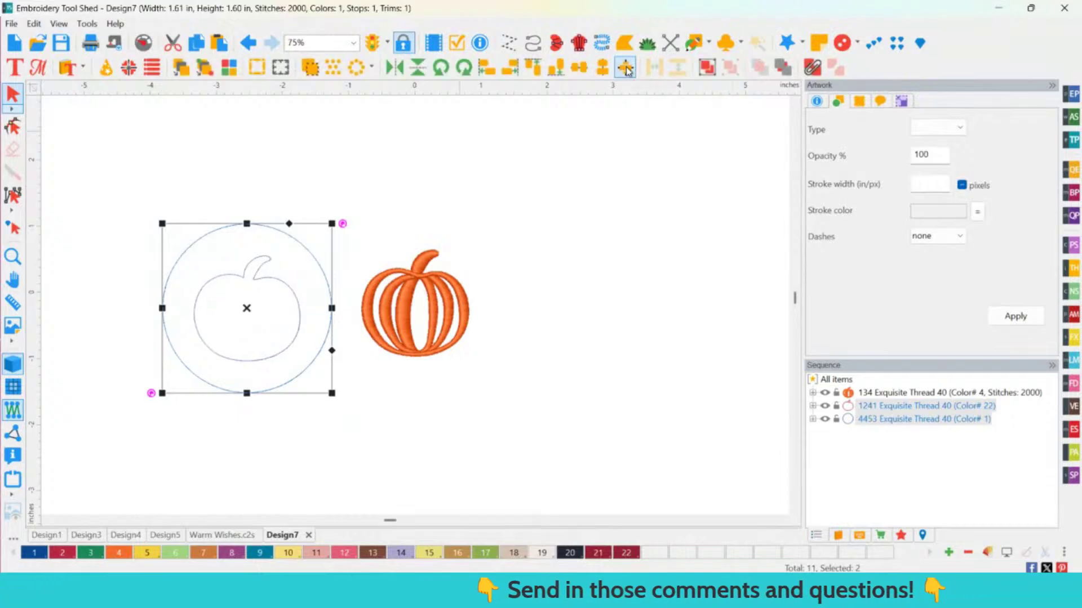
Try a Motif fill on the separate circle and pumpkin outlines, and undo the fill.
click(580, 300)
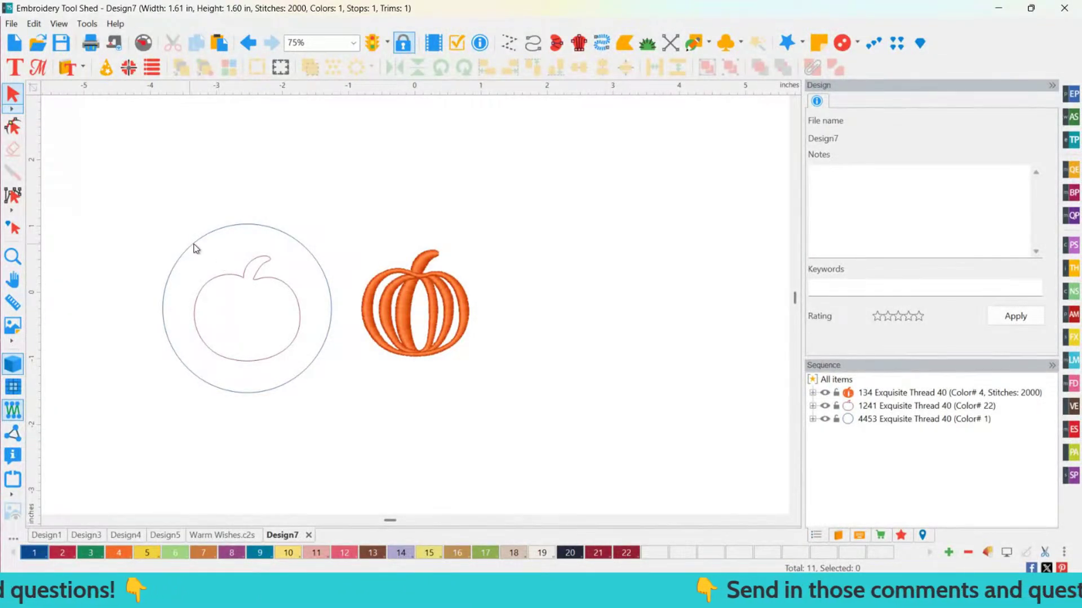
click(206, 282)
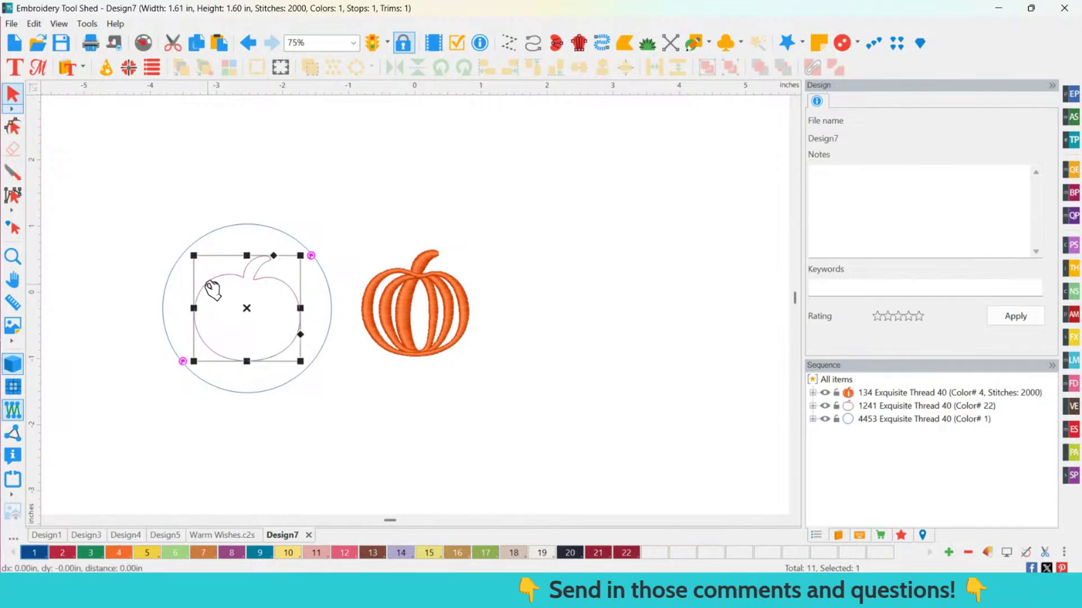
shift+click(212, 241)
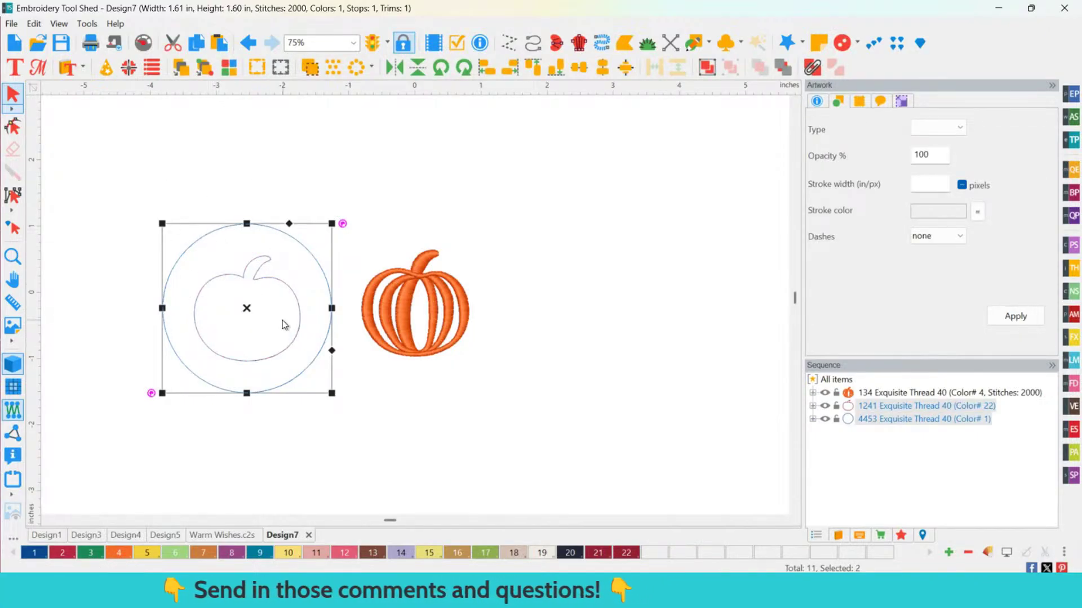
click(901, 535)
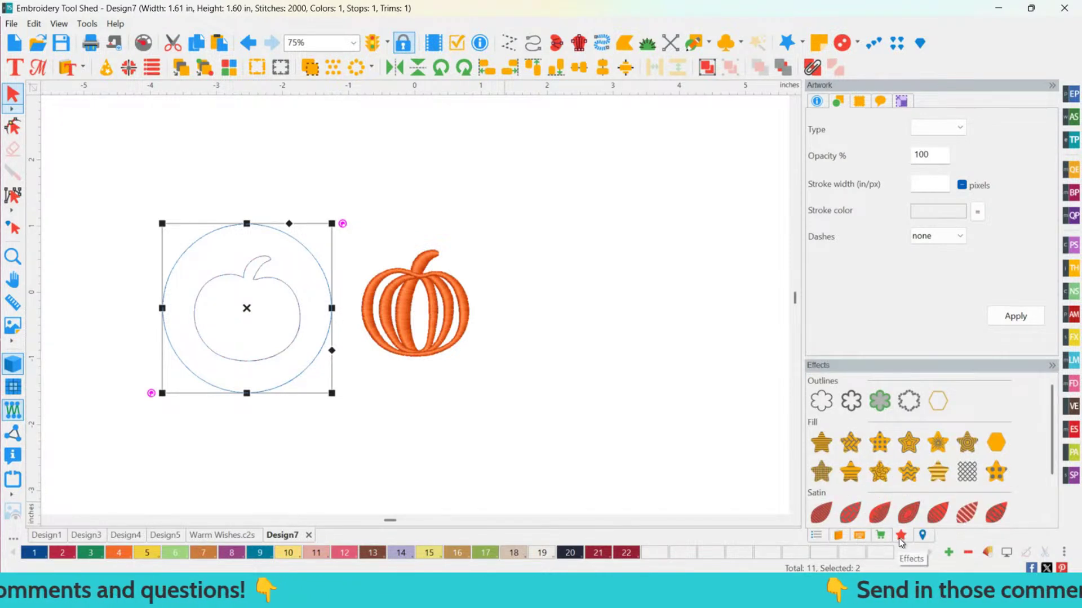
click(881, 446)
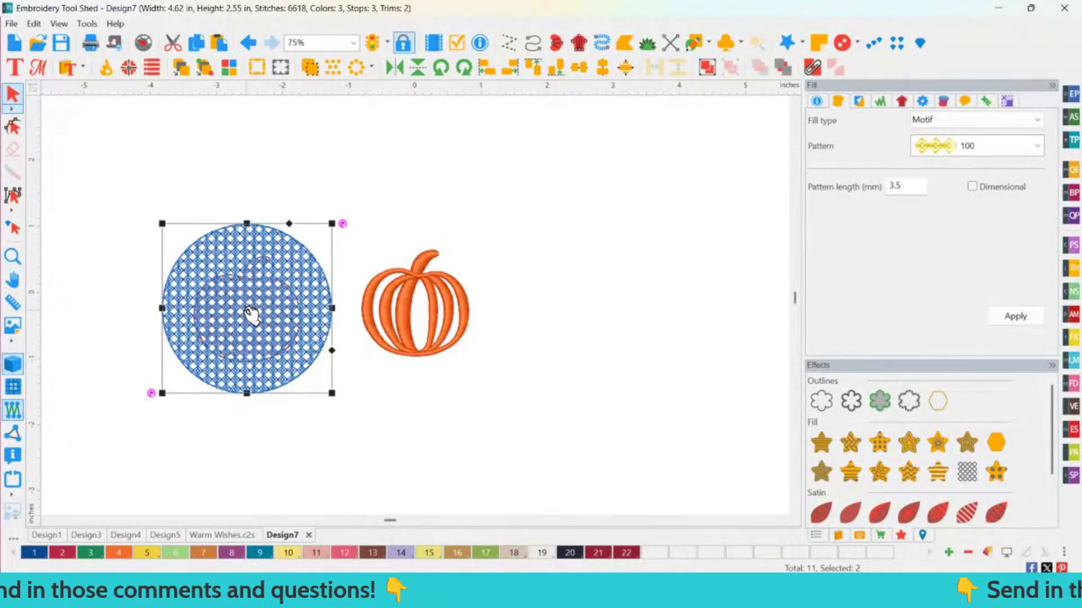
click(427, 406)
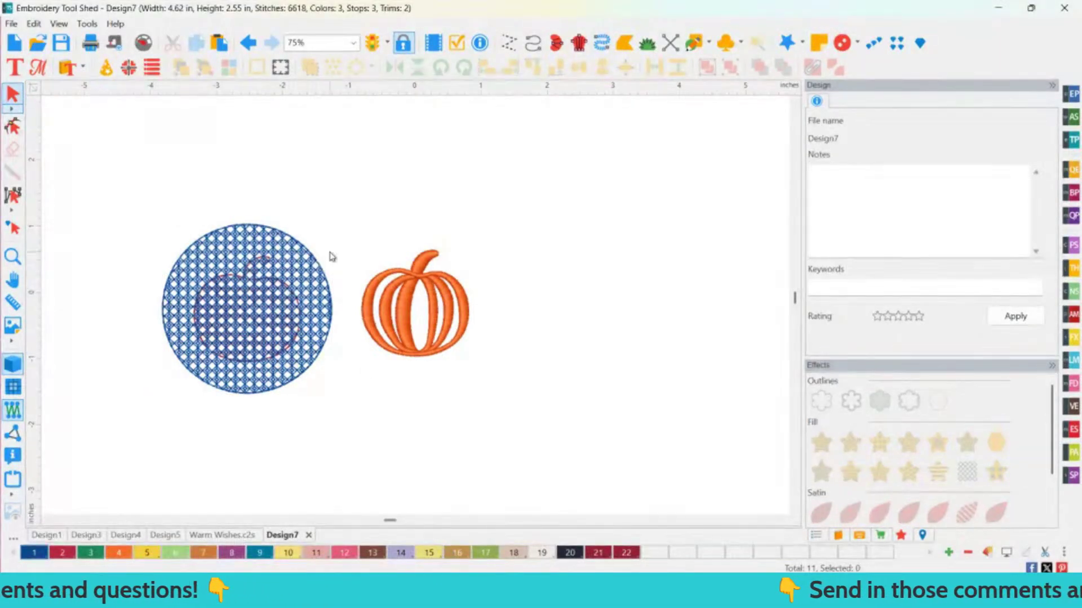
click(276, 304)
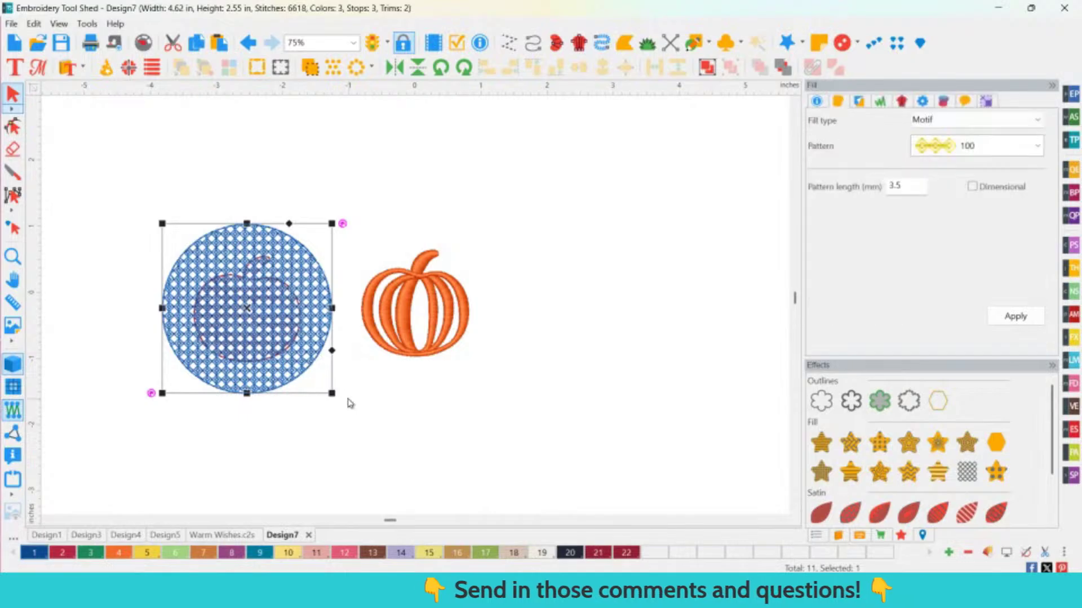
click(256, 48)
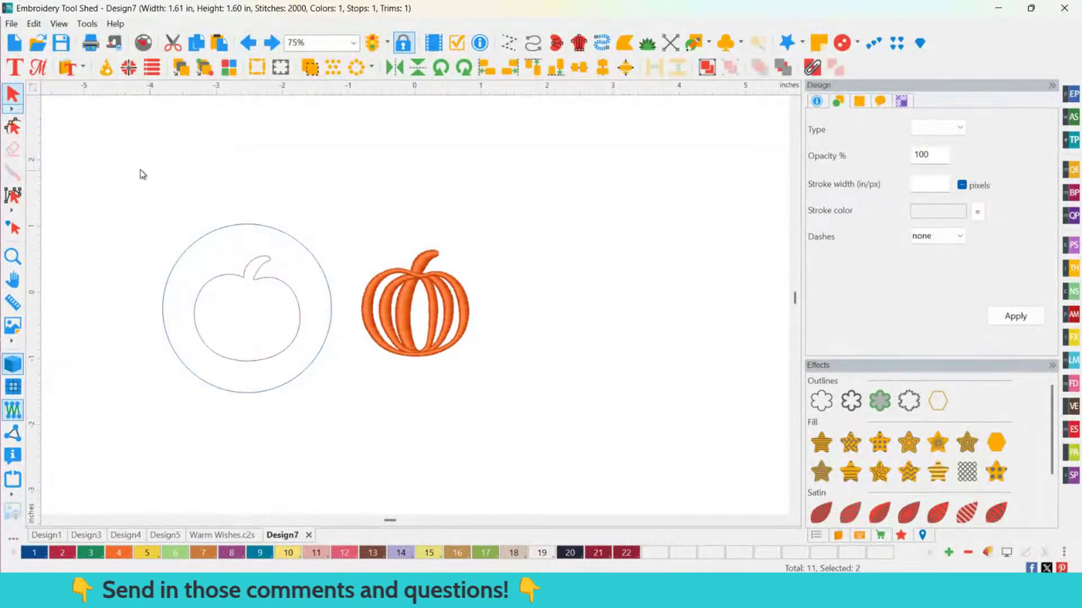
Combine the circle and pumpkin outlines into a single artwork object and select it in the sequence.
drag(140, 171, 341, 436)
click(299, 355)
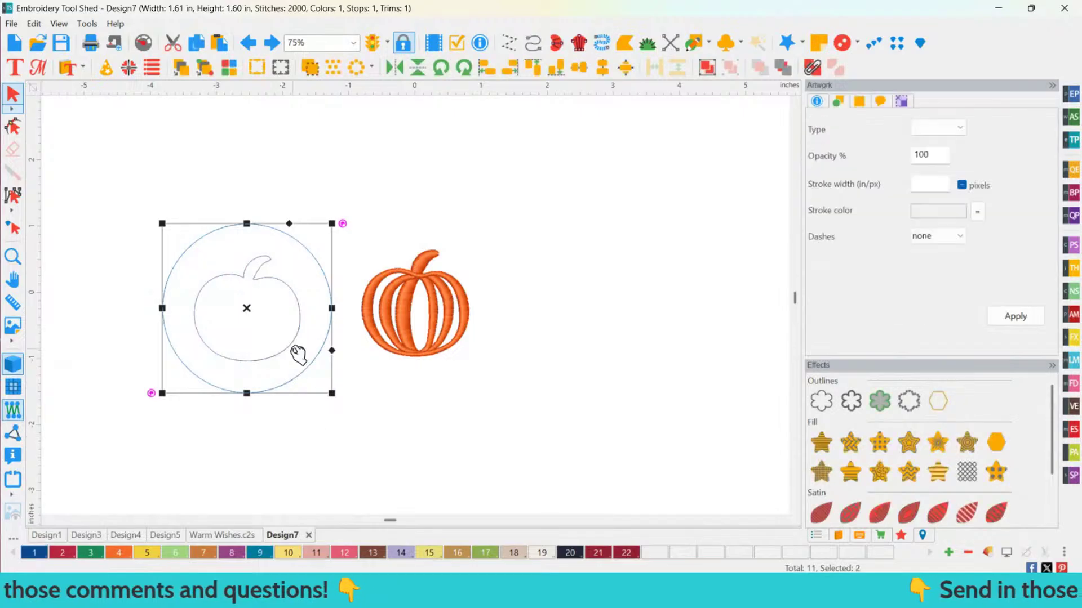
click(811, 67)
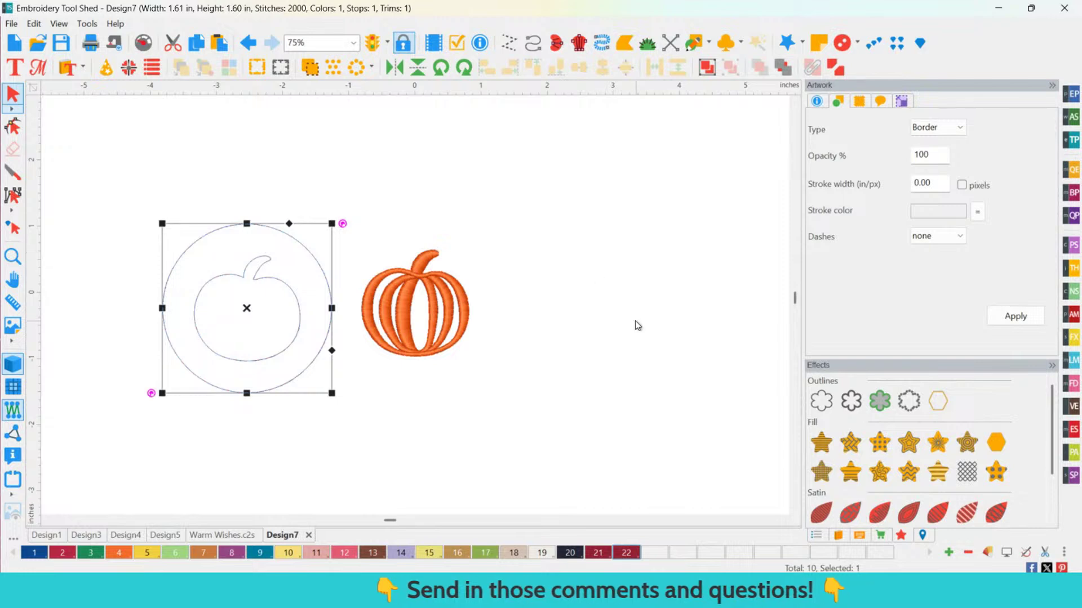
click(816, 535)
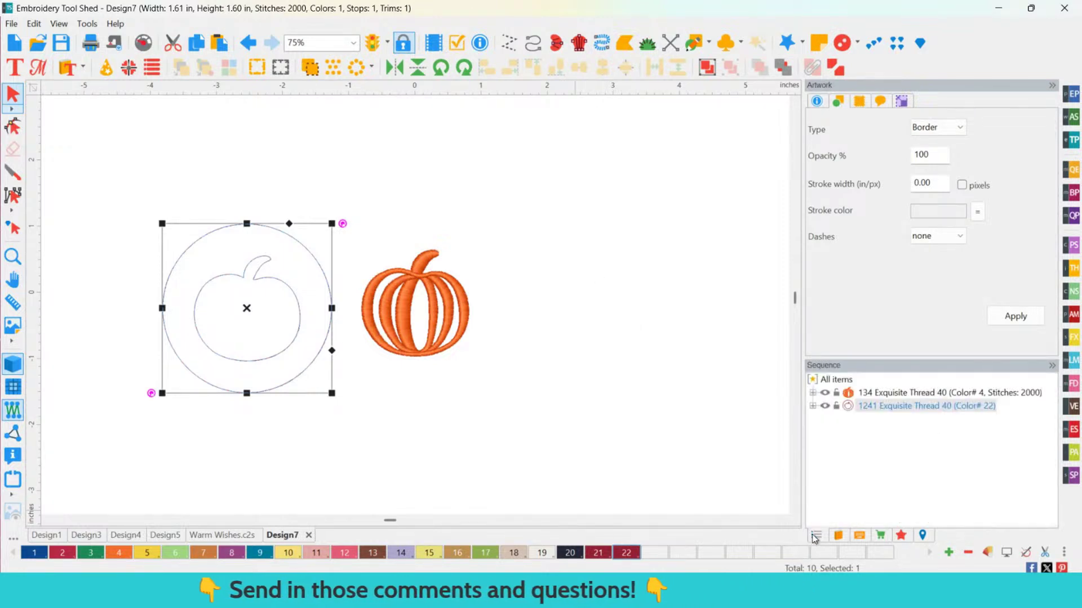
click(812, 406)
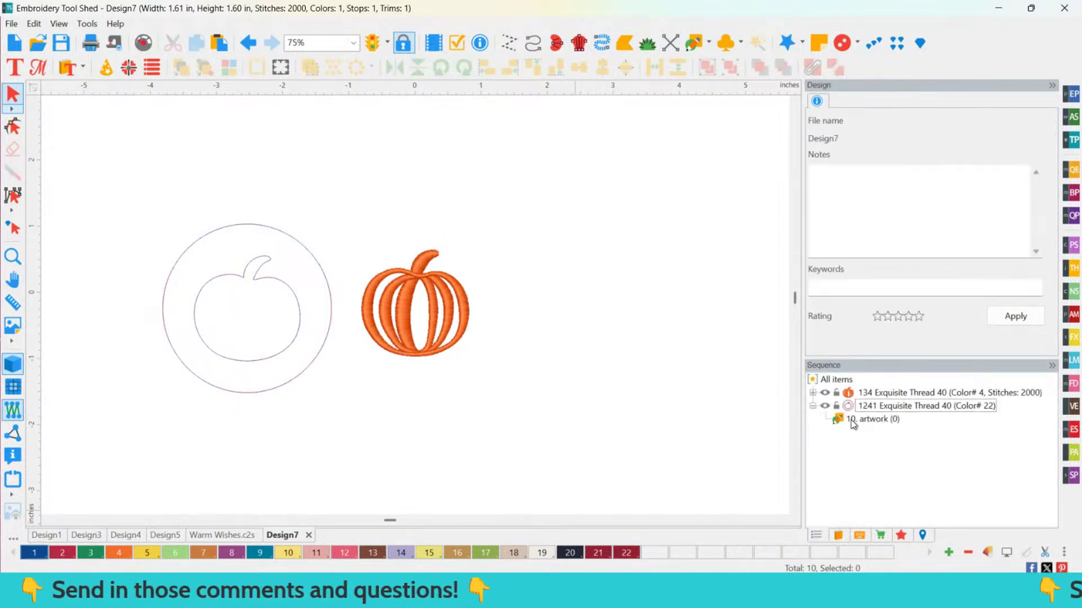
click(872, 420)
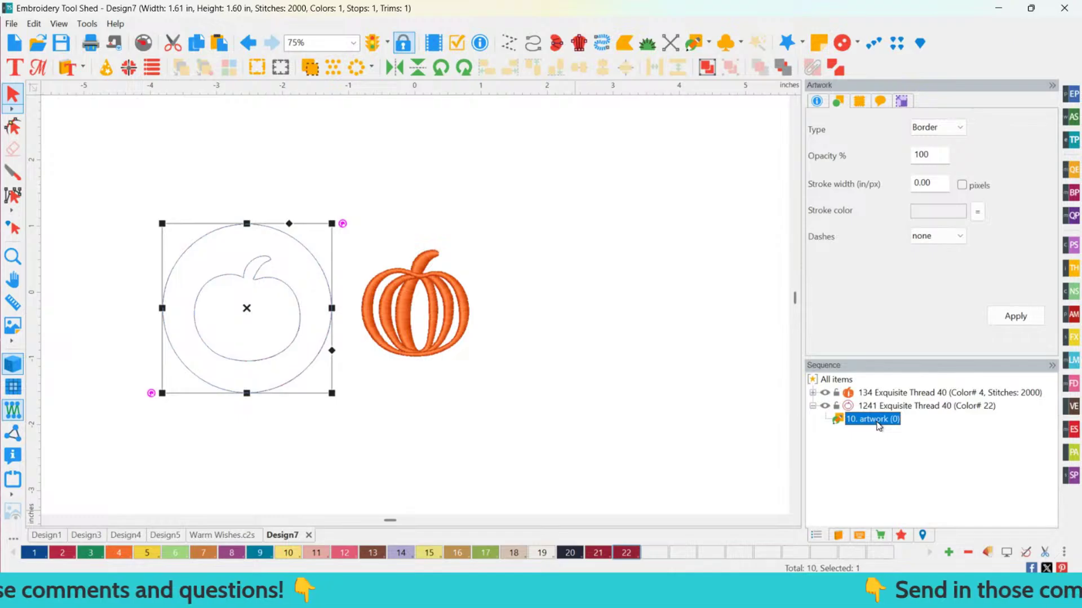
Apply a Motif fill to the combined artwork, between the circle and the pumpkin-shaped opening.
click(900, 537)
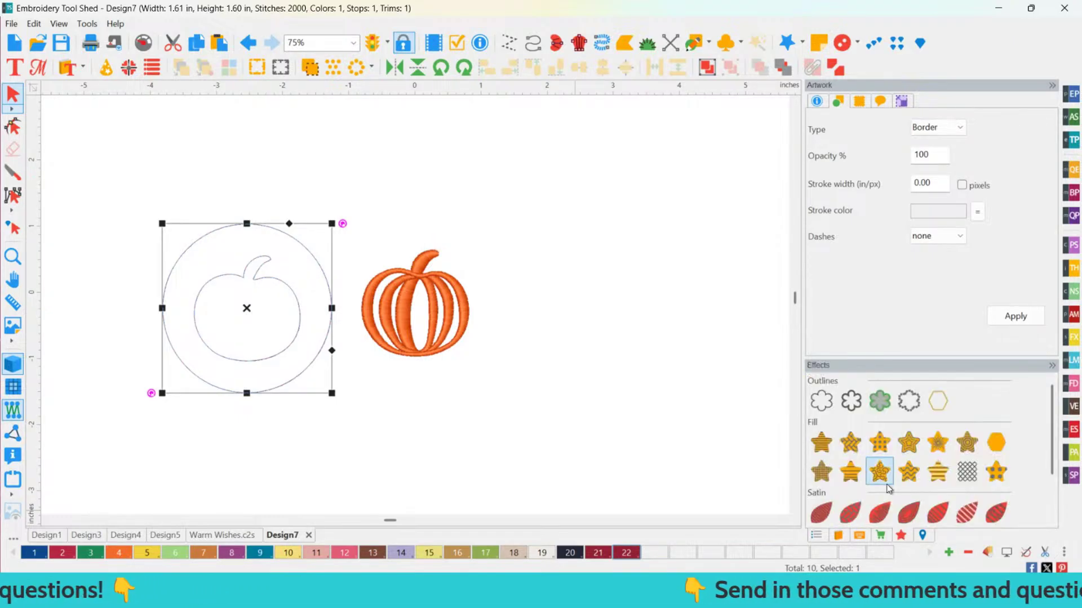
click(880, 445)
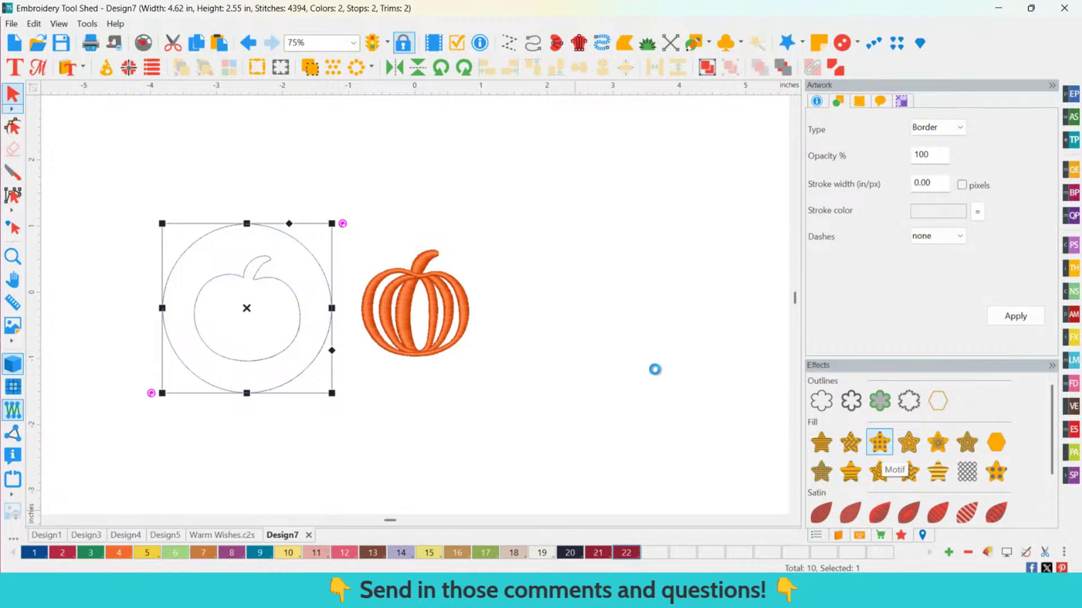
key(Escape)
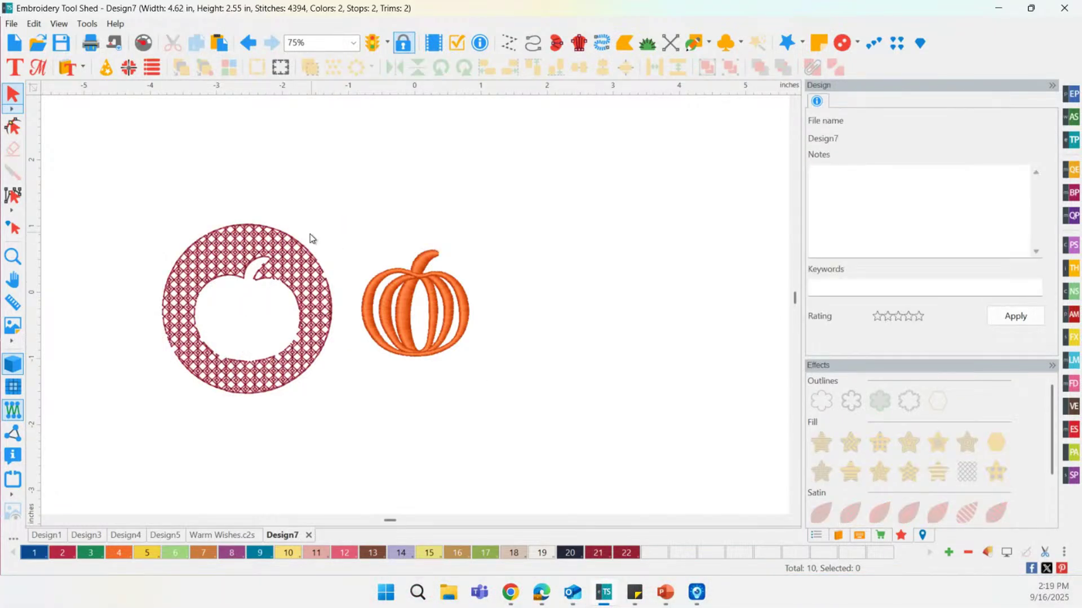
click(305, 256)
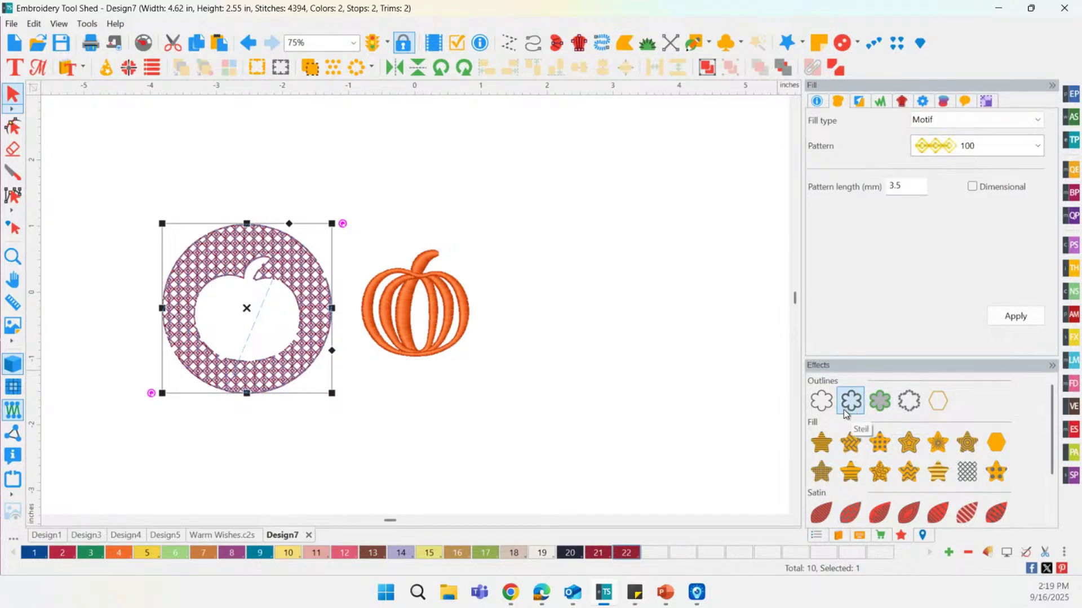
click(639, 380)
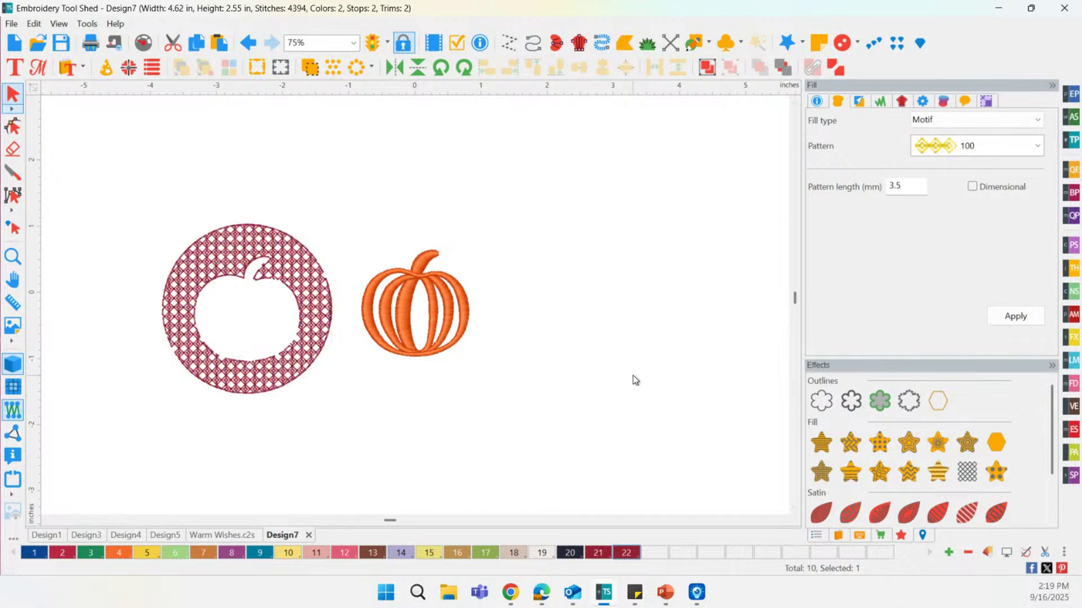
Move the entire stitched pumpkin onto the pumpkin-shaped opening in the motif-filled circle.
click(398, 314)
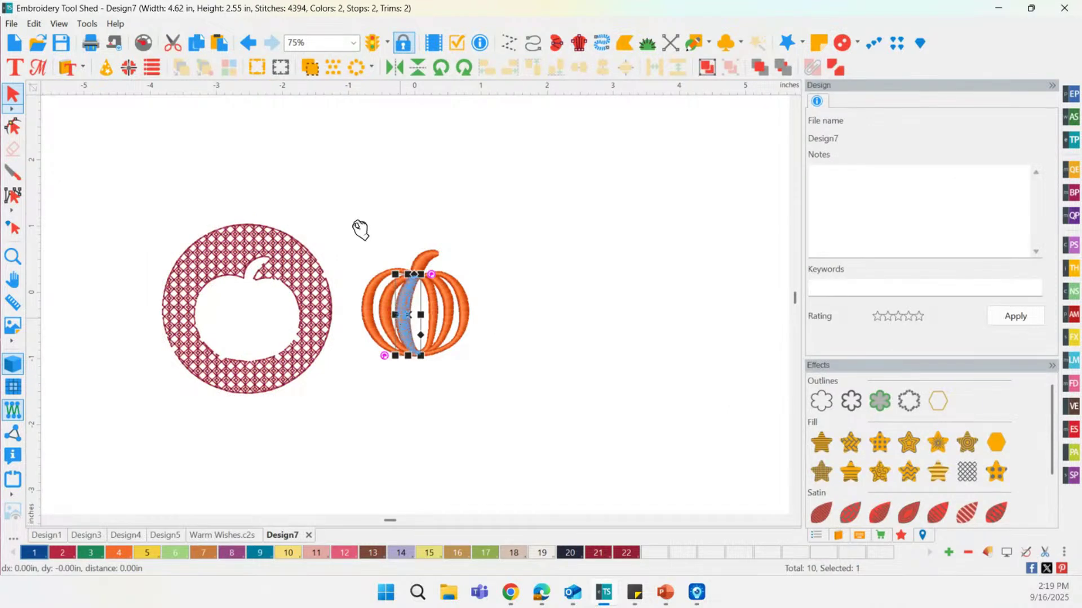
click(345, 219)
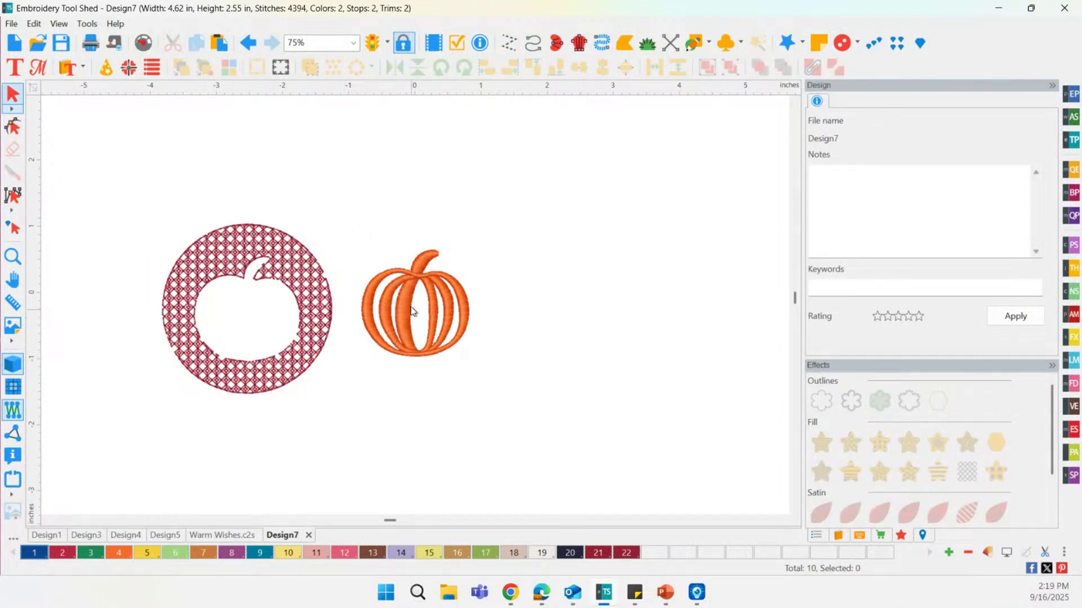
drag(349, 217, 515, 393)
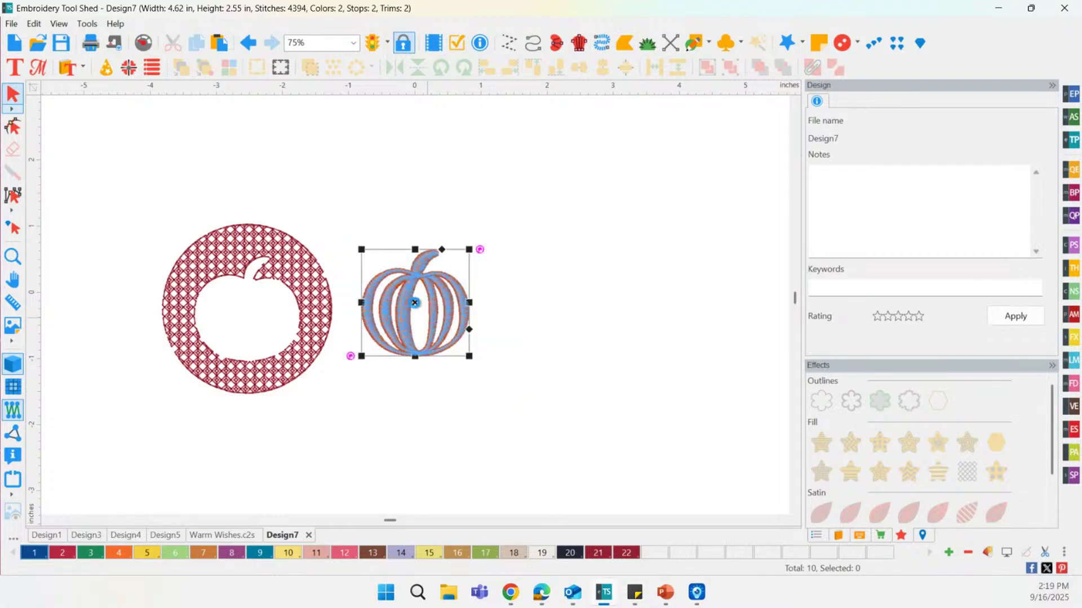
drag(415, 302, 243, 308)
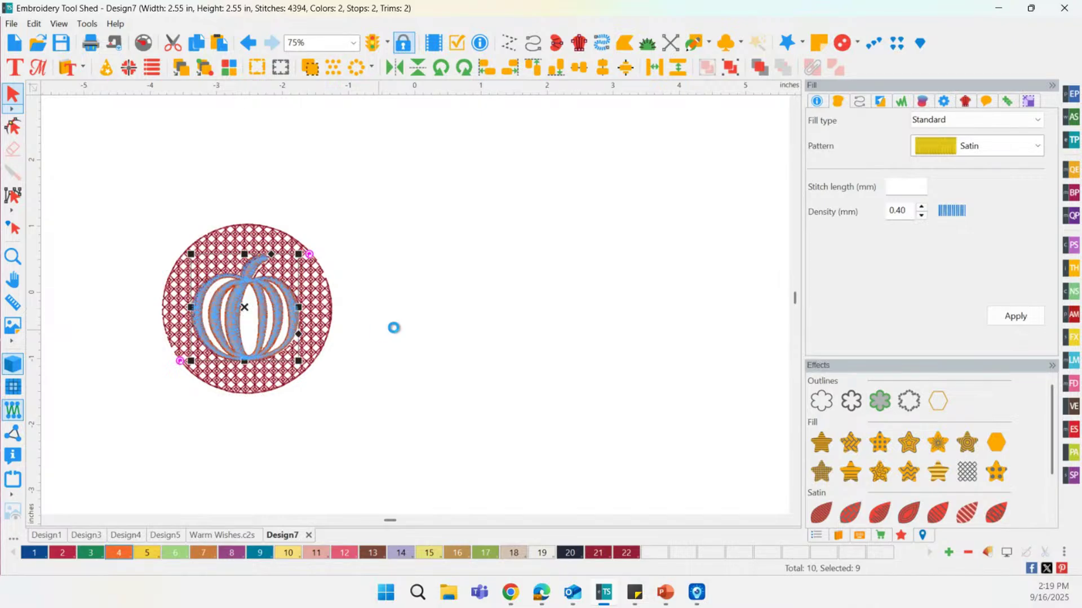
click(459, 309)
Recolor the whole design, circle fill and pumpkin, with palette color 4, Saffron.
drag(85, 159, 447, 502)
click(93, 558)
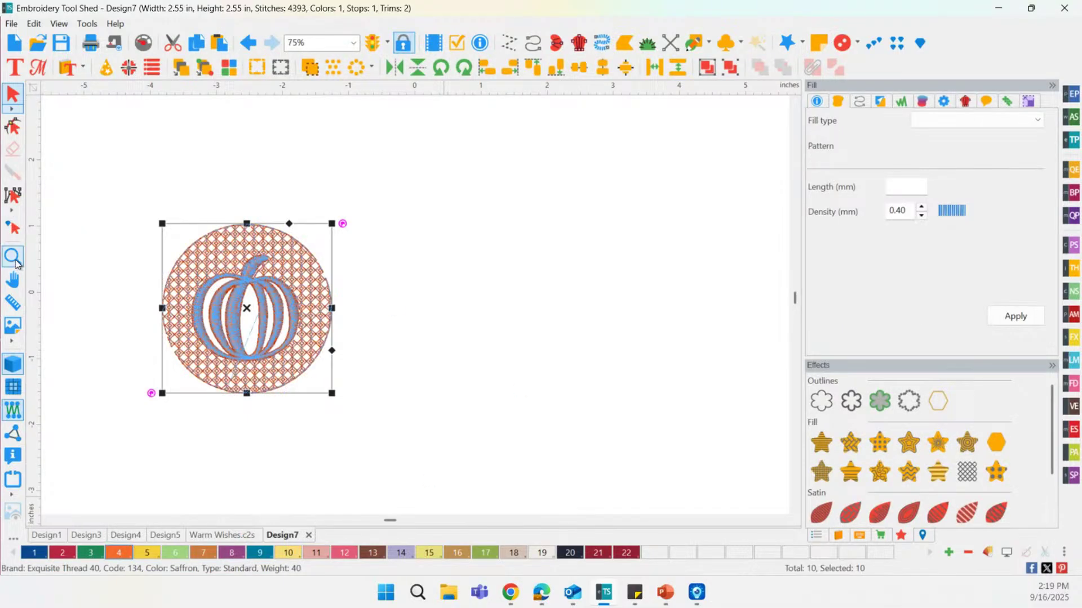
key(ctrl+0)
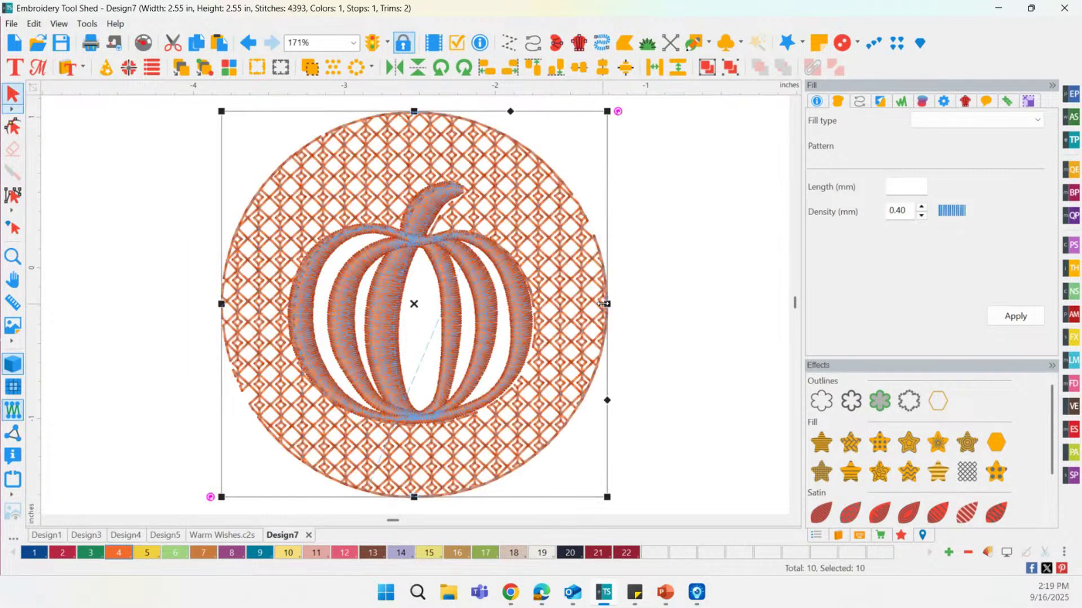
click(655, 307)
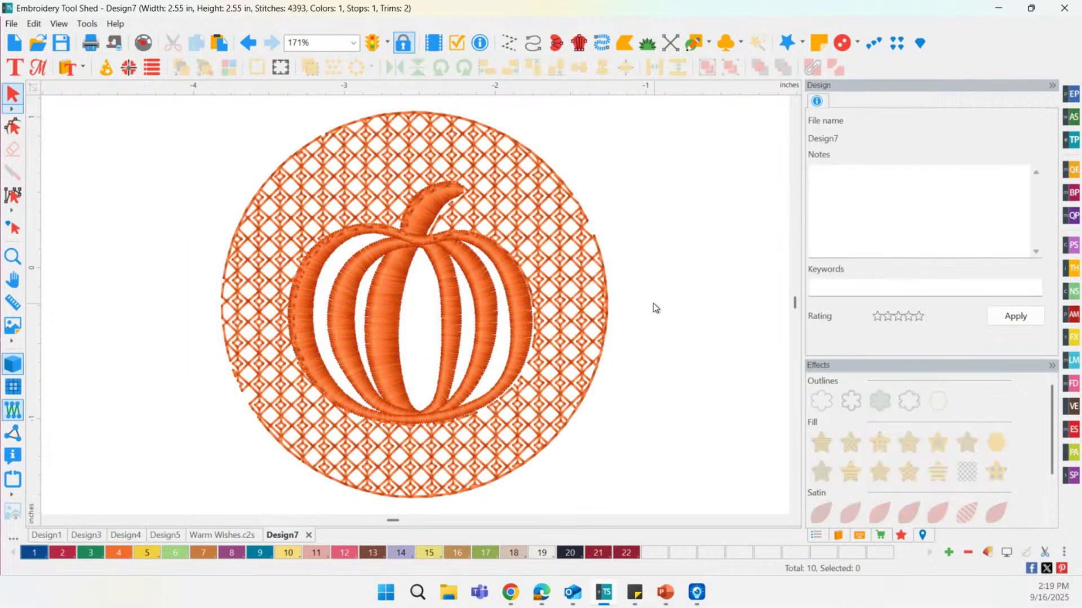
Reorder the stitched pumpkin so it sews after the circle's motif fill and lies on top of it.
click(439, 285)
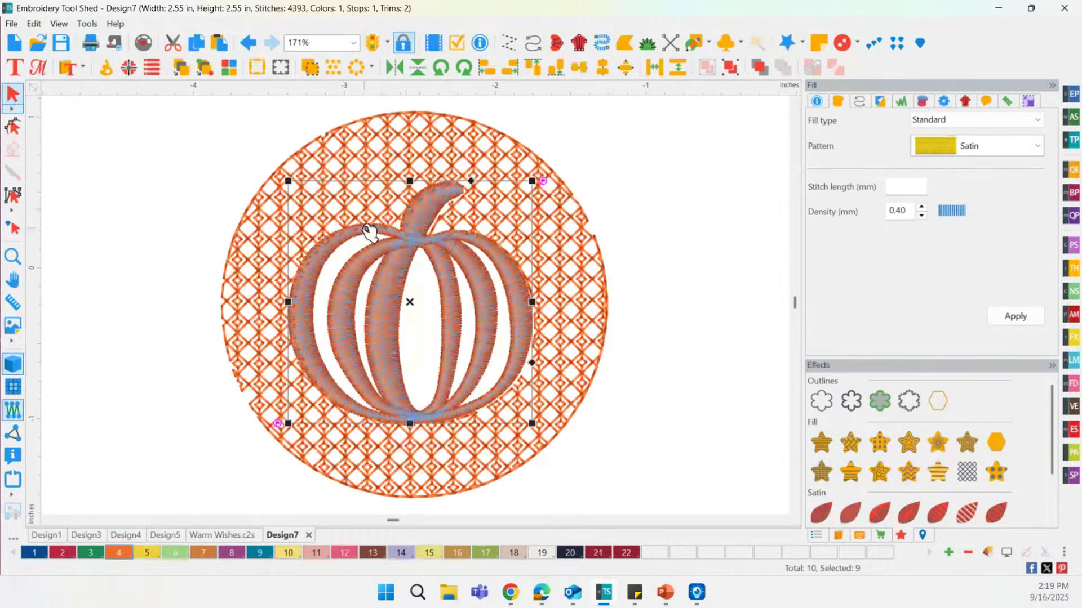
click(761, 69)
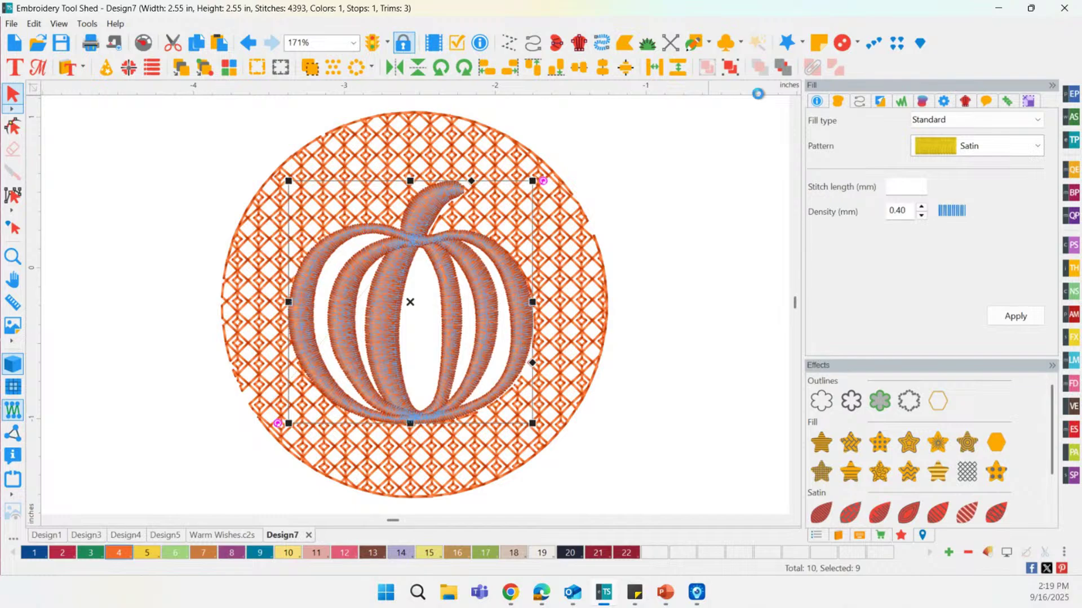
click(718, 157)
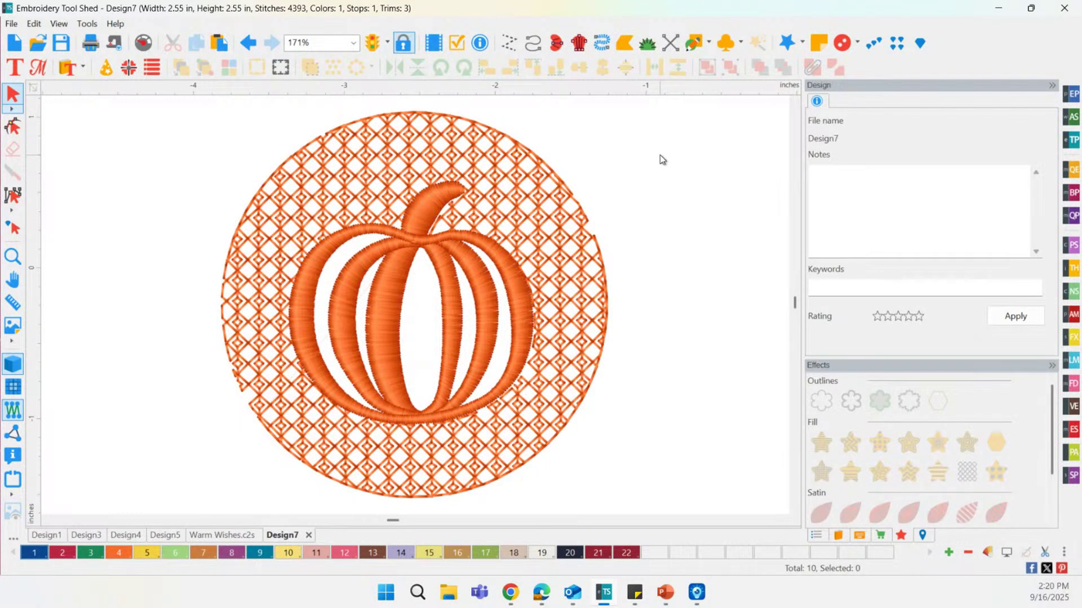
Duplicate the circle's motif fill in place and convert the copy to a Steil outline.
click(538, 239)
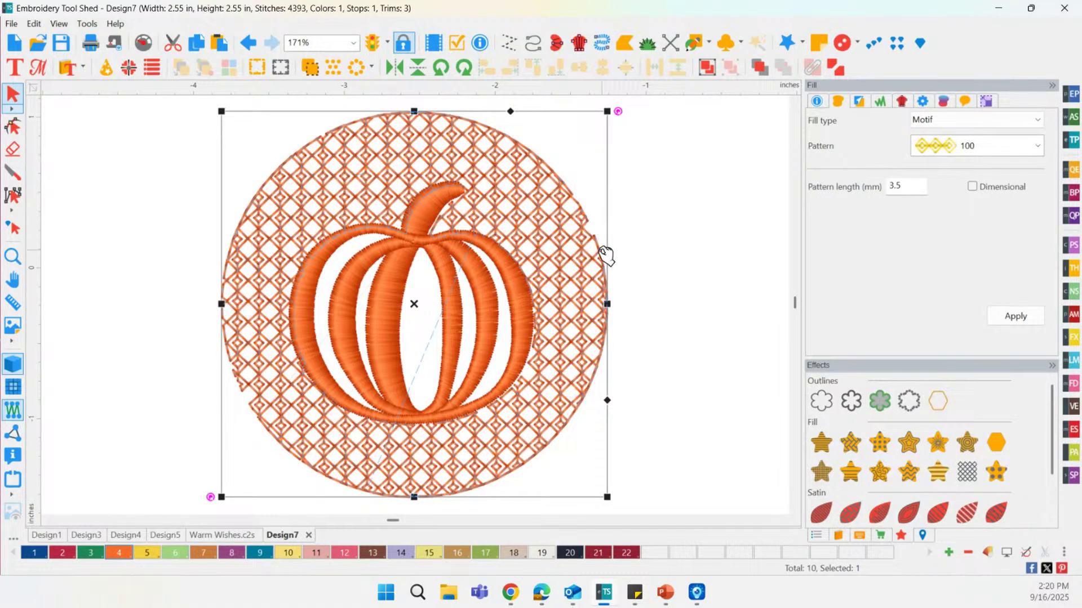
click(574, 224)
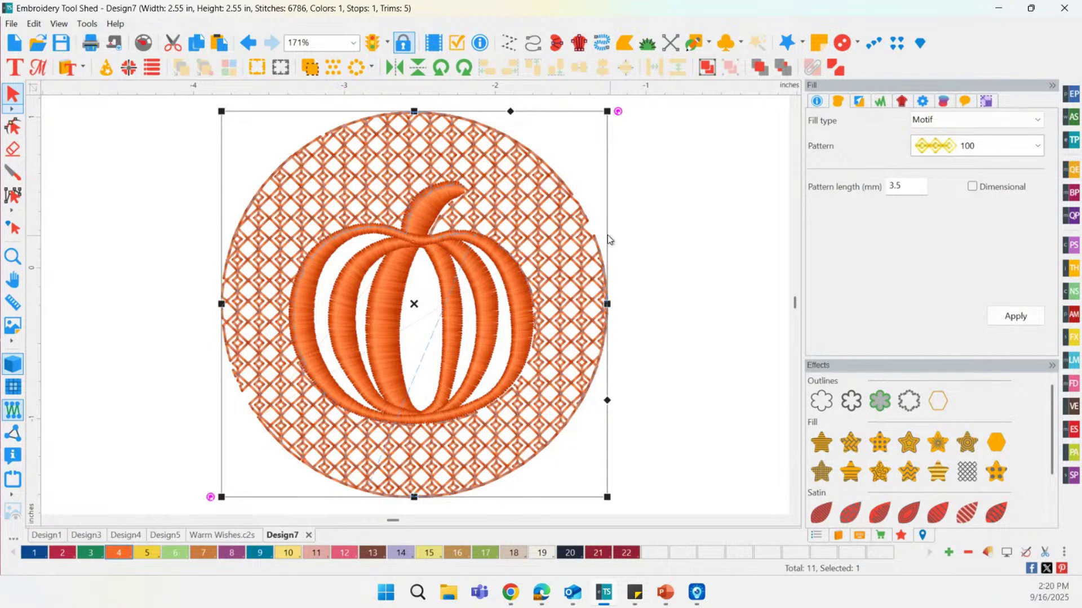
click(816, 536)
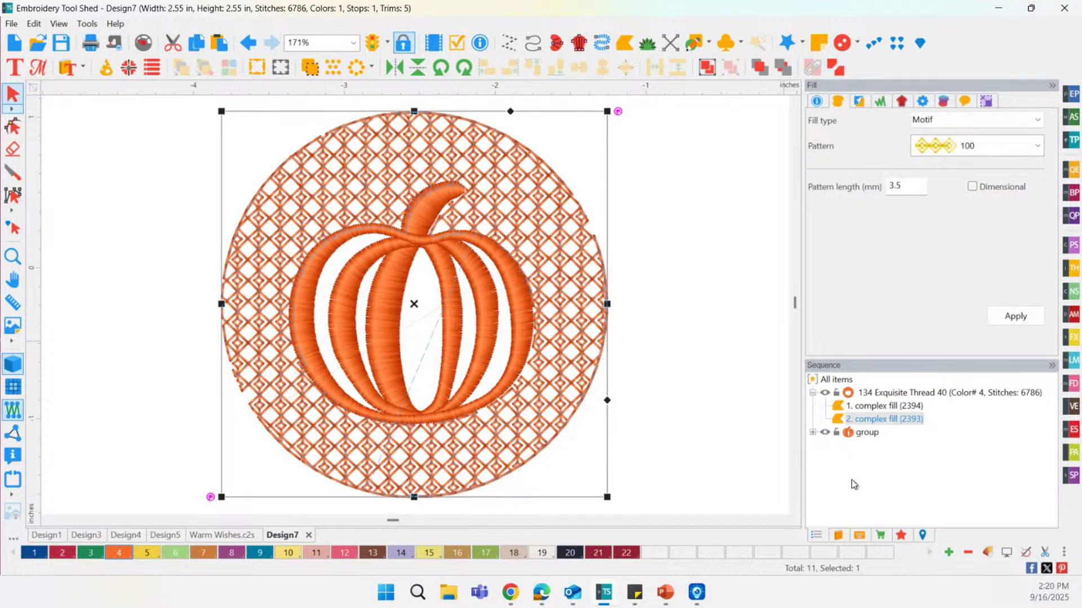
click(901, 537)
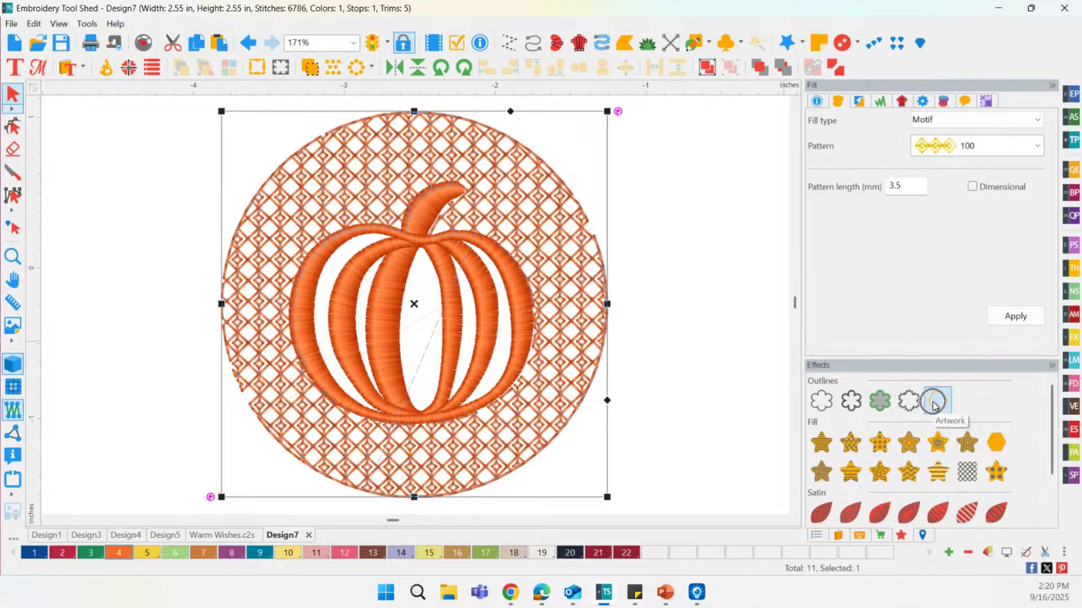
click(851, 413)
click(466, 332)
Move the stitched pumpkin to the empty area right of the circle and select the Steil border.
click(393, 315)
drag(396, 320, 735, 321)
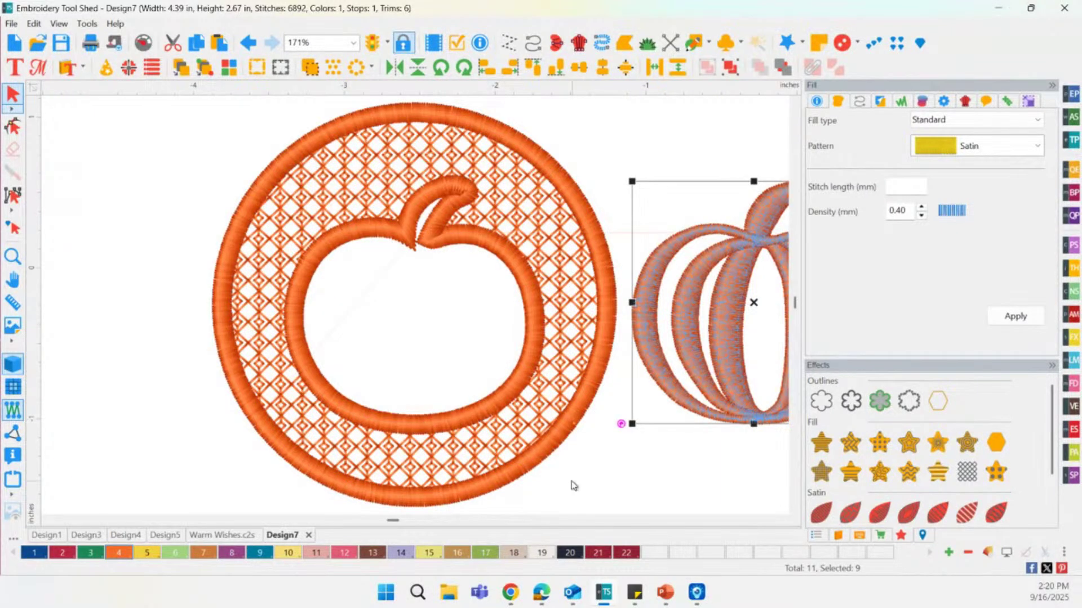
scroll(582, 480, down, 1)
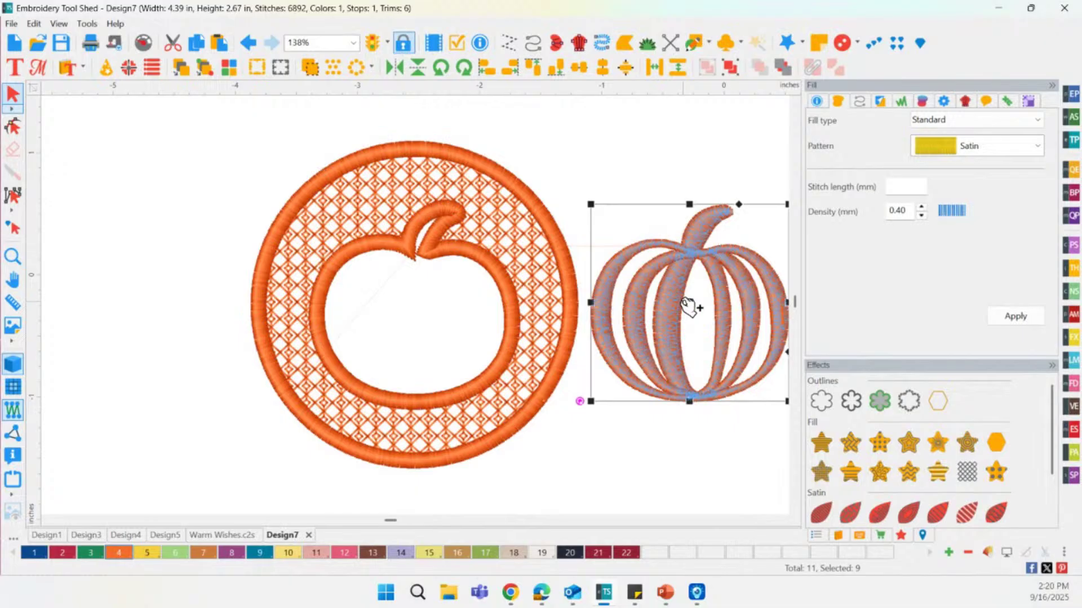
click(449, 256)
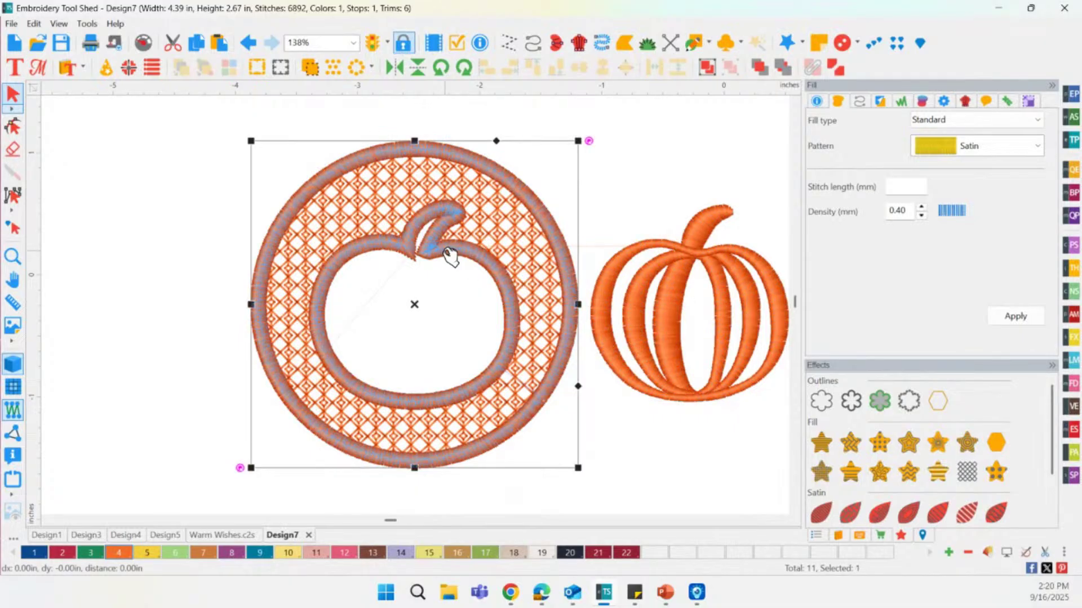
Break apart the selected Steil border so the circle and the inner pumpkin outline become separate objects.
click(399, 282)
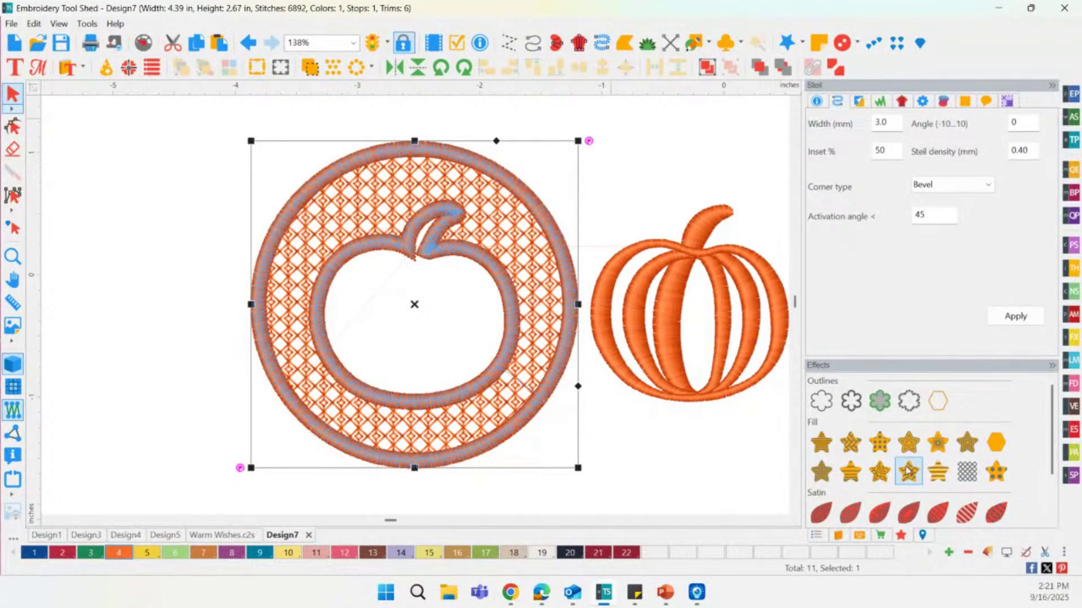
click(816, 536)
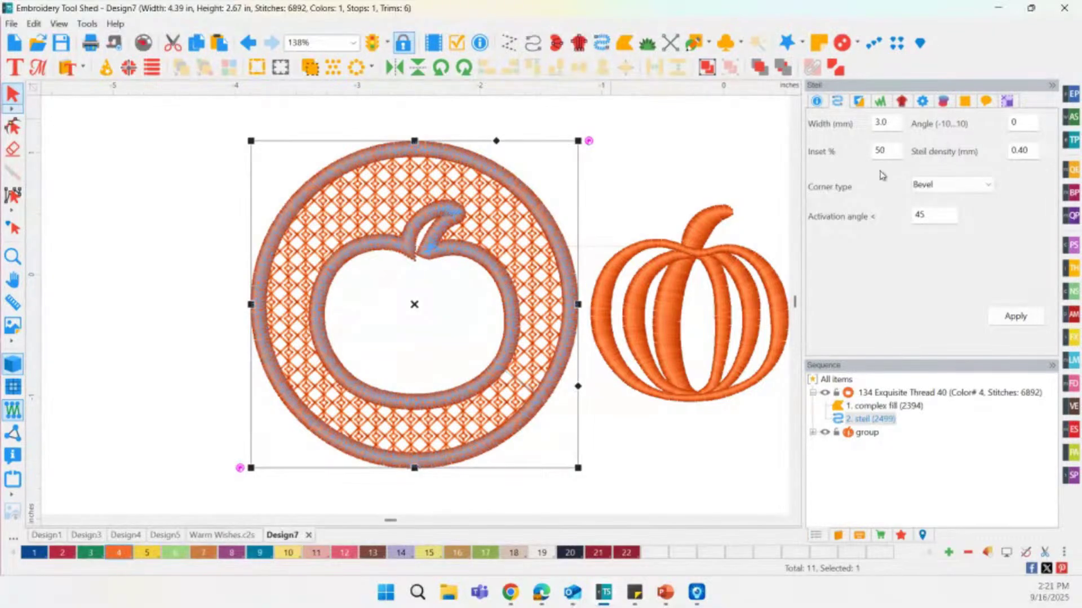
click(838, 70)
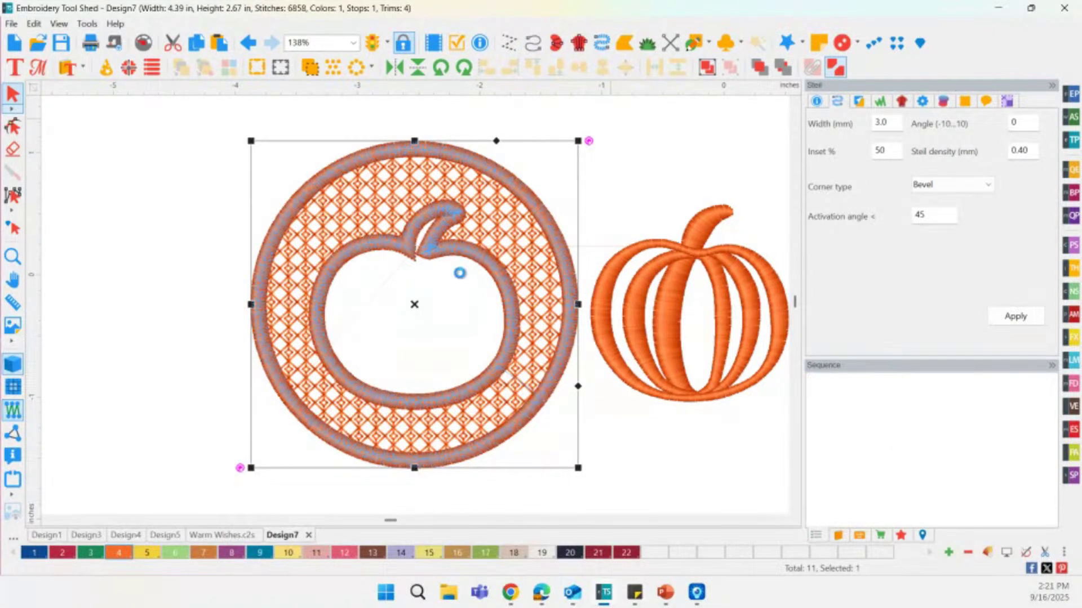
Delete the inner pumpkin-shaped Steil outline, keeping only the border around the circle.
click(451, 245)
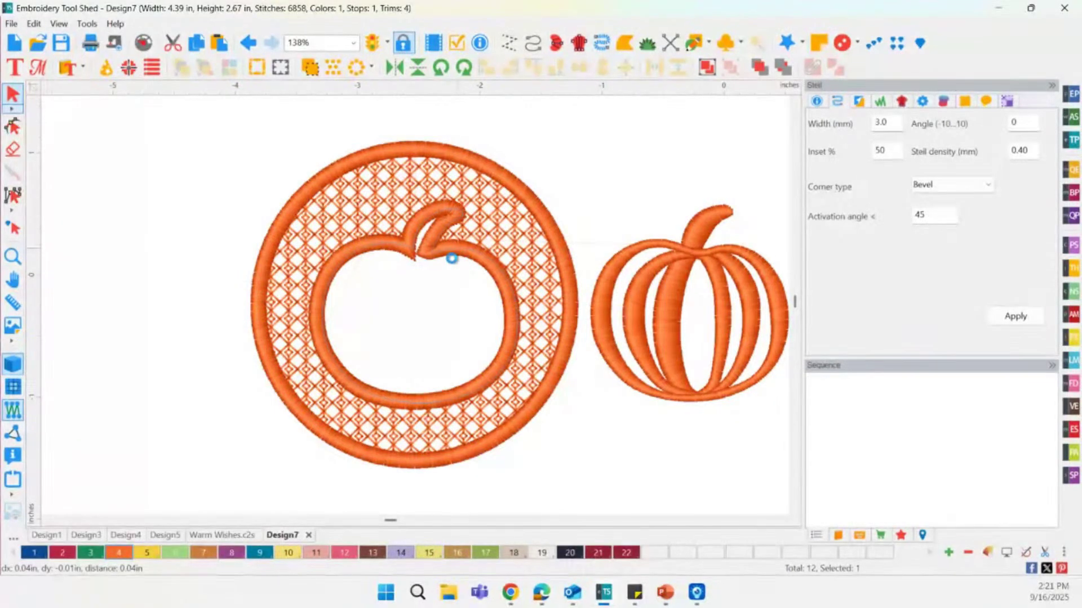
click(479, 257)
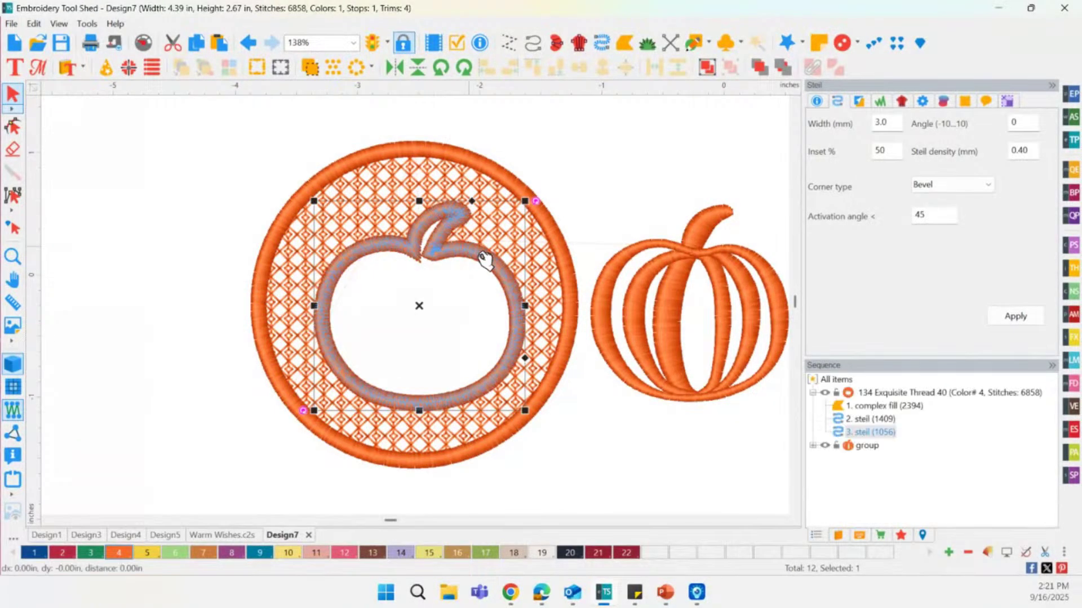
click(669, 299)
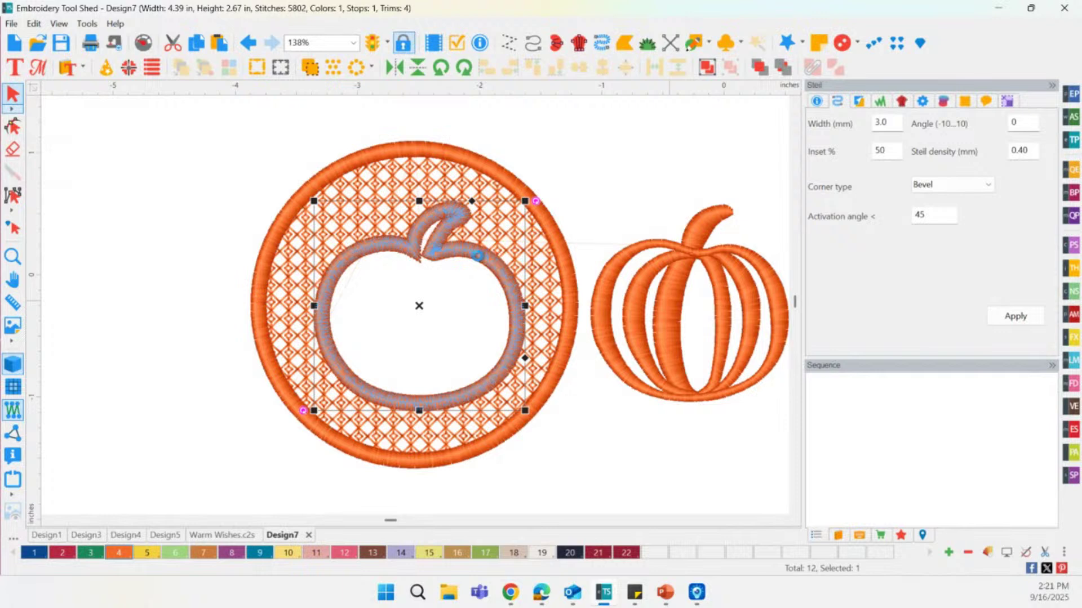
click(473, 254)
key(Delete)
Move the stitched pumpkin group back into the pumpkin-shaped opening at the center of the circle.
click(684, 307)
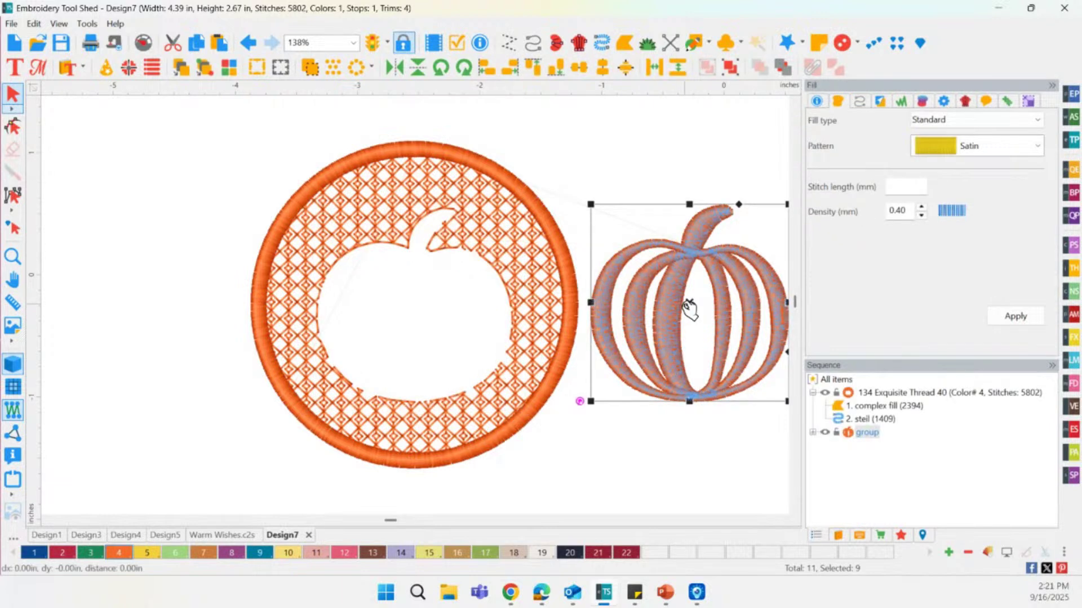
drag(393, 304, 411, 322)
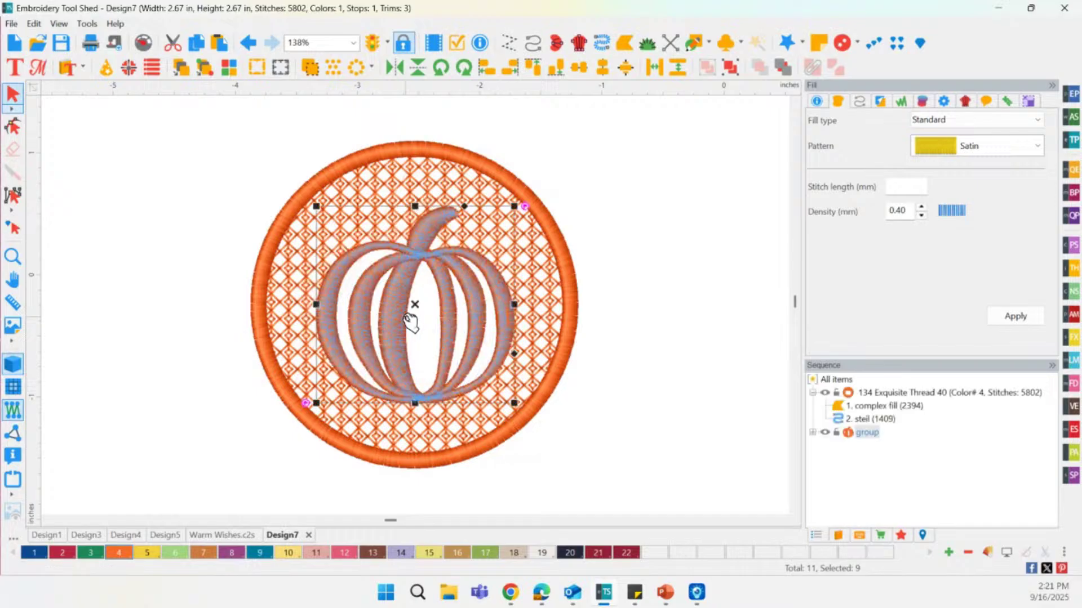
click(671, 225)
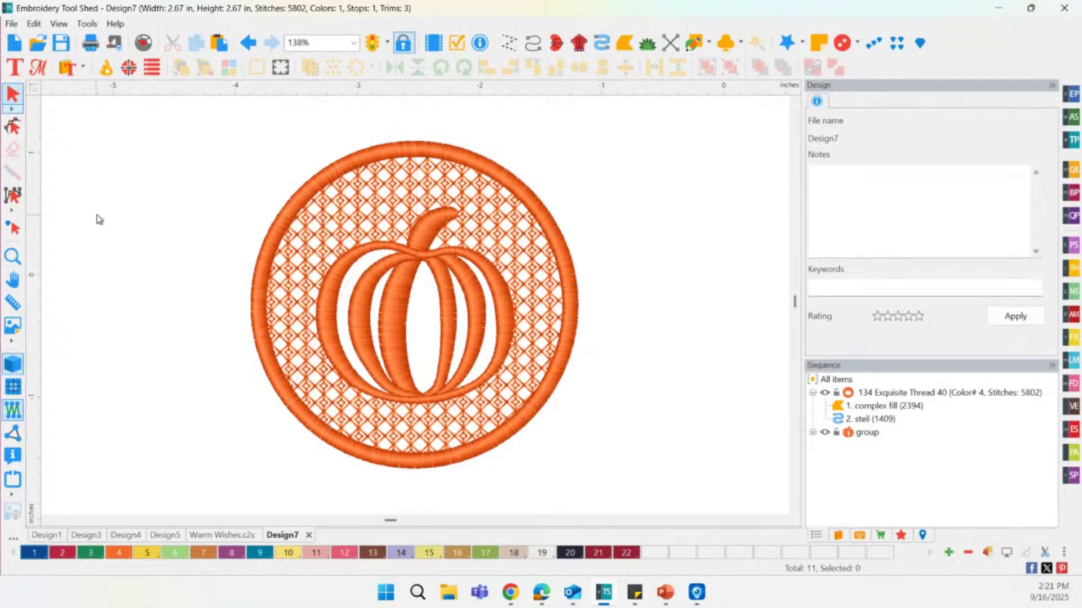
click(14, 259)
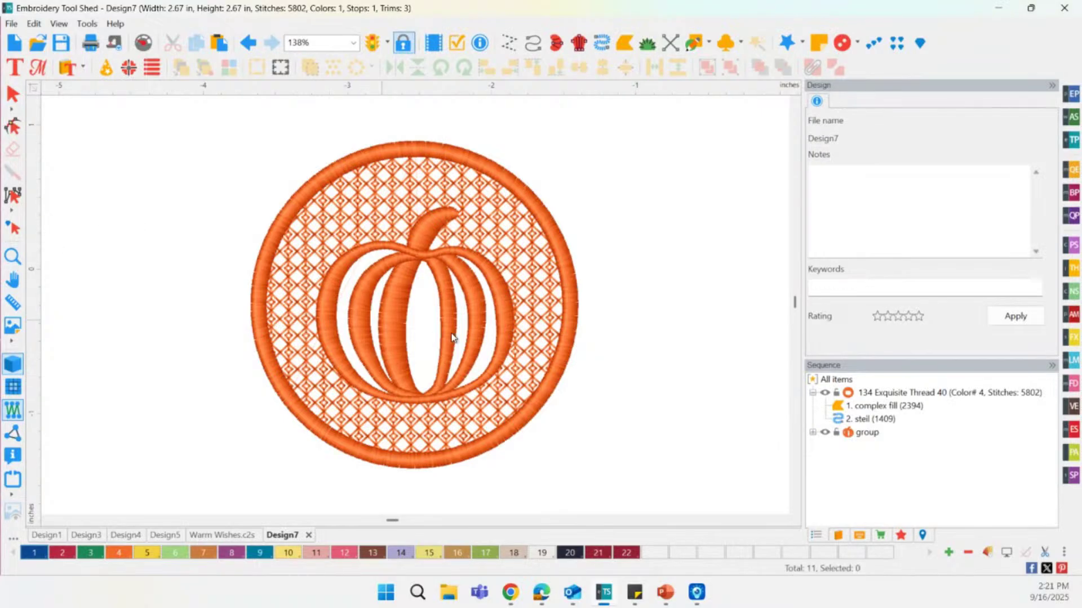
click(398, 325)
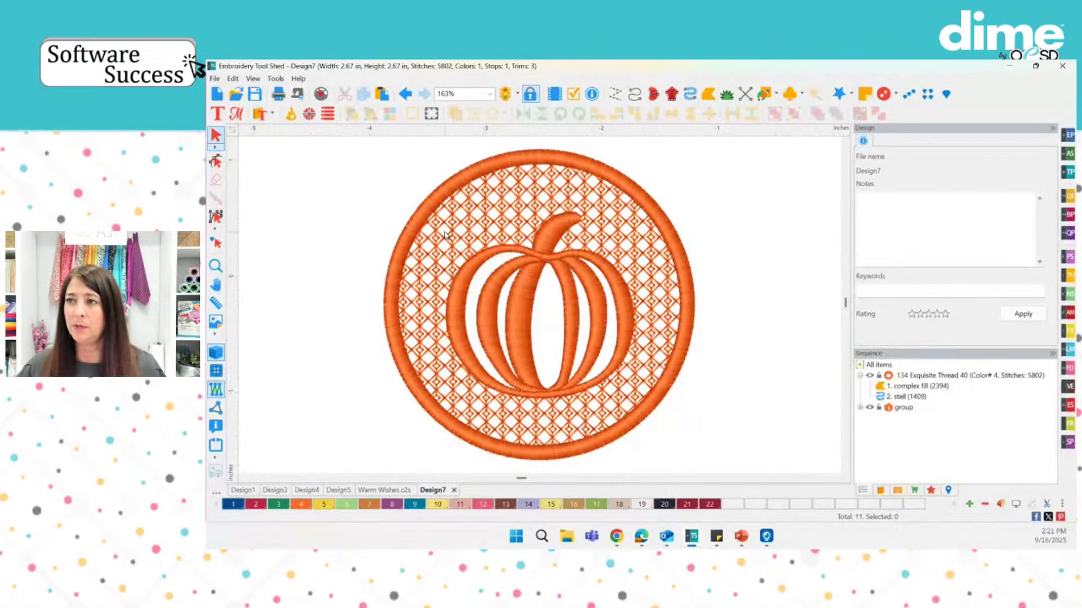
Change the circle's motif fill to pattern 106.
click(507, 221)
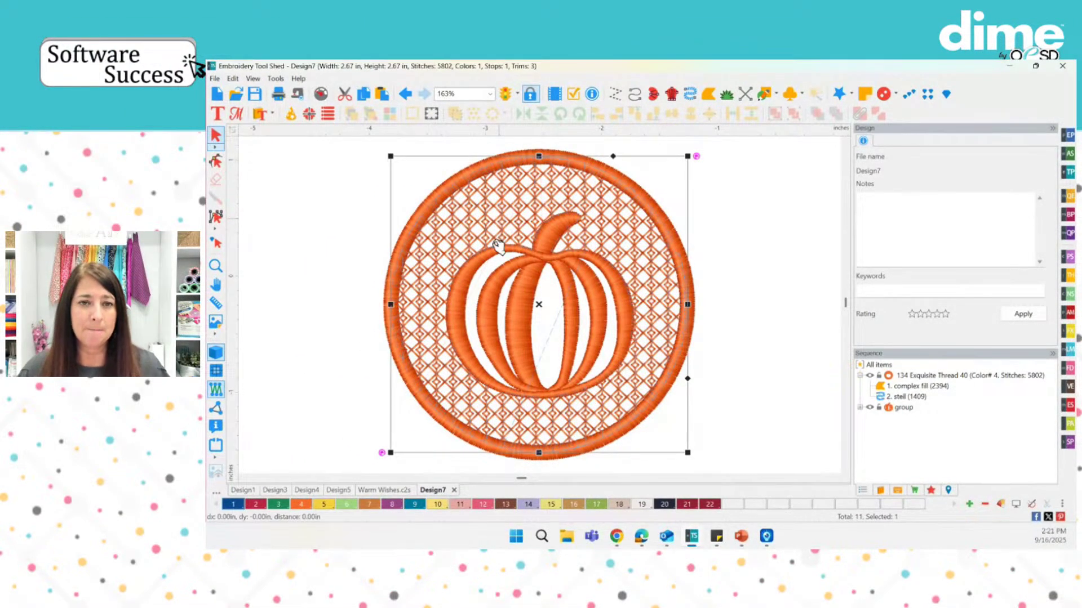
click(501, 246)
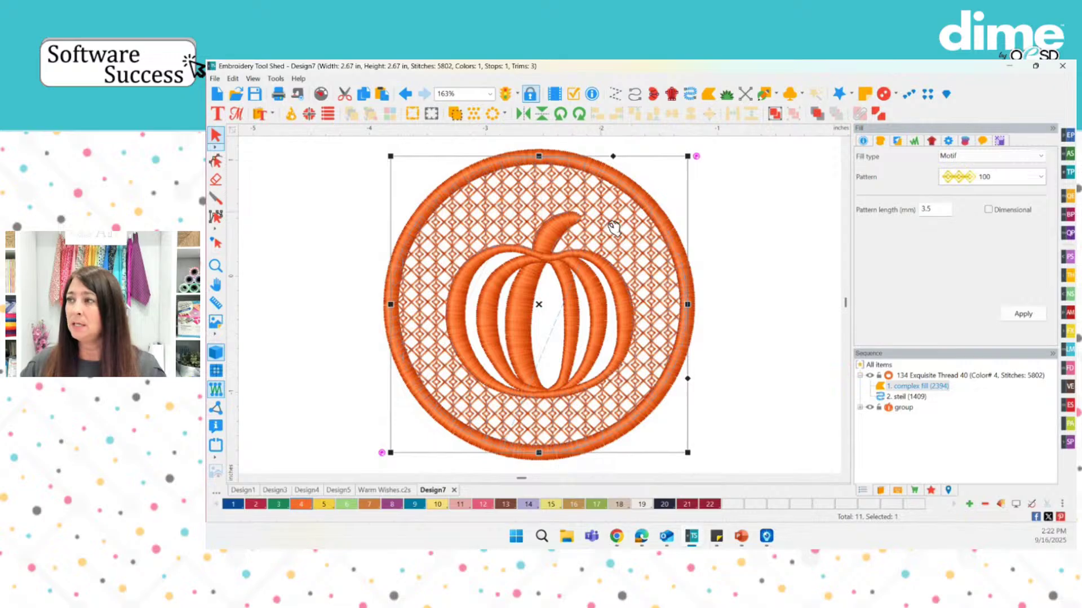
click(985, 178)
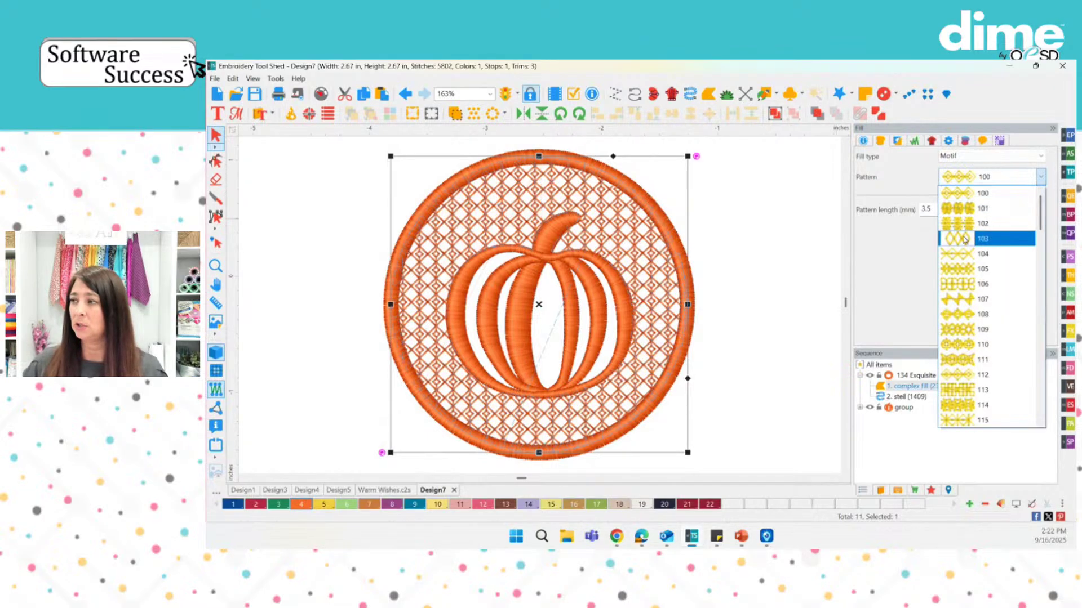
click(972, 287)
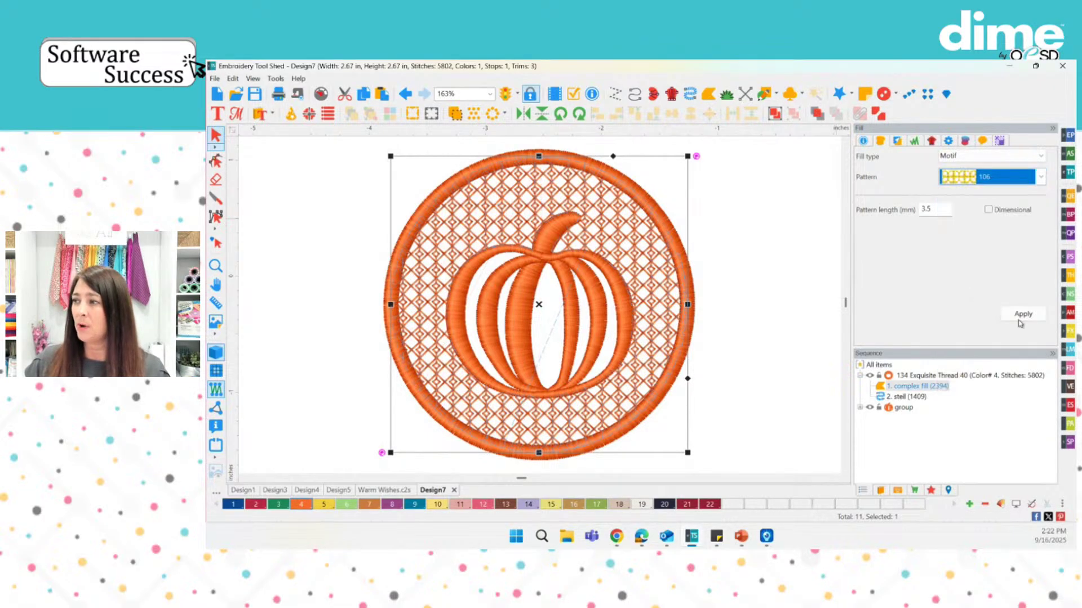
click(1022, 314)
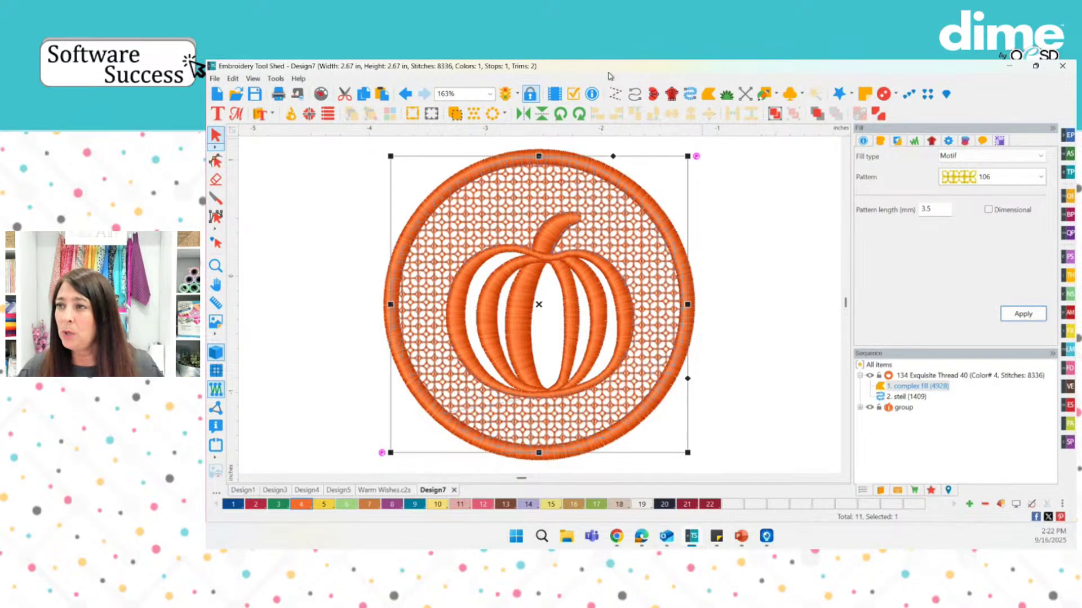
Set the pattern length of the circle's motif fill to 3.0 mm and deselect it.
click(940, 209)
key(BackSpace)
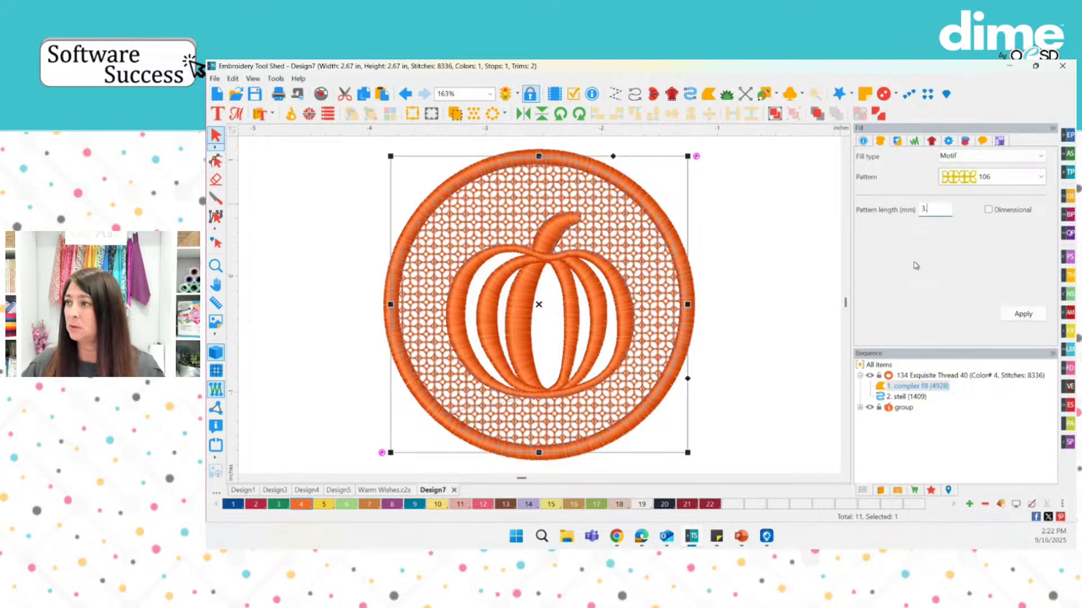
click(1024, 314)
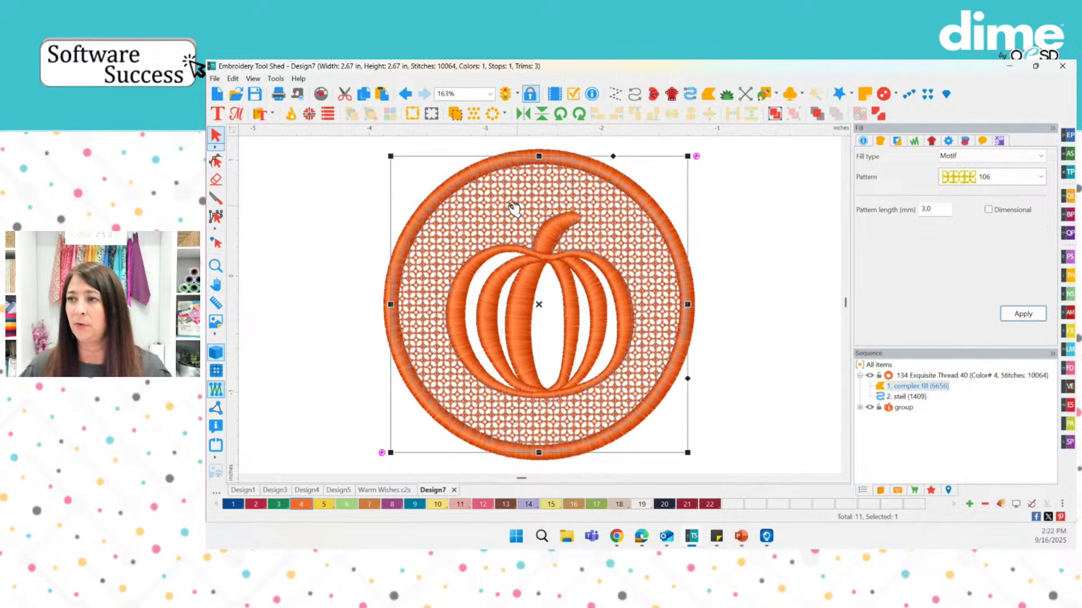
click(383, 240)
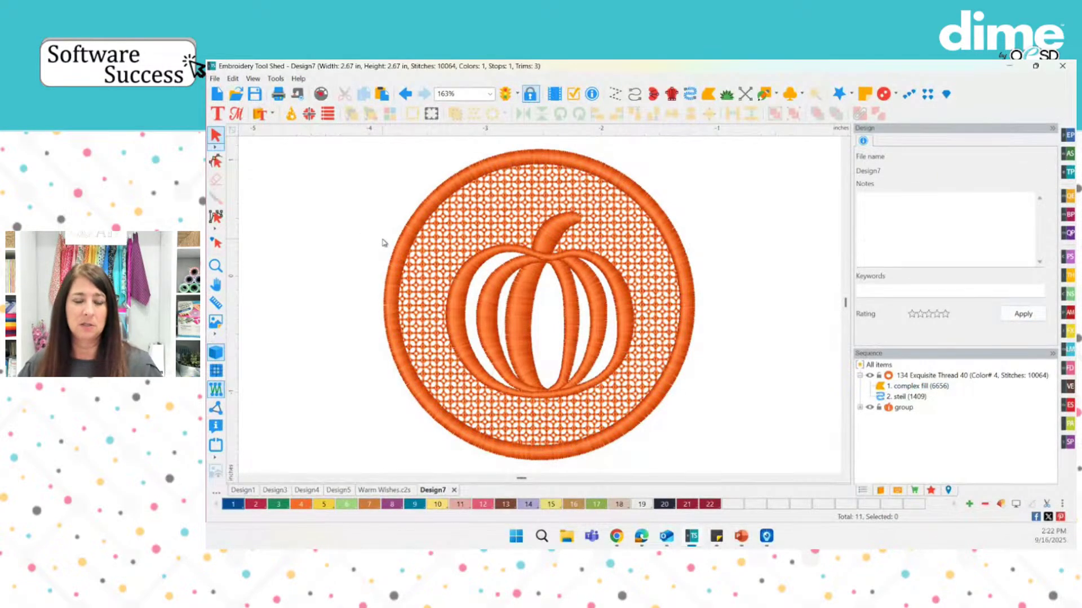
click(453, 249)
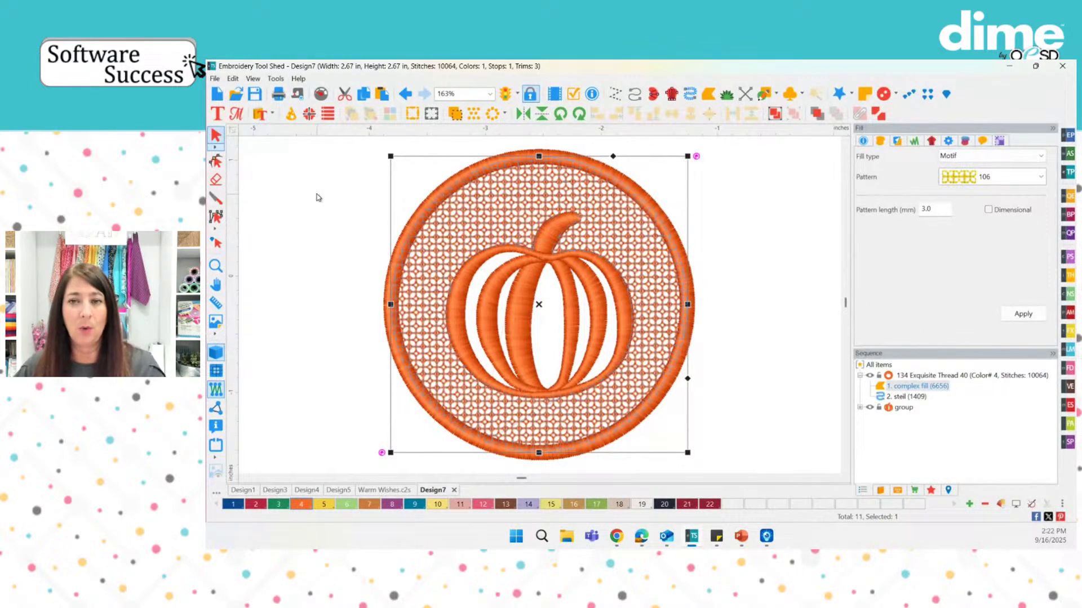
click(357, 182)
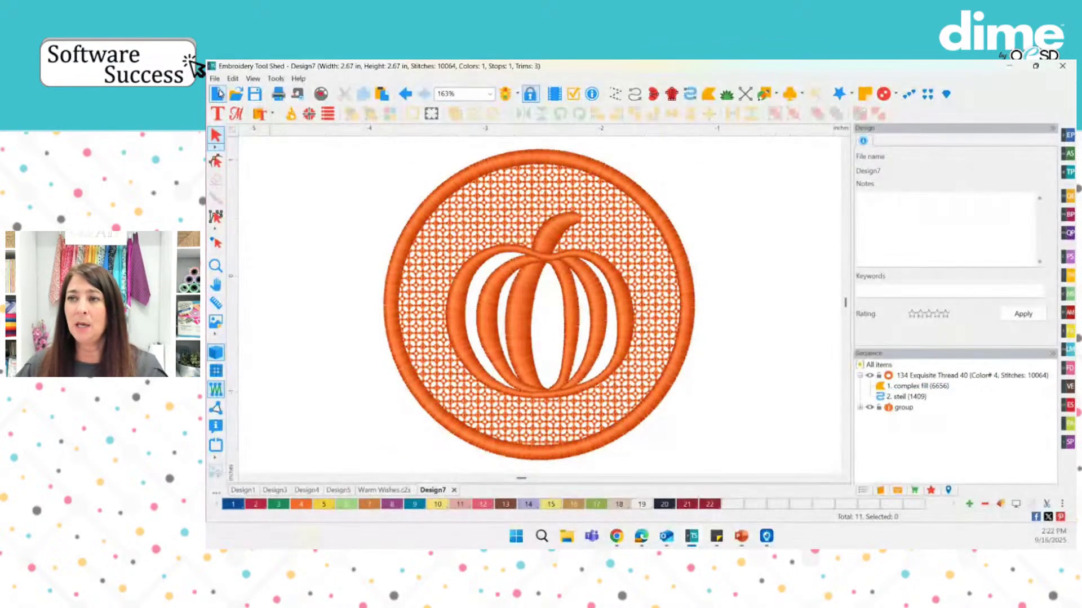
Create a new blank design.
click(218, 93)
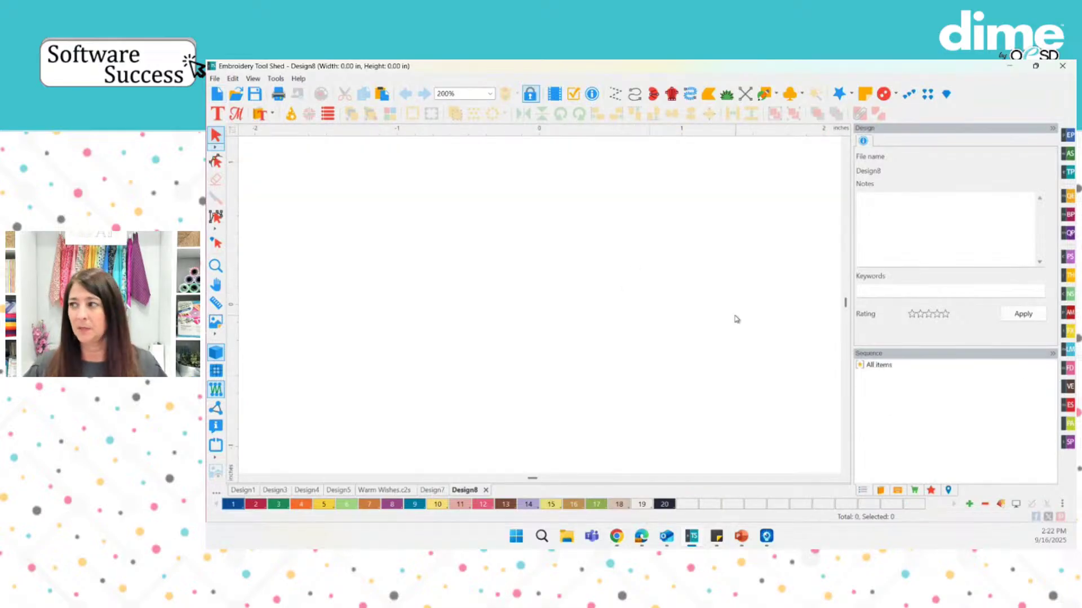
click(1069, 334)
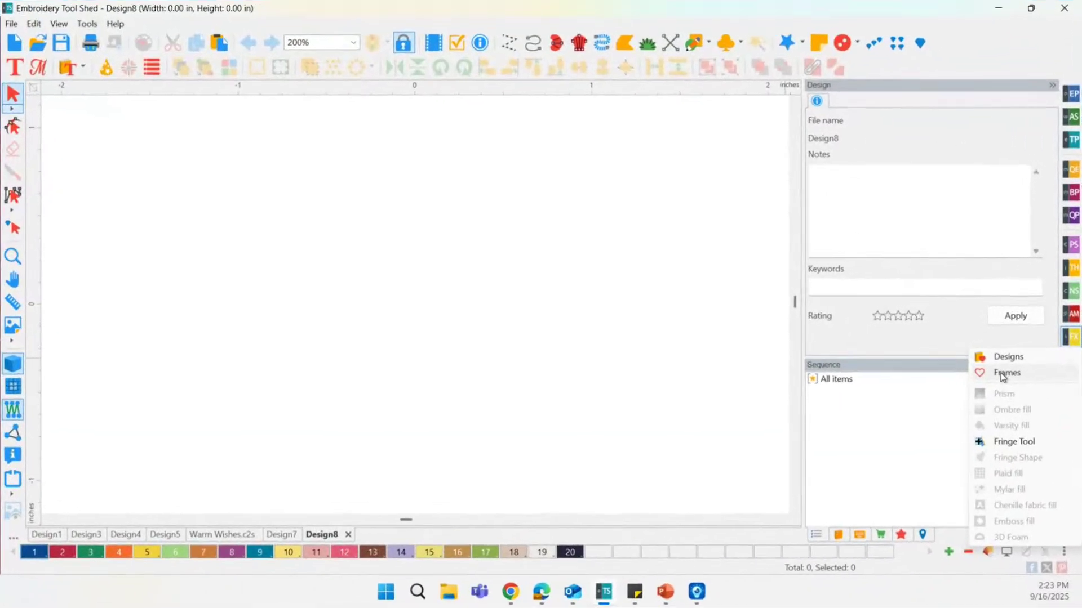
click(1014, 360)
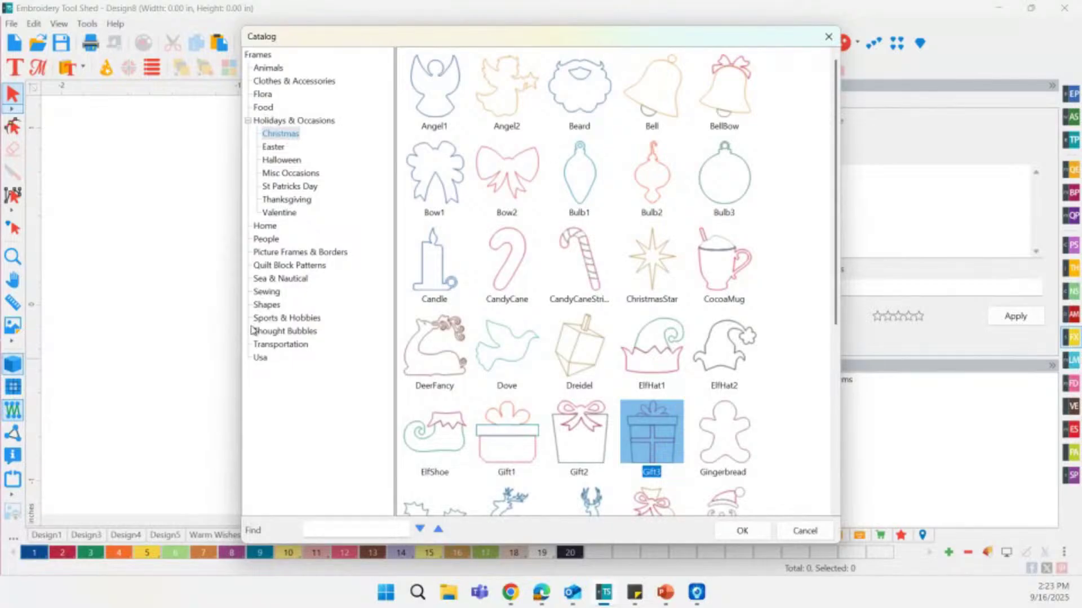
click(828, 36)
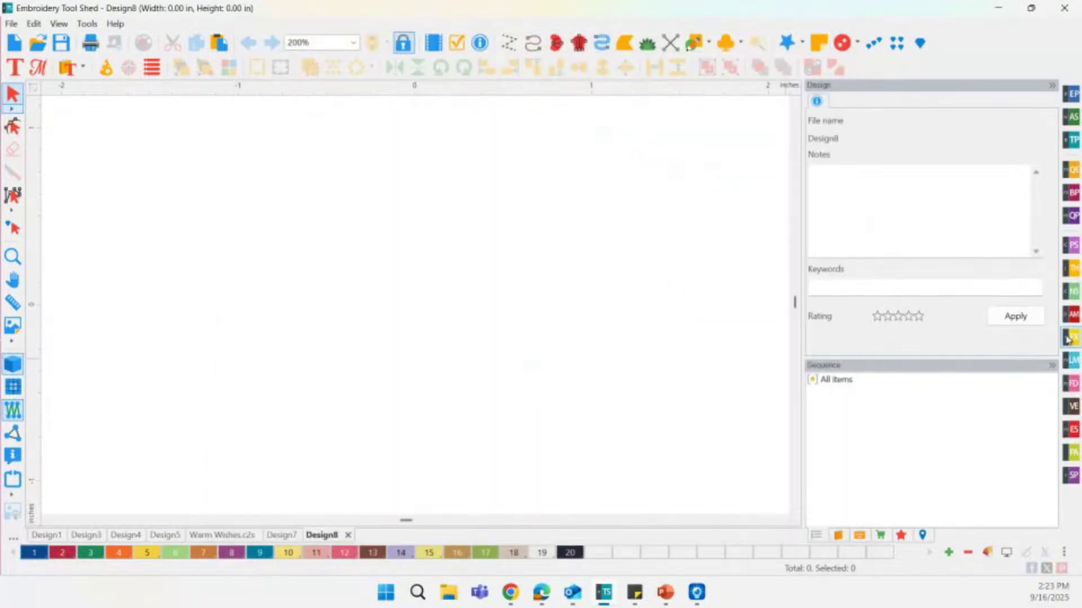
Insert the square scrollwork border SFXBorder-018 from the Borders category of the FX Designs catalog.
click(1069, 339)
click(980, 357)
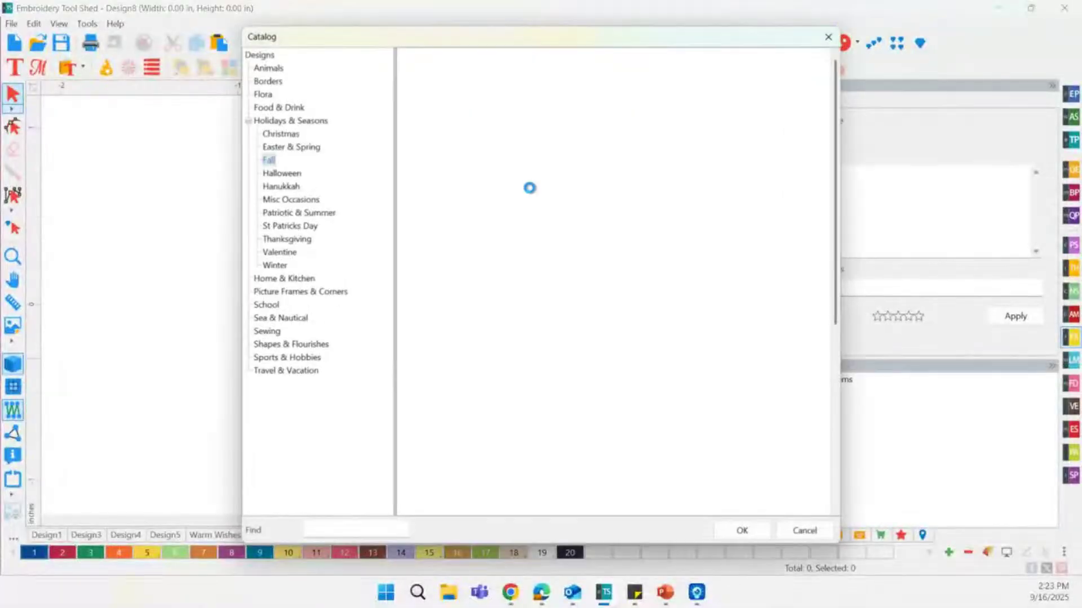
click(270, 82)
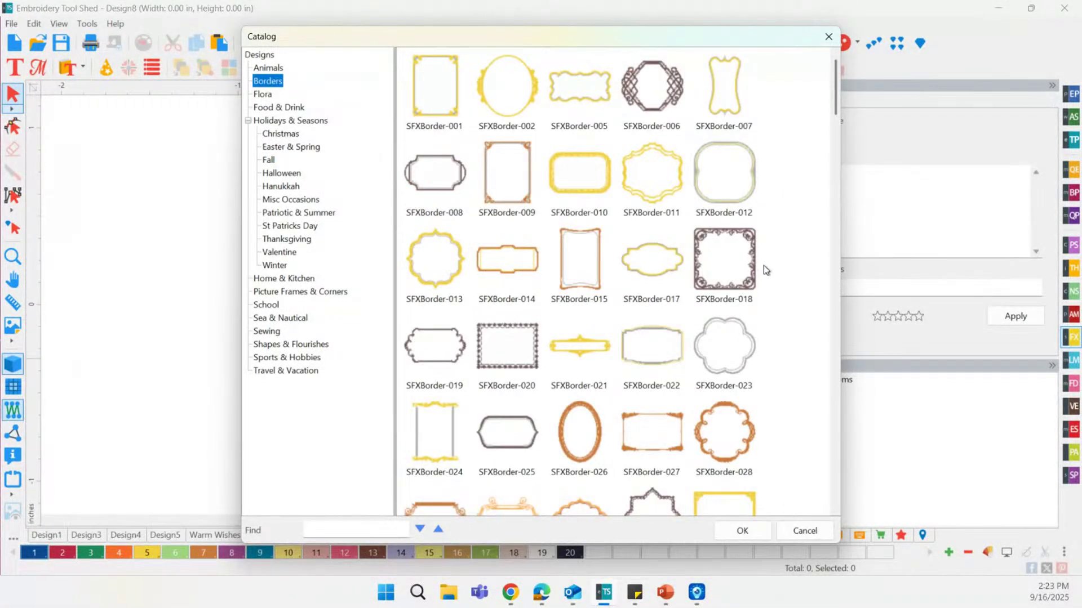
click(731, 265)
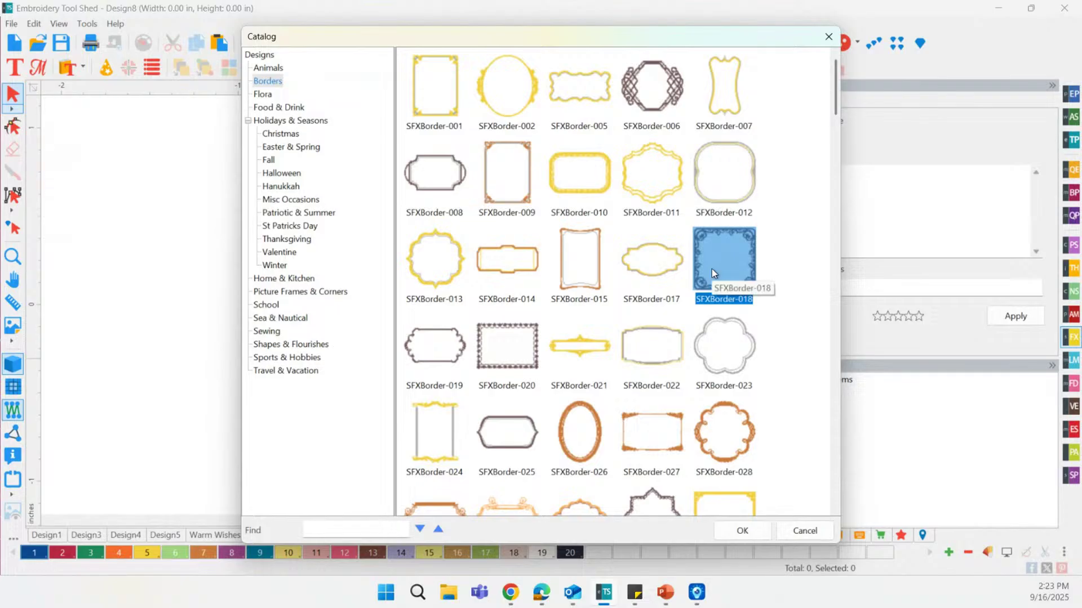
scroll(711, 269, down, 1)
click(742, 408)
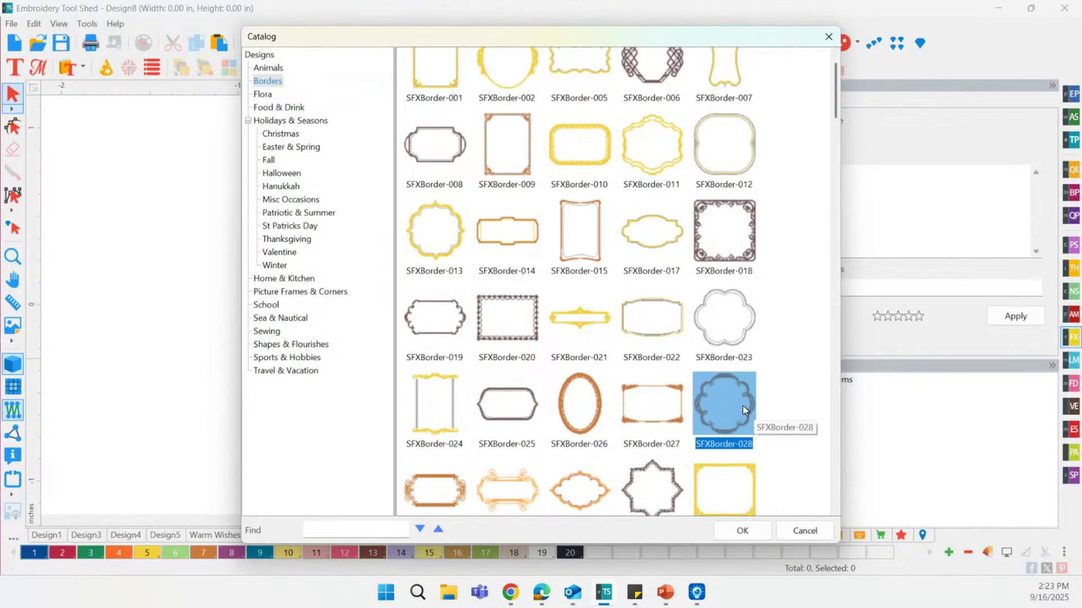
click(735, 258)
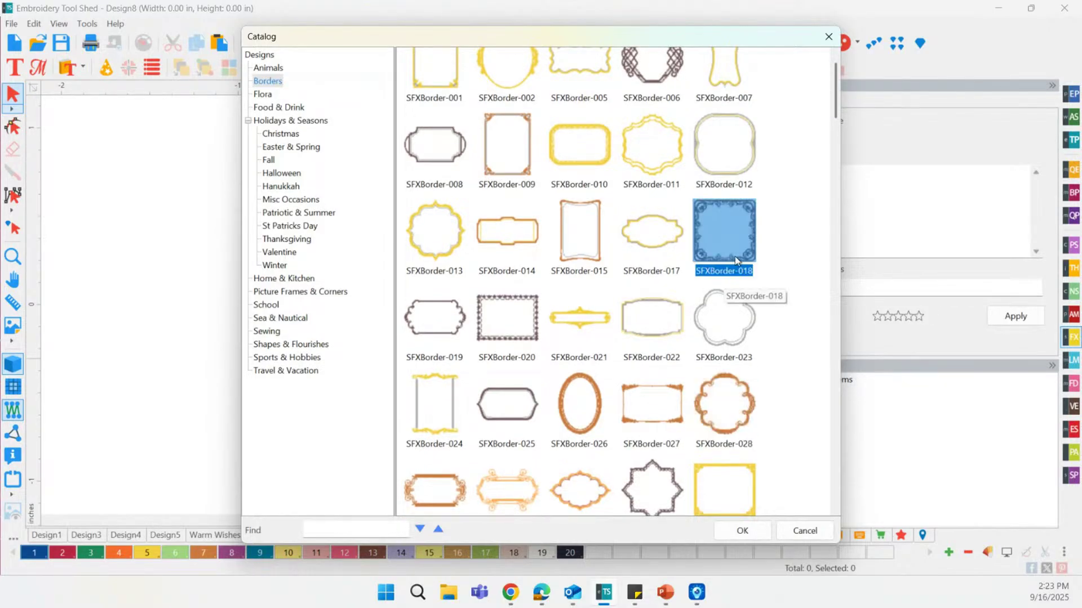
double_click(735, 258)
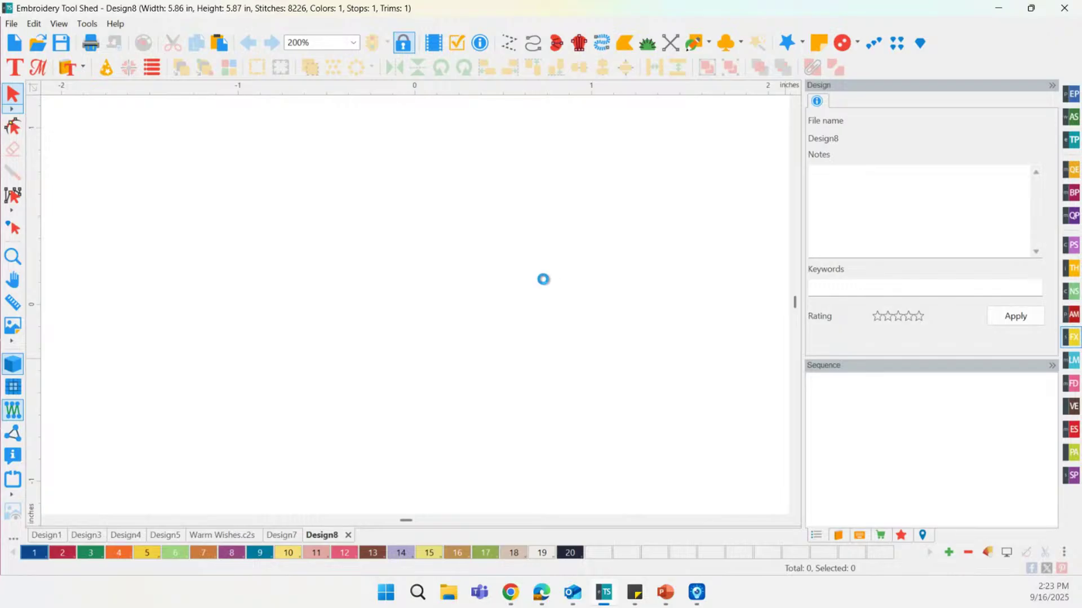
click(465, 219)
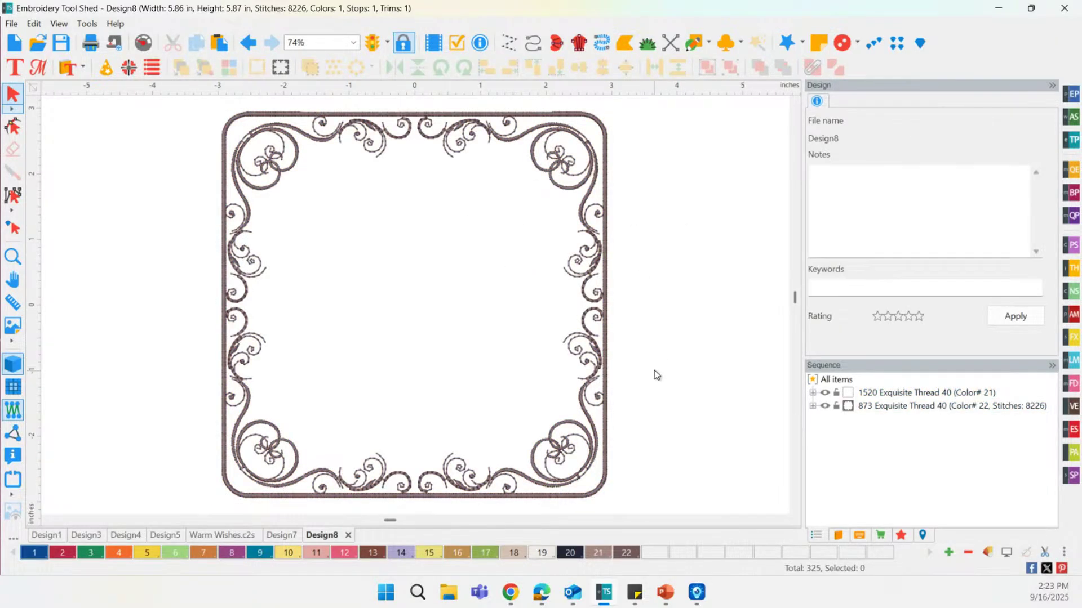
Insert the floral pumpkin design PumpkinBouquet from the Thanksgiving category of the FX Designs catalog inside the border and deselect it.
click(1070, 338)
click(1006, 356)
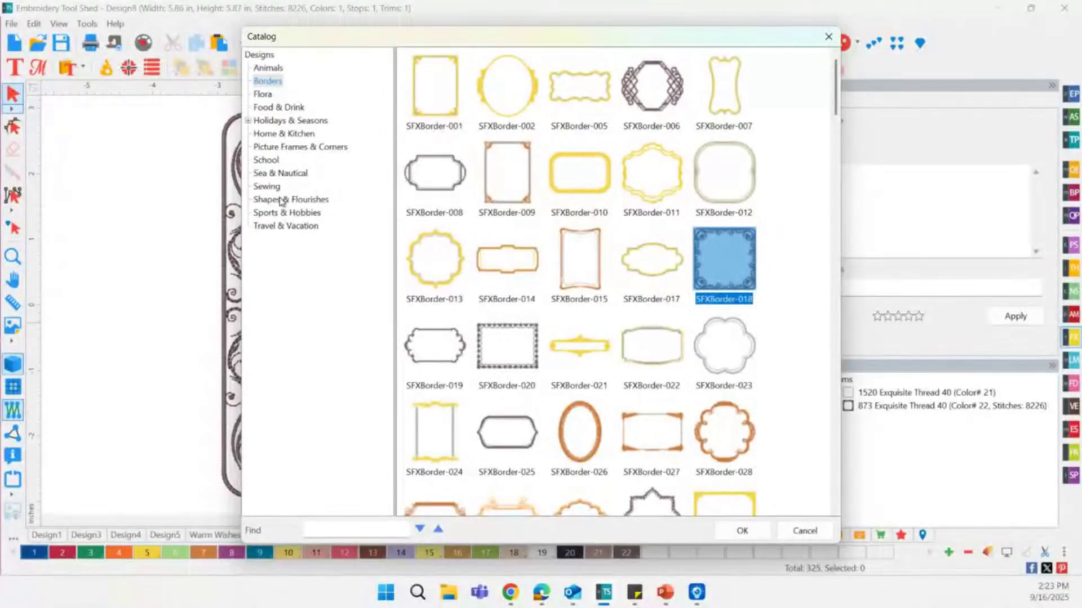
click(273, 188)
click(276, 161)
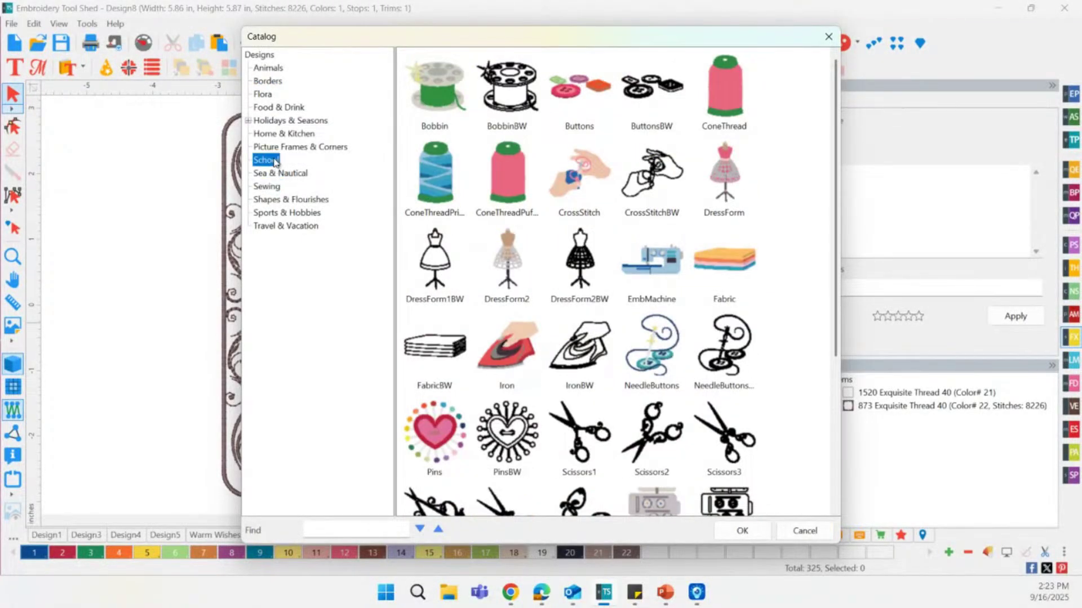
click(282, 123)
double_click(282, 121)
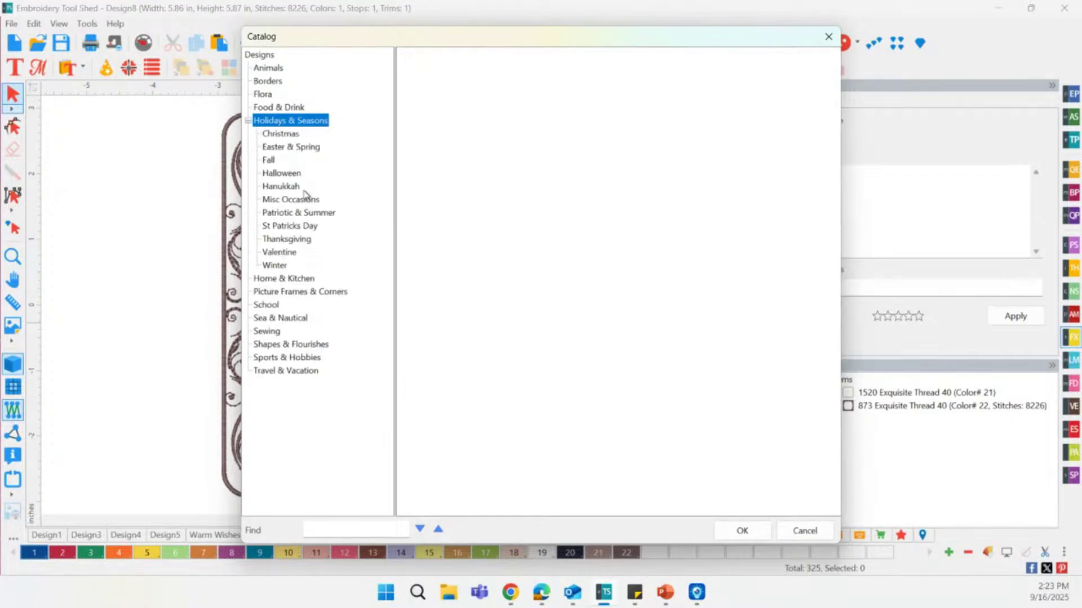
click(291, 241)
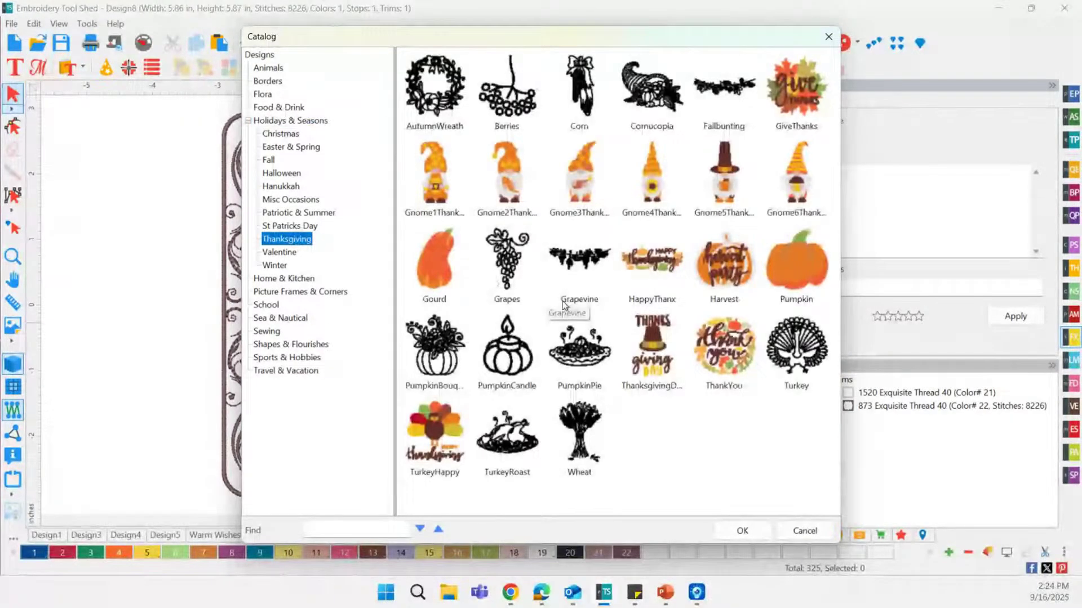
click(443, 353)
double_click(445, 358)
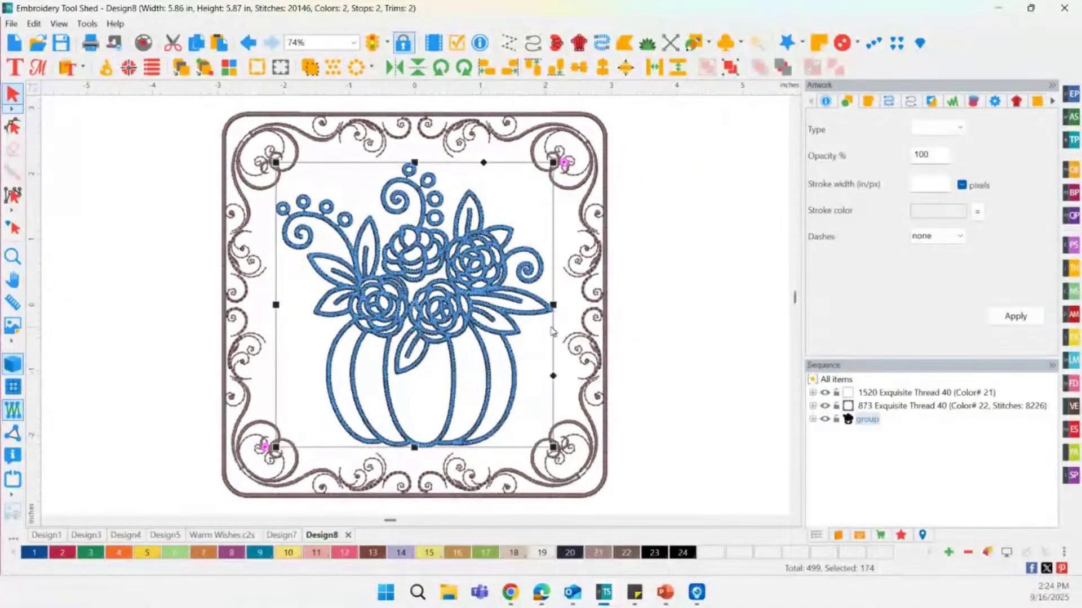
click(673, 318)
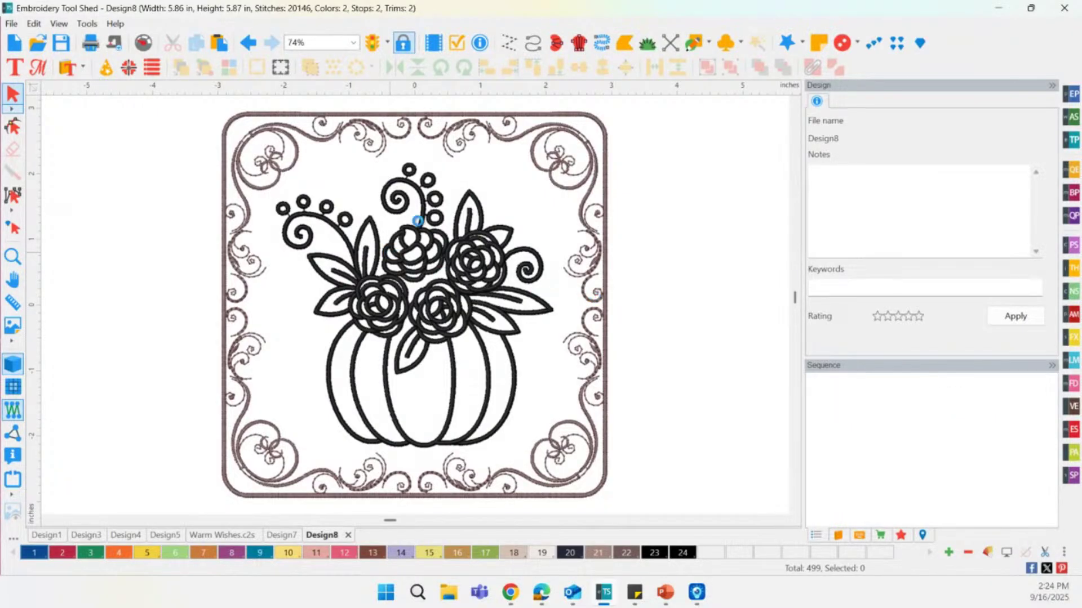
Apply an Emboss fill to the whole design with outline None and motif 106.
key(ctrl+a)
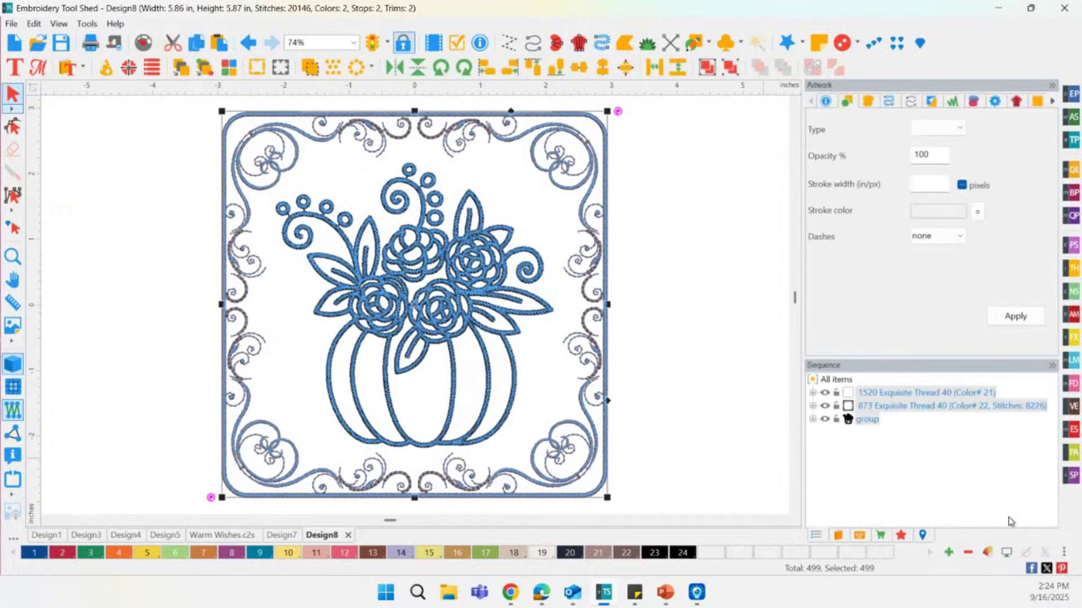
click(1070, 337)
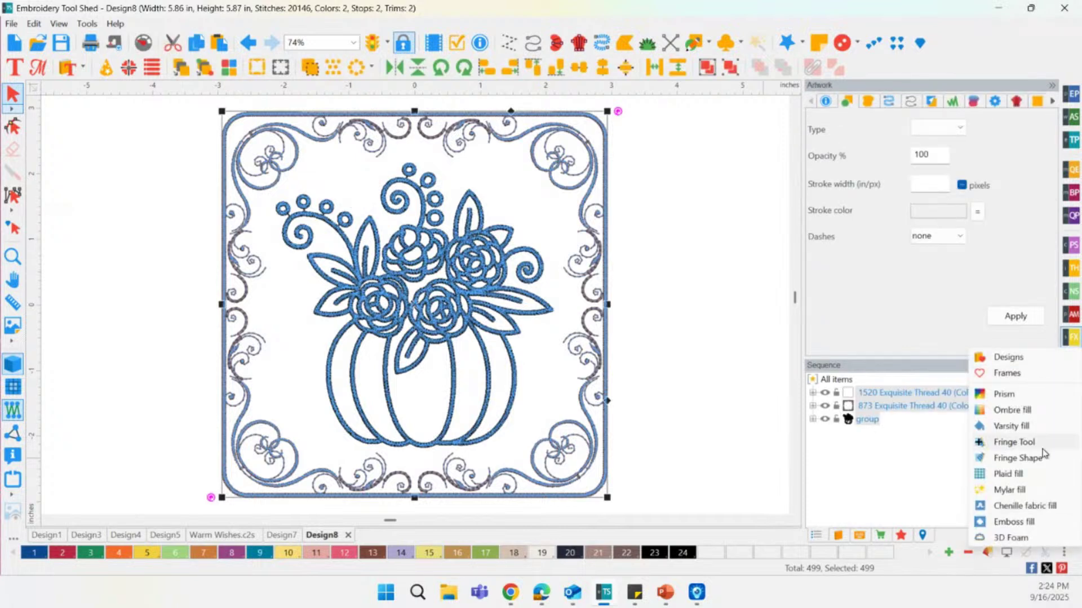
click(1016, 527)
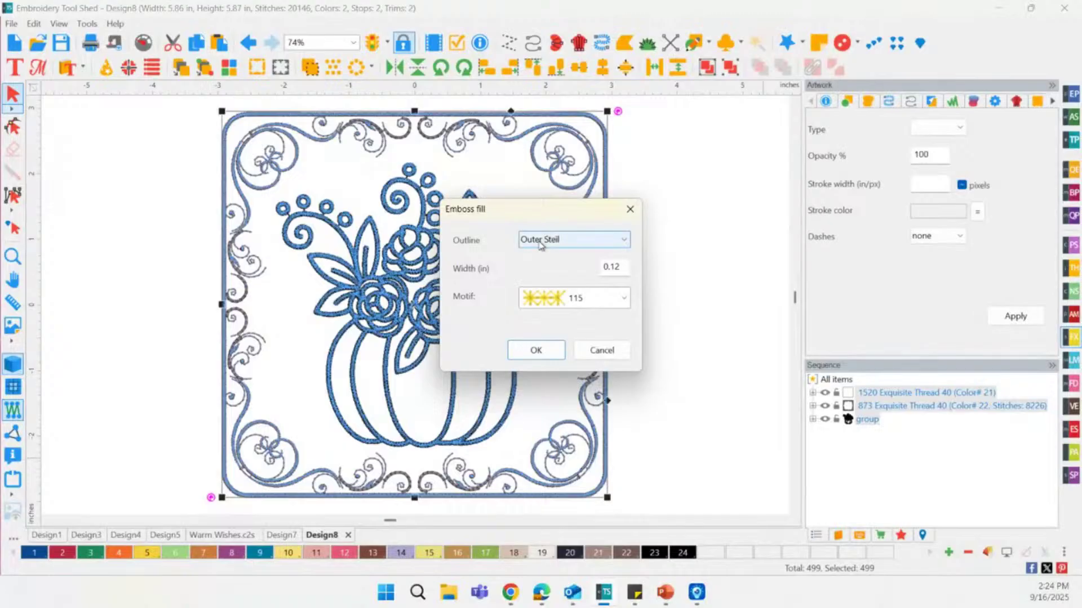
click(522, 242)
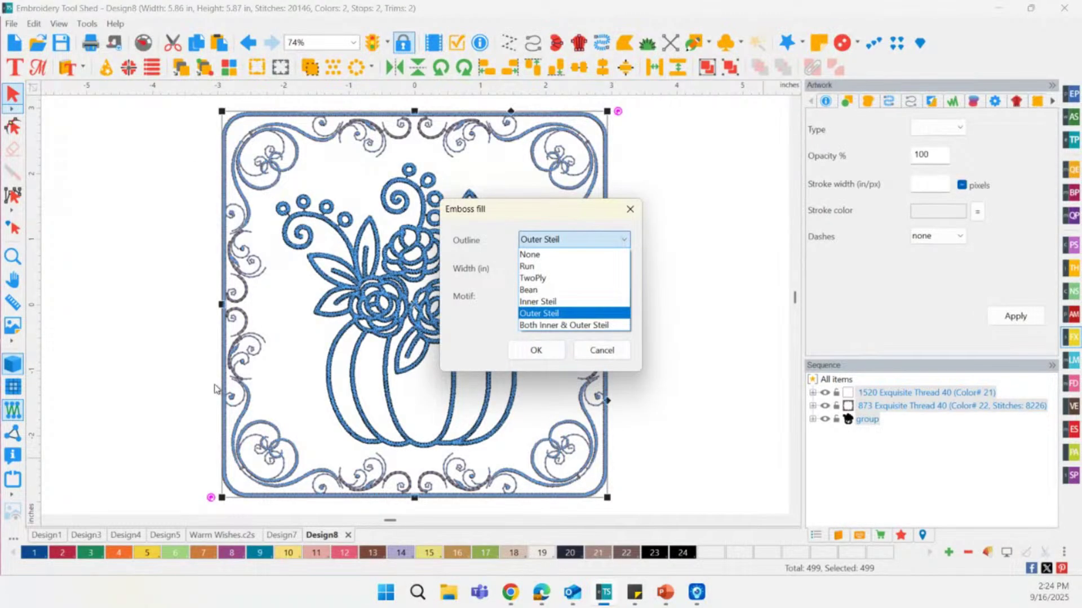
click(542, 258)
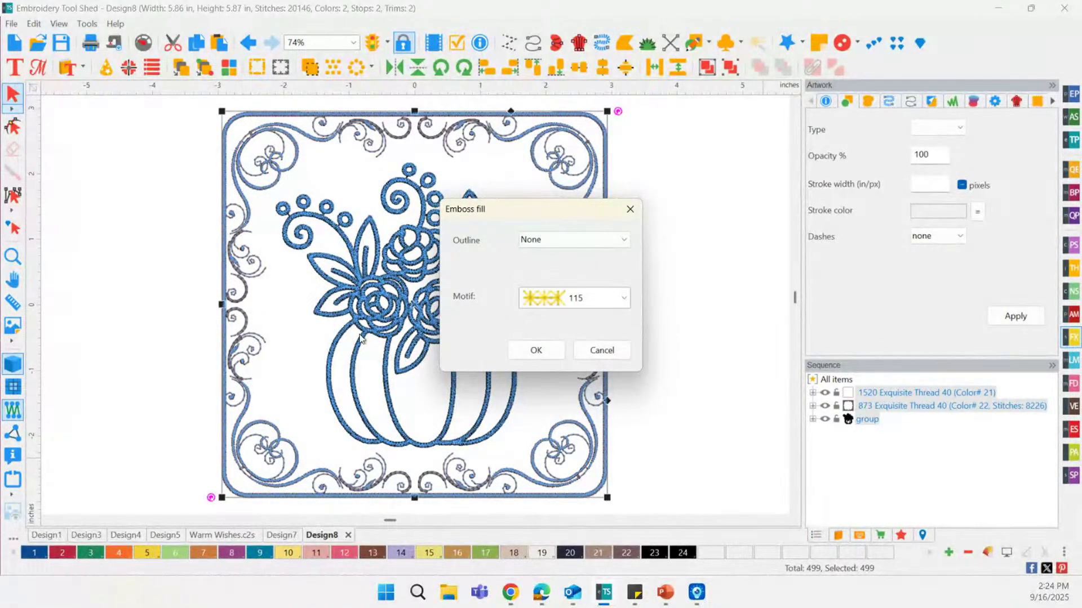
click(571, 302)
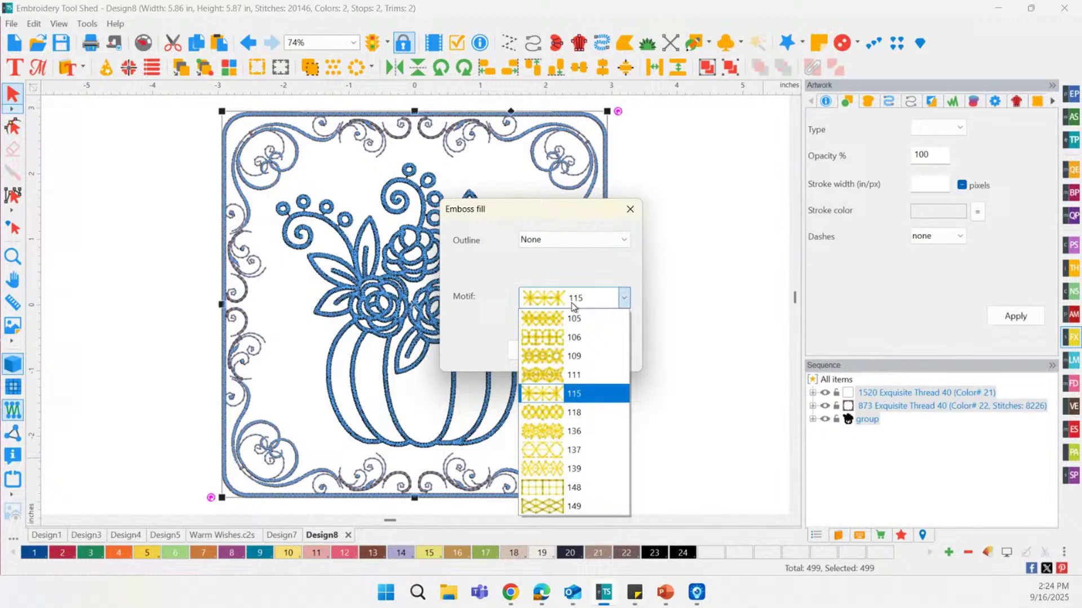
click(583, 338)
click(535, 352)
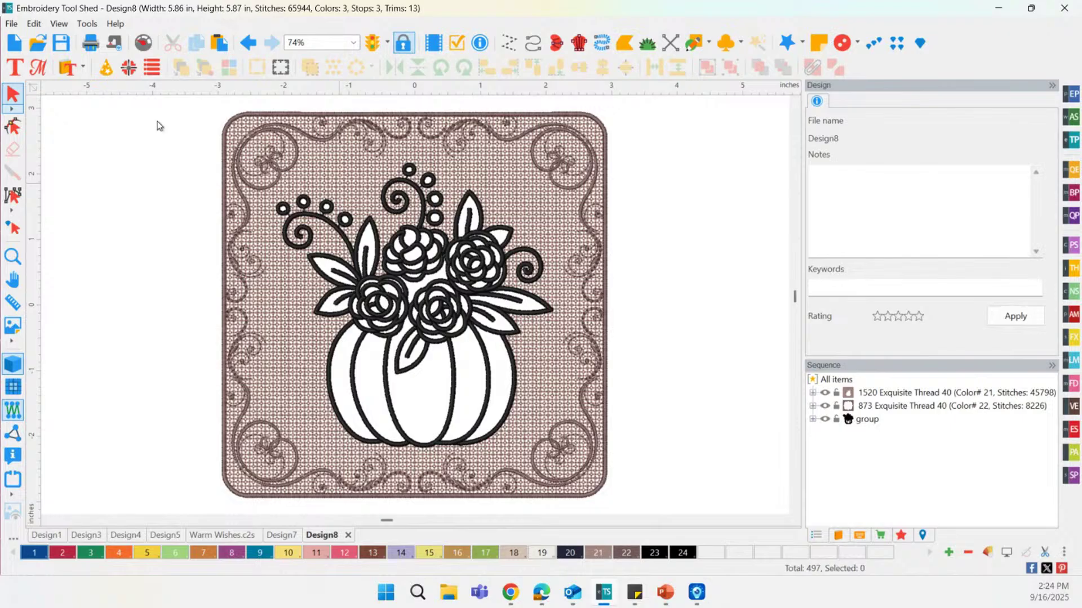
Recolor the entire embossed design with Golden thread, Exquisite Thread 40 code 33, and deselect it.
scroll(205, 106, down, 2)
drag(205, 103, 623, 501)
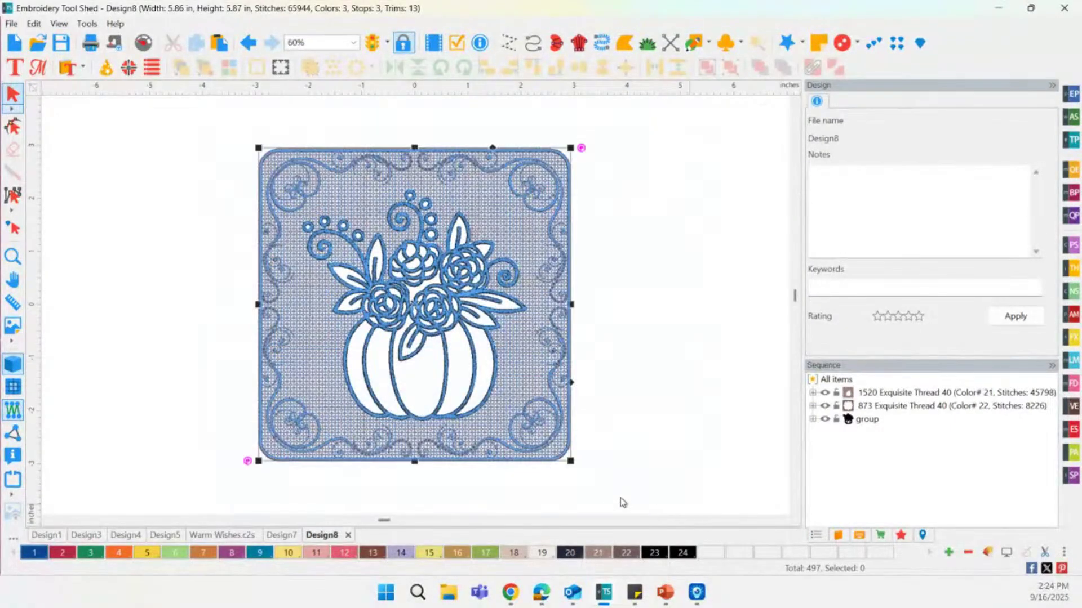
click(315, 553)
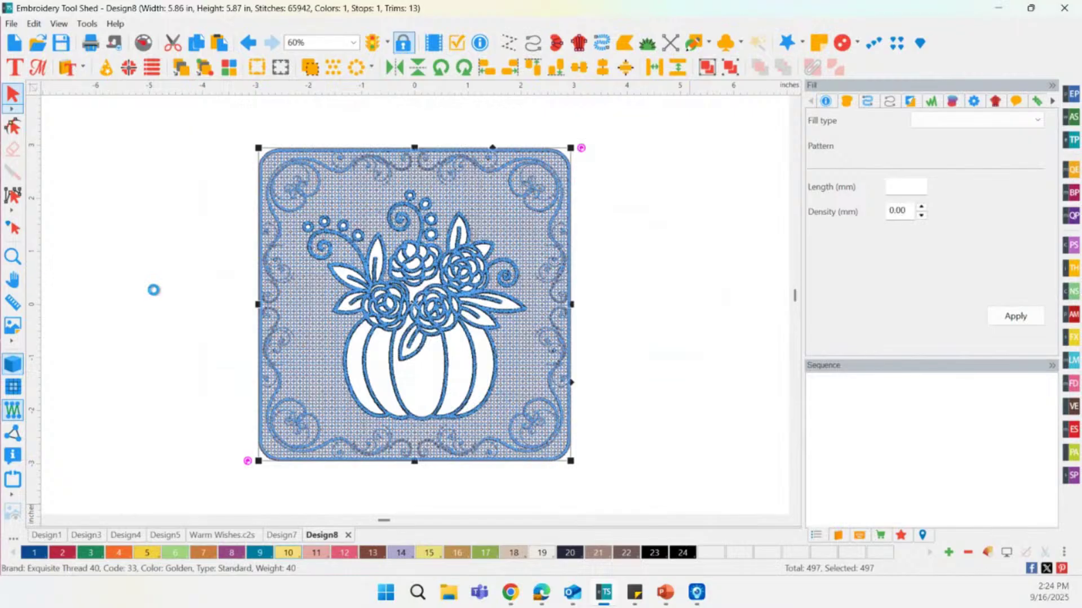
click(153, 294)
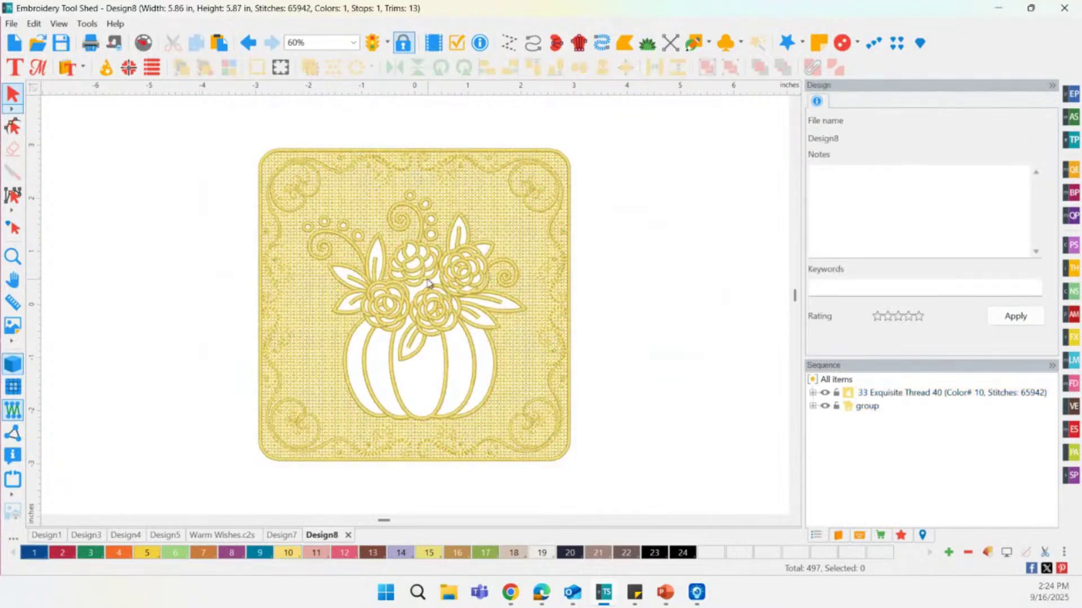
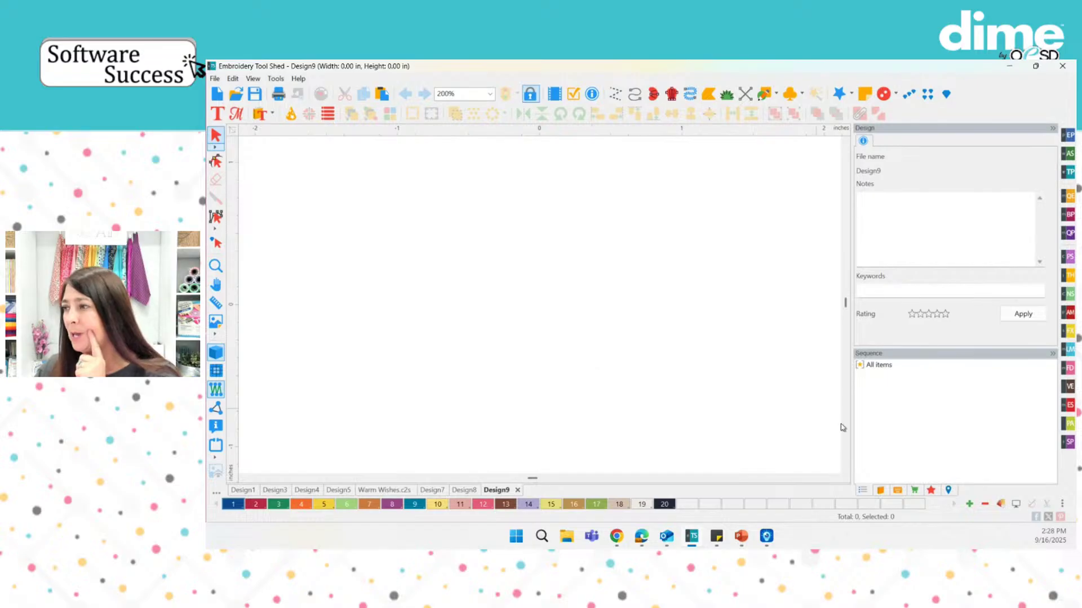
Show the design library and preview the designs in its AccuQuilt folder, then return to the root Designs folder.
click(878, 490)
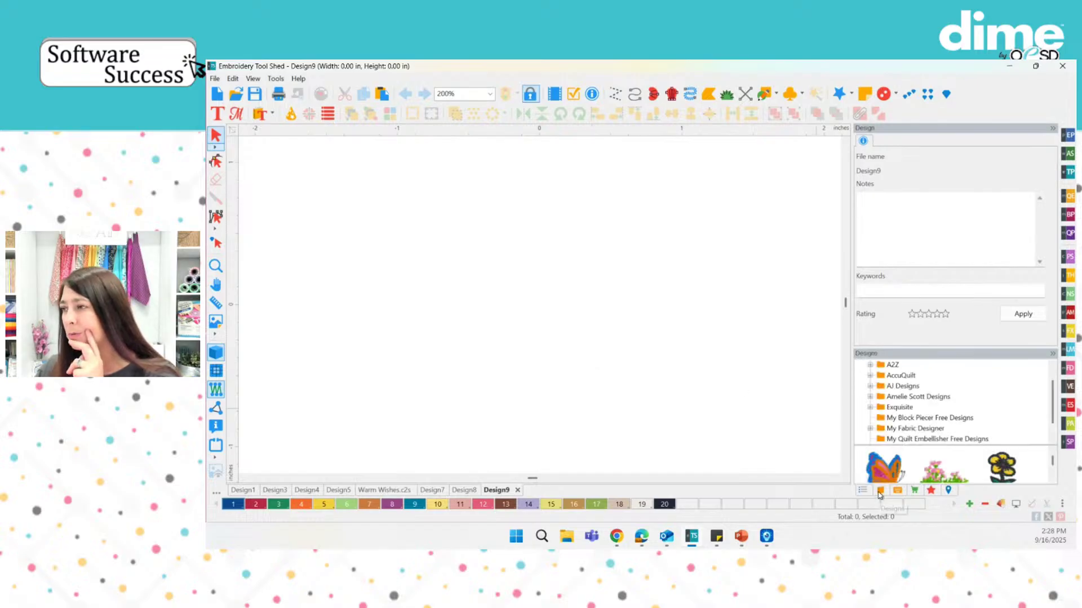
click(902, 375)
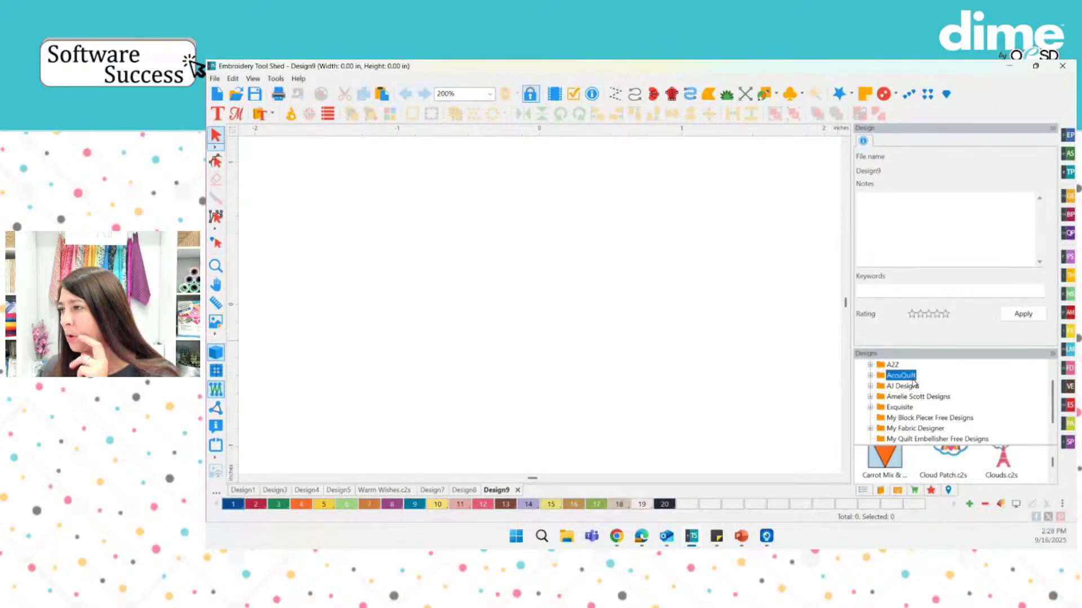
scroll(914, 383, up, 1)
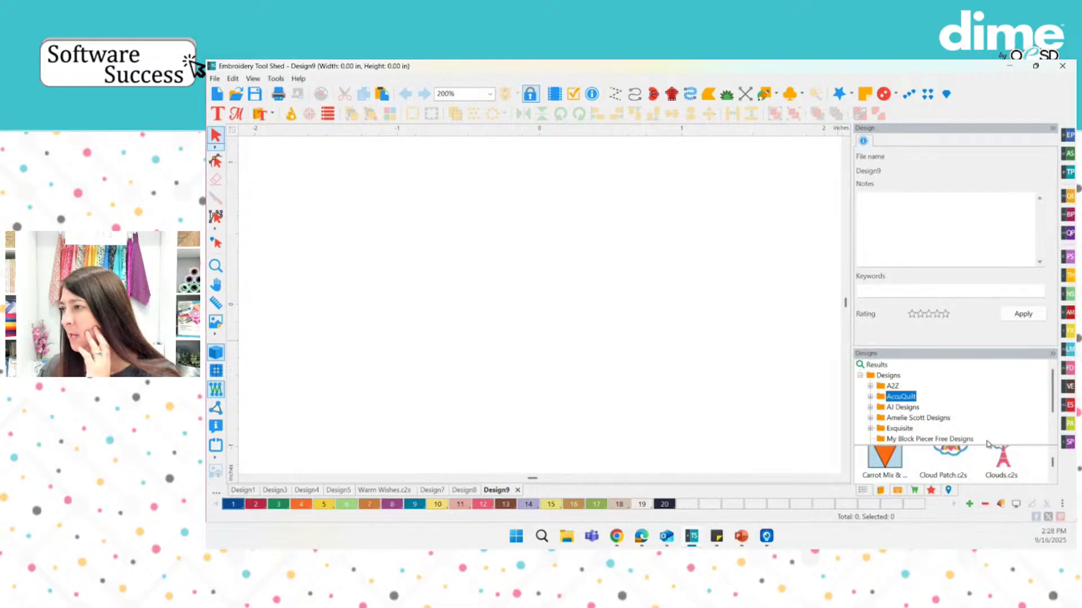
click(1032, 472)
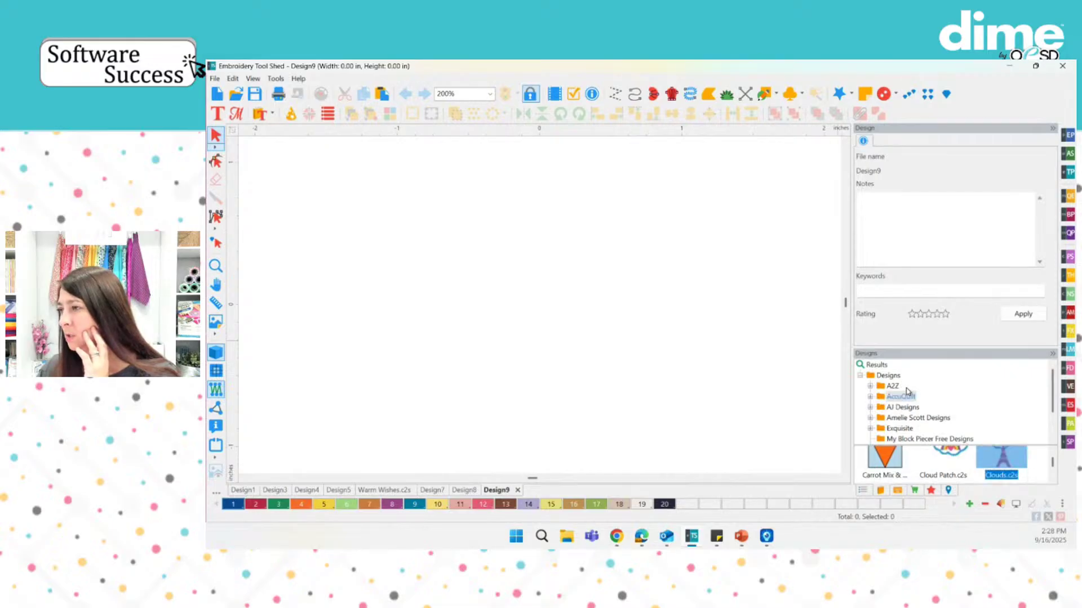
click(892, 376)
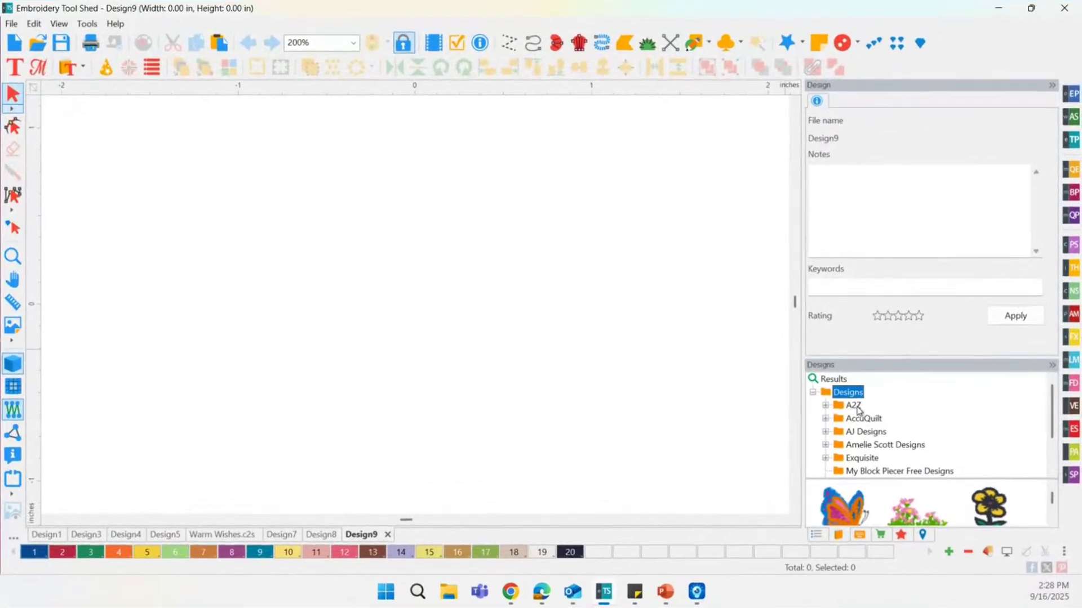
Expand the AJ Designs folder of the design library down to the Emb folder inside OESD.
double_click(859, 431)
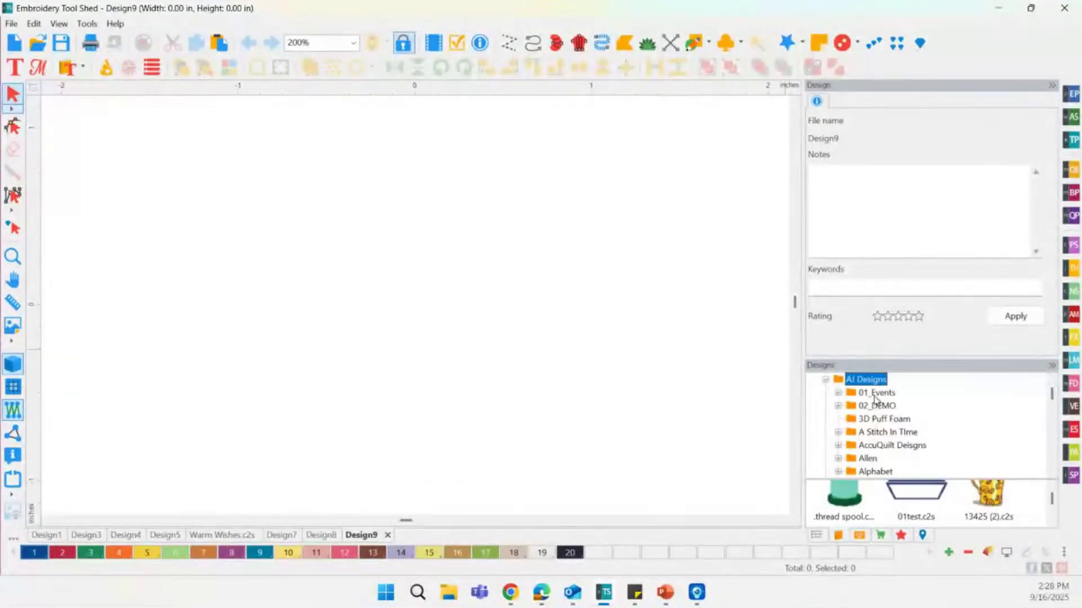
scroll(881, 424, down, 8)
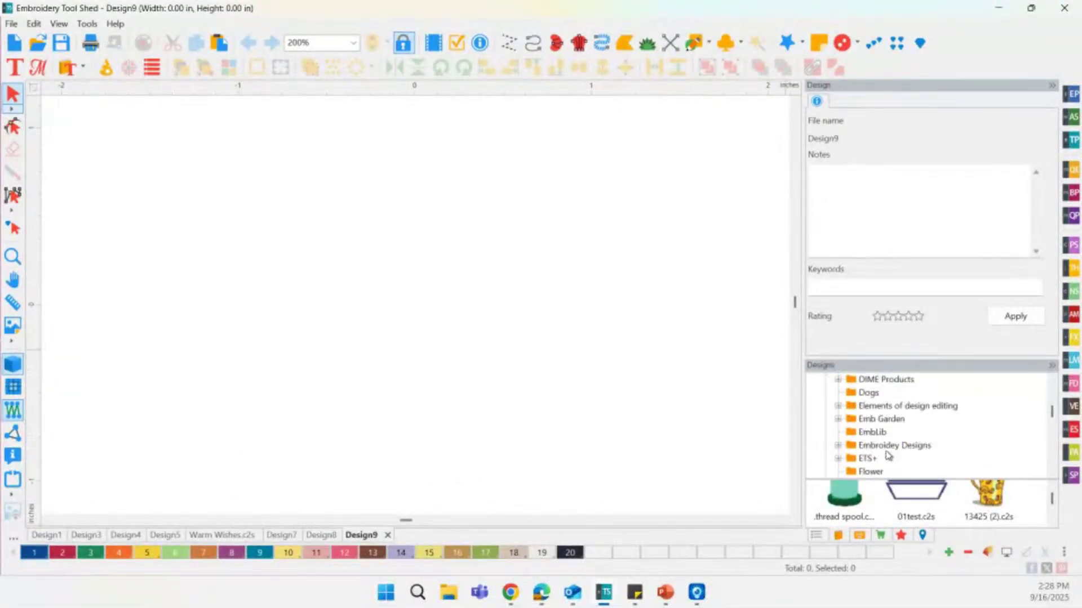
key(o)
scroll(903, 459, down, 2)
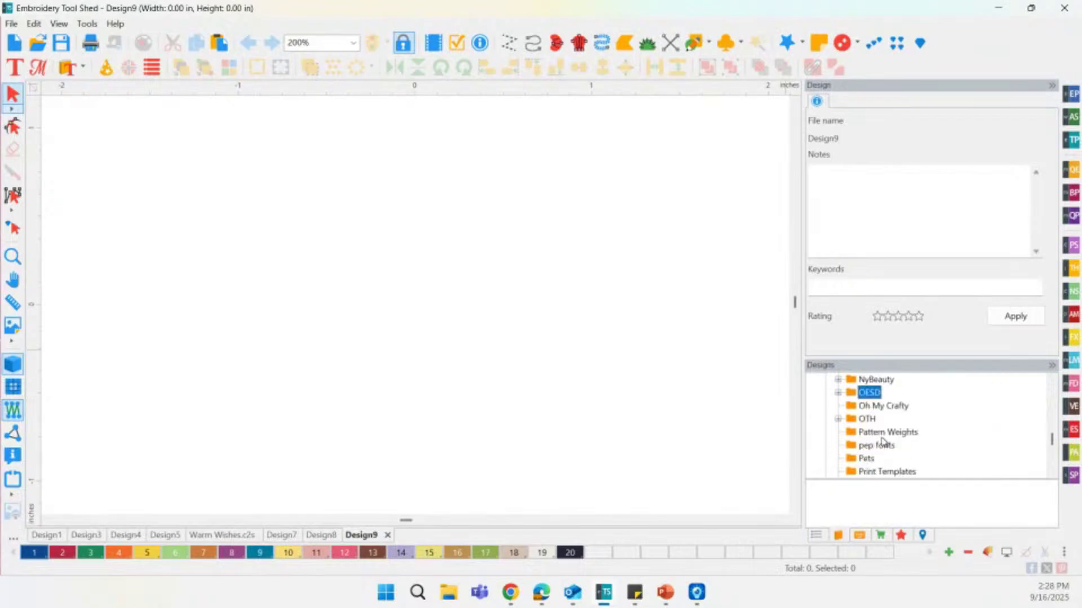
click(839, 393)
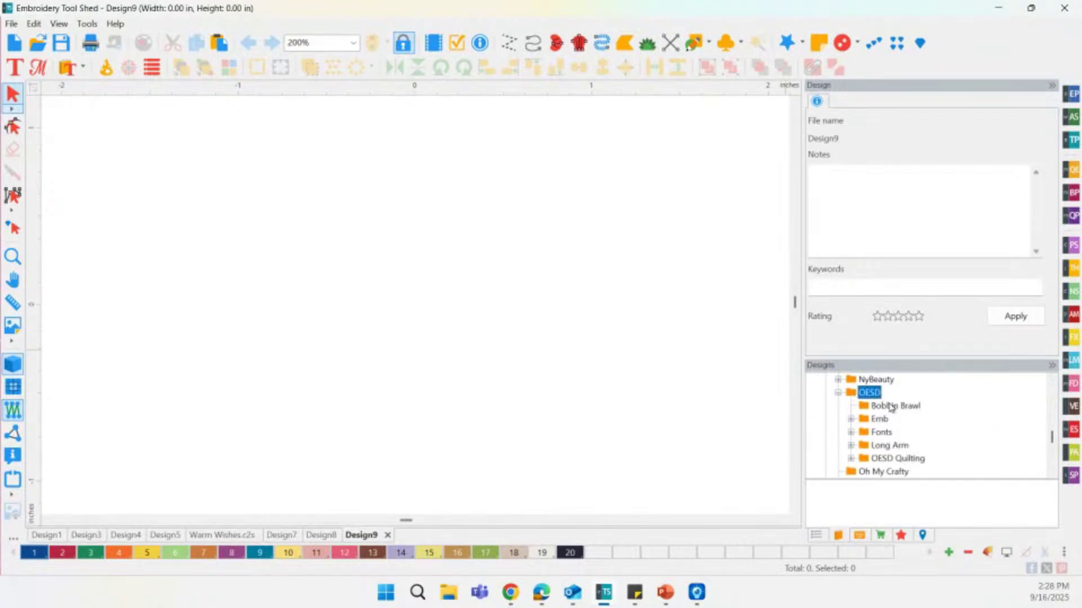
double_click(891, 419)
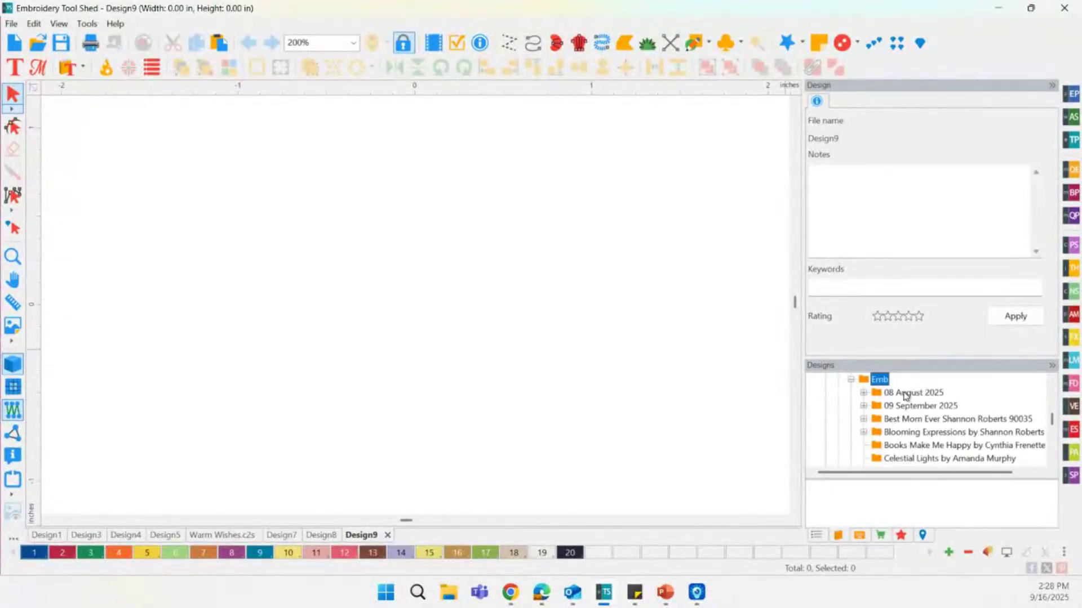
Preview the designs in the Filigree 78800, Floral Bouquets PK10096 and Freestanding Tabletop Bouquet 13006 folders.
scroll(930, 428, down, 1)
scroll(914, 432, down, 1)
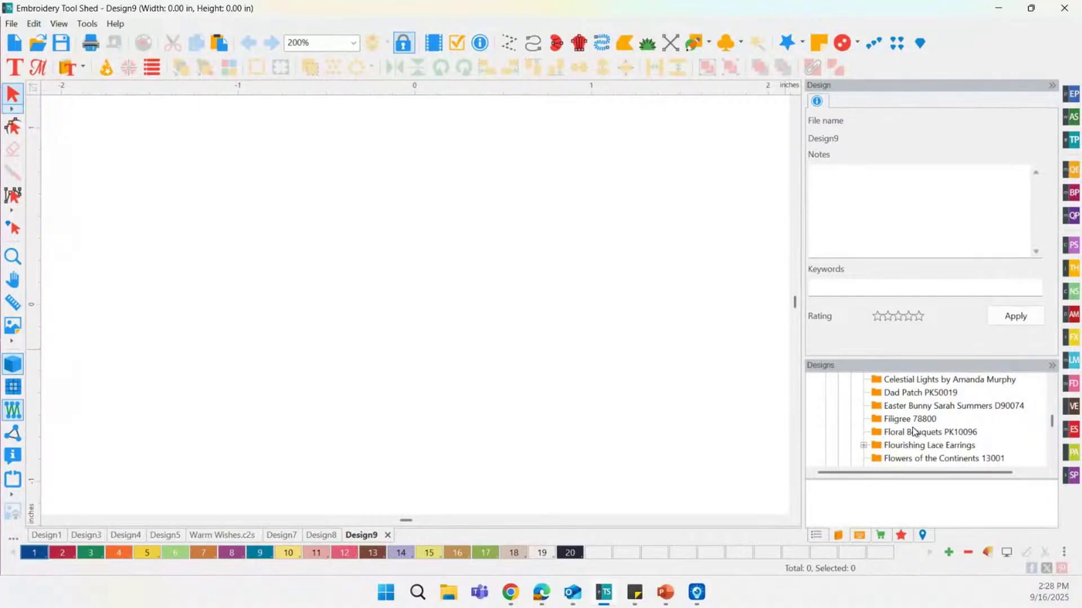
click(915, 420)
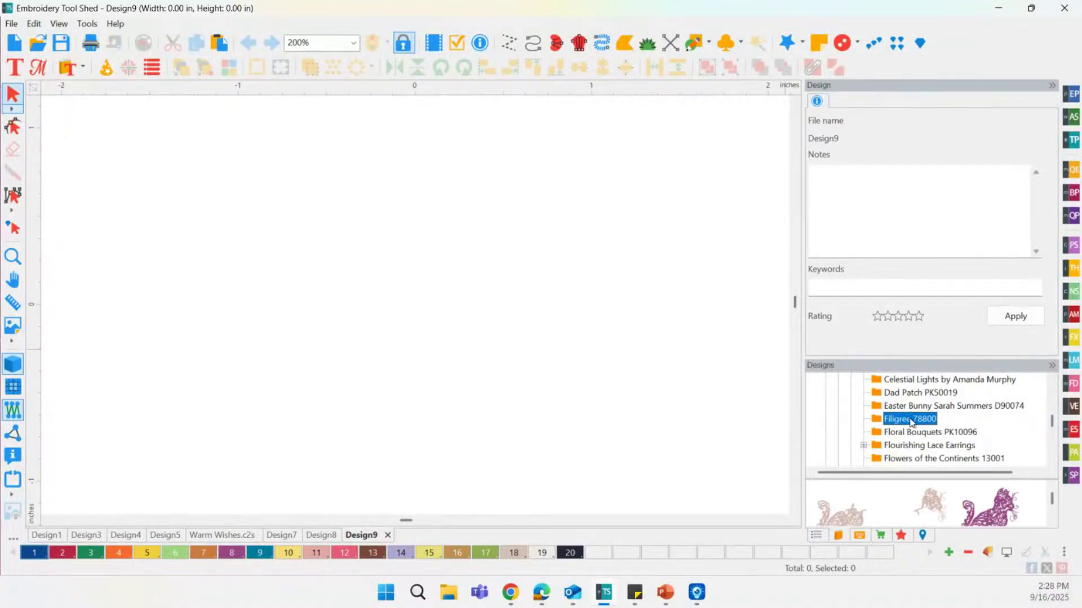
scroll(919, 450, down, 1)
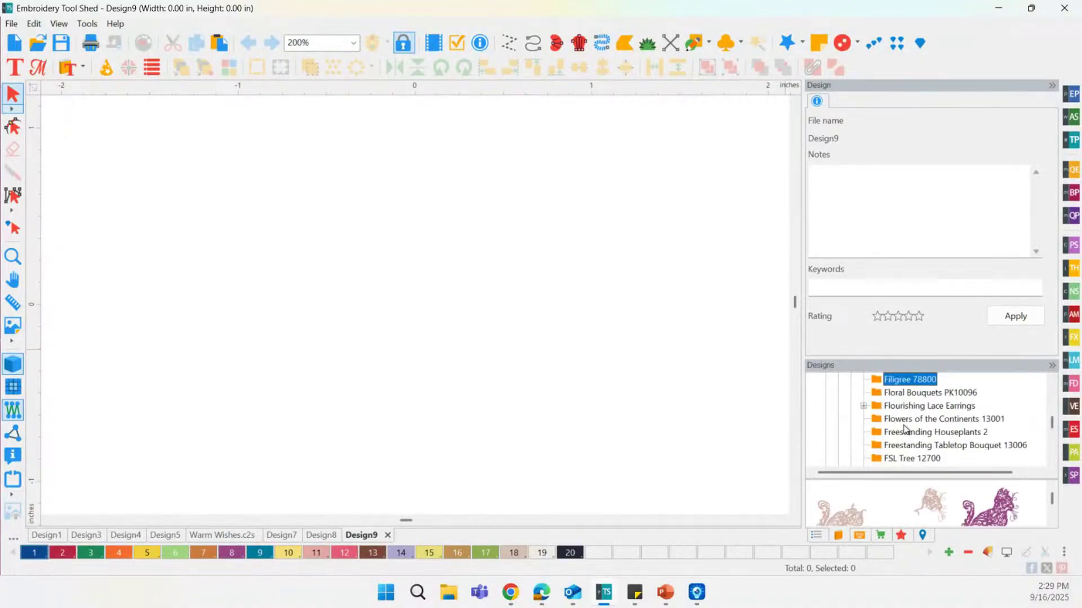
click(912, 395)
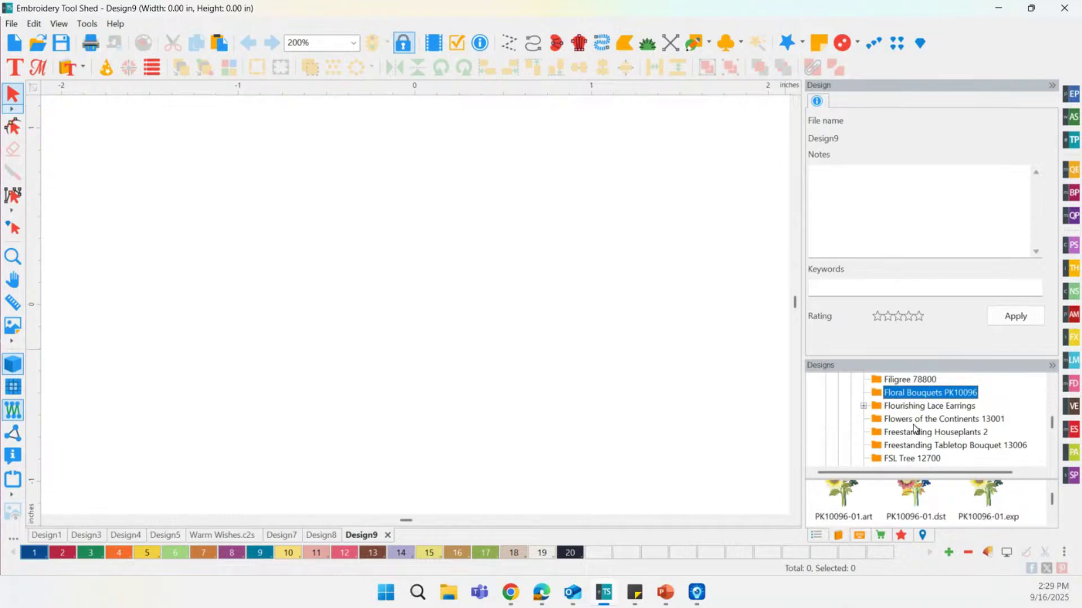
scroll(915, 426, down, 1)
click(913, 406)
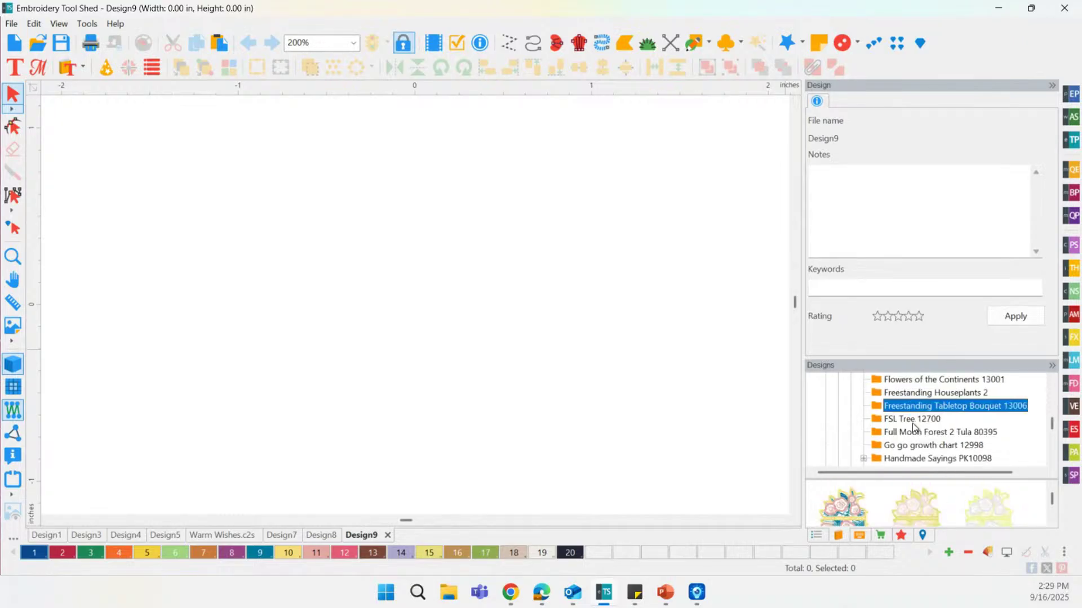
Browse the Go go growth chart 12998, Holiday Couture 12471, Illustrations by Alli K Design 90023 and Jumbo Butterfly Floral D90076 folders.
scroll(916, 434, down, 1)
scroll(902, 496, down, 1)
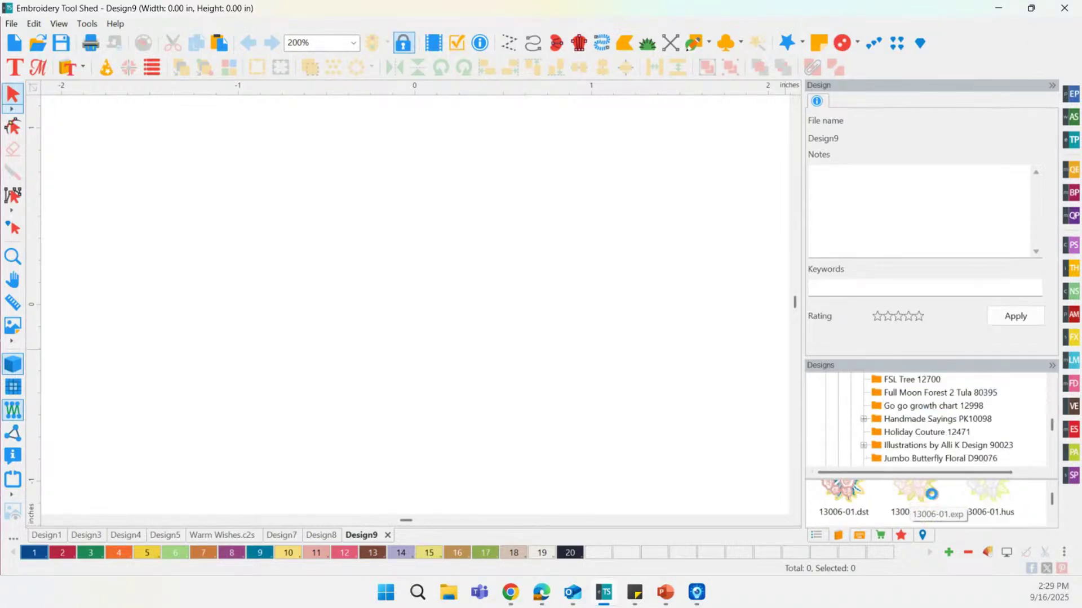
click(903, 405)
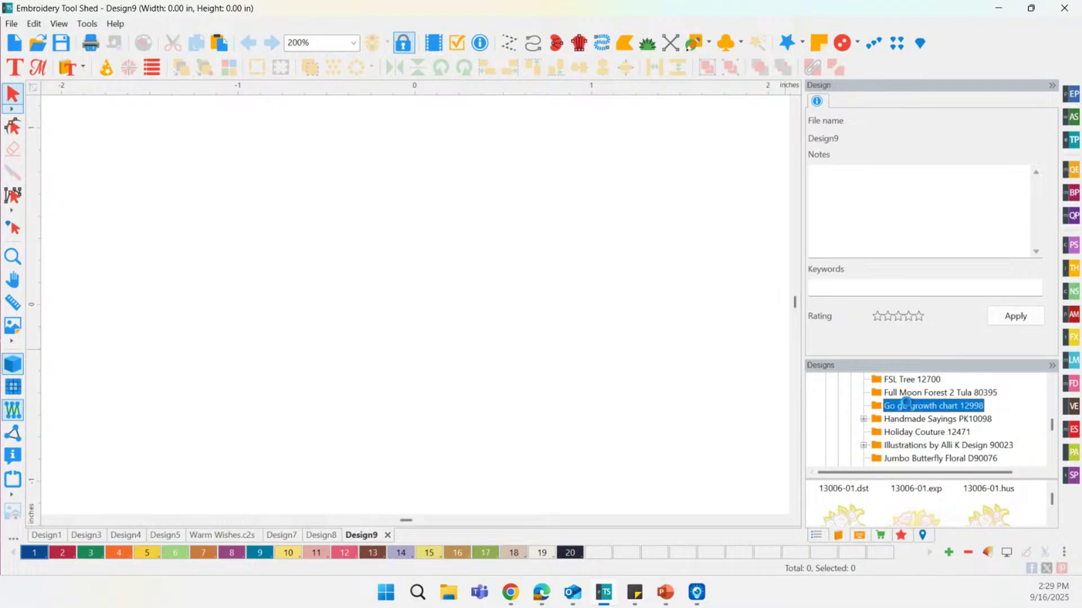
click(908, 433)
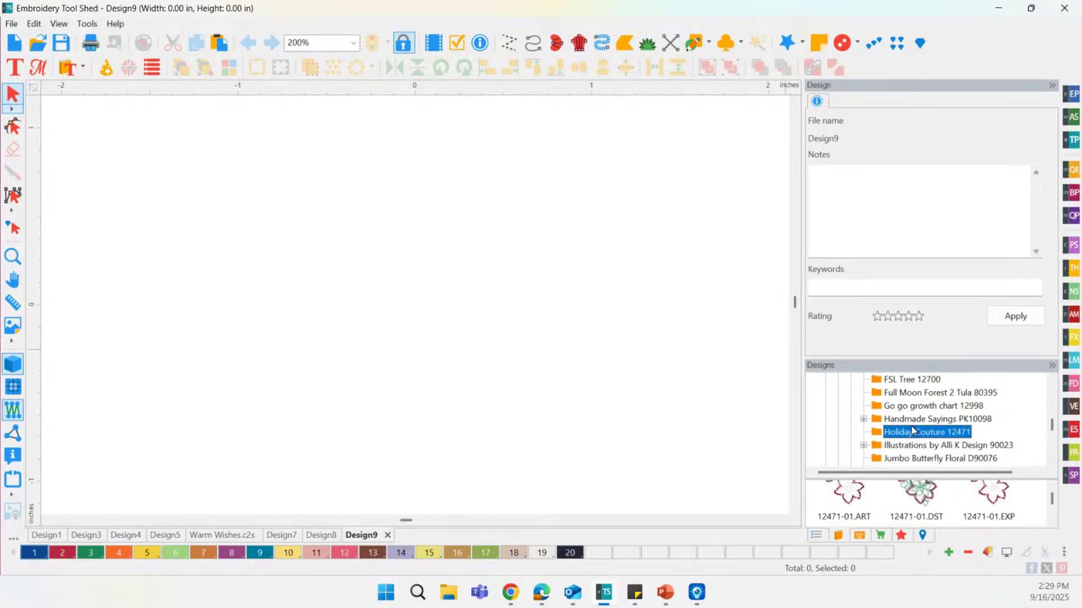
click(915, 445)
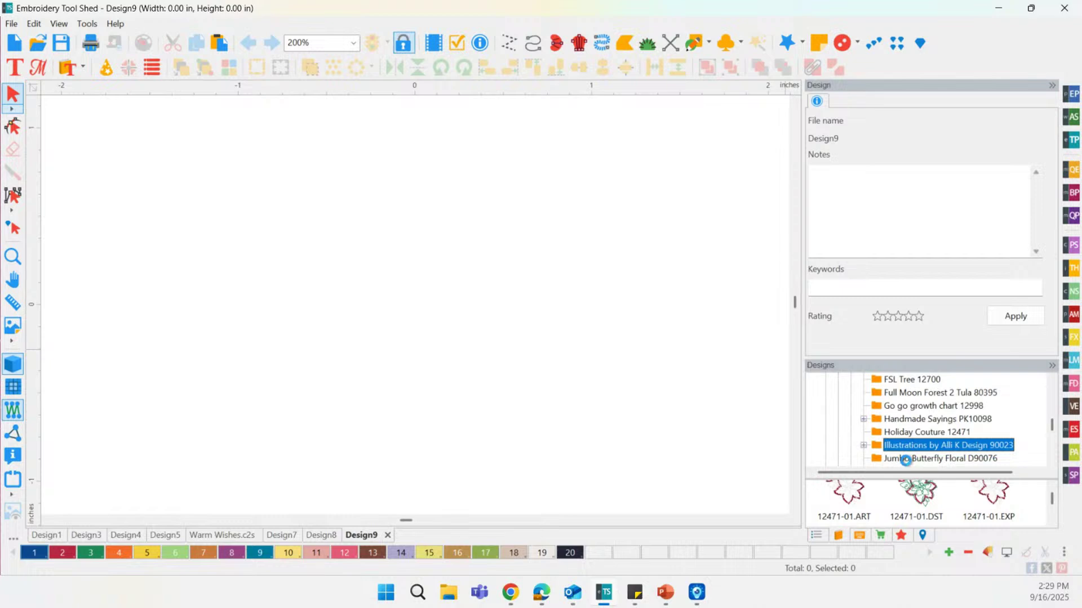
click(907, 459)
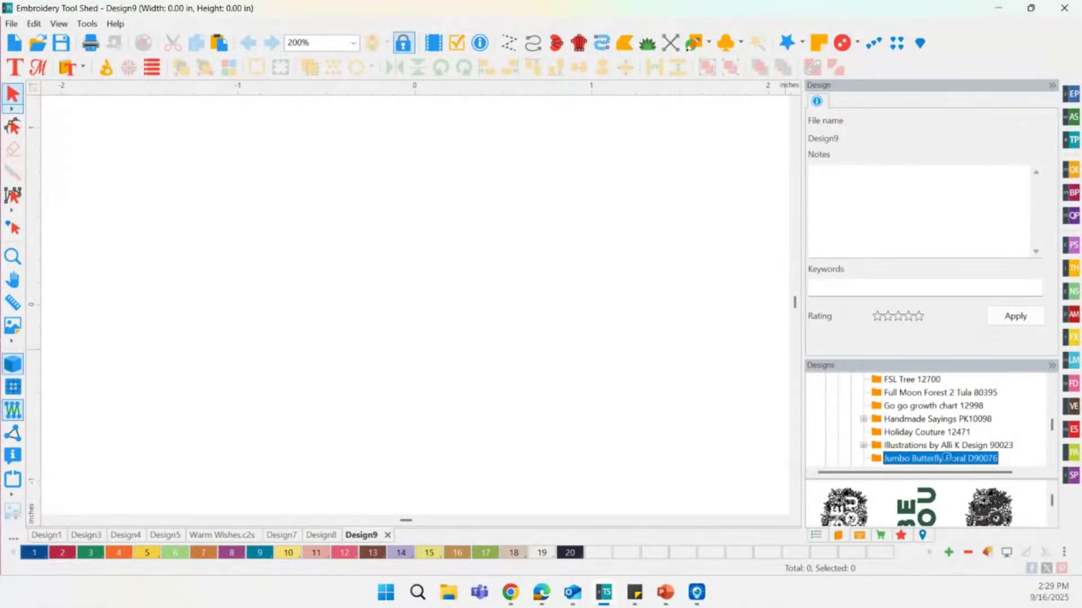
scroll(932, 423, up, 2)
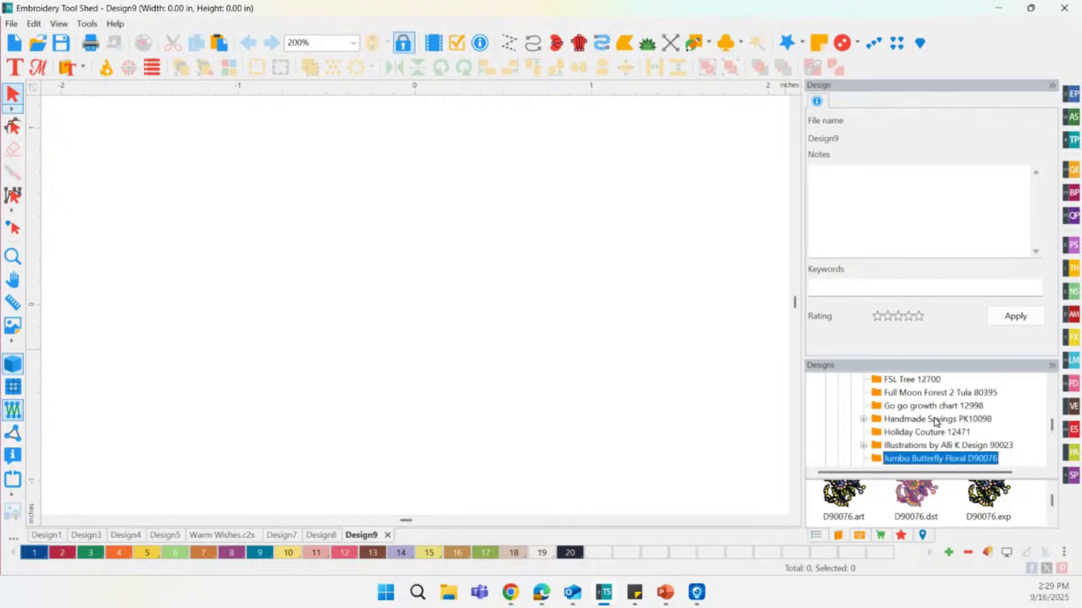
Insert 12998-01.art from the Go go growth chart 12998 folder and rotate it clockwise until the car stands upright.
click(920, 407)
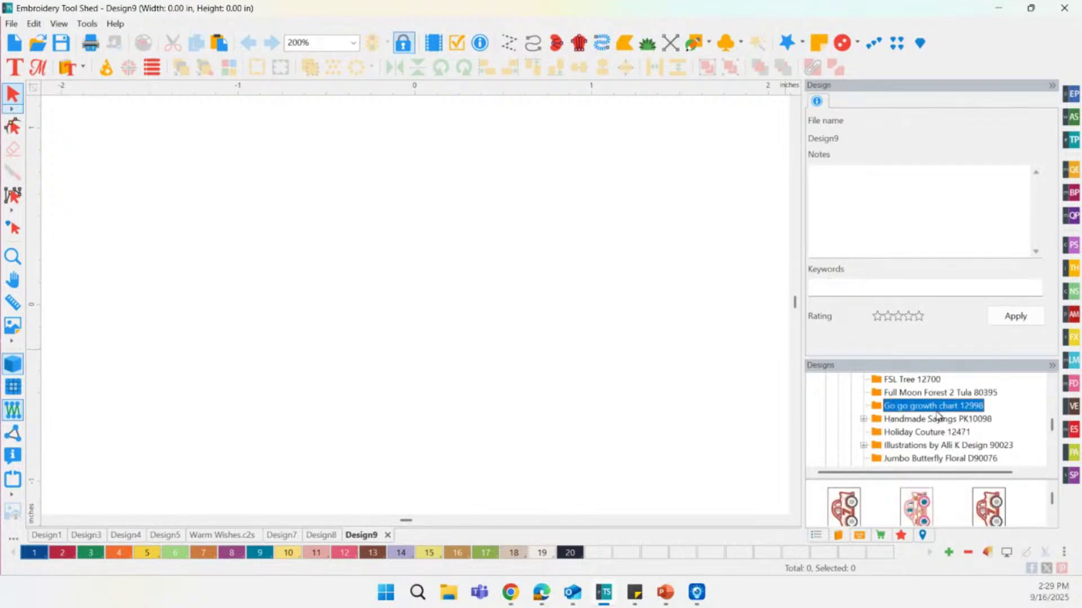
click(848, 503)
drag(848, 503, 476, 304)
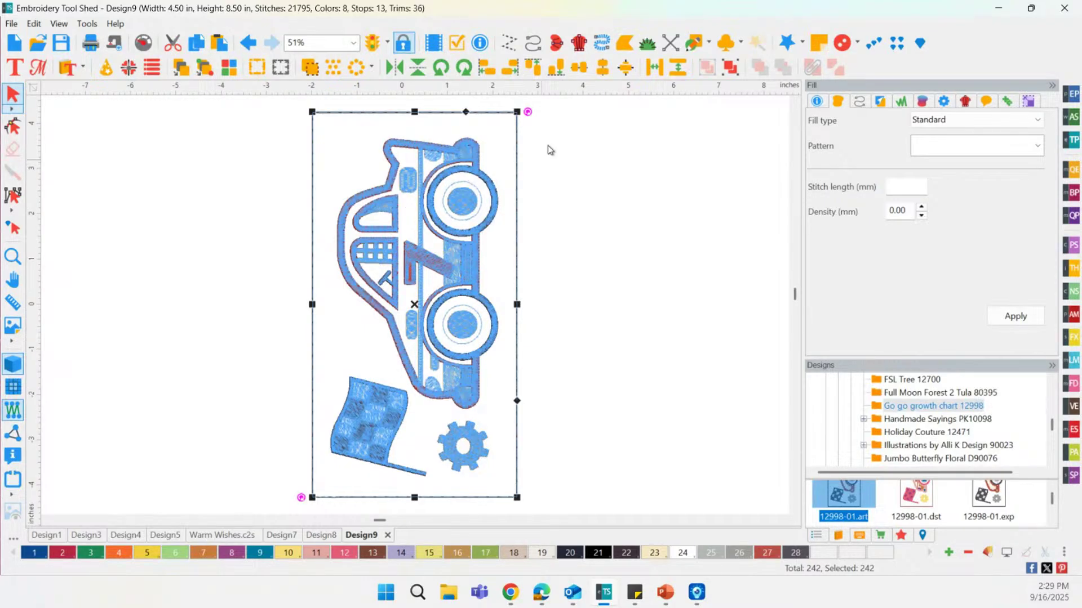
click(466, 71)
click(468, 72)
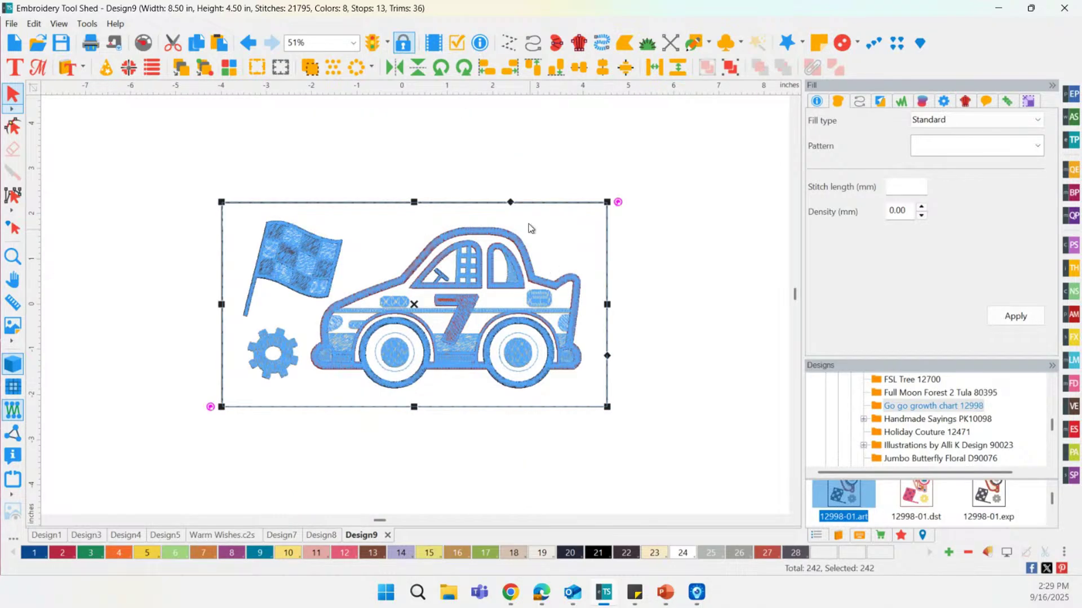
Delete the rectangular frame surrounding the race car, flag and gear.
click(429, 198)
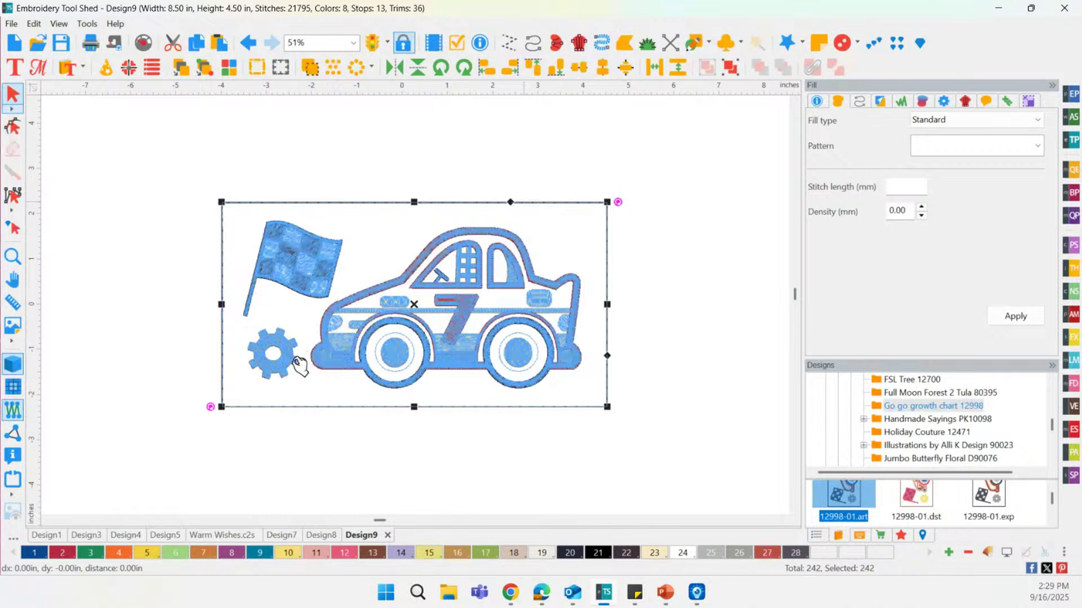
click(290, 294)
click(290, 294)
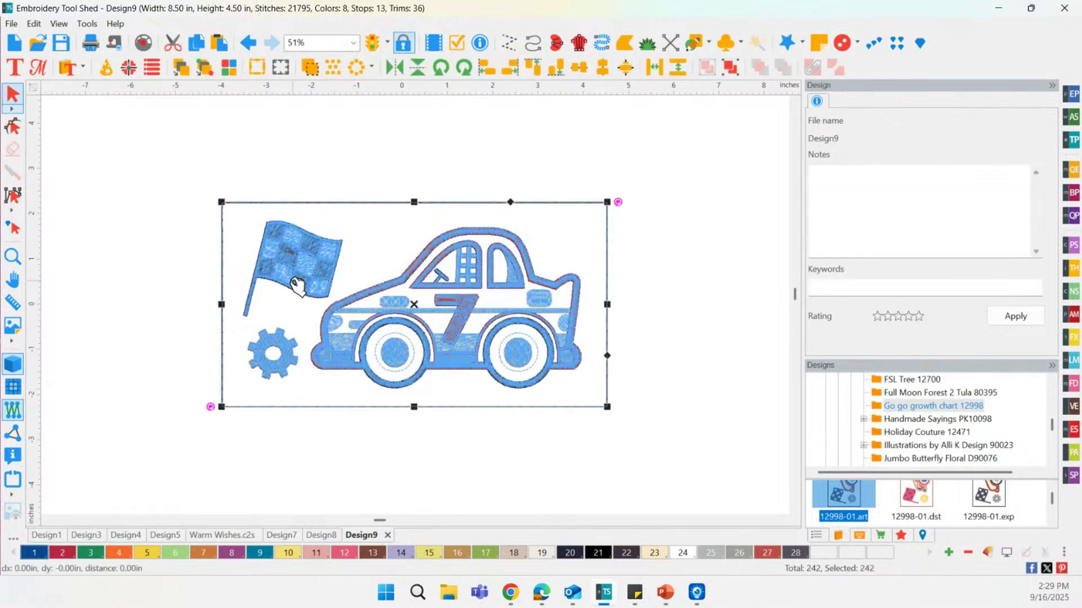
click(249, 216)
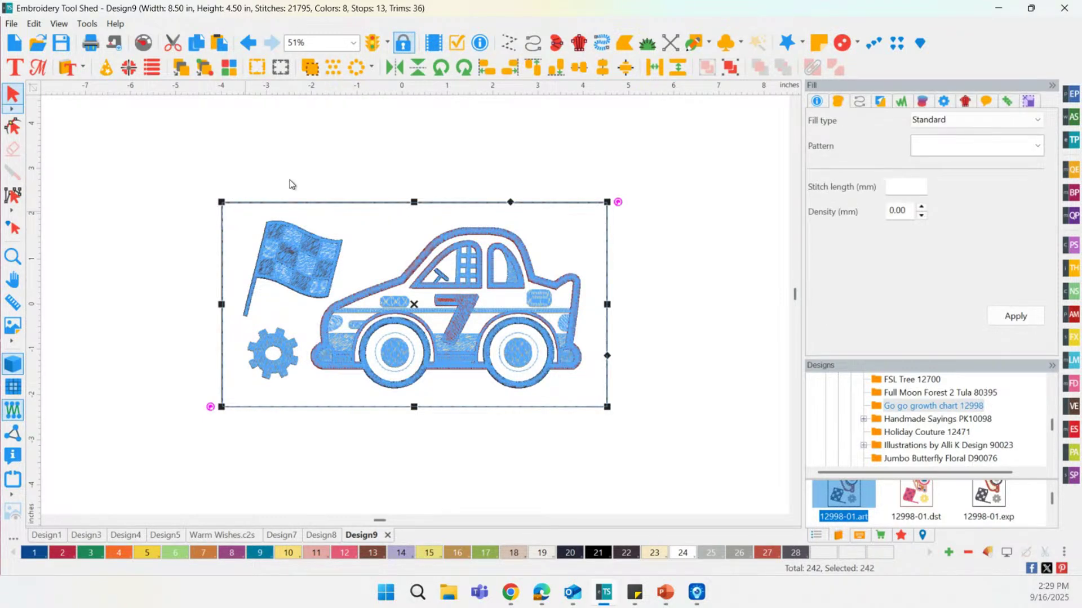
click(224, 207)
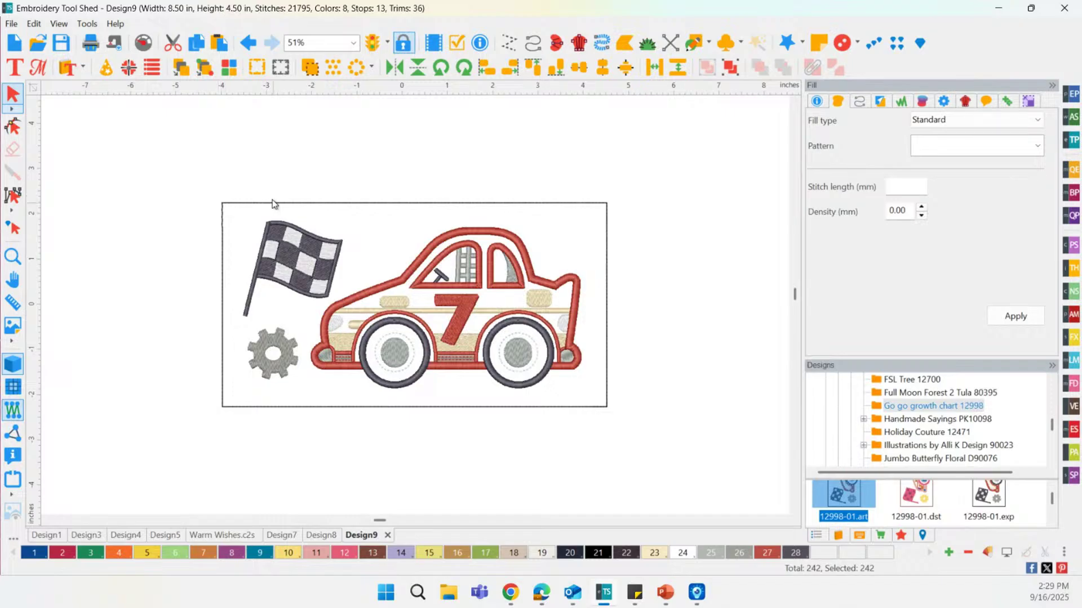
drag(137, 154, 313, 449)
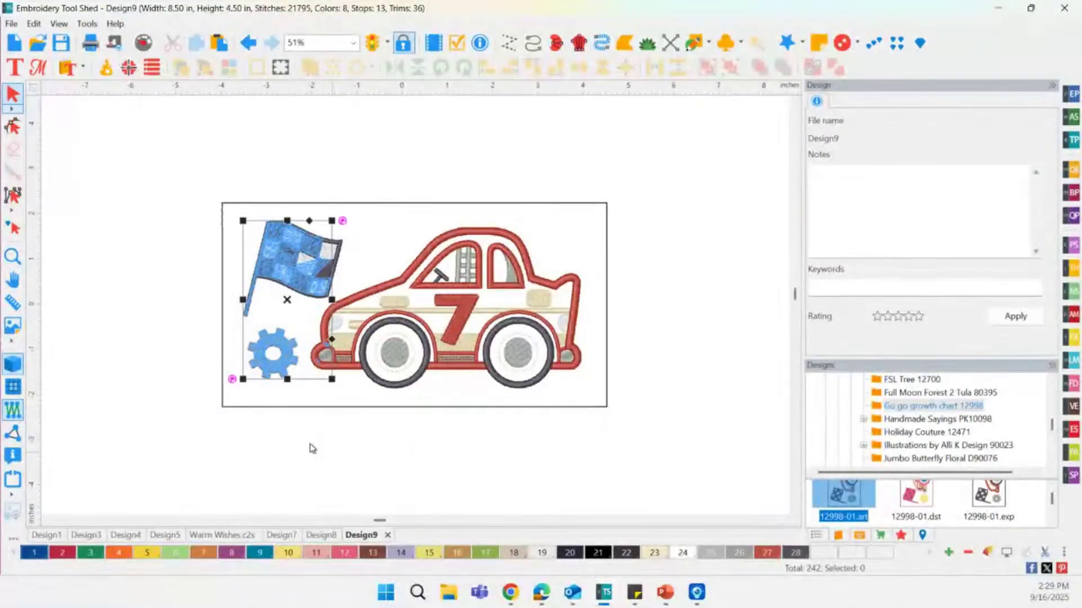
click(227, 297)
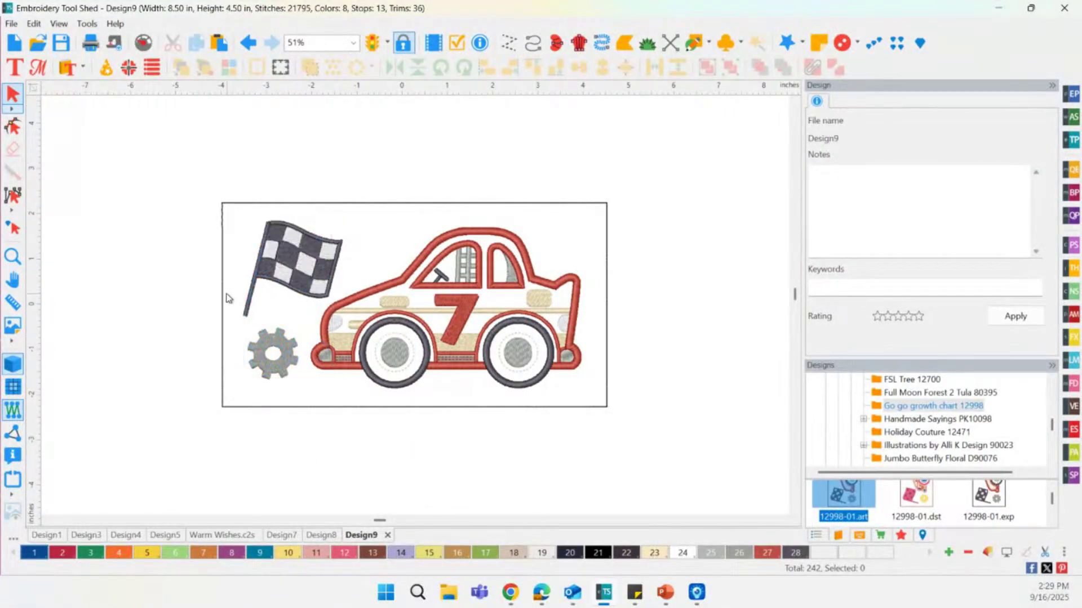
click(225, 292)
key(Delete)
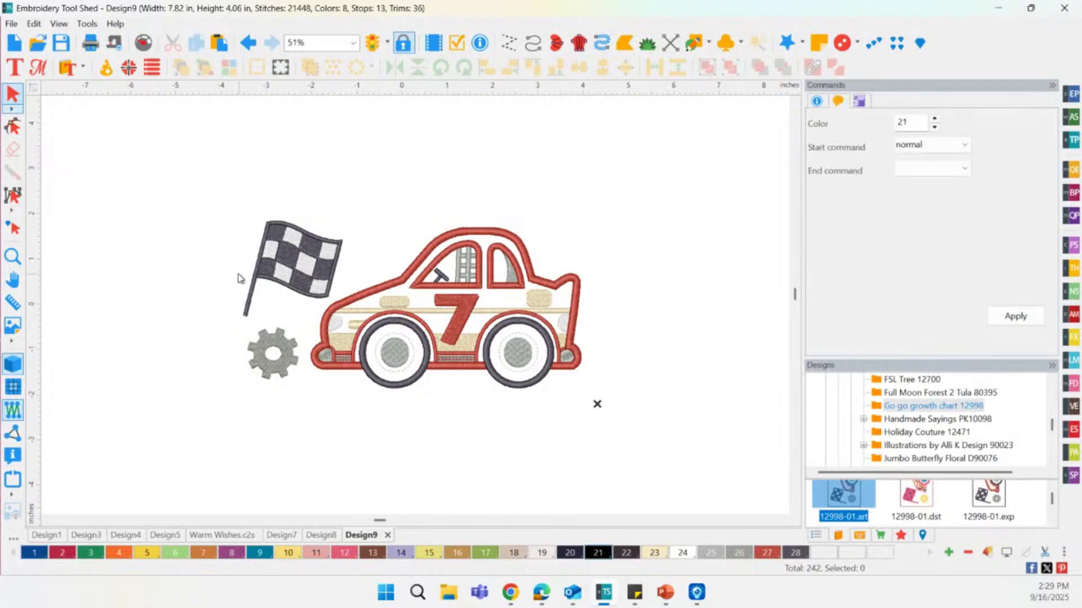
Delete the gear and the entire checkered flag with its pole, keeping only the race car.
drag(218, 173, 302, 406)
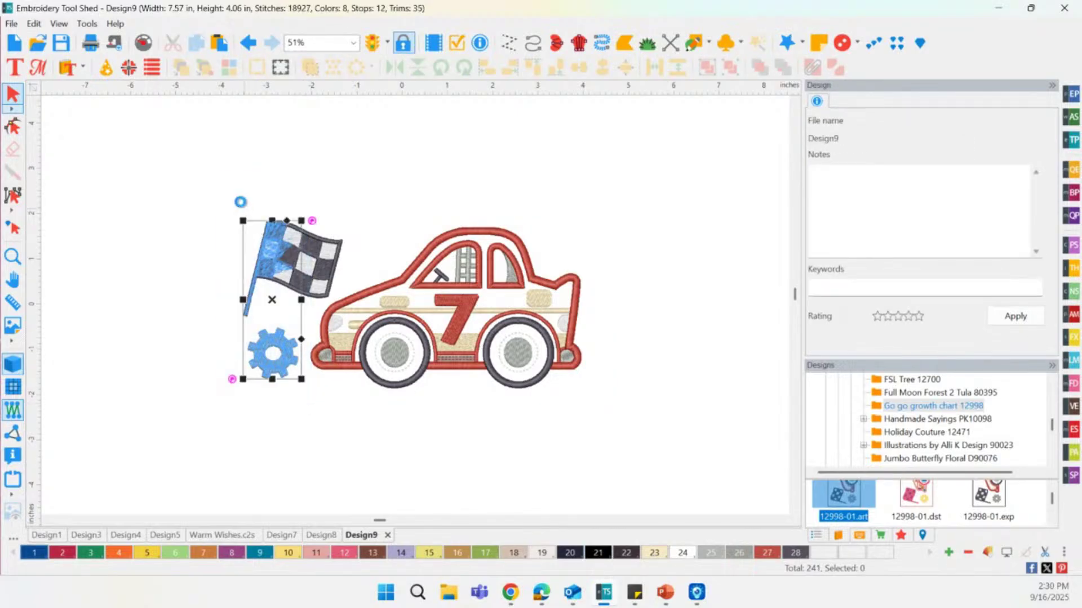
key(Delete)
drag(236, 192, 342, 306)
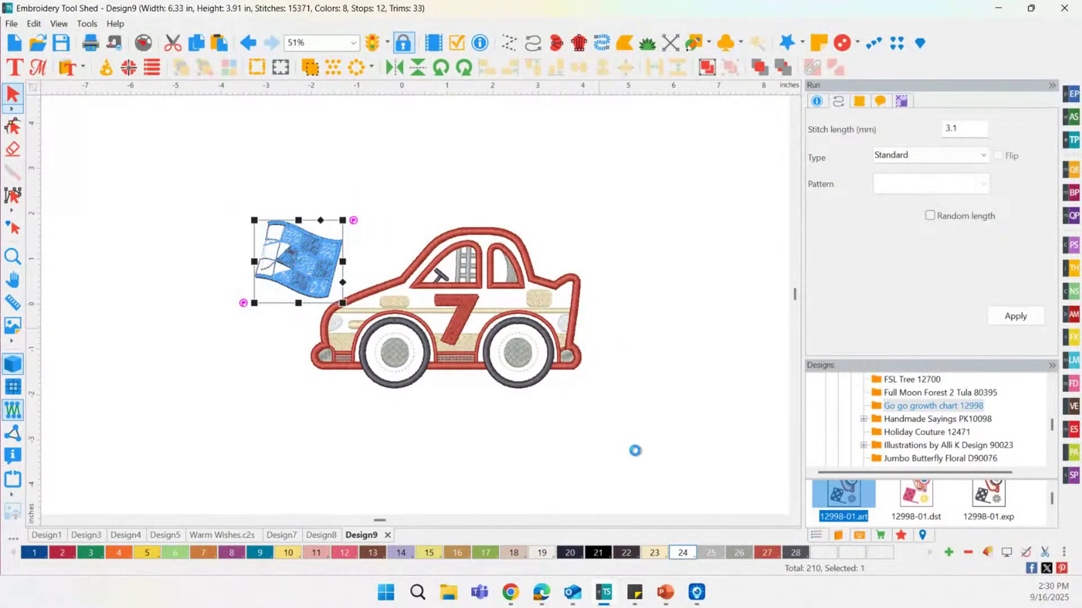
key(Delete)
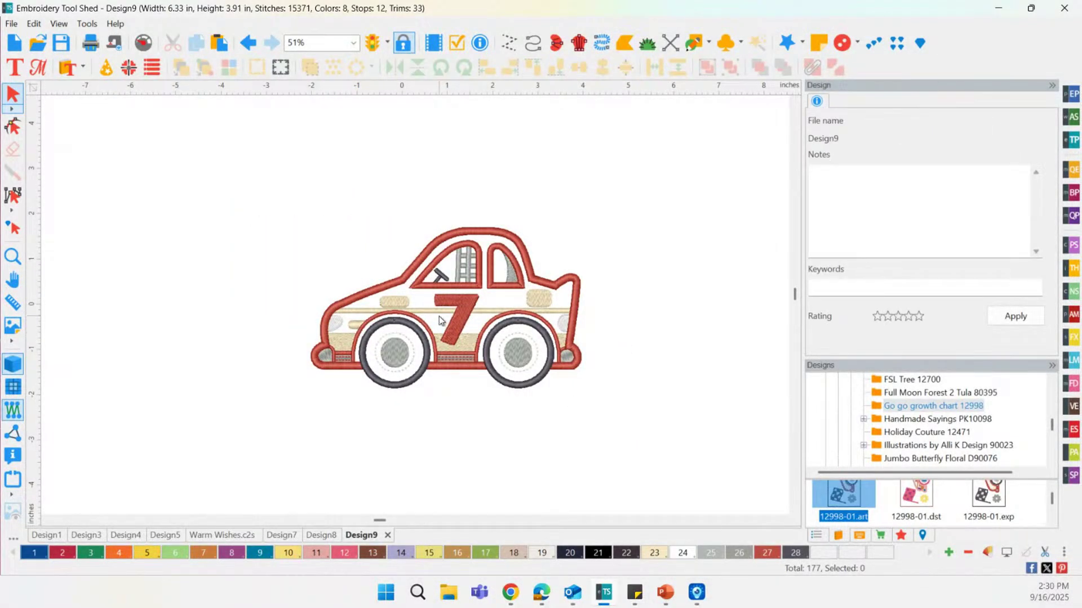
Group all the remaining race car objects and select the group.
drag(179, 132, 688, 484)
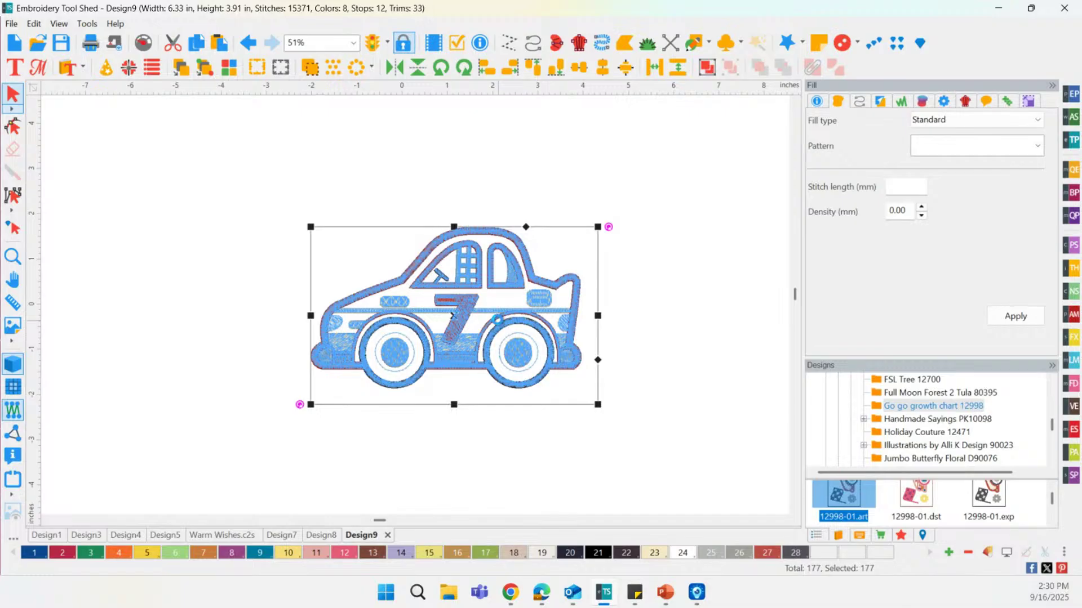
click(370, 200)
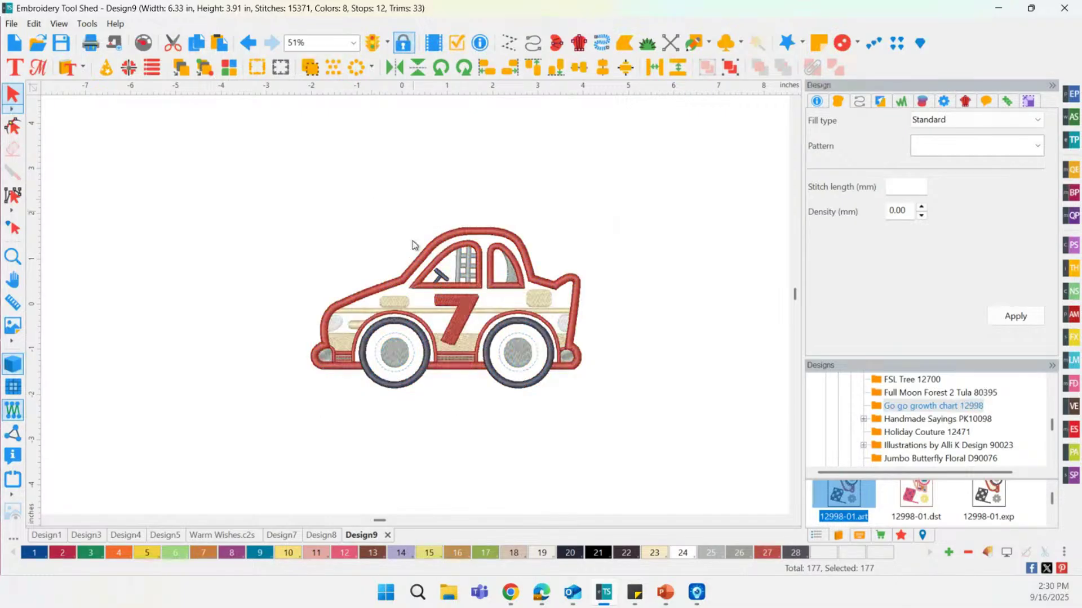
click(454, 327)
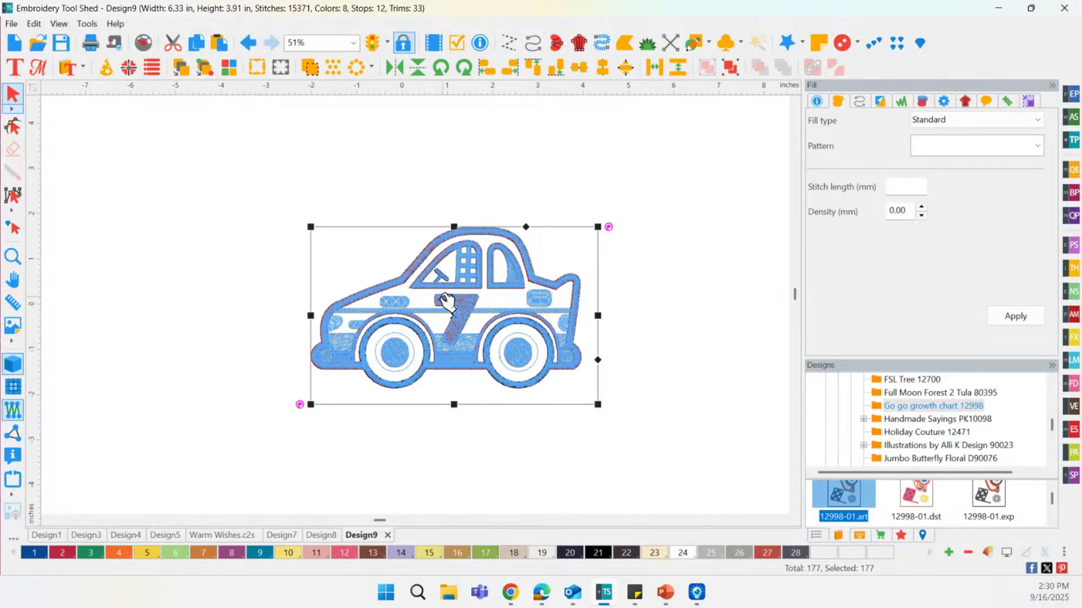
Create an outline around the grouped car at a distance of 0.01 in, previewing it before accepting.
right_click(446, 298)
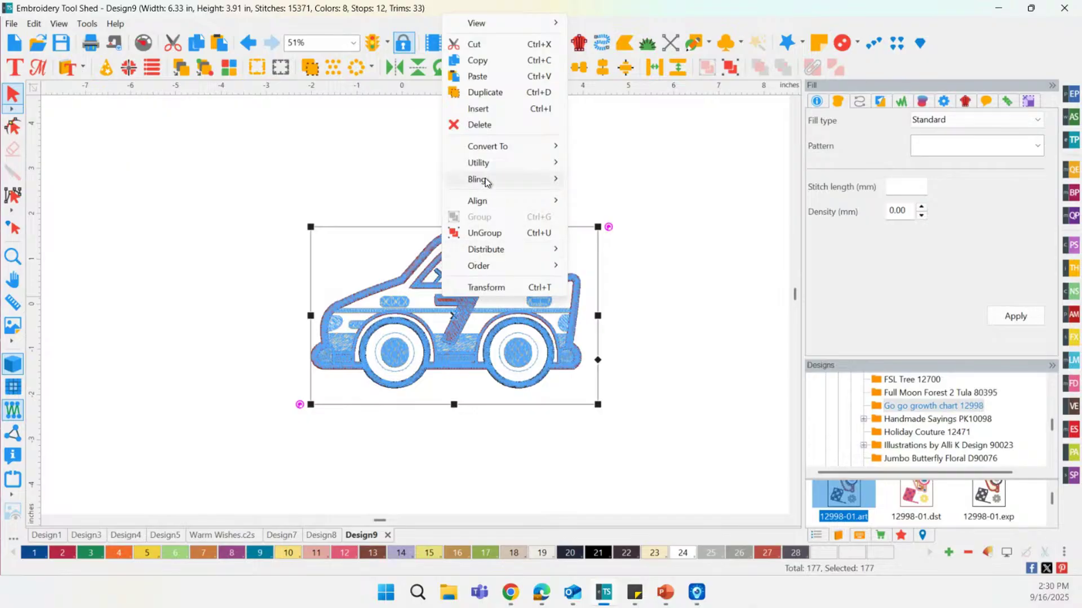
mouse_move(492, 164)
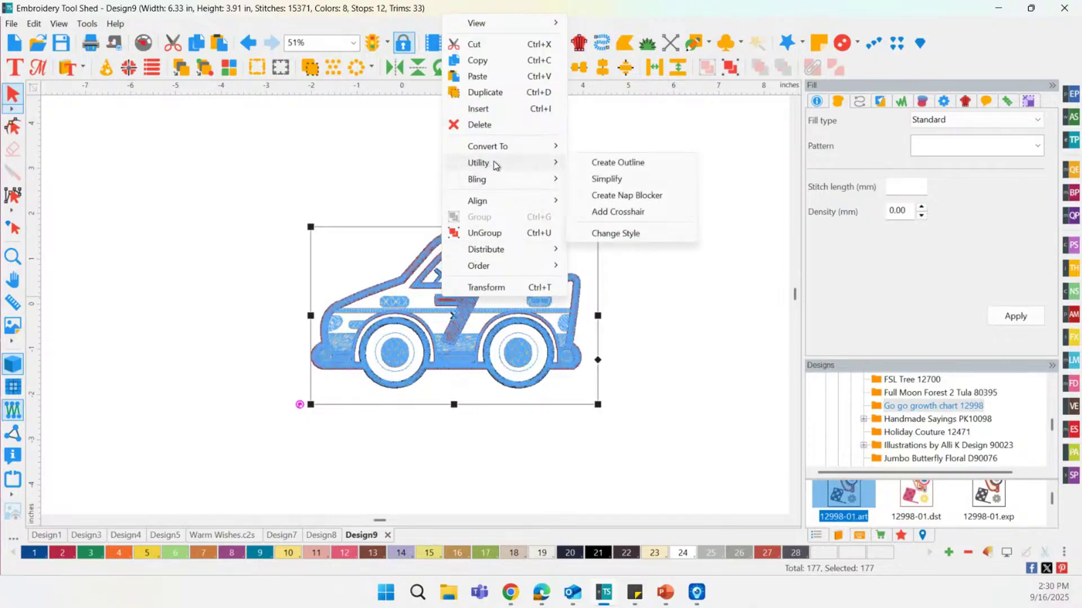
click(617, 169)
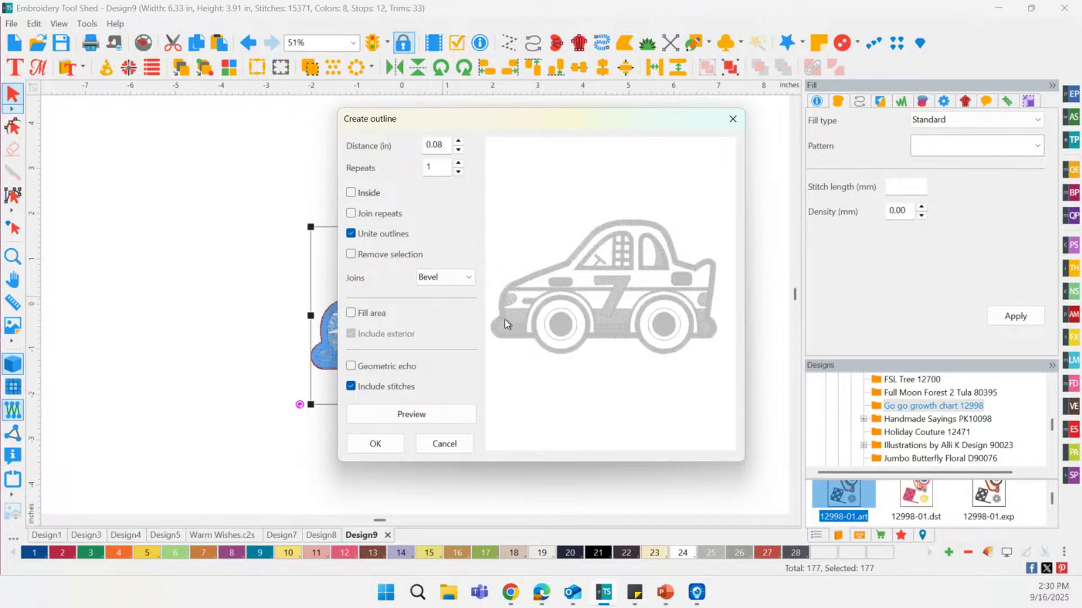
click(463, 152)
click(432, 413)
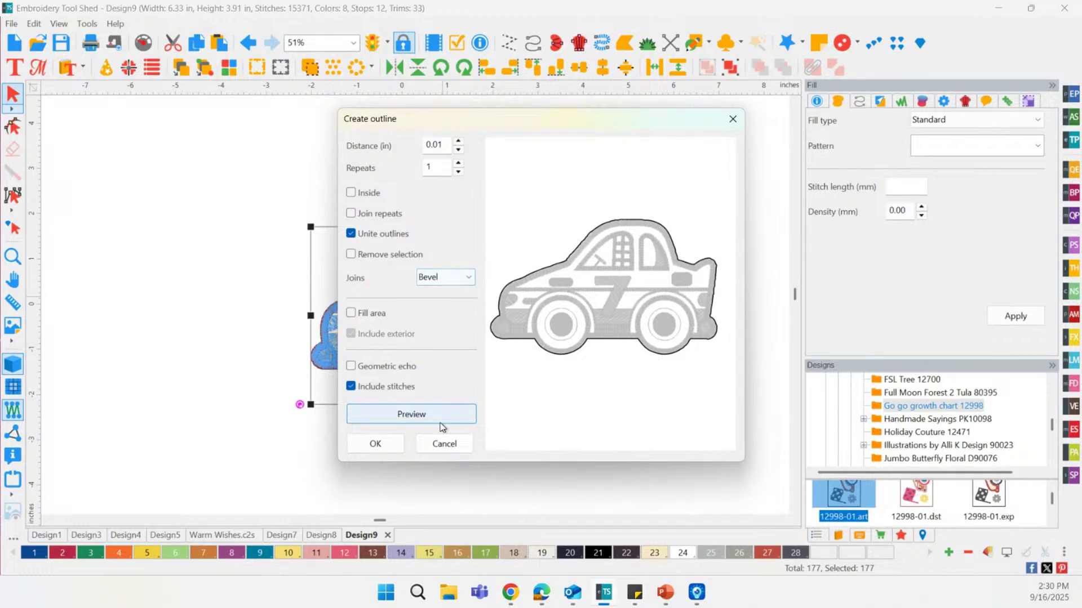
click(375, 444)
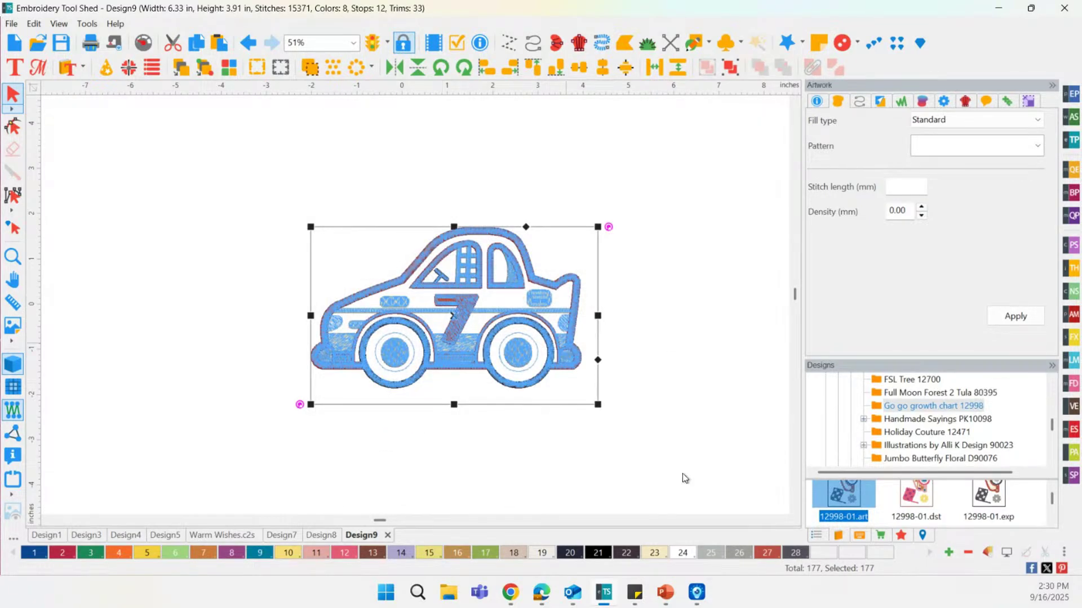
Show the sequence, expand the outline's thread color to its artwork, and hide the car group.
click(817, 539)
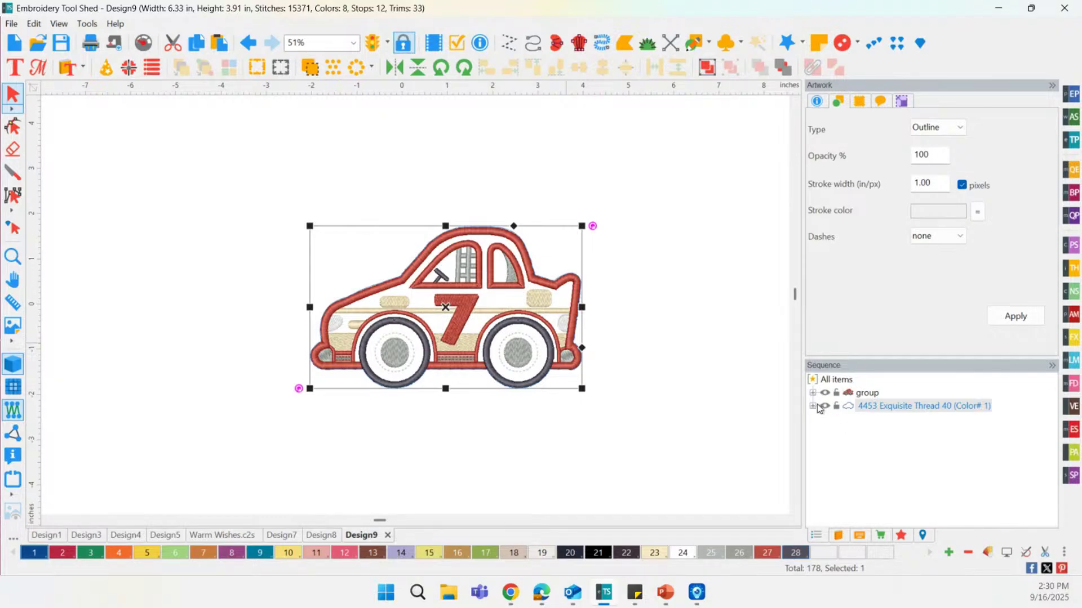
click(816, 406)
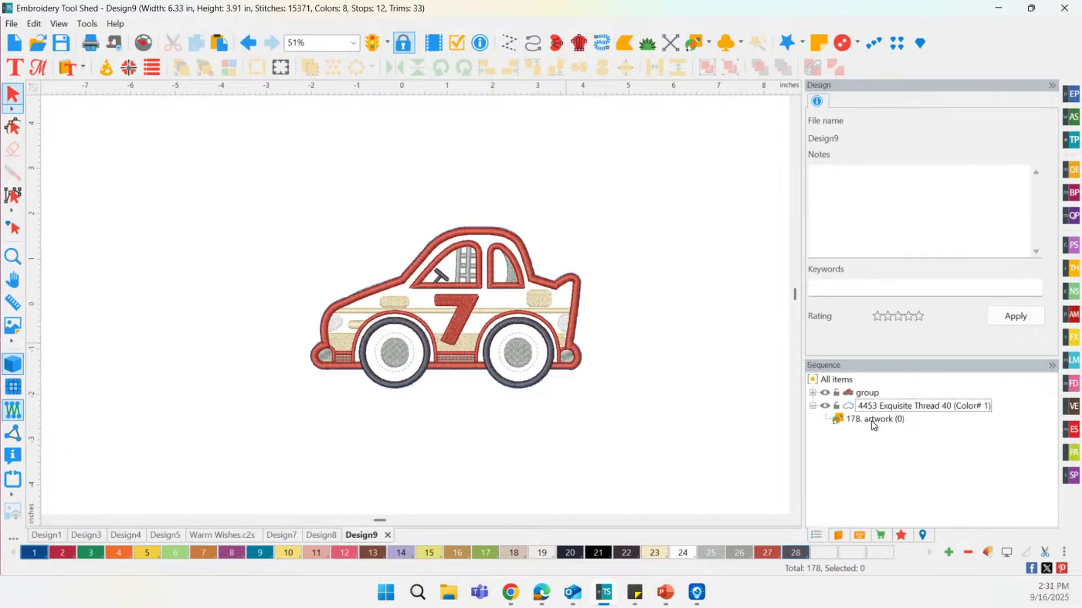
click(873, 422)
click(825, 394)
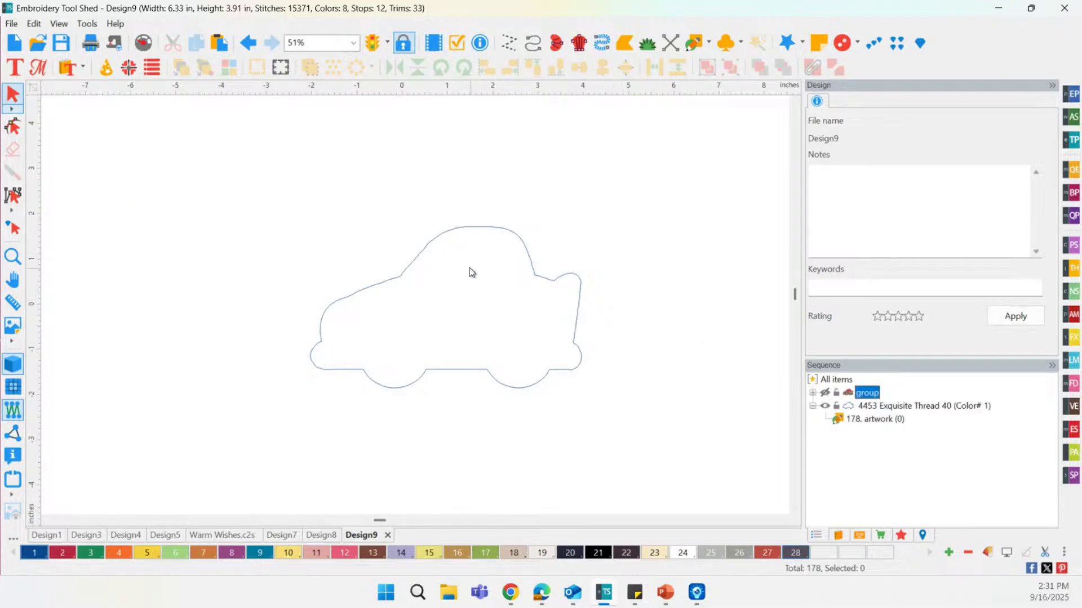
Draw a rectangle artwork around the car outline, about 8.5 in wide and 5.8 in high, leaving margin on all sides.
click(812, 407)
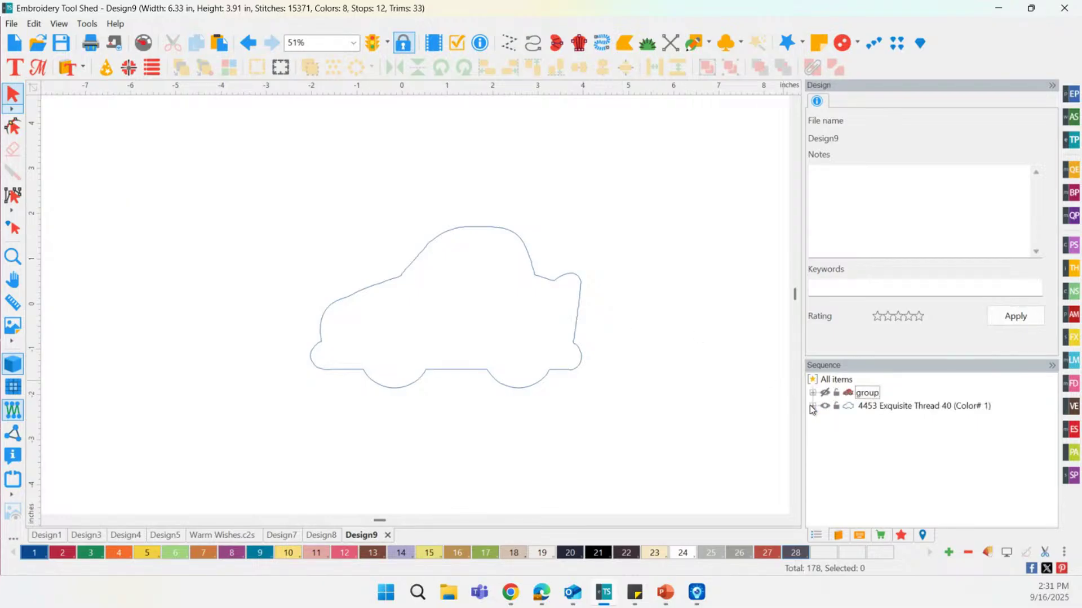
click(882, 407)
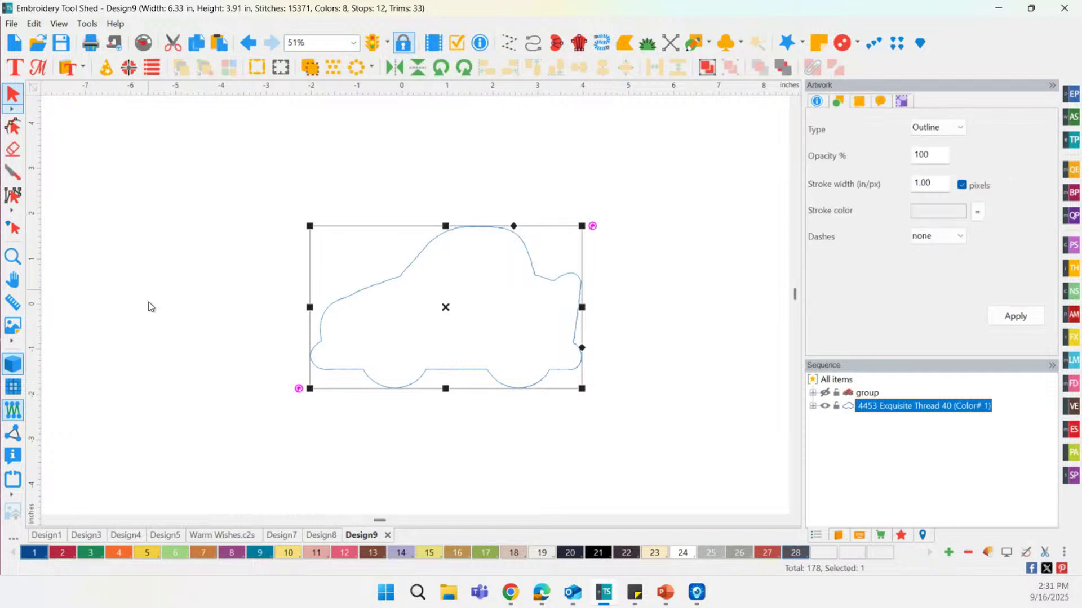
click(708, 44)
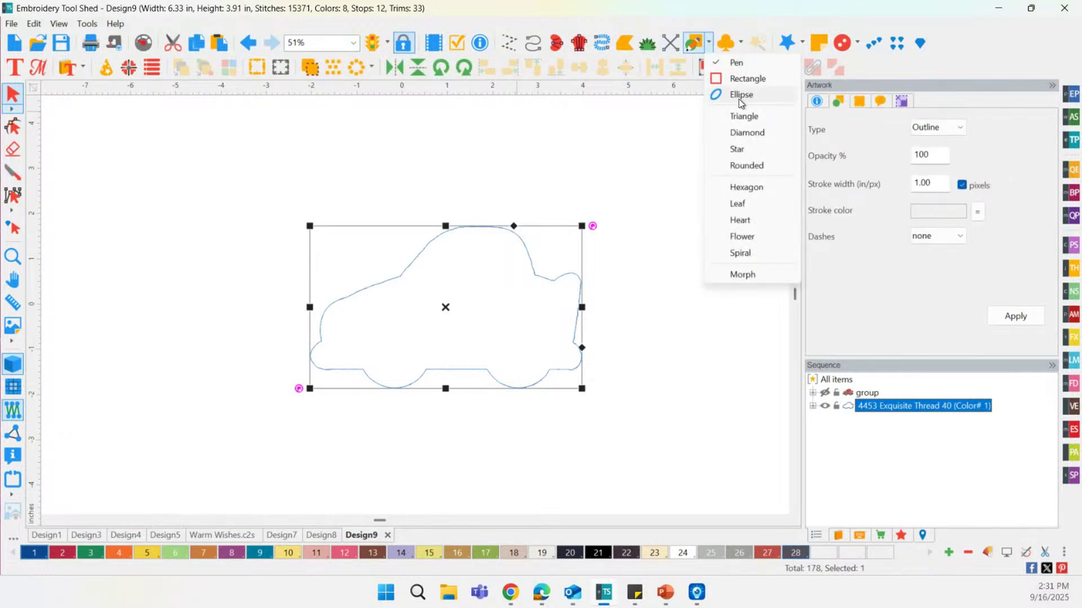
click(739, 82)
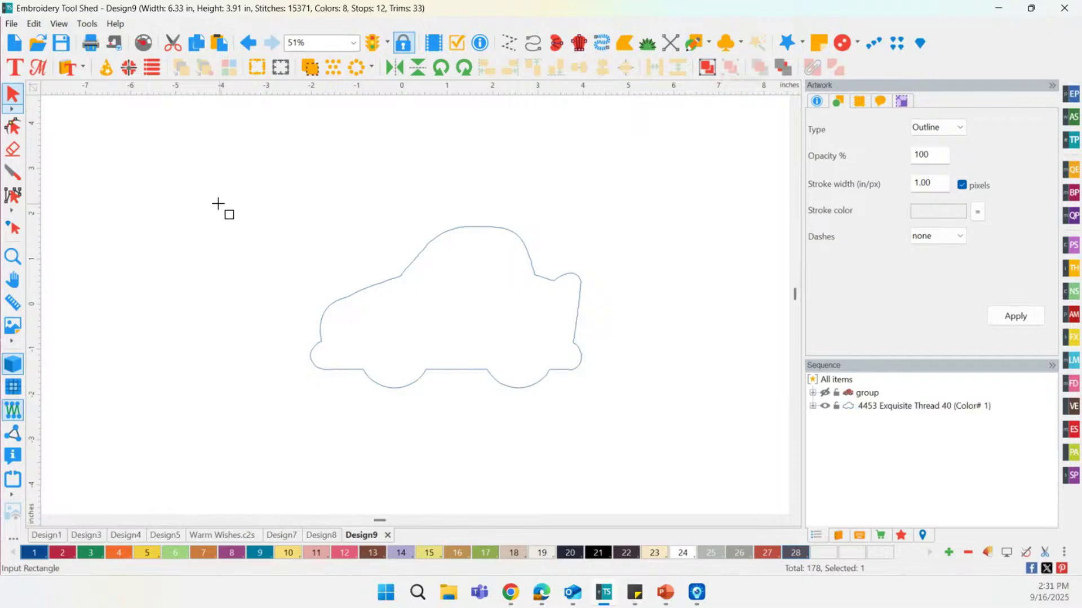
drag(261, 165, 646, 428)
click(13, 94)
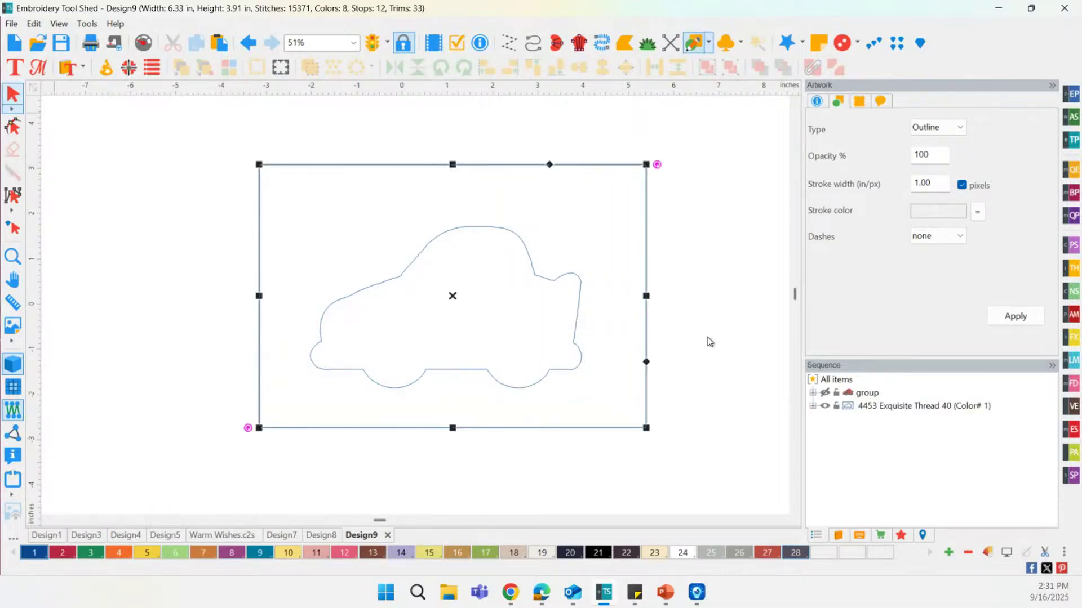
Make the hidden car group visible and group it together with its outline artwork.
click(826, 394)
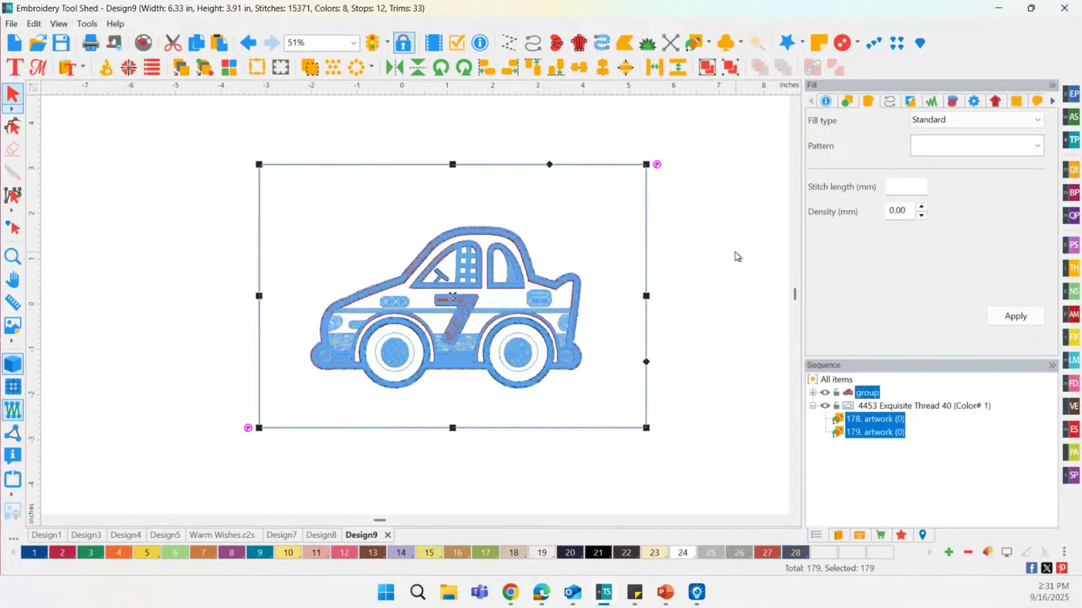
click(726, 275)
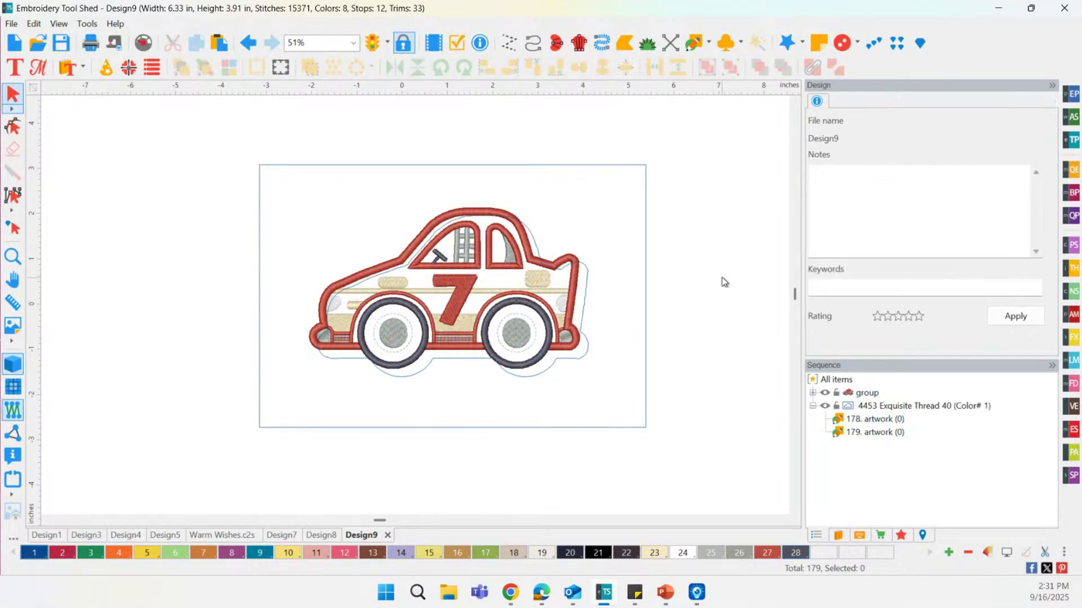
click(586, 363)
click(866, 405)
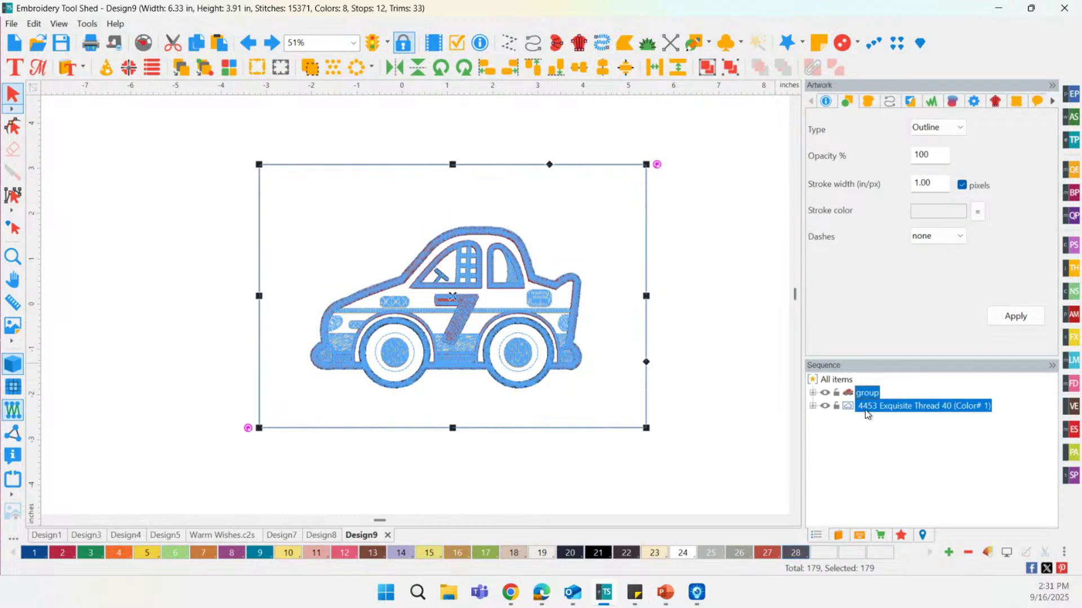
click(812, 406)
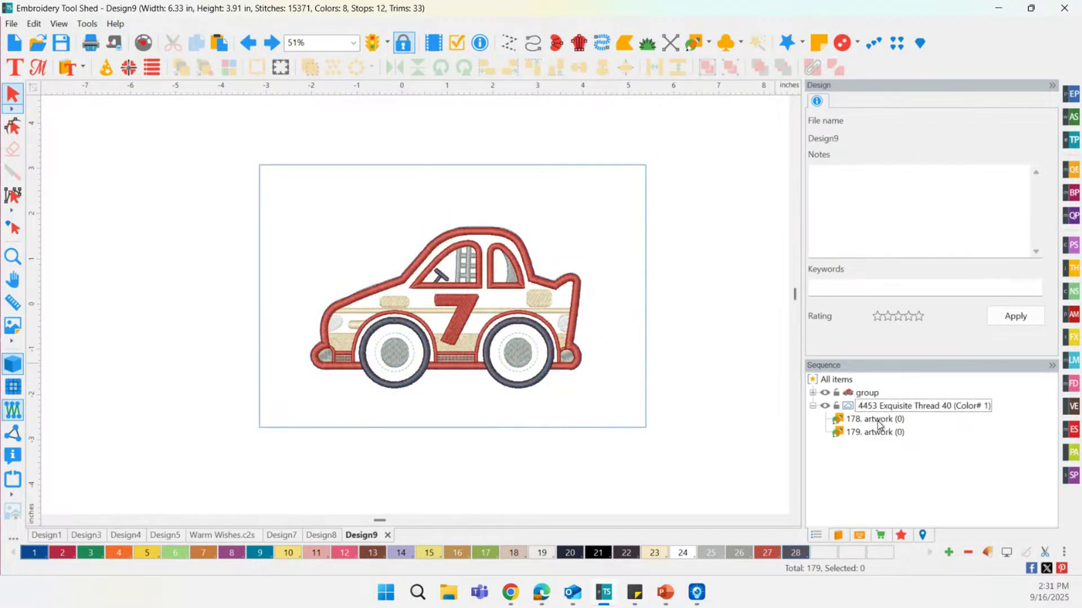
click(879, 421)
click(866, 393)
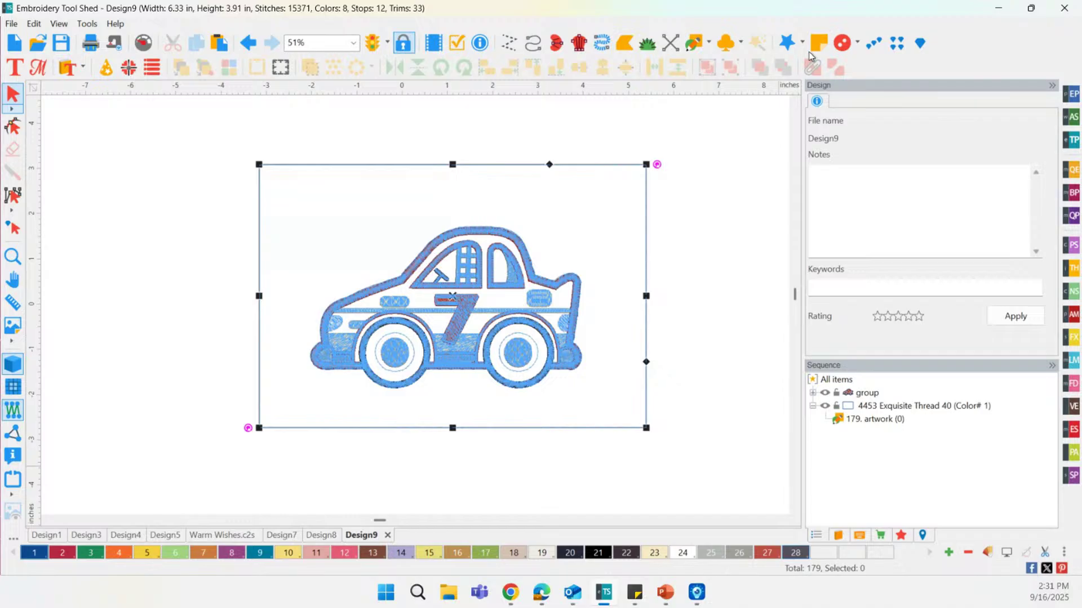
Center the car group and the rectangle on each other and scale everything down to about 6.5 by 4.42 in.
key(ctrl+a)
click(629, 71)
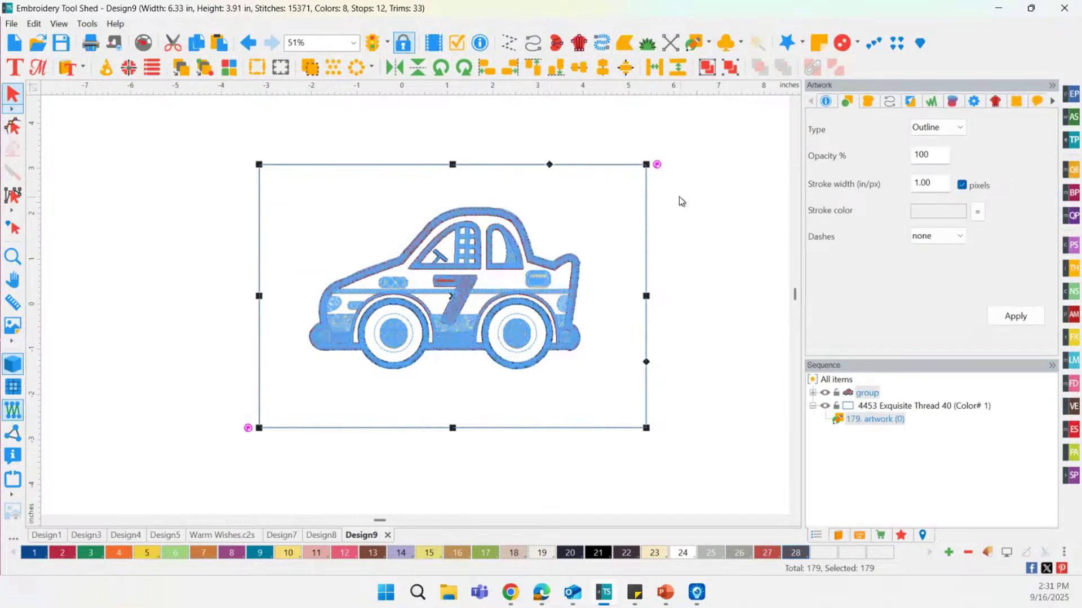
drag(645, 165, 557, 231)
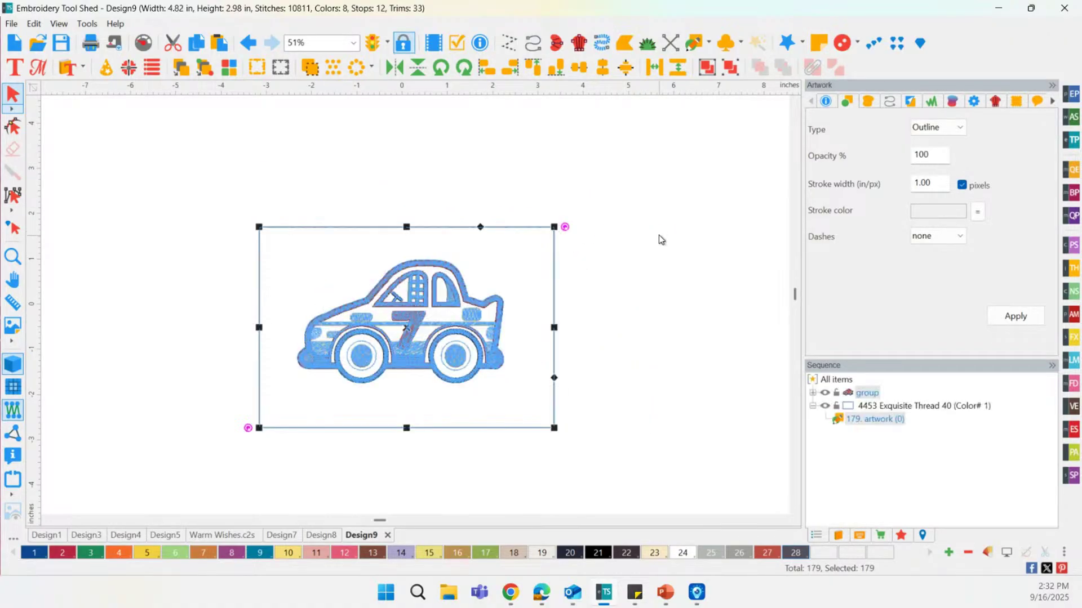
click(651, 235)
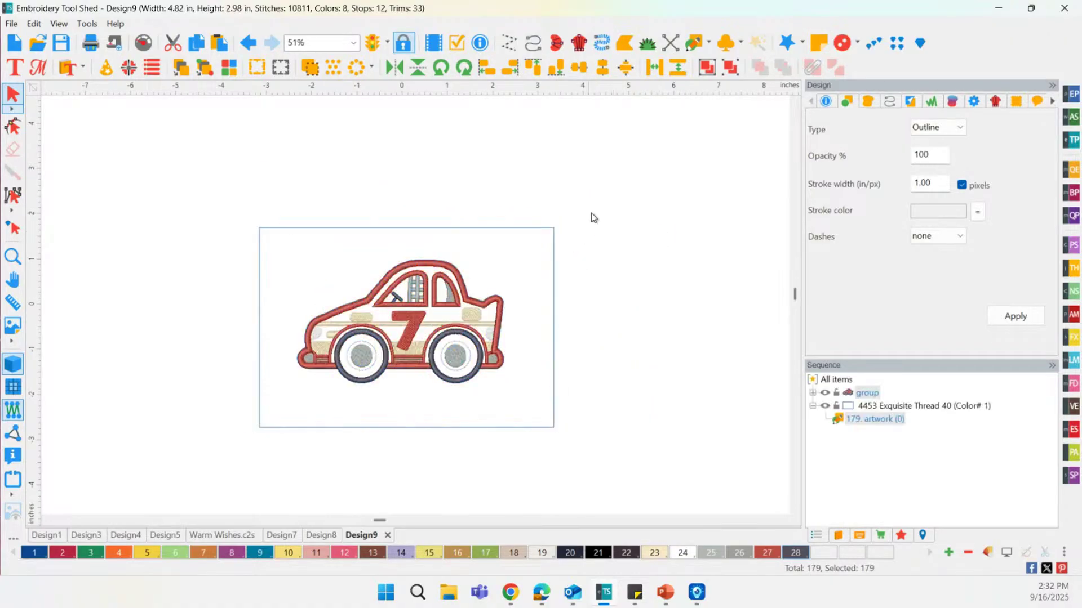
Select the car group and ungroup it into its separate thread colors and the outline artwork.
click(554, 408)
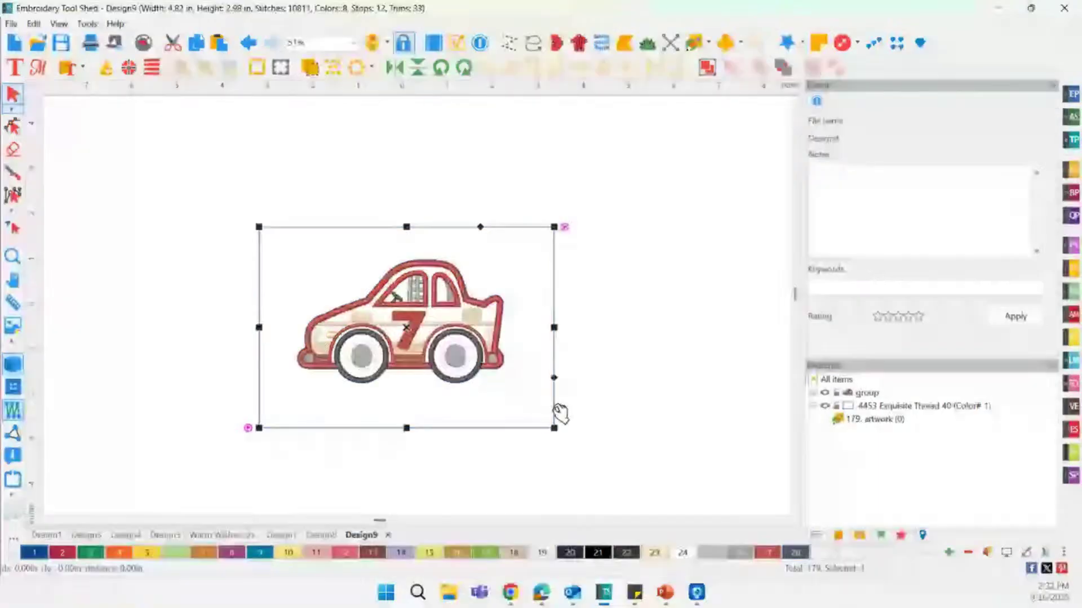
click(813, 394)
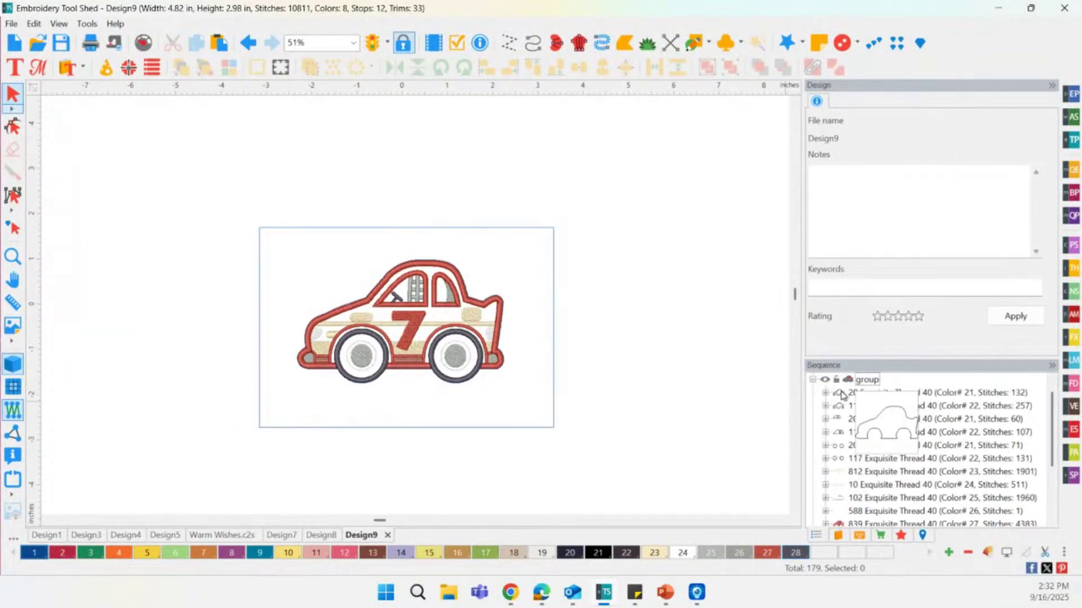
click(813, 381)
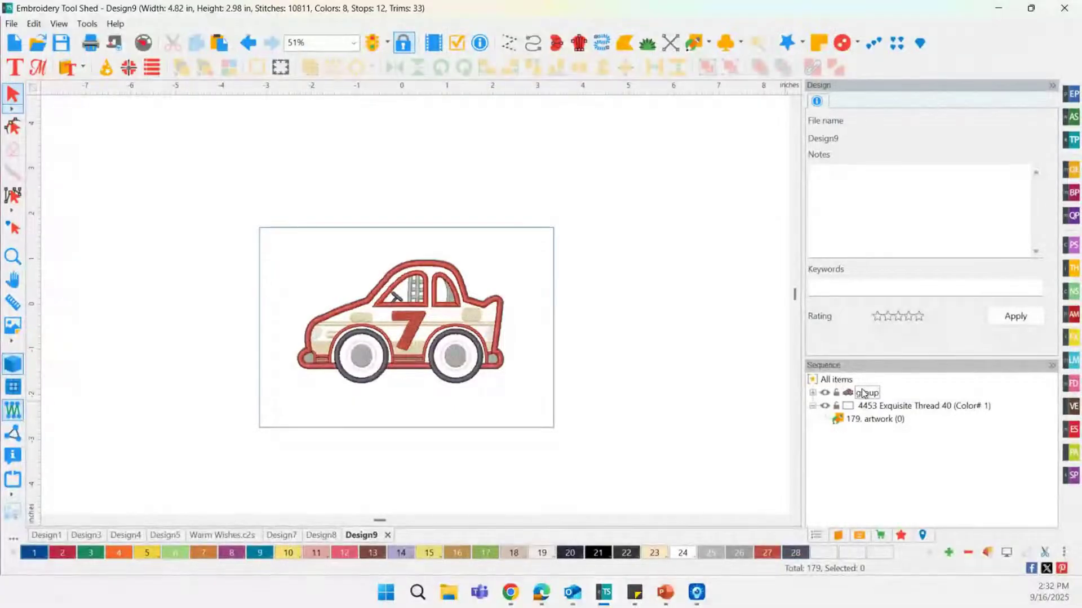
click(860, 393)
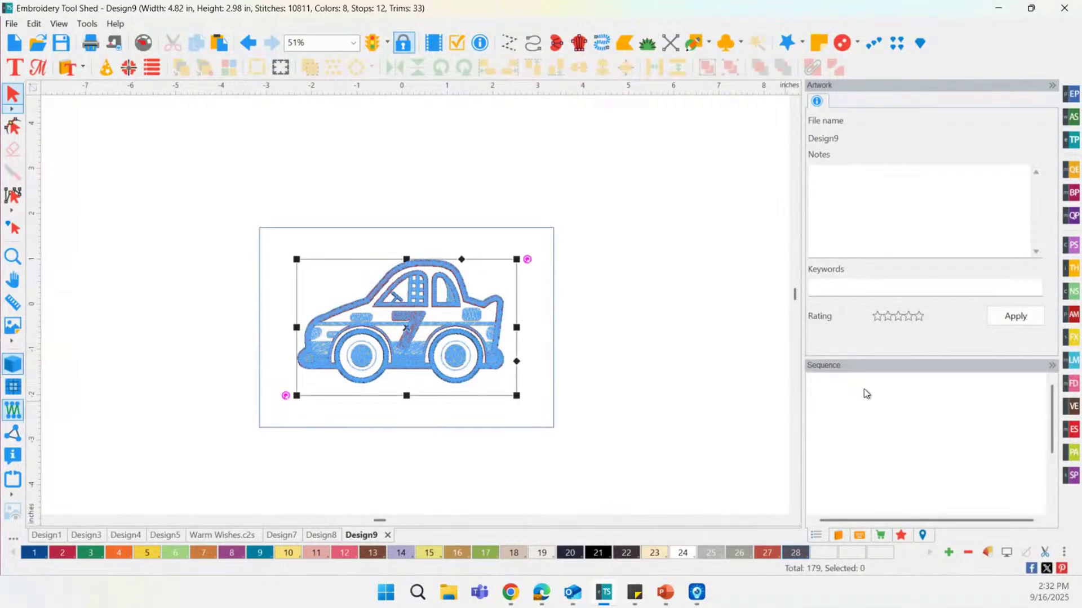
Select the car outline and rectangle artworks together and combine them into a single path.
click(403, 228)
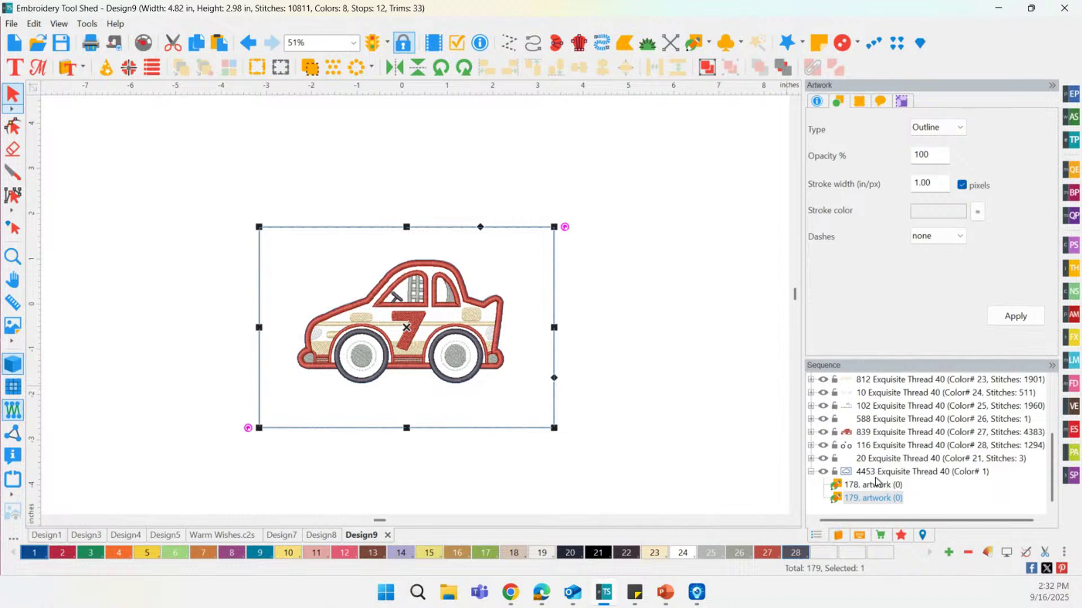
click(876, 484)
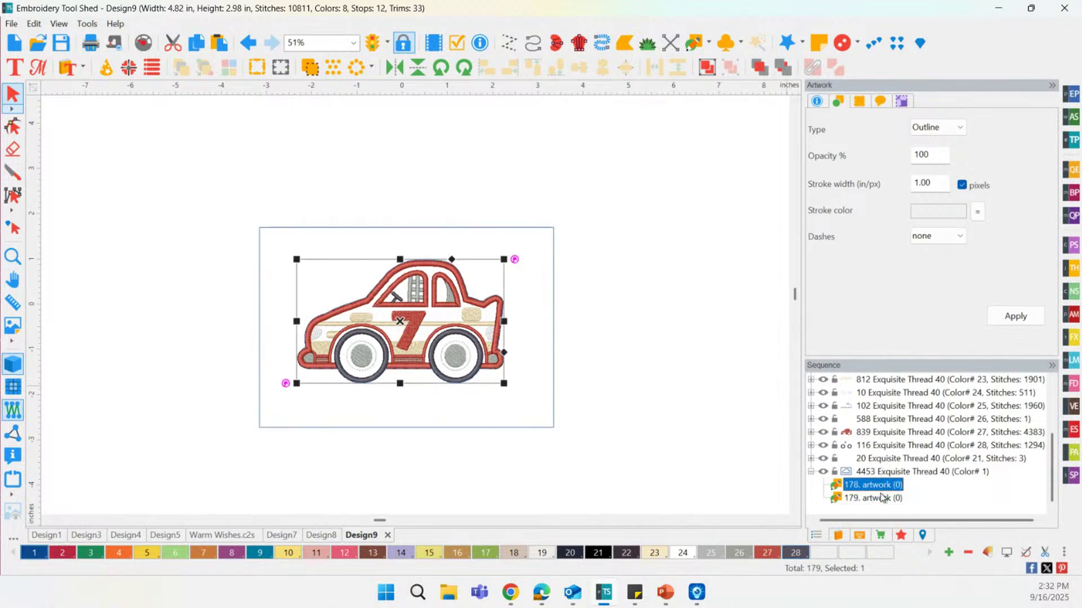
ctrl+click(882, 498)
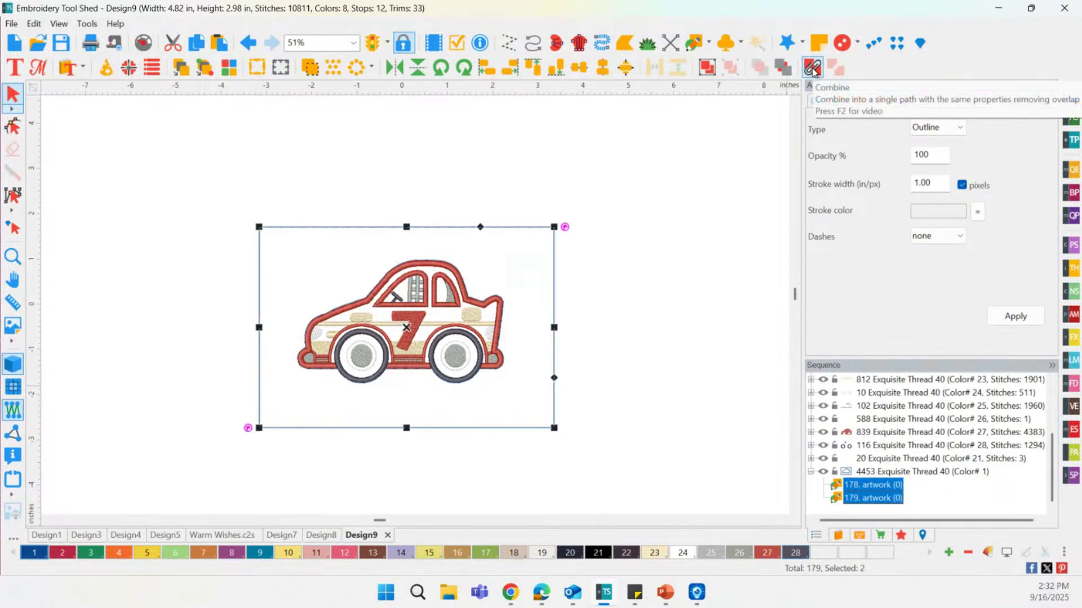
click(812, 68)
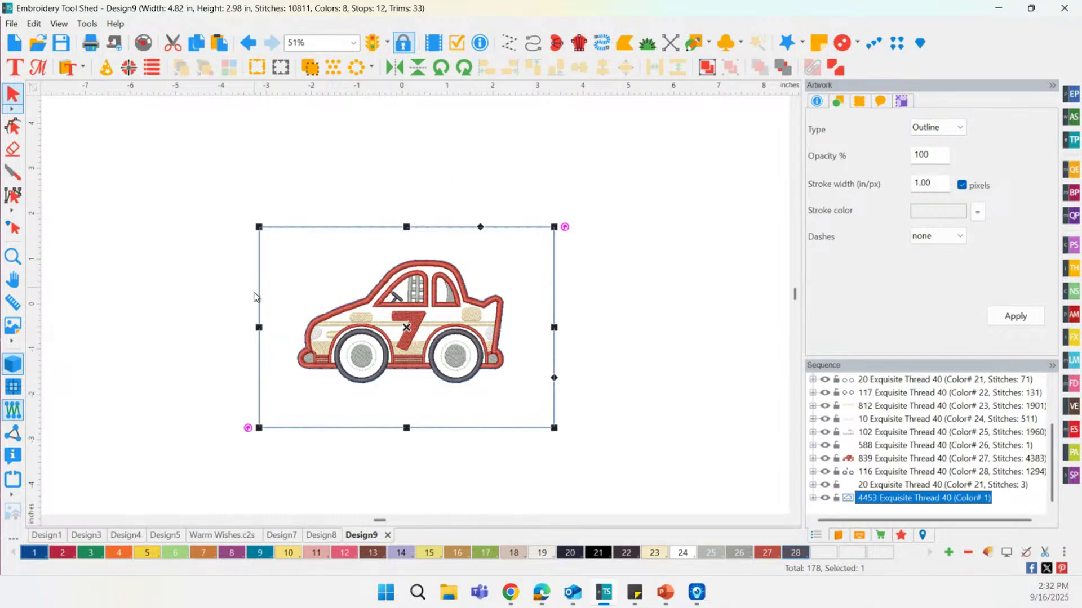
Try a Motif fill on the combined rectangle and car outline path and undo it.
click(898, 542)
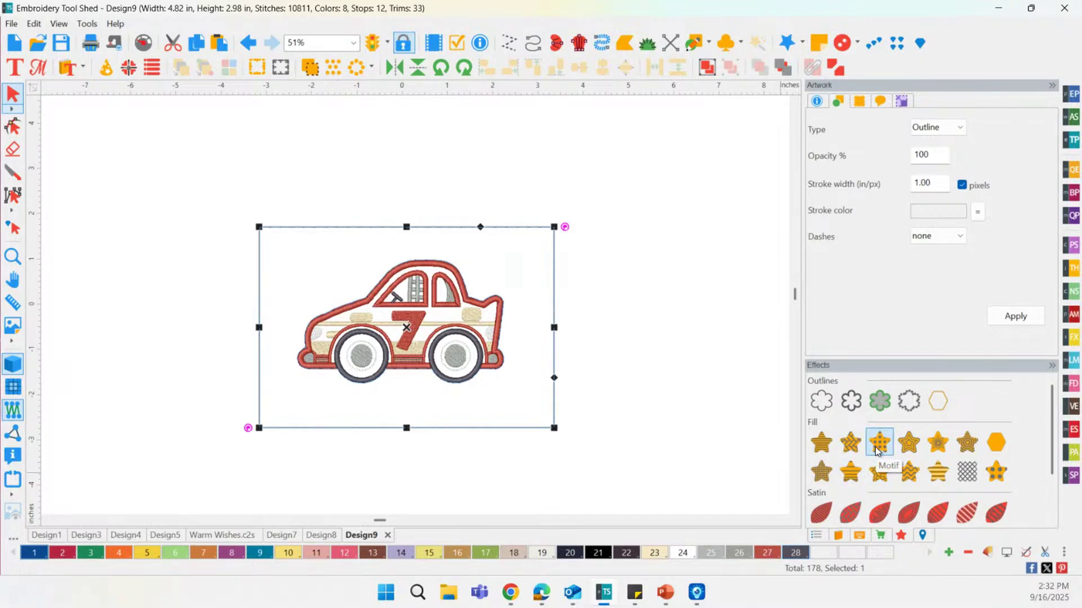
click(877, 445)
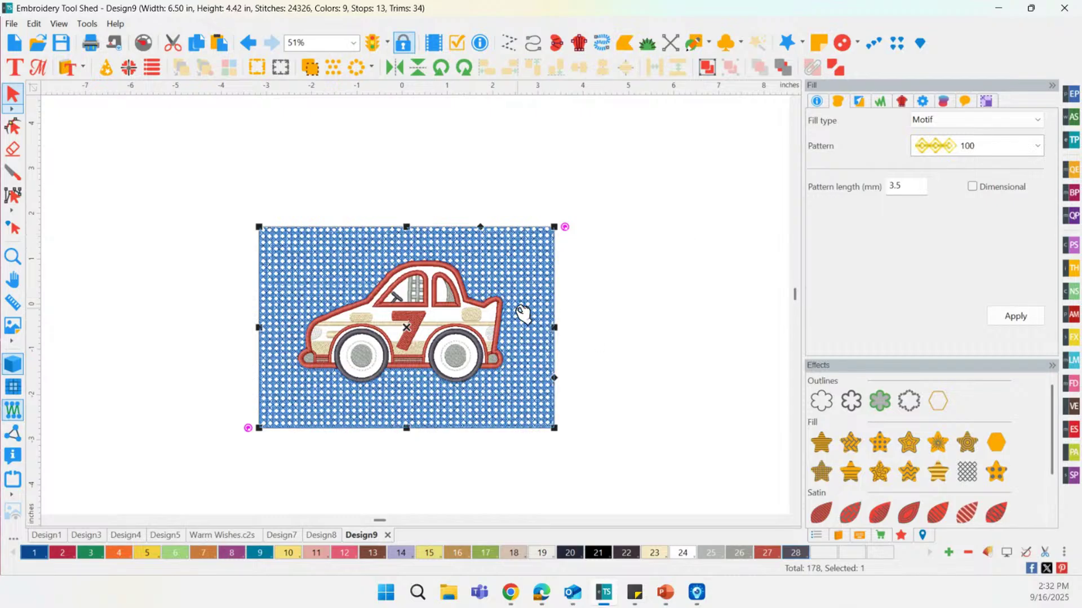
click(200, 167)
click(337, 270)
click(673, 358)
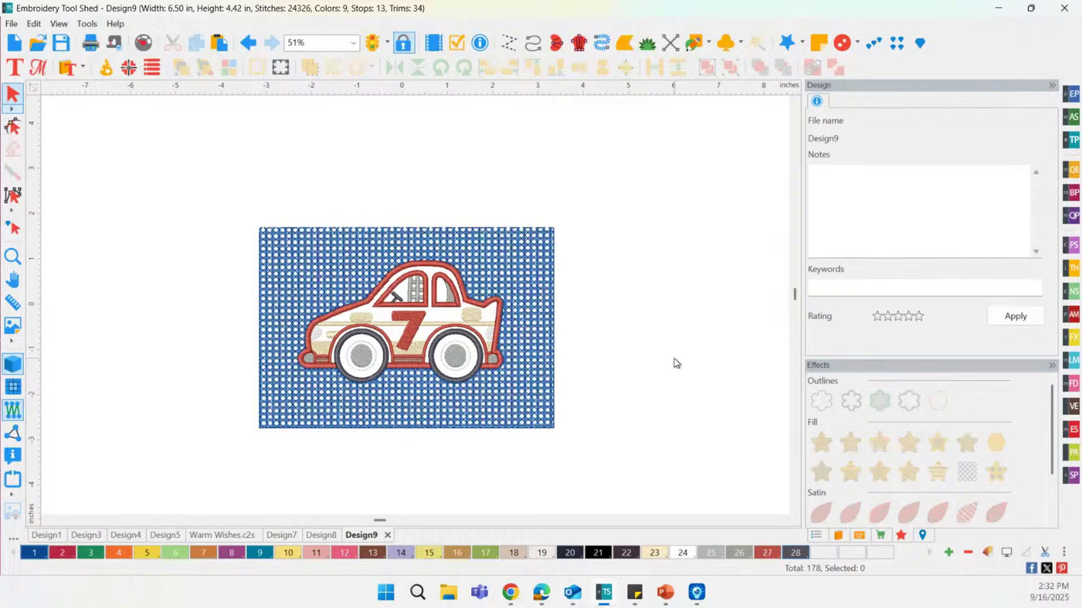
click(672, 359)
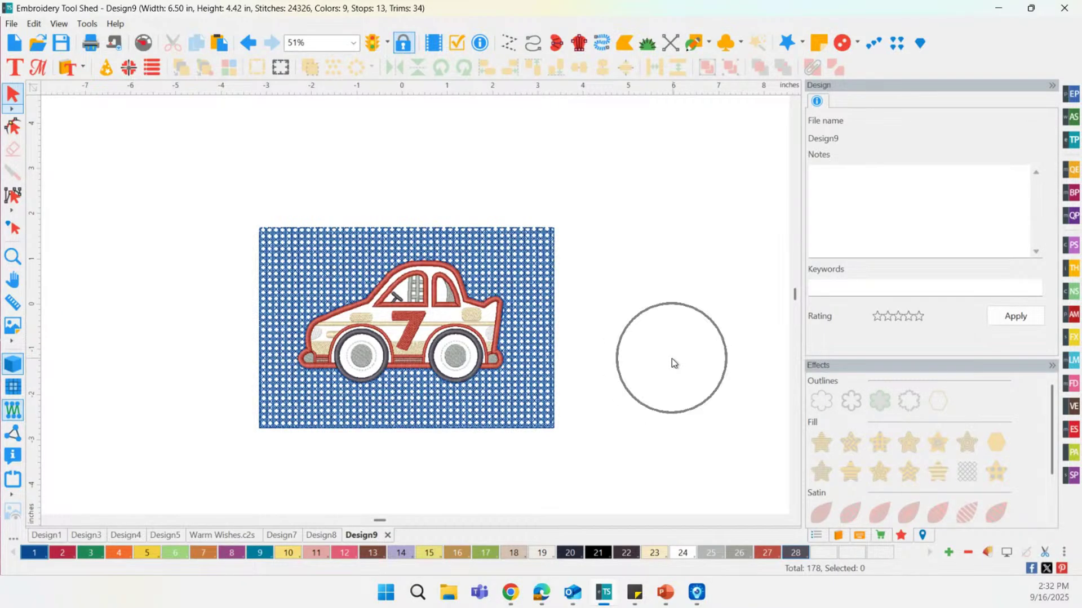
click(676, 356)
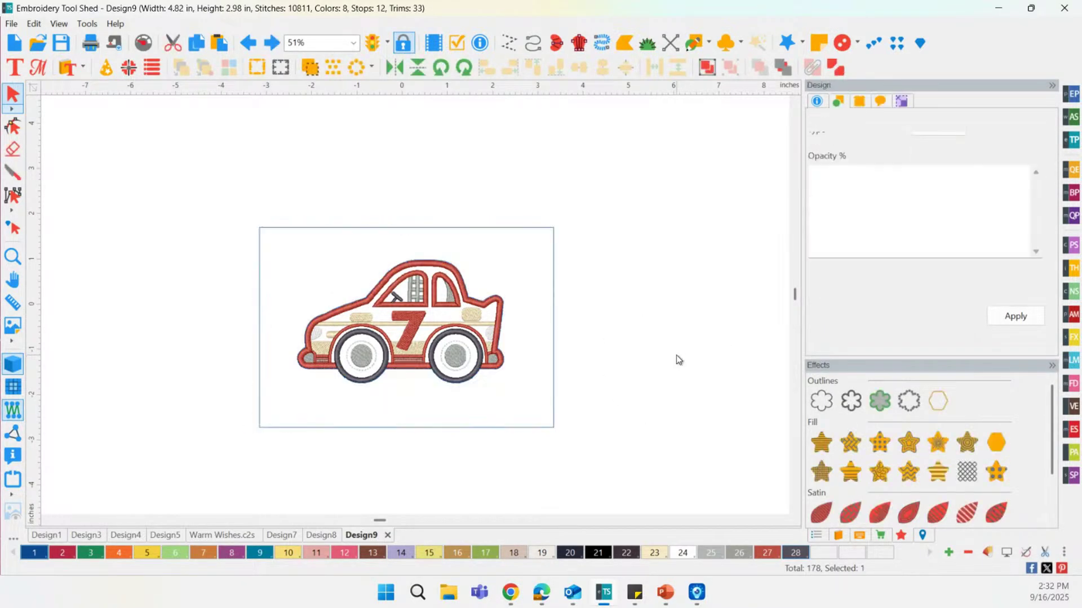
Delete the combined artwork under thread color 4453 from the sequence and undo the deletion.
click(816, 534)
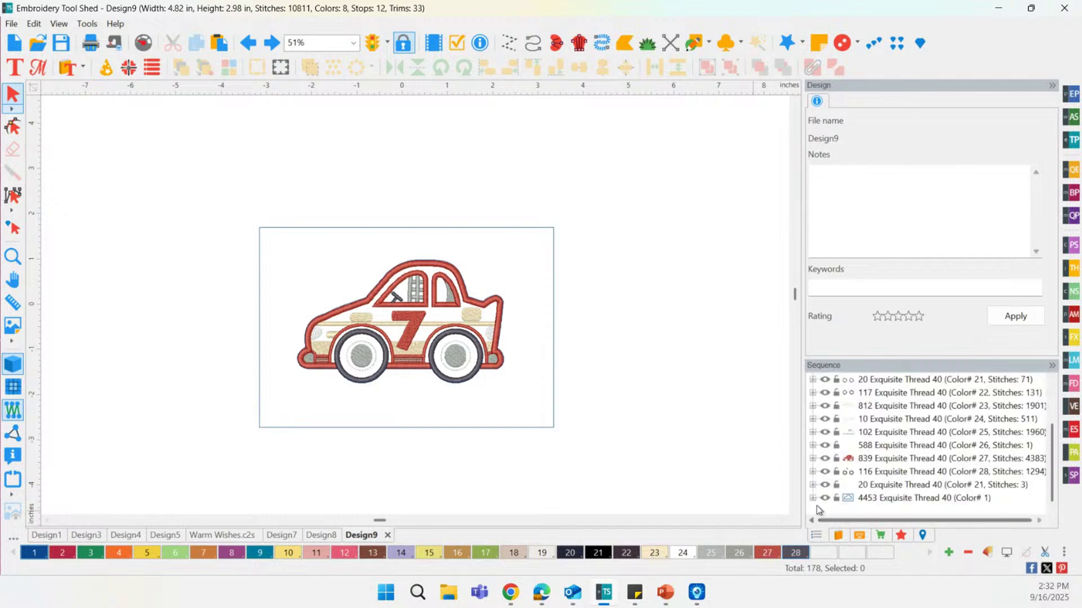
click(813, 499)
click(874, 498)
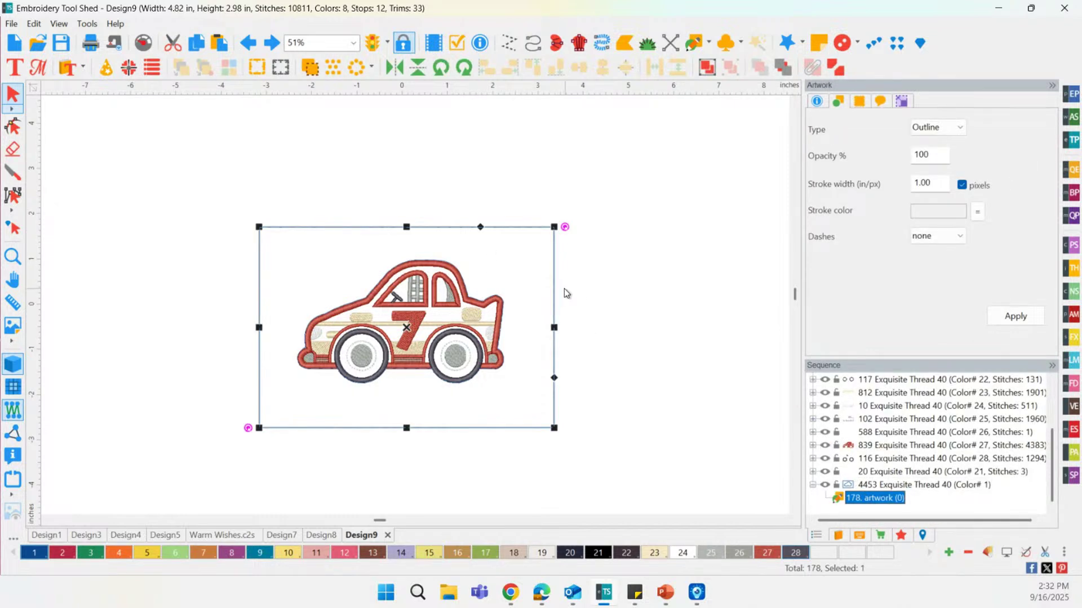
key(Delete)
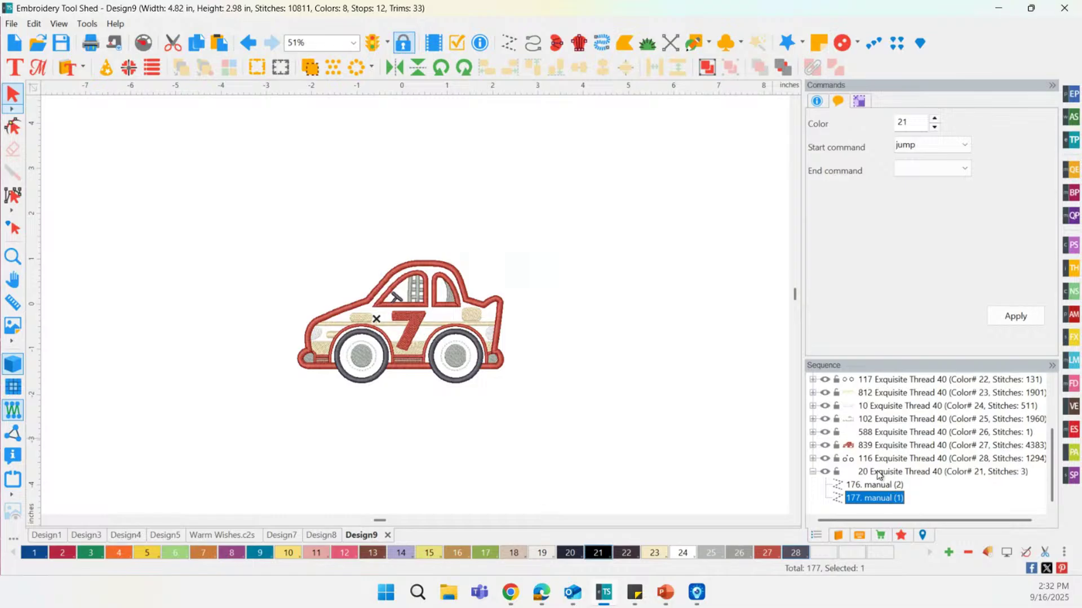
scroll(879, 465, up, 2)
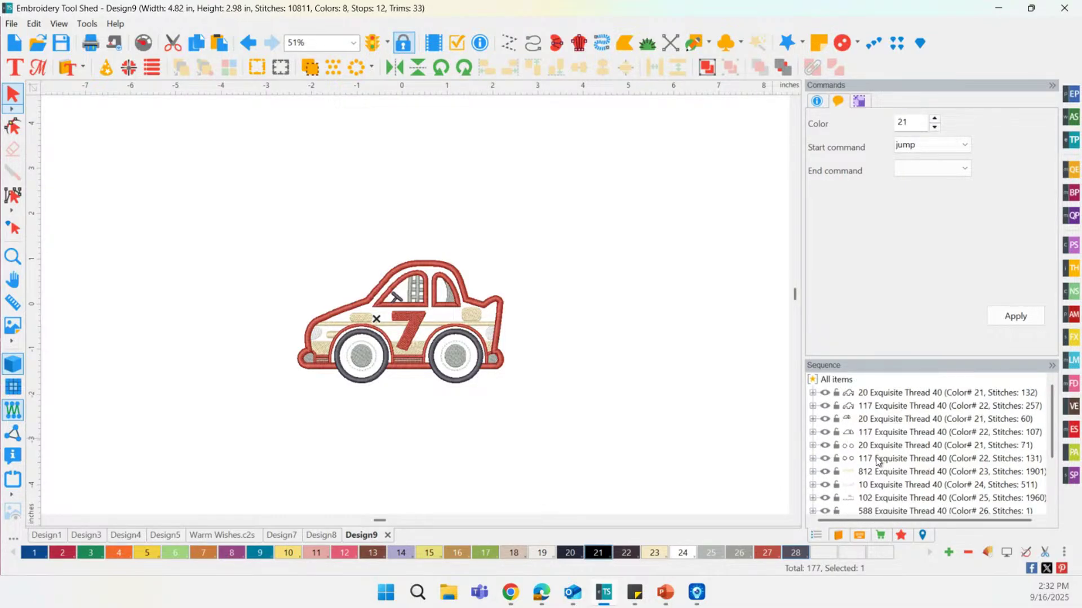
key(ctrl+z)
Select the combined artwork under thread color 4453 and break it apart into separate rectangle and car outline artworks.
click(876, 498)
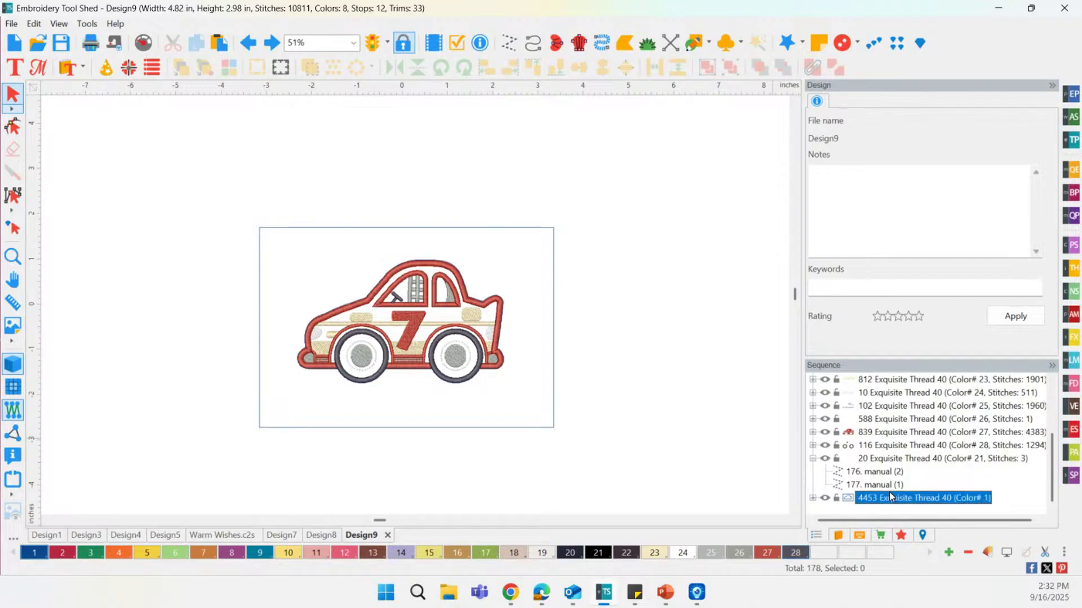
click(812, 498)
click(873, 498)
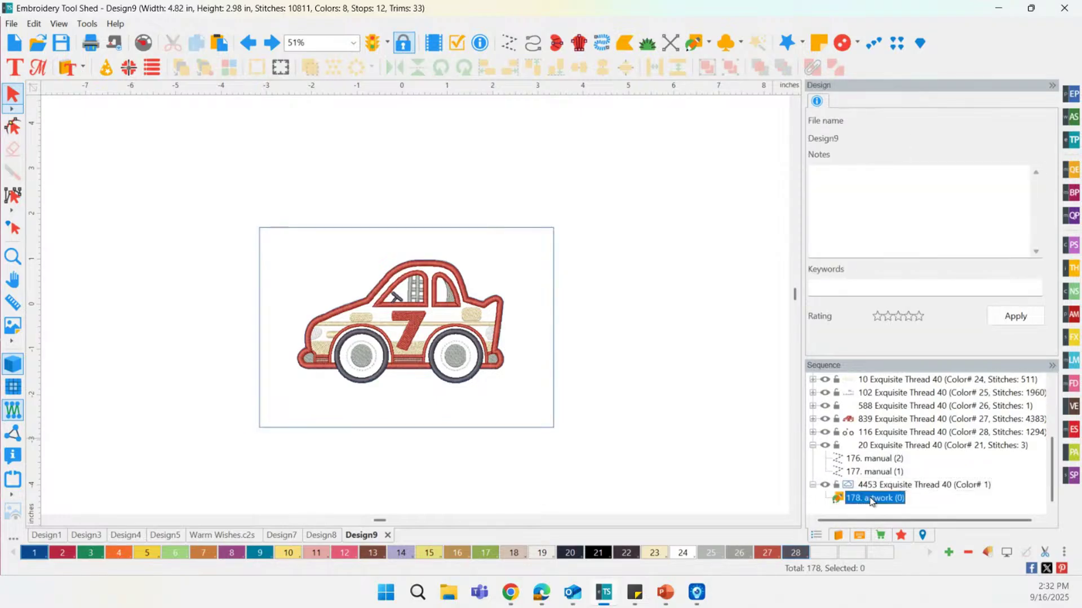
click(835, 68)
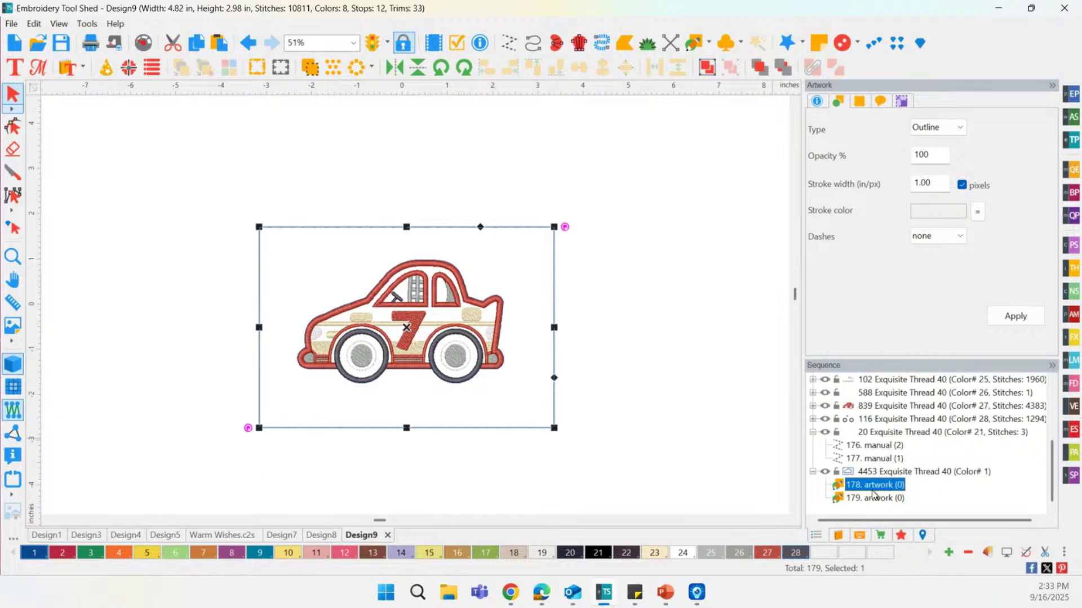
Duplicate the rectangle artwork and assign color 9 to the copy.
click(872, 497)
click(873, 486)
key(ctrl+d)
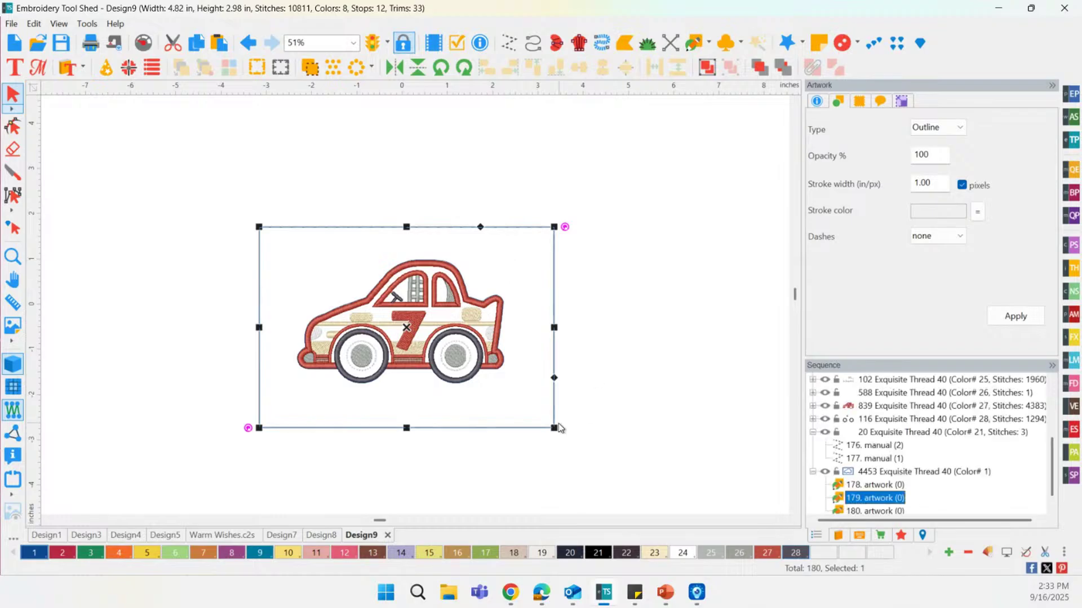
click(260, 553)
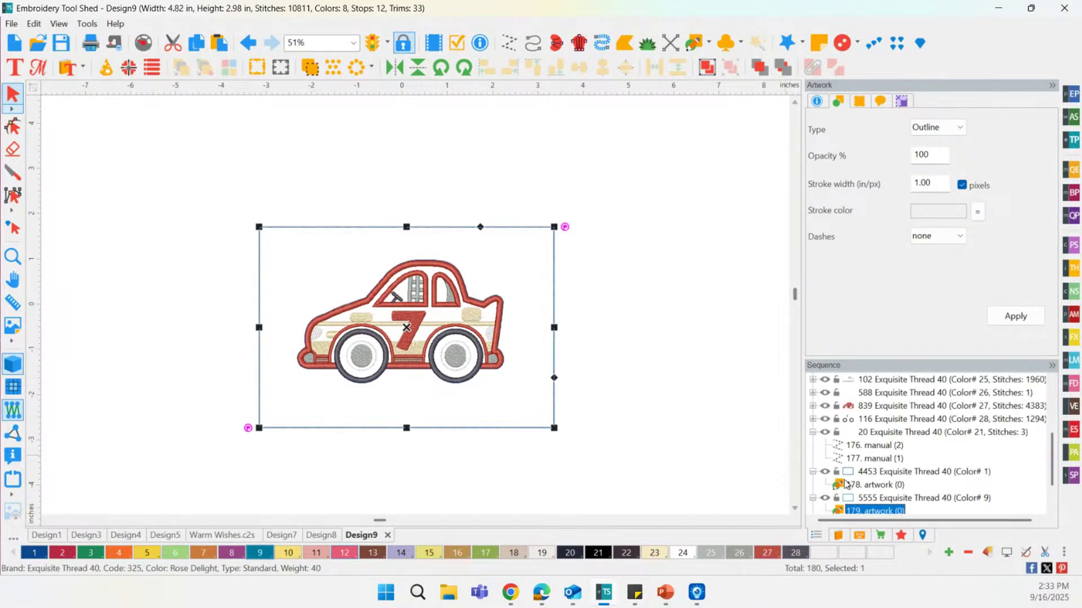
Combine the color 1 rectangle with the car outline artwork and apply a Motif fill to the combined shape.
scroll(845, 487, down, 1)
click(866, 487)
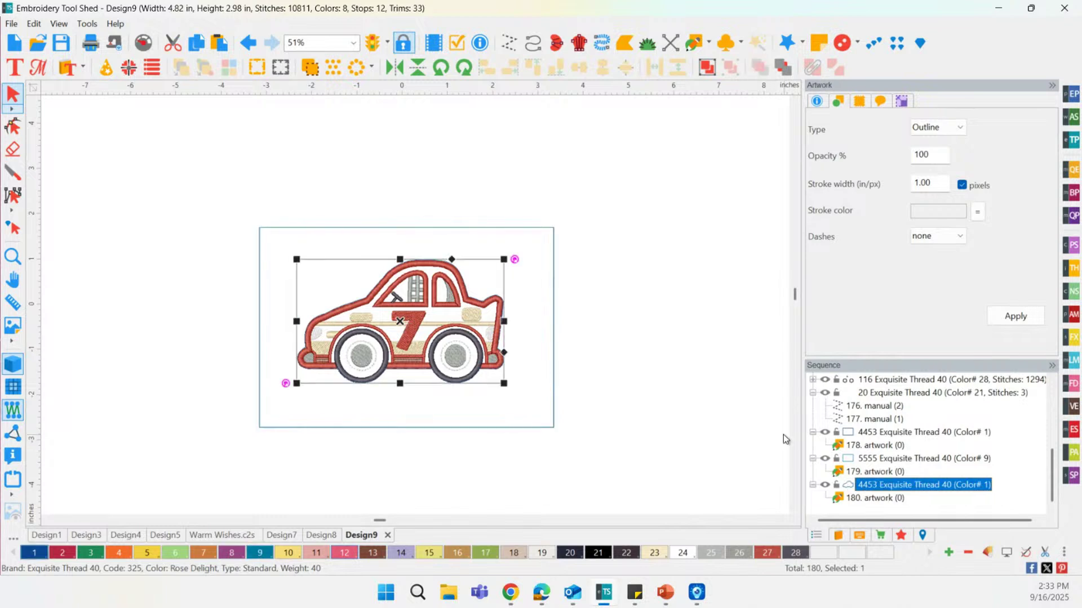
ctrl+click(868, 445)
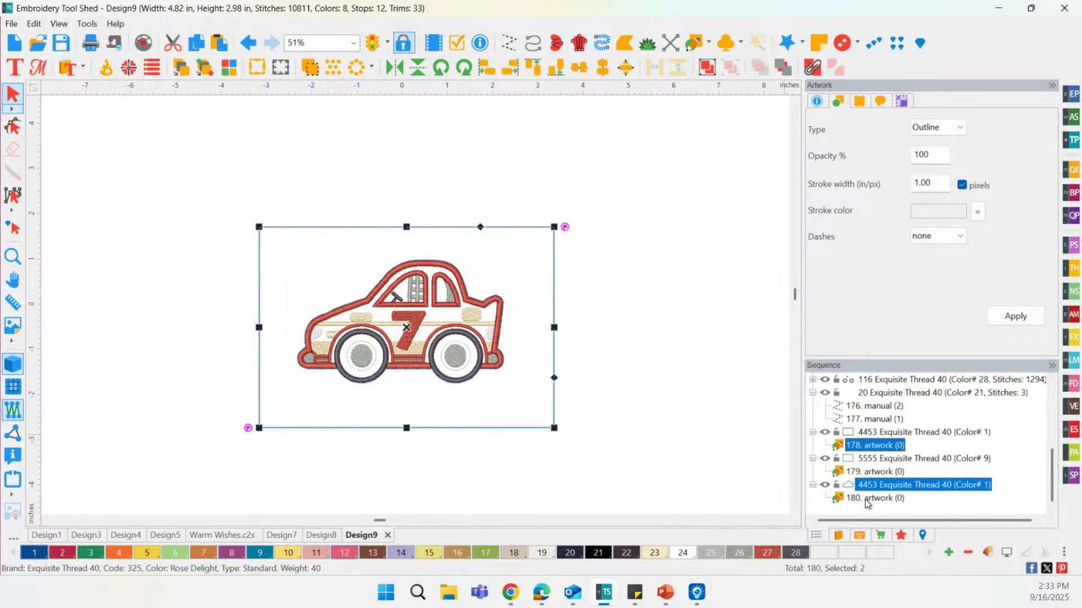
click(811, 67)
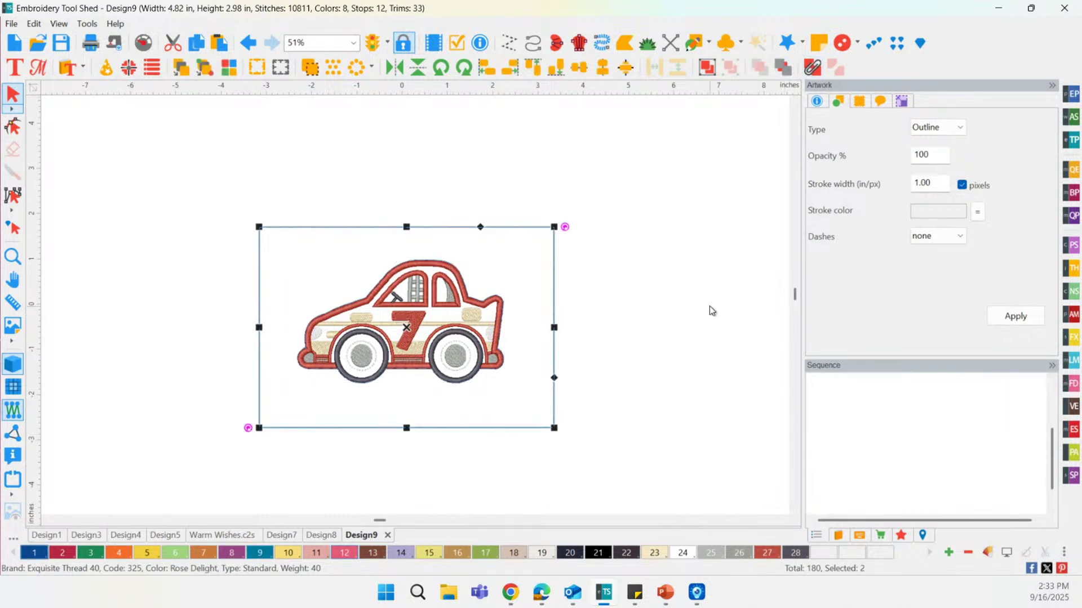
click(901, 535)
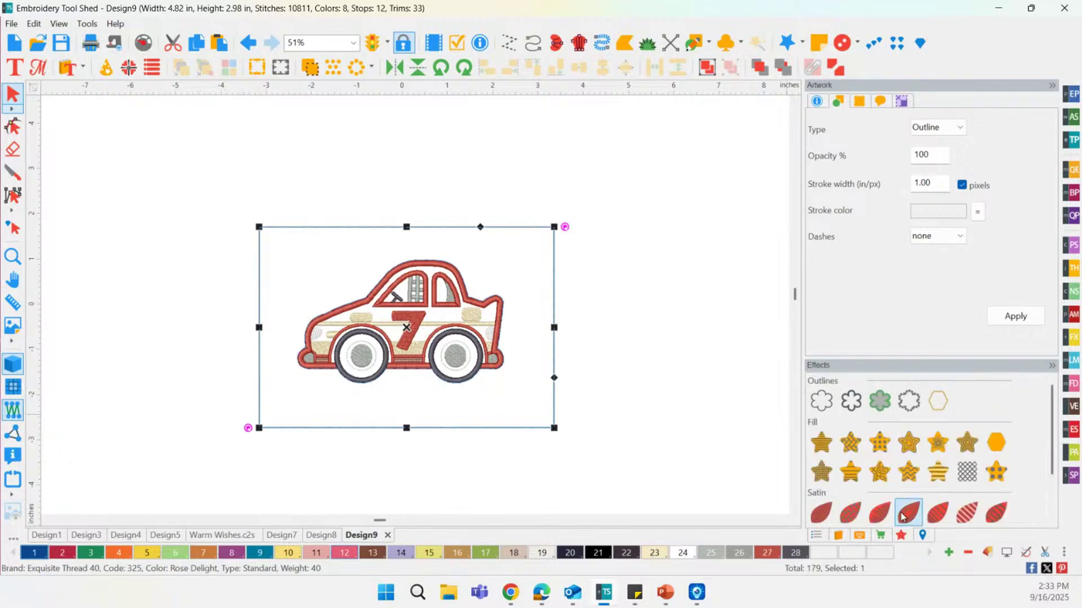
click(879, 449)
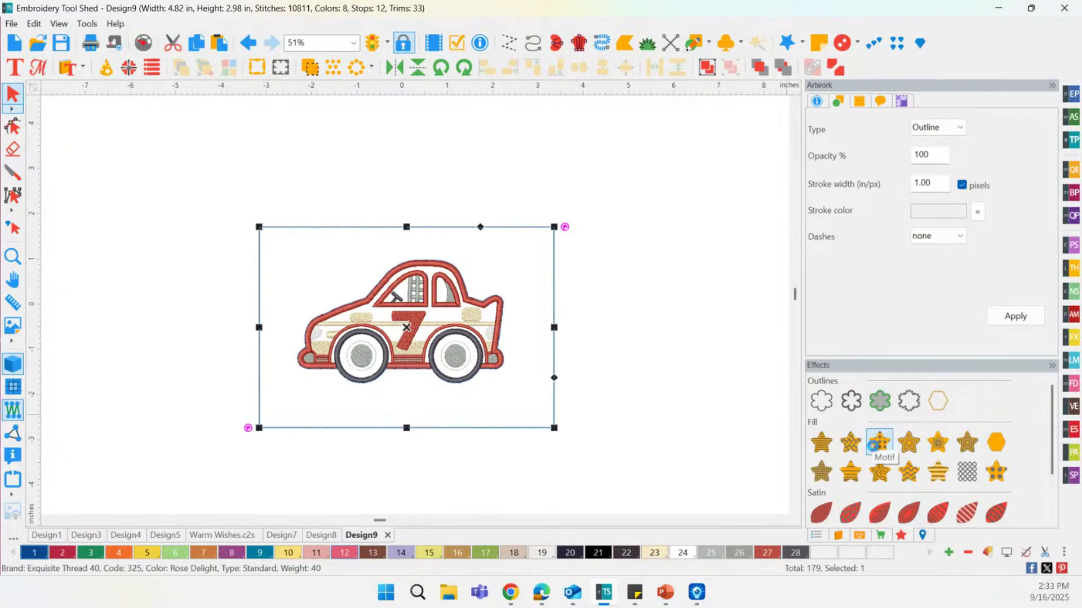
Apply a Steil outline to the color 9 rectangle around the car background and deselect it.
click(816, 535)
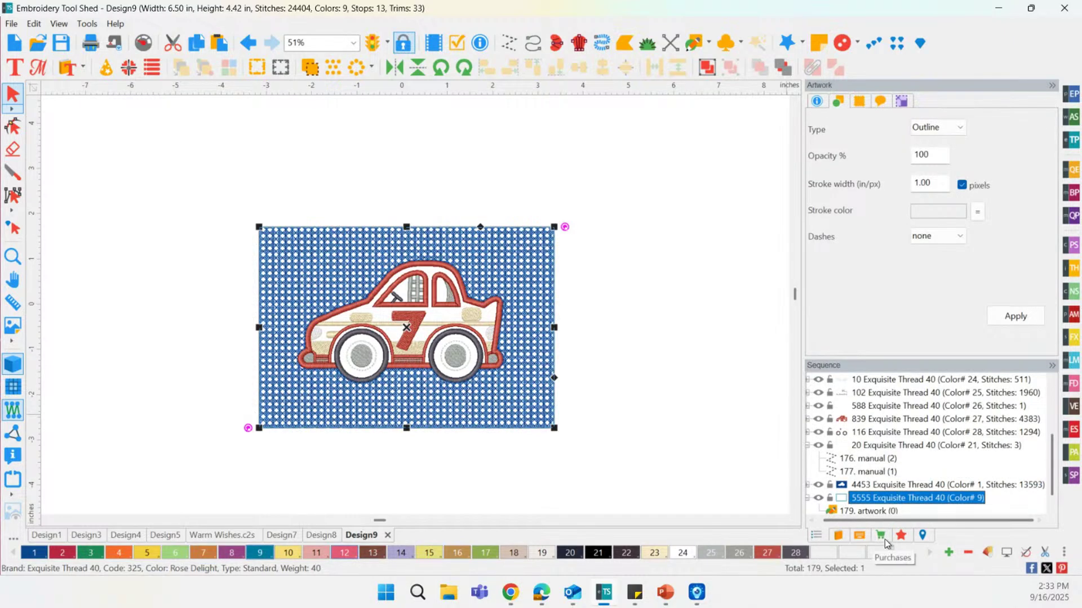
click(879, 535)
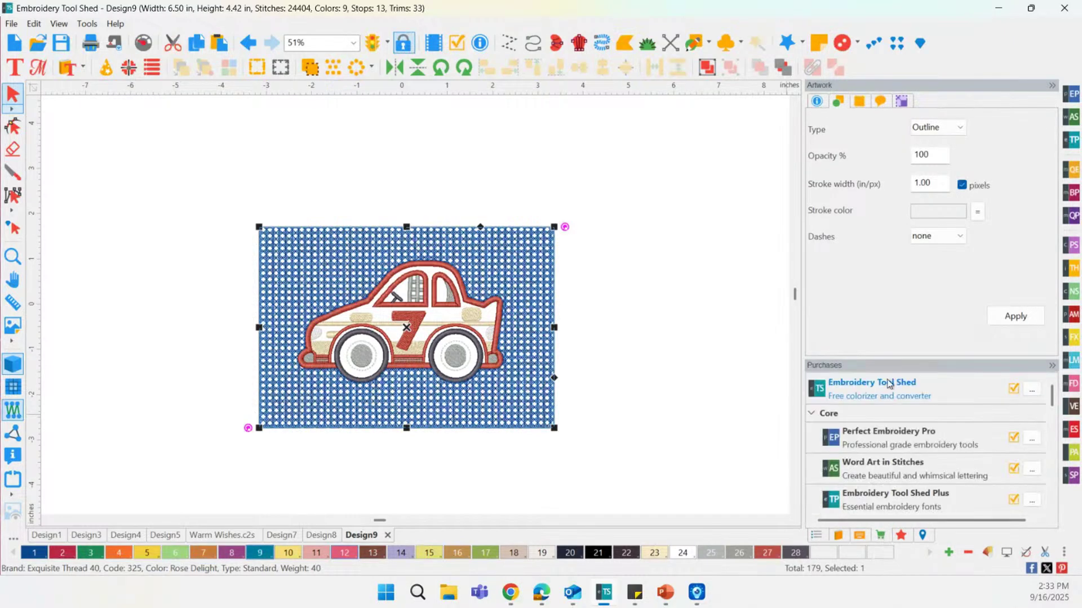
click(901, 535)
click(855, 400)
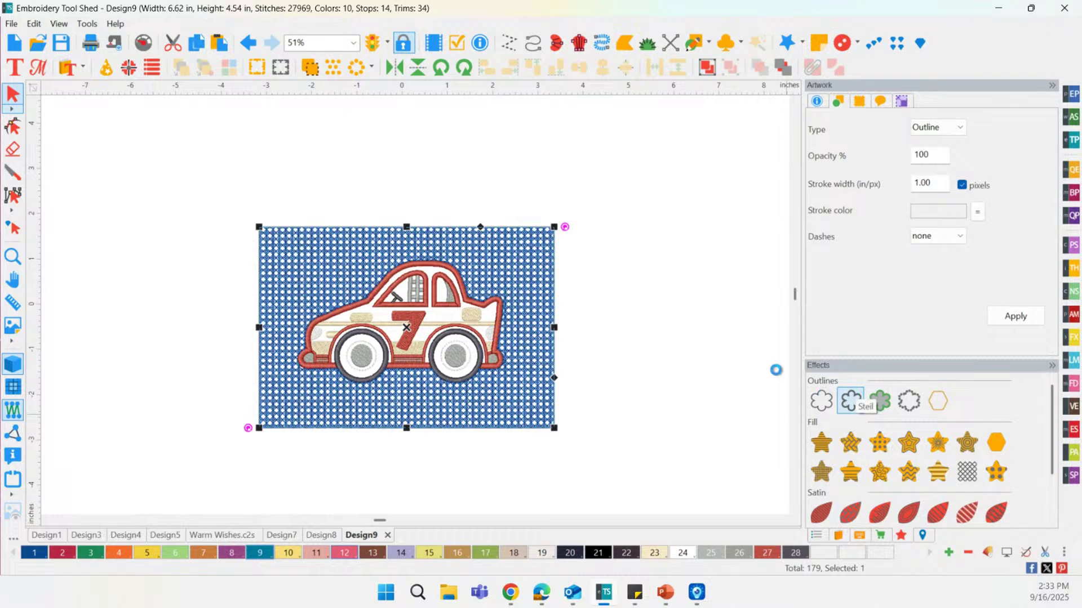
click(649, 321)
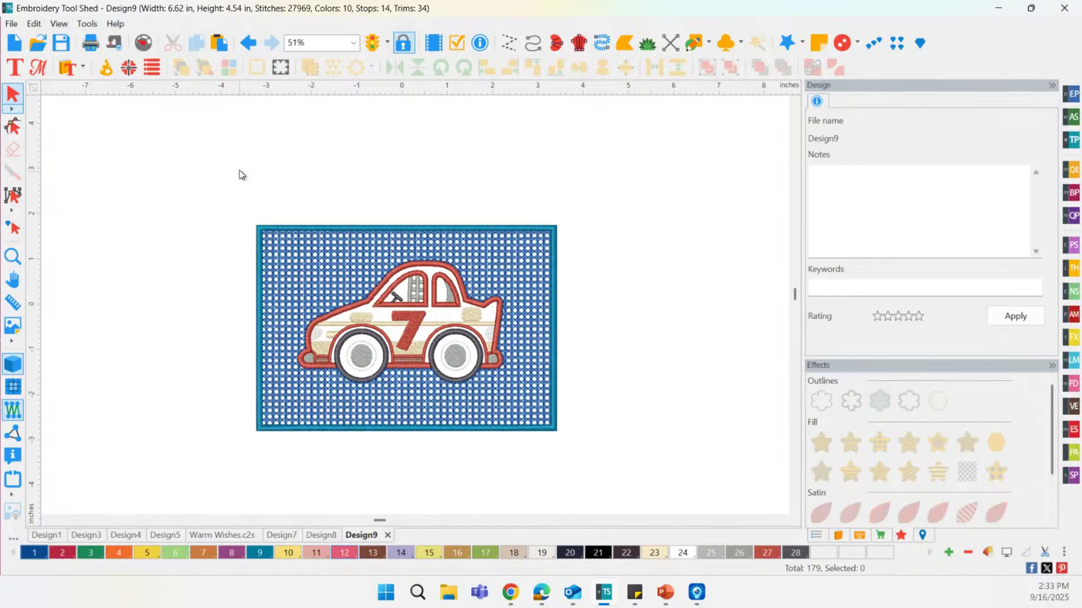
Select the entire car design and recolor it with a single red thread, leaving nothing selected.
drag(140, 160, 697, 542)
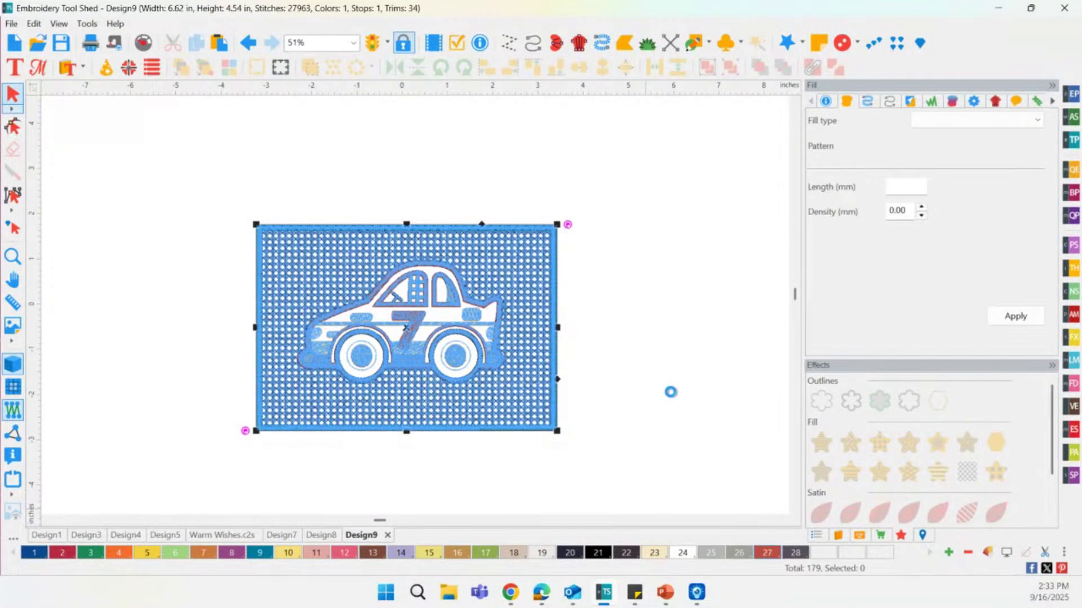
click(661, 394)
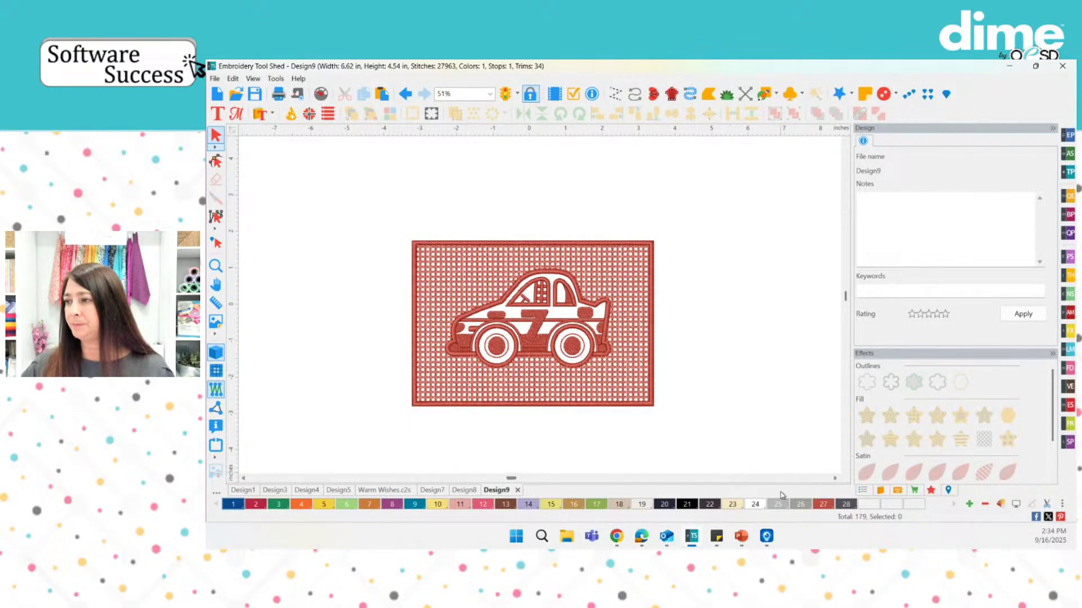
Switch to the PowerPoint slide show to view the Nap Blocker and EMBOSS slide.
mouse_move(760, 545)
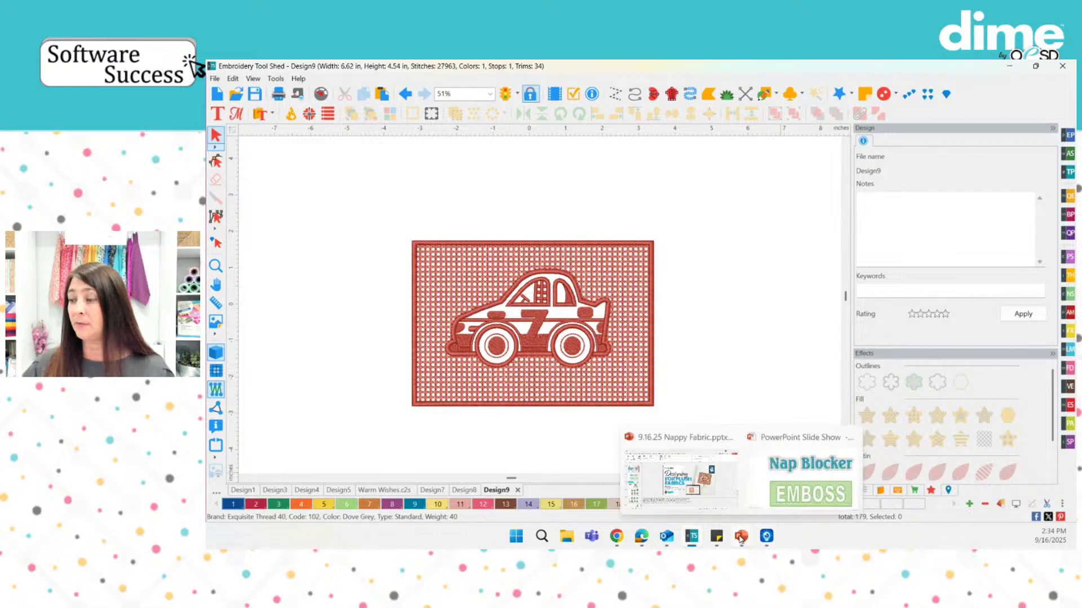
click(764, 506)
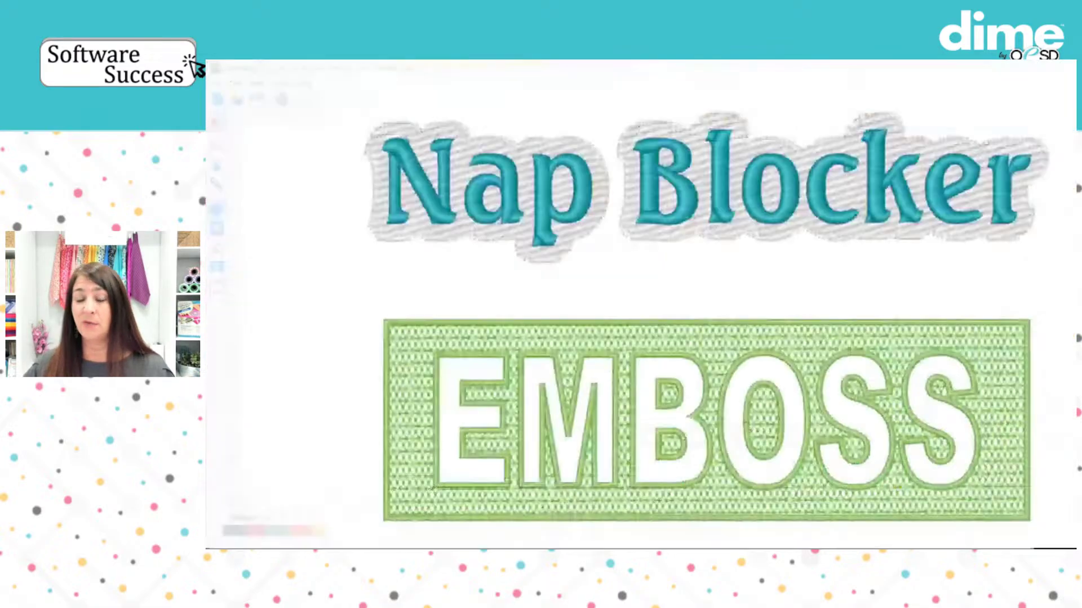
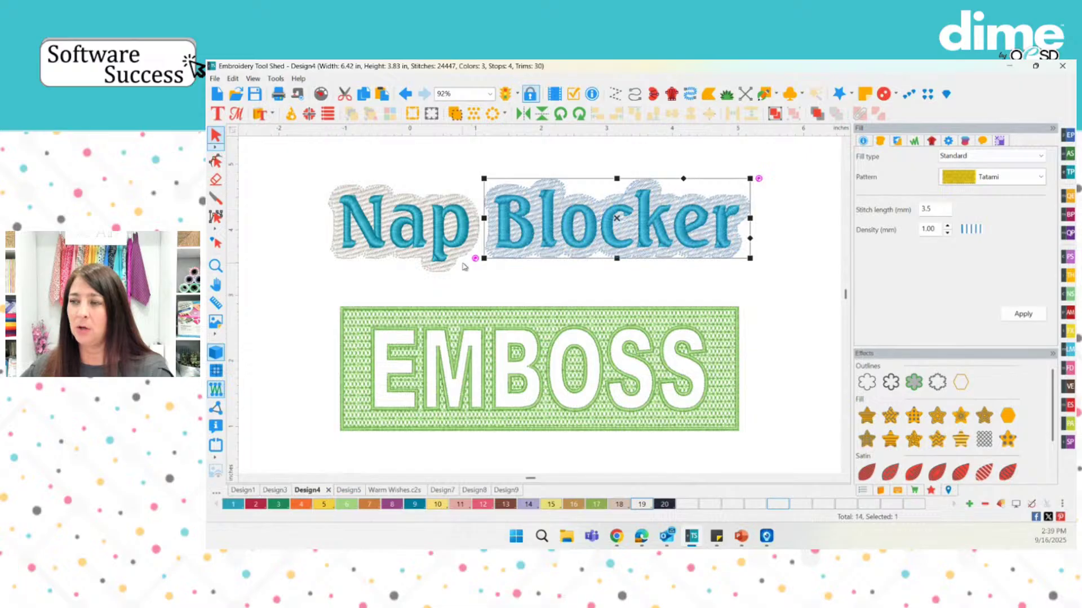
Deselect the nap blocker in Design4, start a new design and place an ABC monogram in it.
click(491, 274)
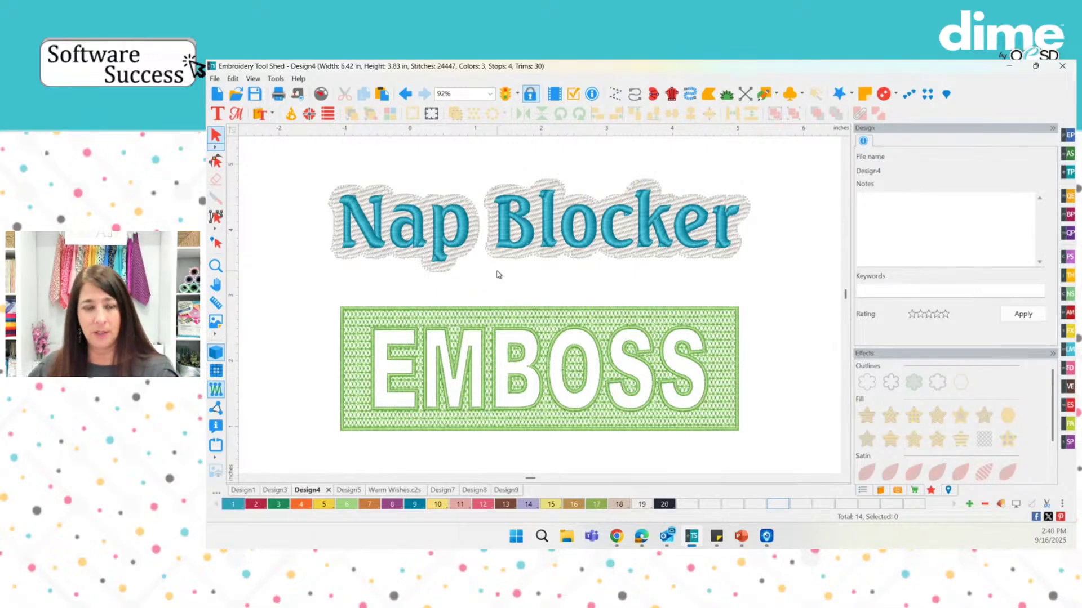
click(218, 95)
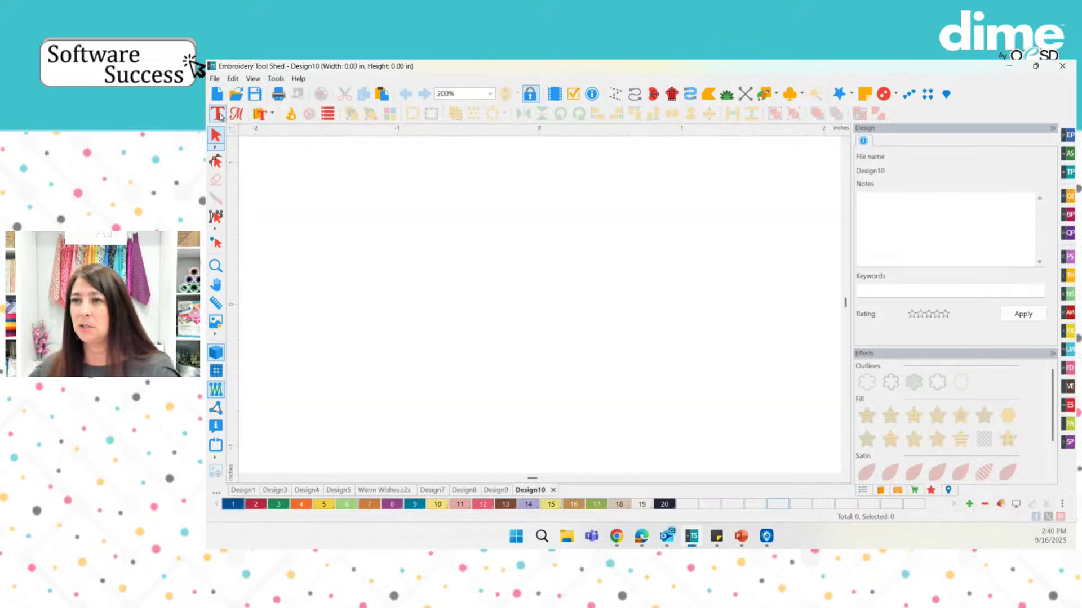
click(234, 114)
click(514, 314)
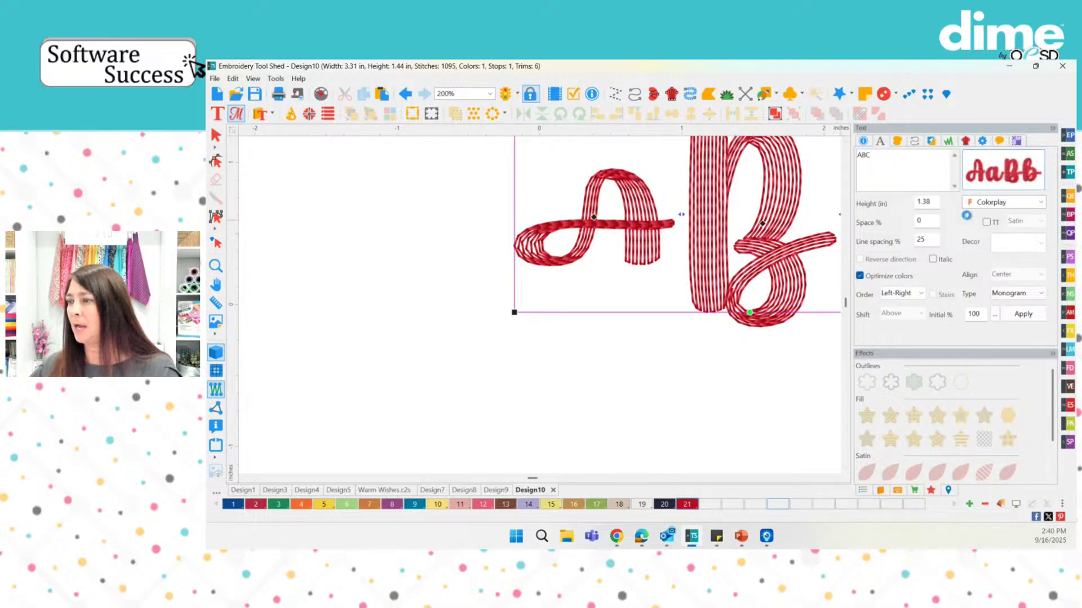
Change the ABC monogram's font to Asbury Grid from the font catalog.
click(985, 174)
click(673, 300)
scroll(682, 299, up, 3)
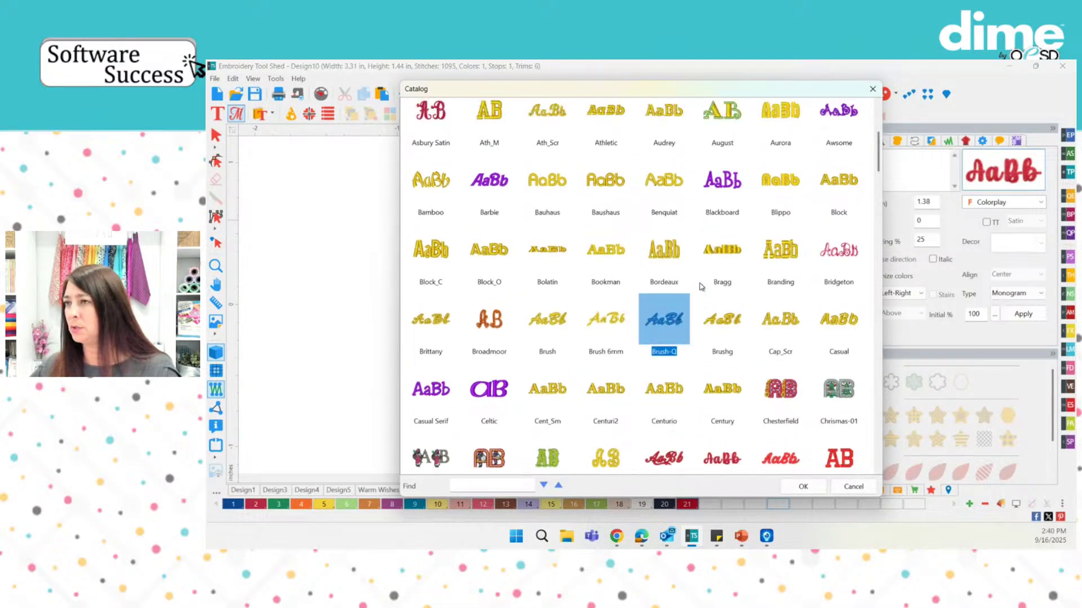
scroll(688, 278, up, 2)
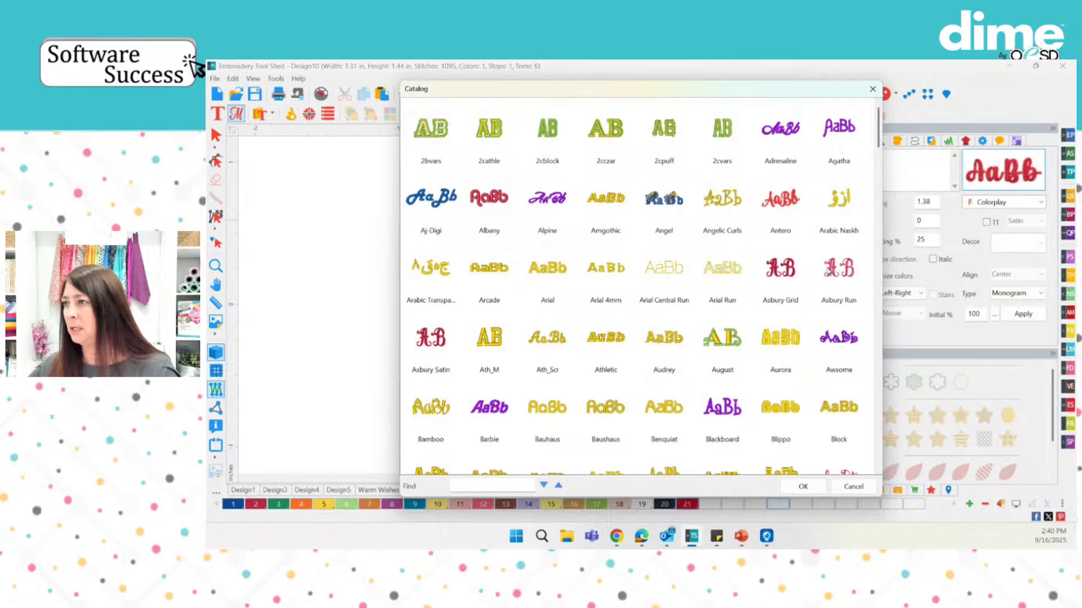
click(789, 274)
double_click(773, 271)
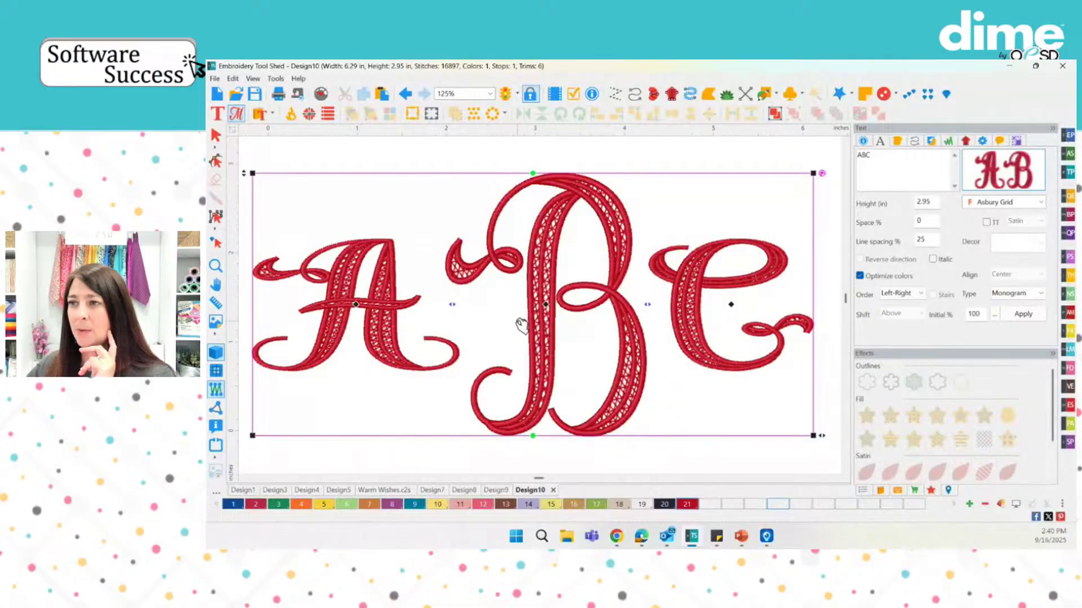
Slightly tighten the spacing between the monogram's A and B.
drag(452, 305, 448, 305)
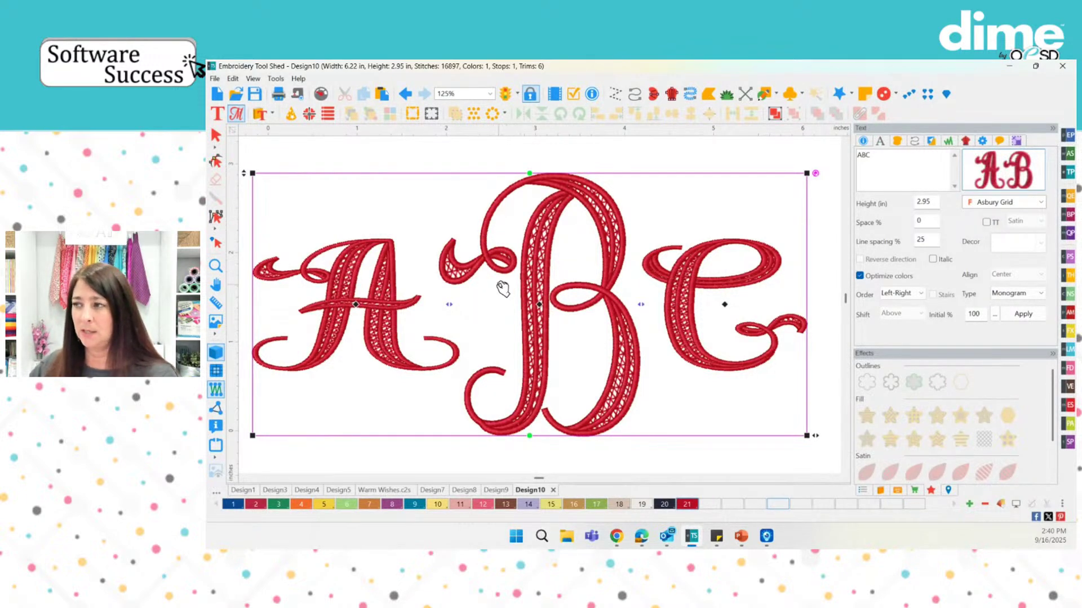
scroll(510, 287, down, 2)
scroll(521, 290, down, 1)
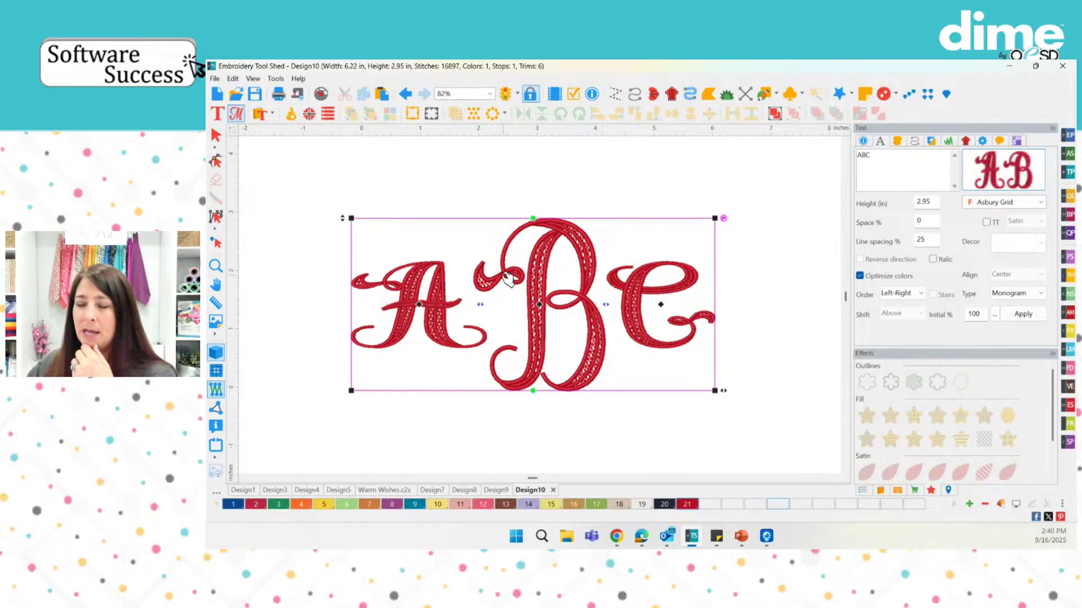
Select the monogram, start Create Outline for it and preview the outline at a distance of 0.08 in.
click(215, 135)
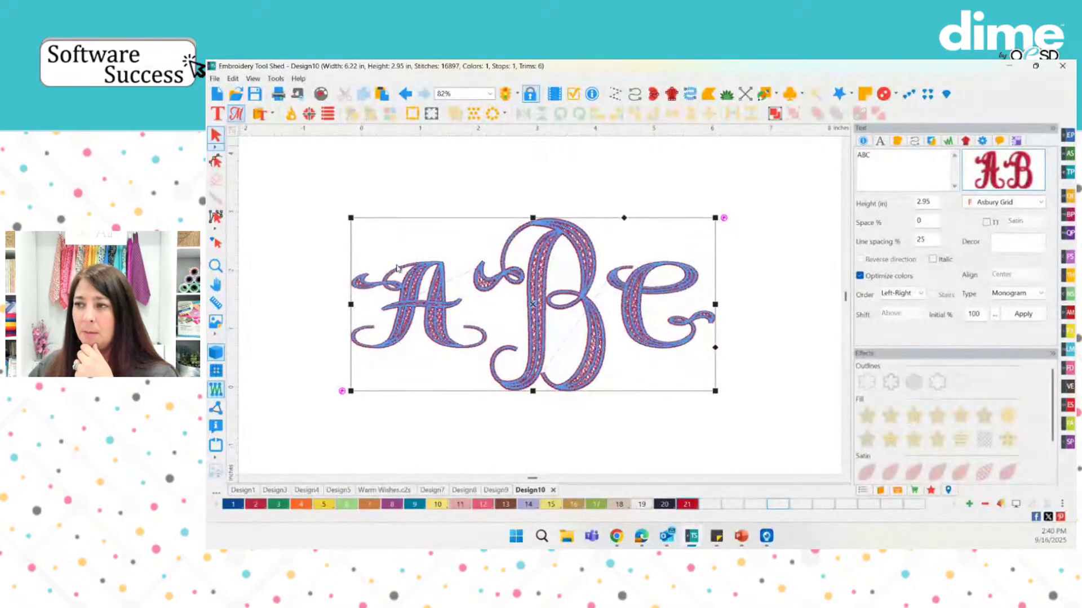
right_click(438, 290)
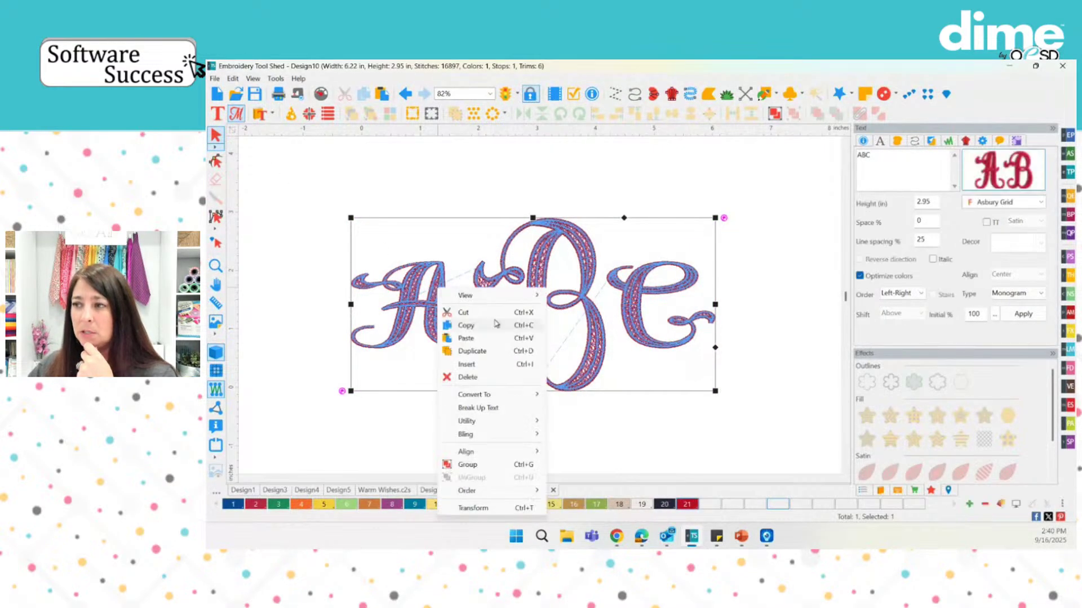
mouse_move(524, 416)
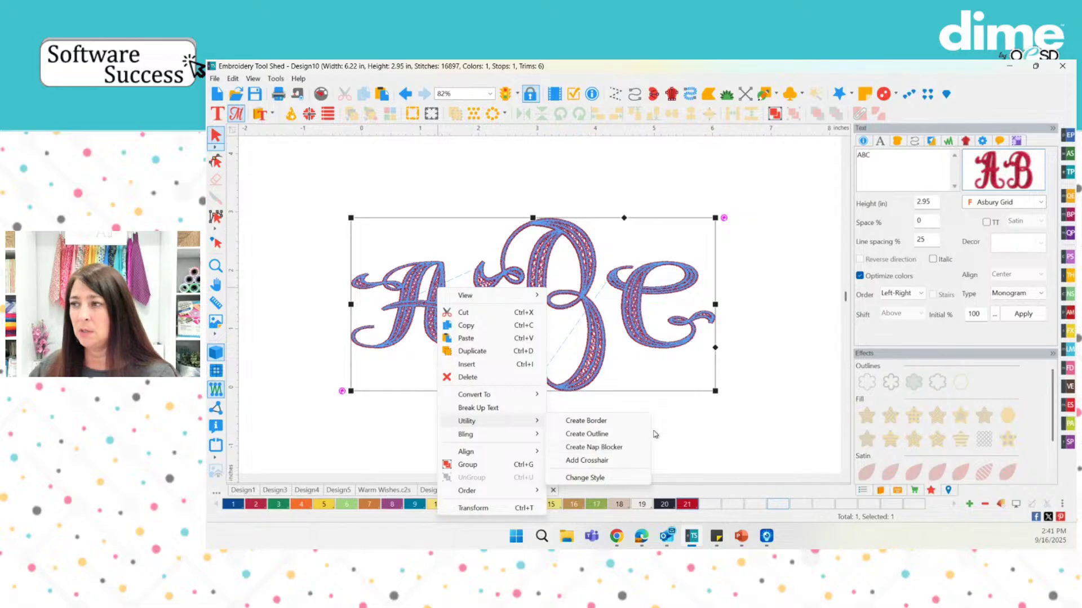
right_click(568, 320)
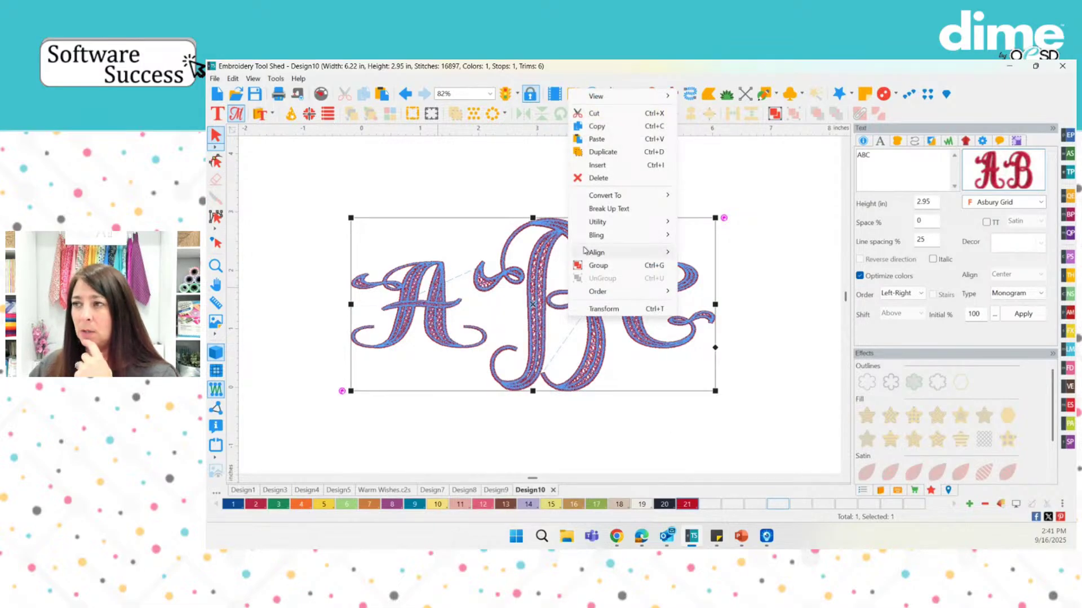
mouse_move(604, 226)
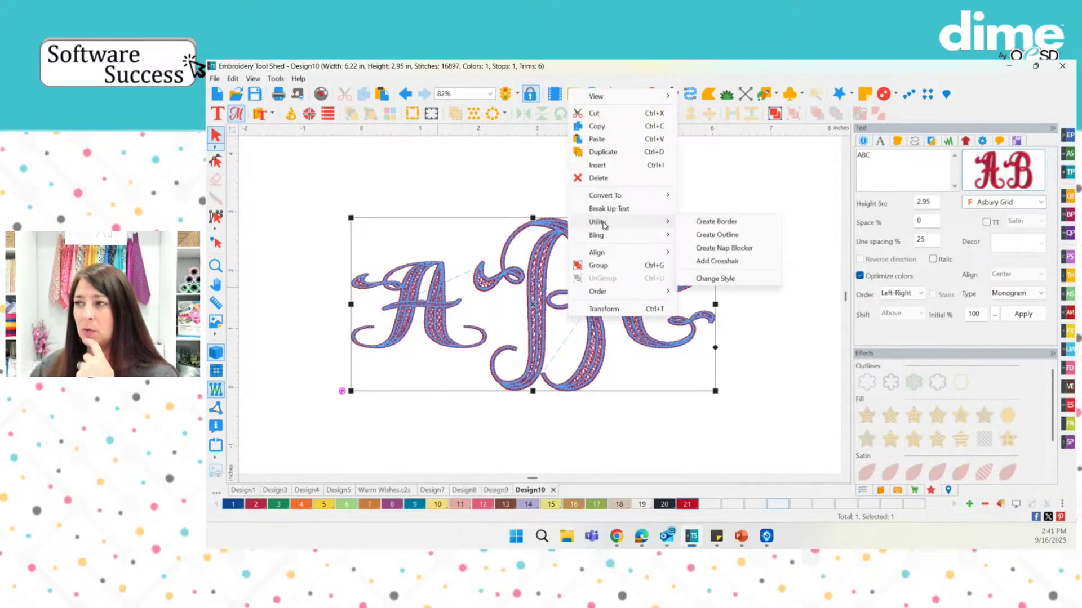
click(729, 235)
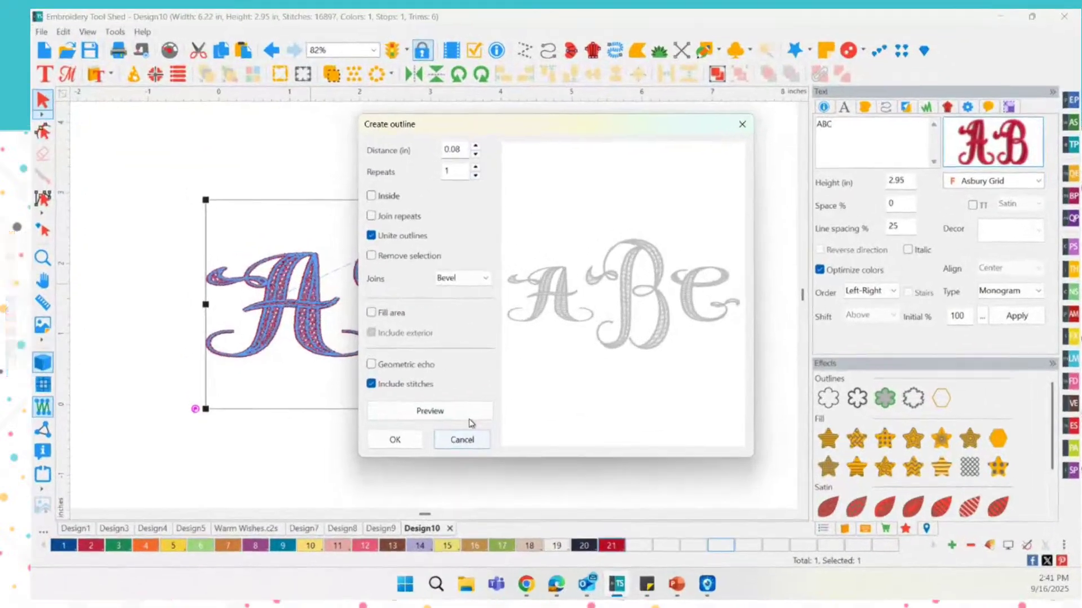
click(574, 394)
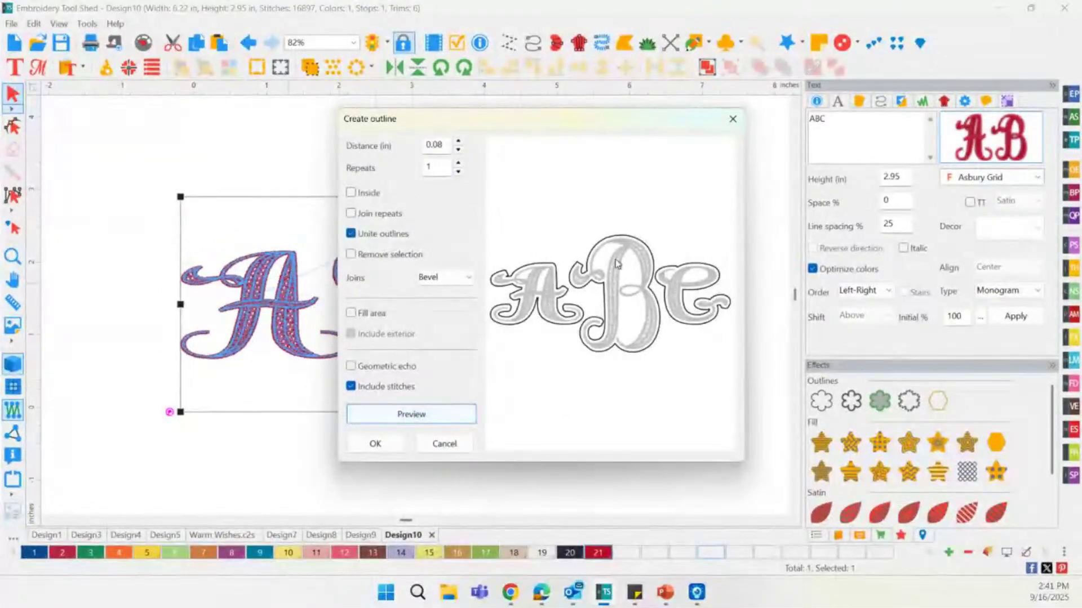
Set the outline distance to 0.14 in, preview it and create the outline around the monogram.
click(459, 141)
click(459, 142)
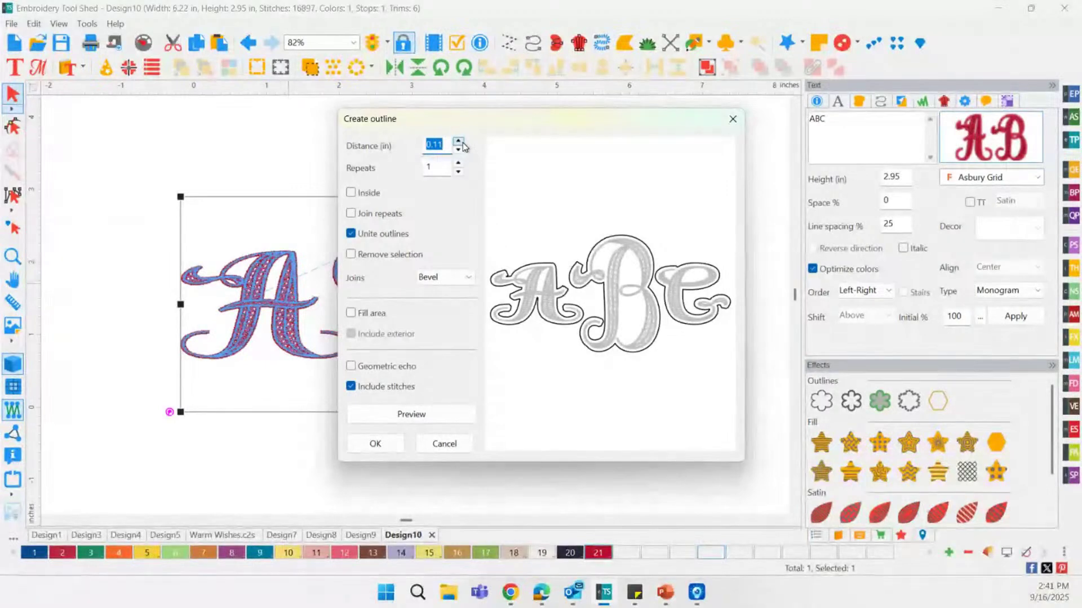
click(458, 141)
click(458, 141)
click(456, 414)
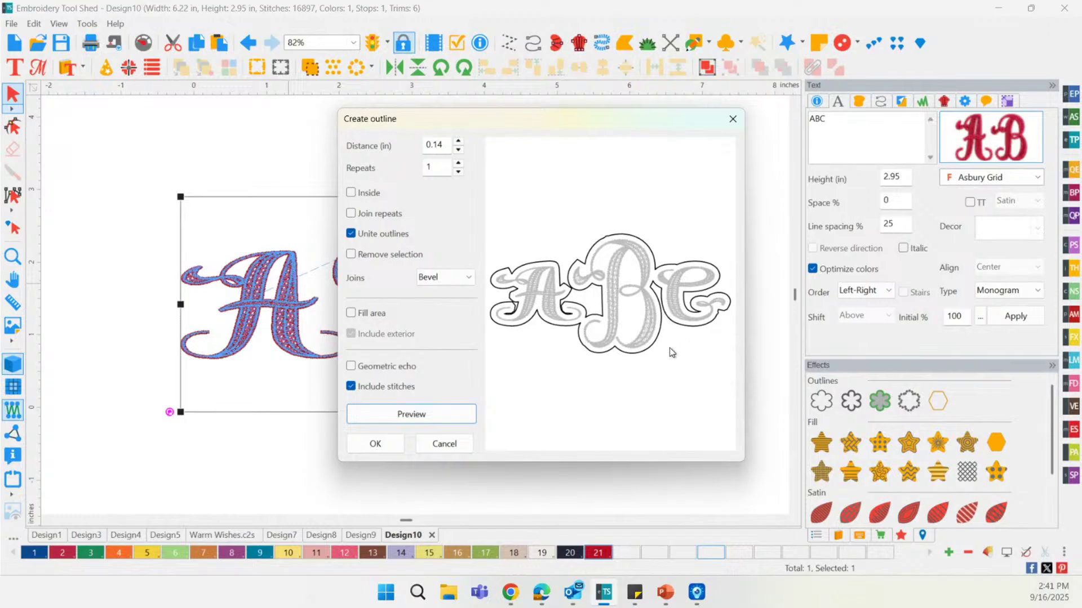
click(370, 443)
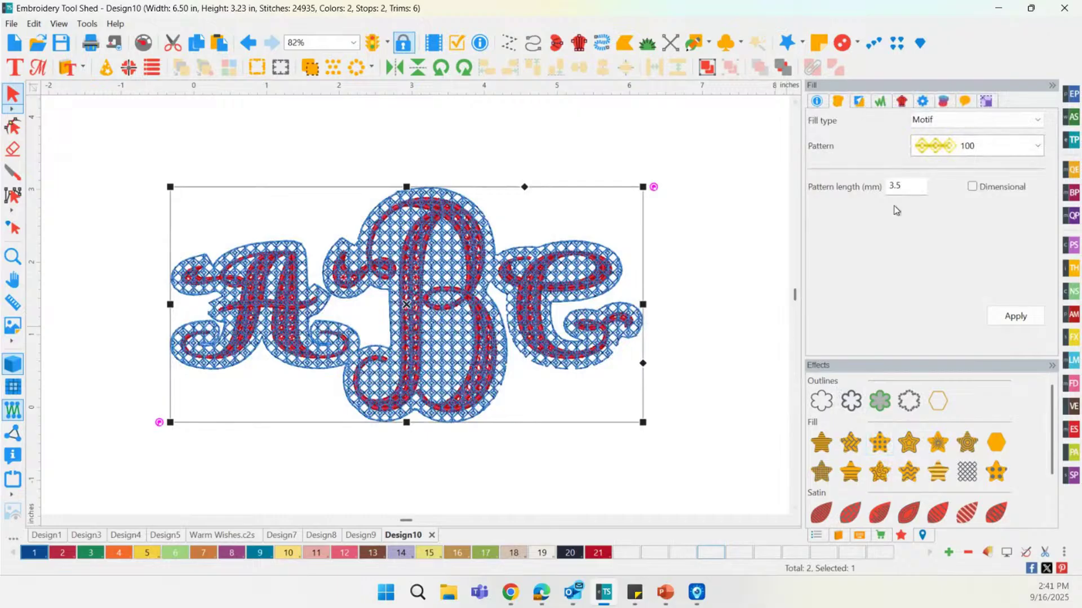
Change the Motif fill pattern of the shape behind the monogram to 128 and apply it.
click(953, 151)
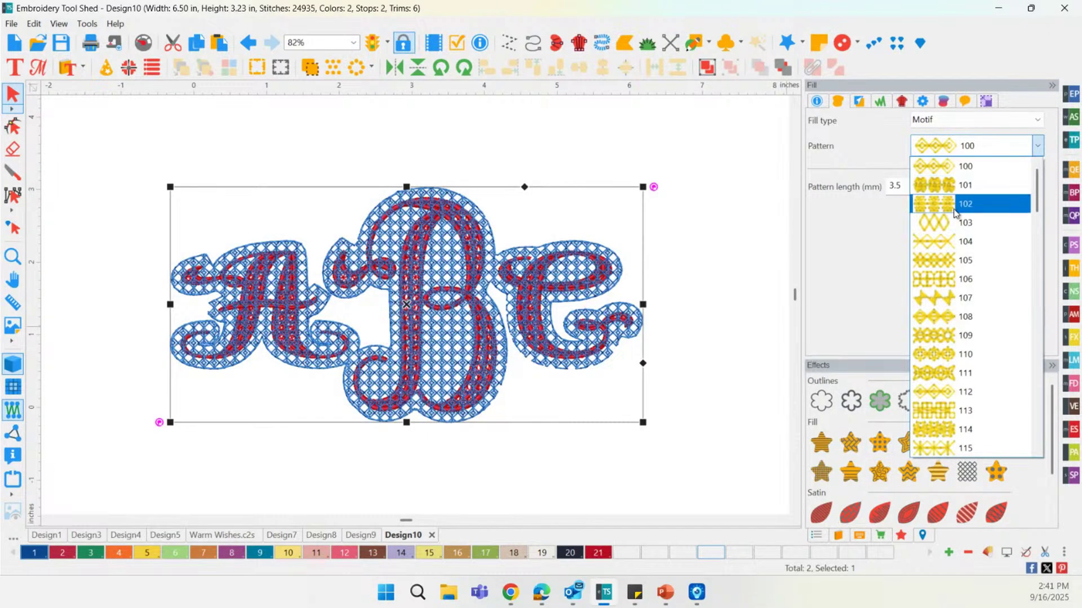
scroll(964, 231, down, 8)
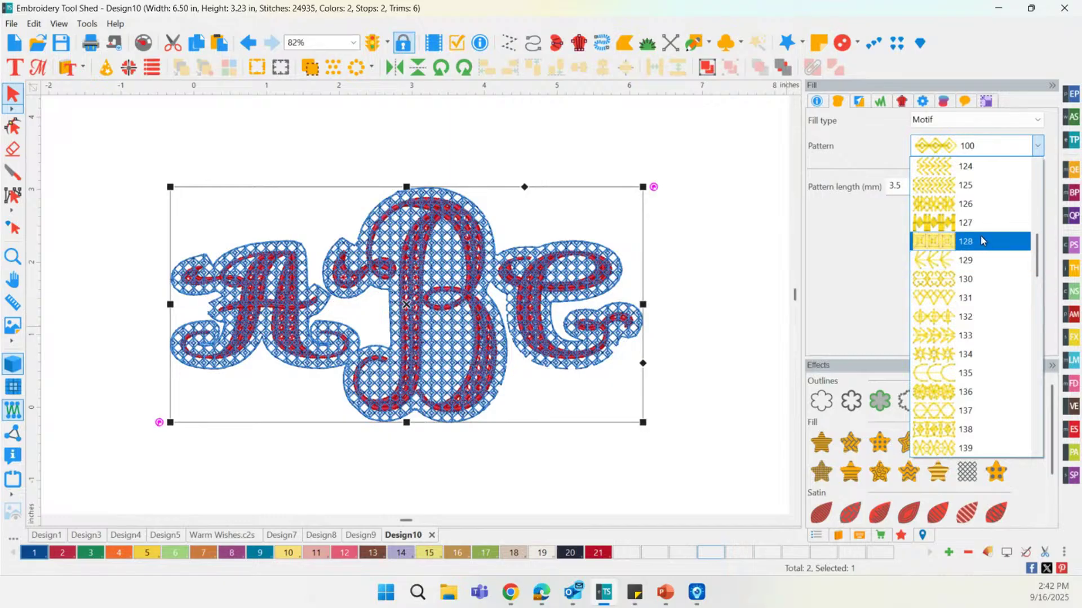
click(982, 241)
click(1000, 315)
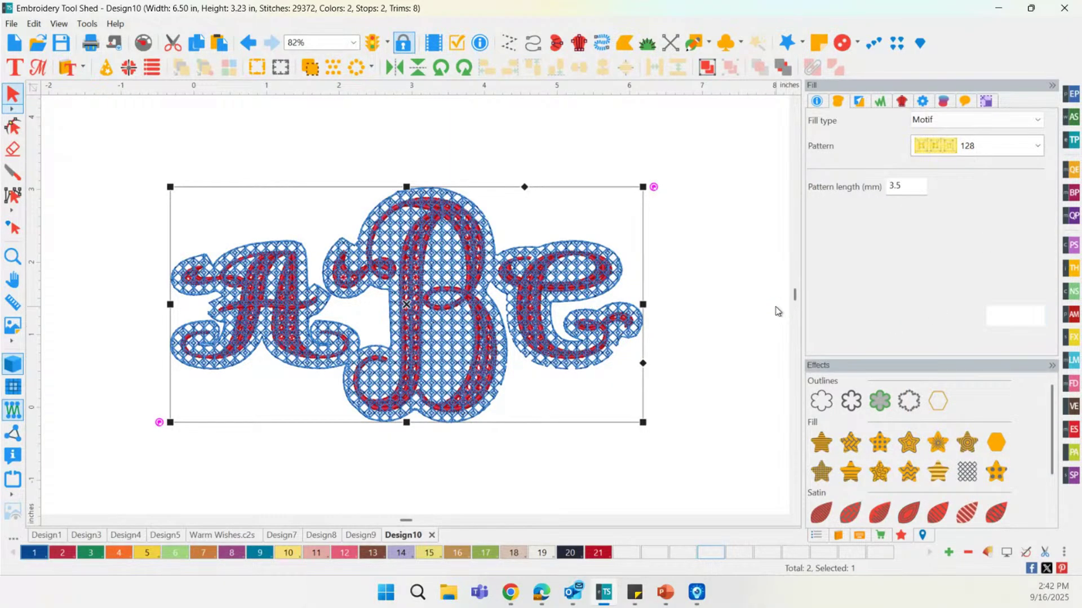
Send the Motif-filled background shape behind the ABC monogram lettering.
click(700, 369)
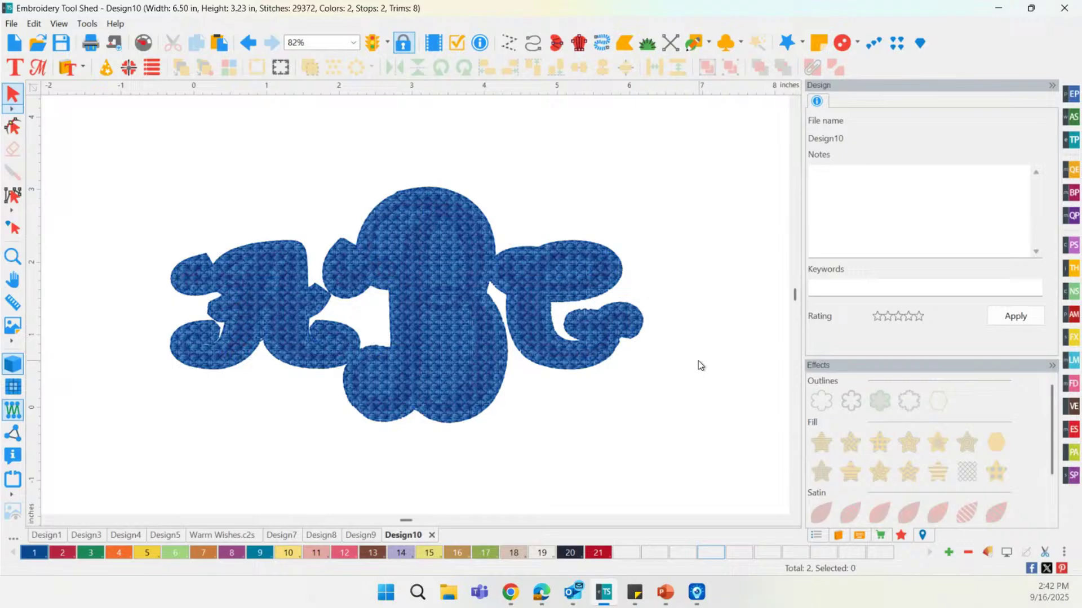
click(449, 320)
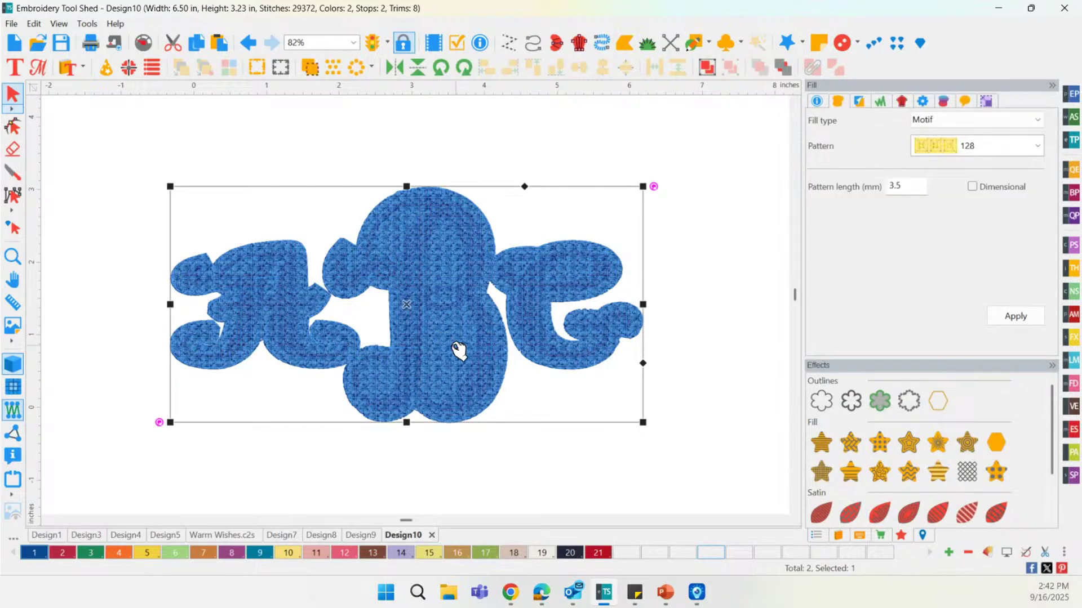
click(784, 67)
click(551, 379)
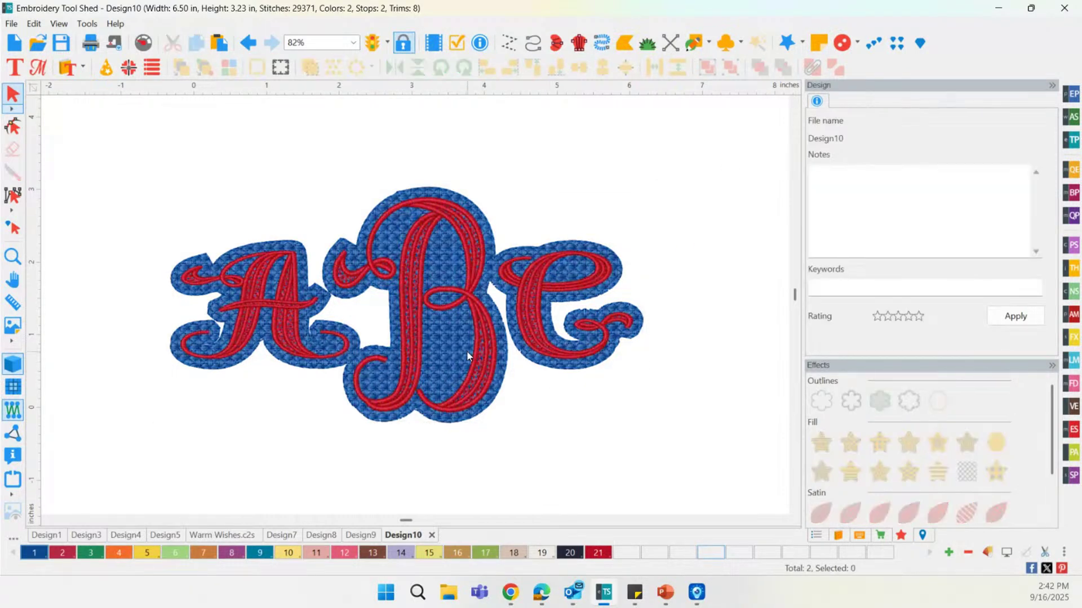
Select the monogram lettering and examine its stitches over the Motif background up close on the letter B.
click(450, 349)
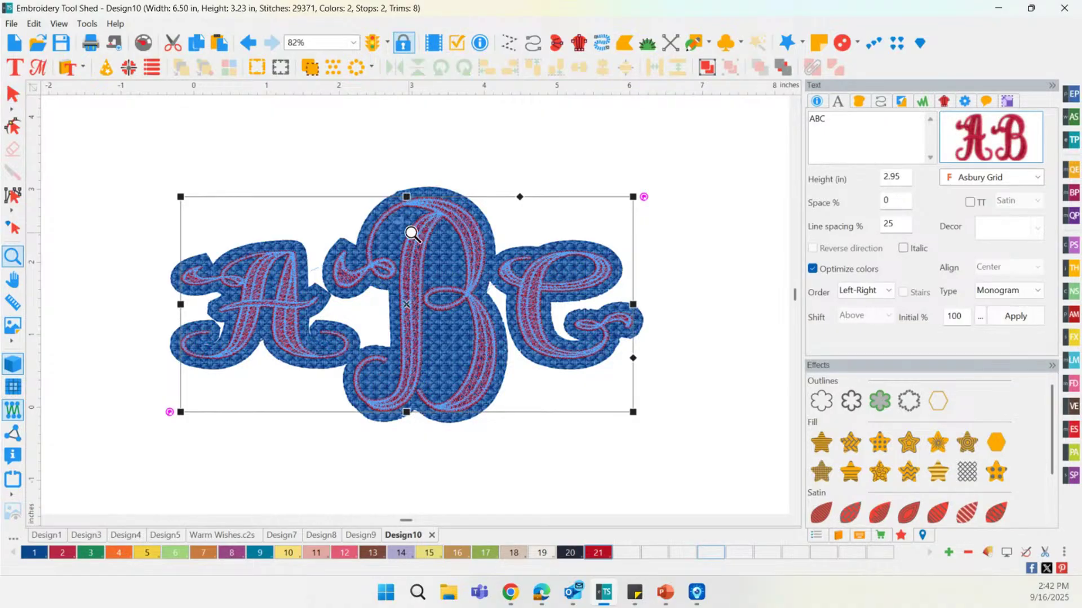
click(496, 339)
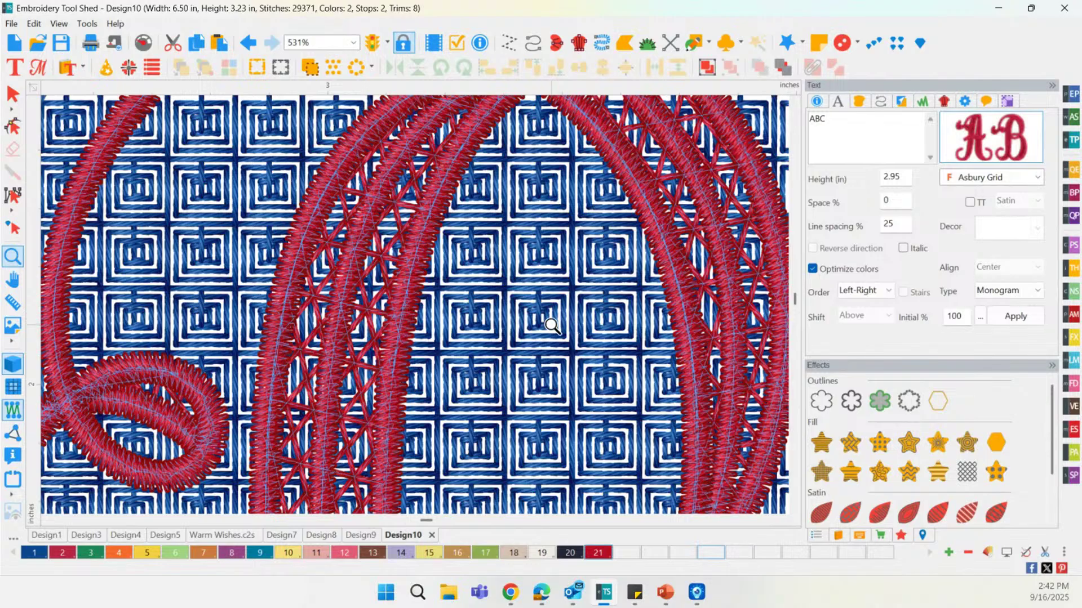
scroll(561, 341, down, 1)
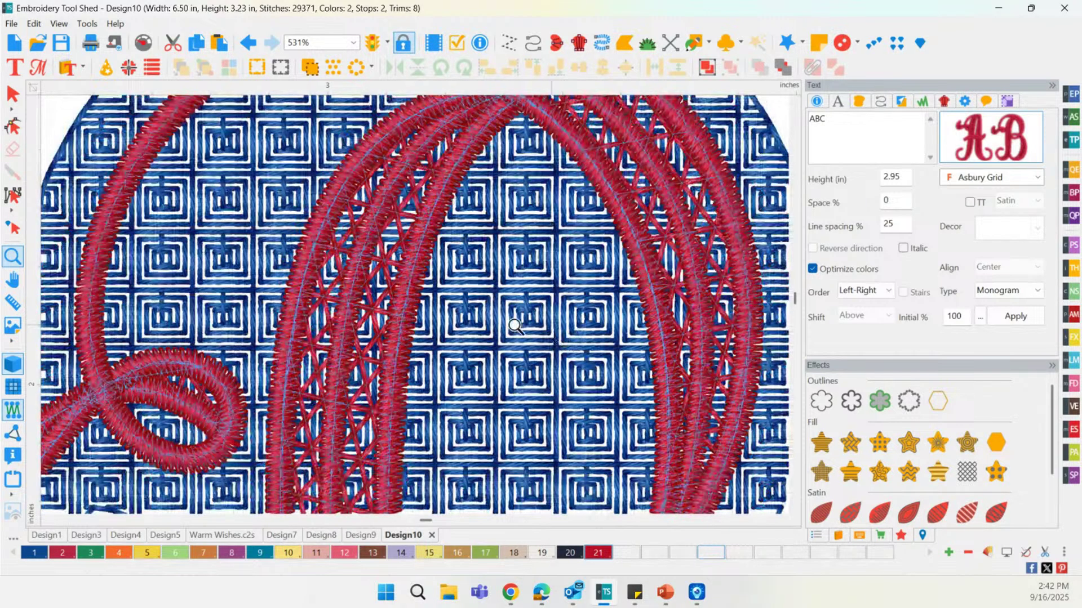
scroll(468, 317, down, 1)
scroll(355, 301, down, 1)
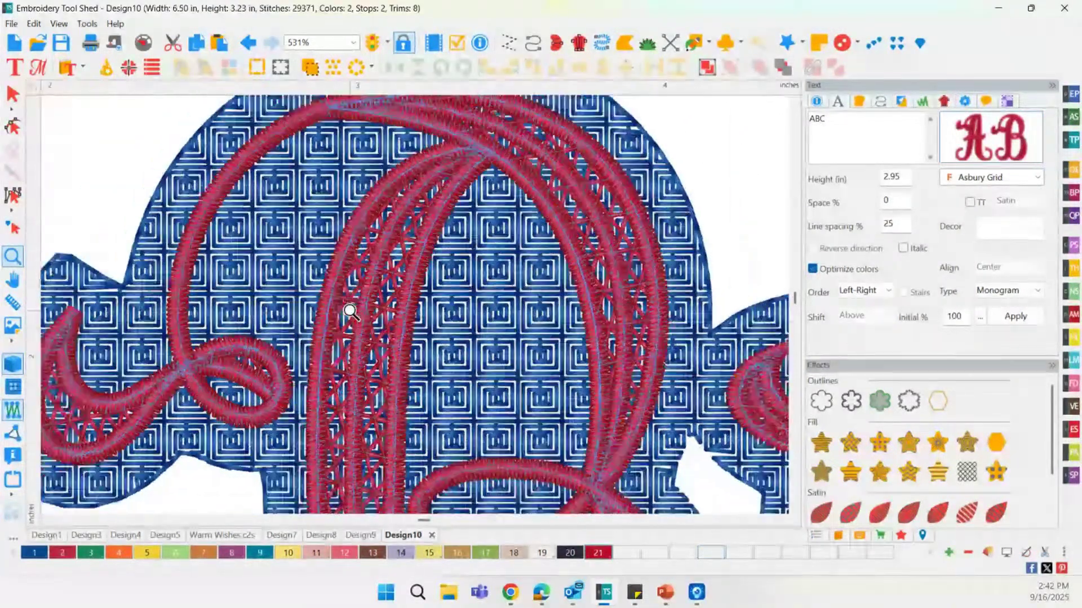
scroll(349, 307, down, 1)
scroll(490, 321, down, 1)
scroll(502, 341, down, 1)
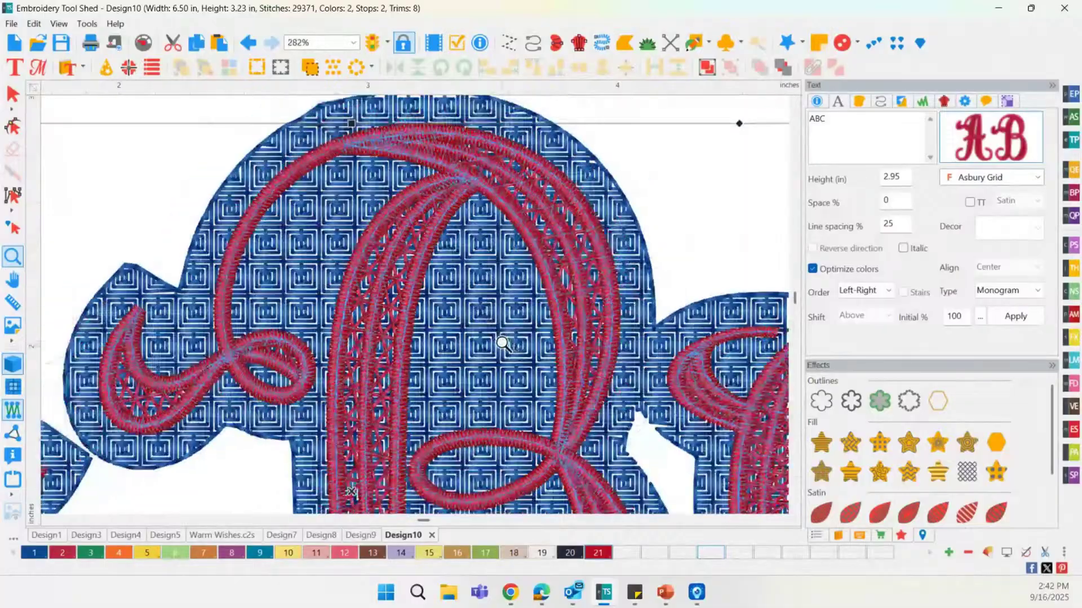
scroll(489, 338, down, 1)
scroll(482, 333, down, 1)
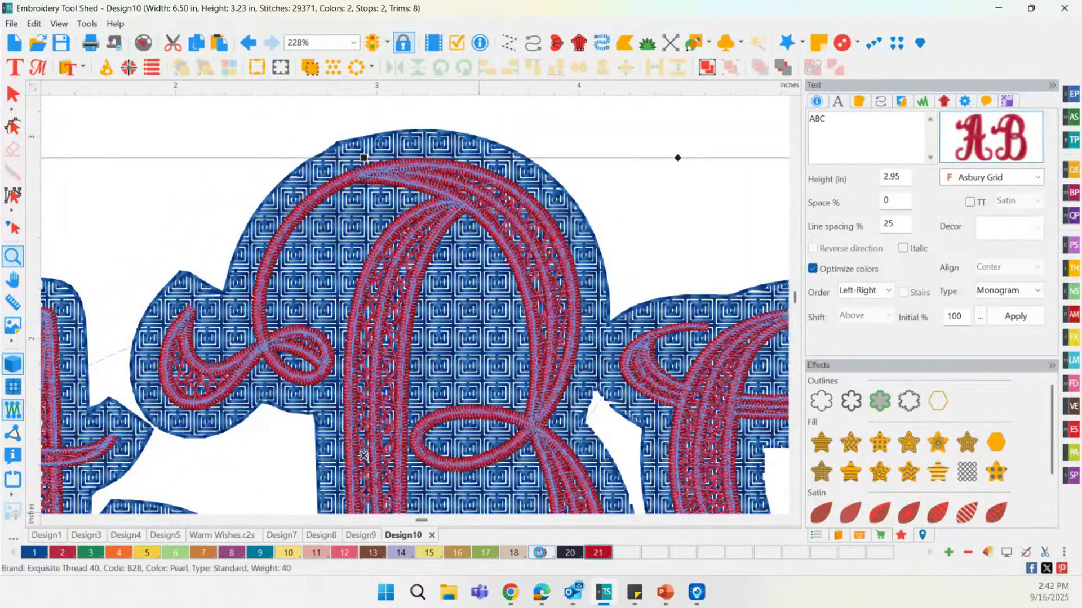
Try Pearl thread, color 19, on the monogram lettering and inspect it against the blue Motif background.
click(534, 551)
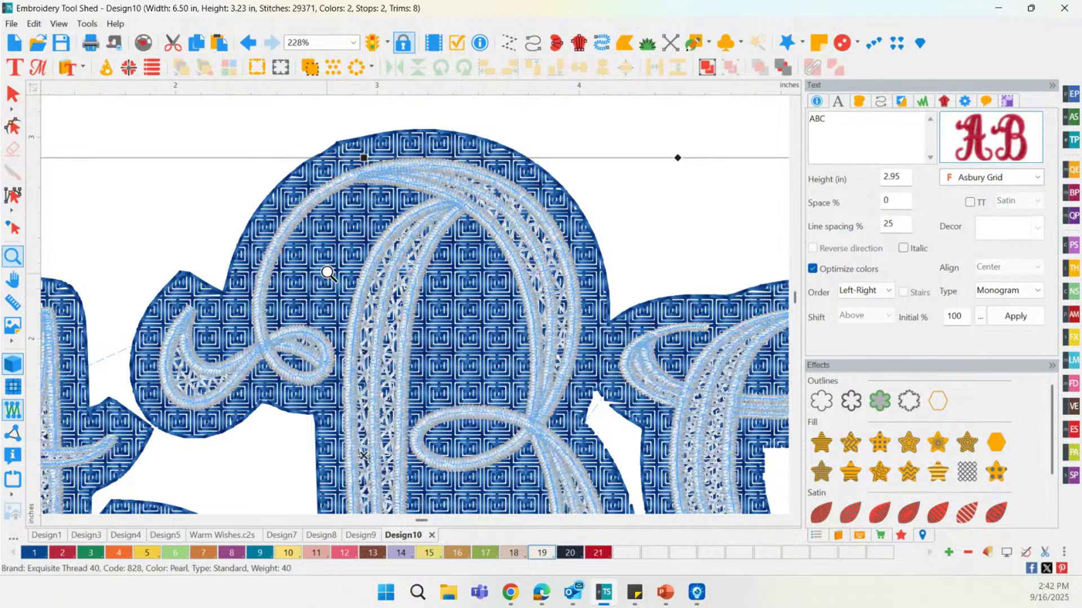
click(330, 271)
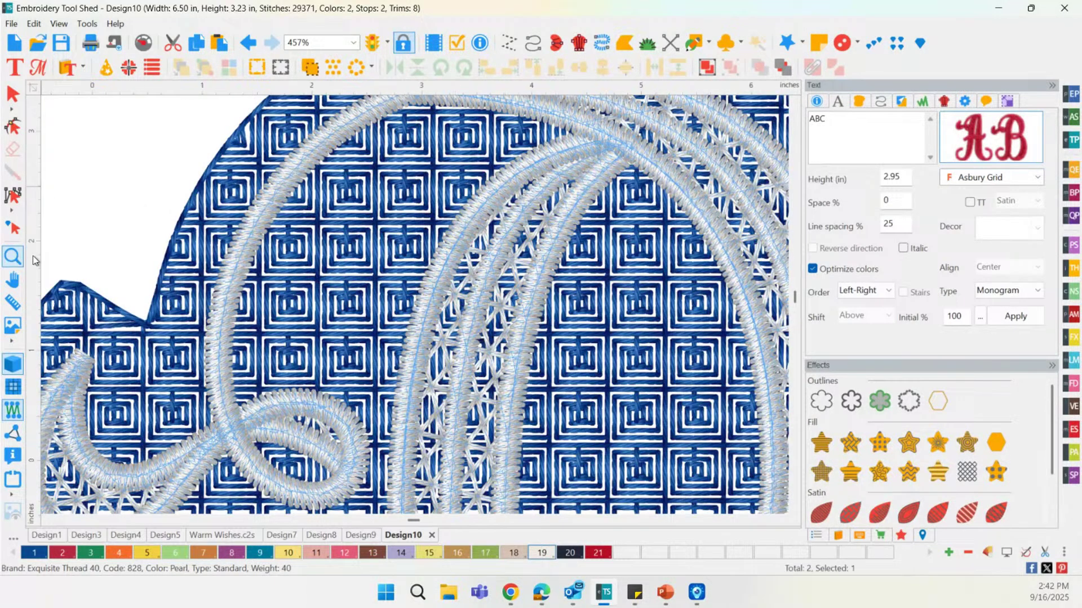
click(14, 257)
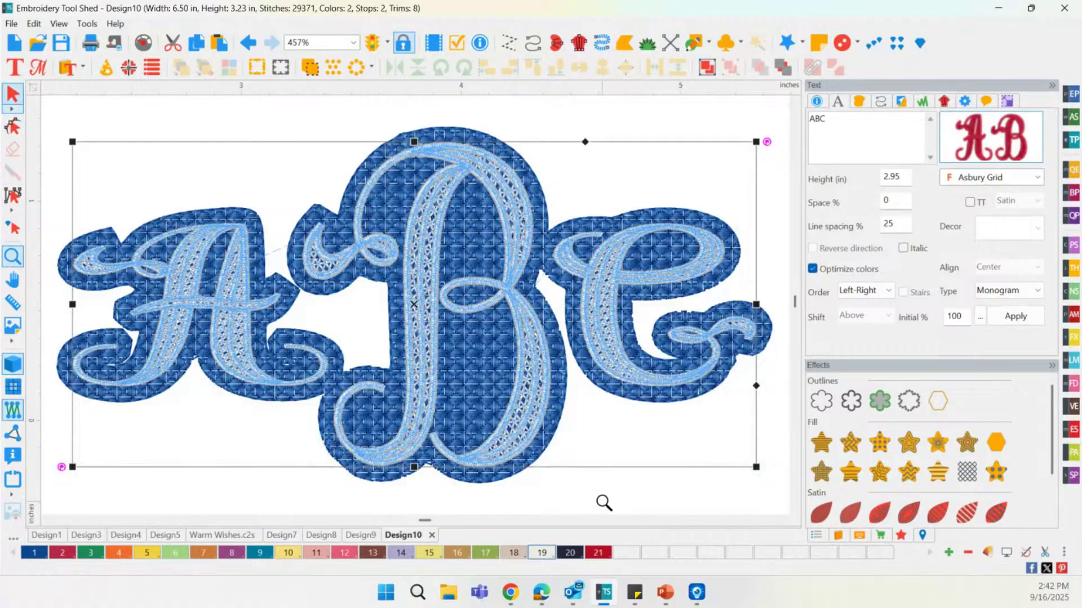
click(603, 502)
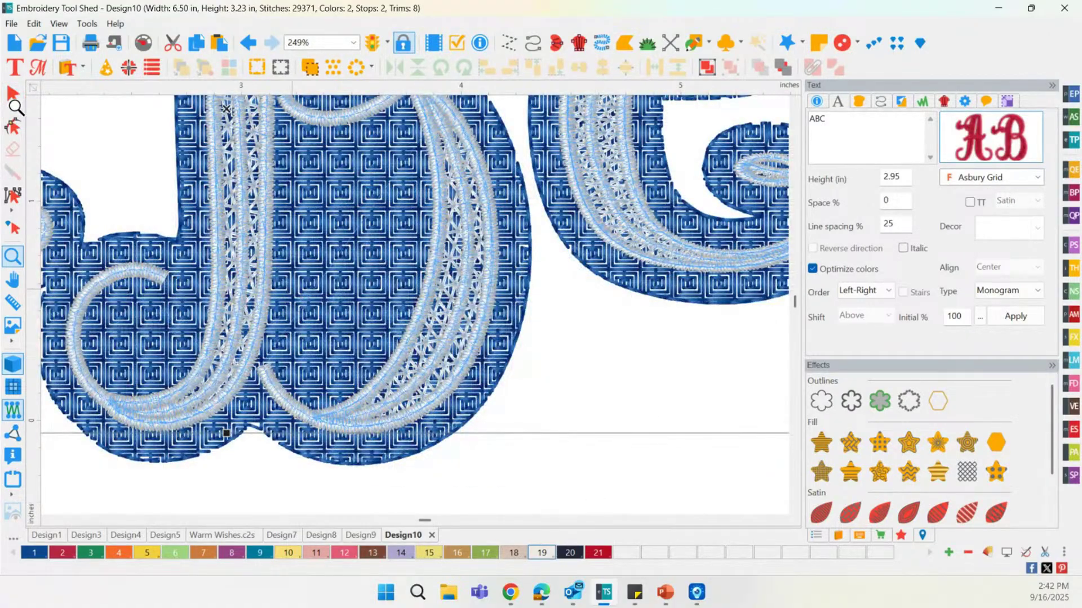
click(14, 257)
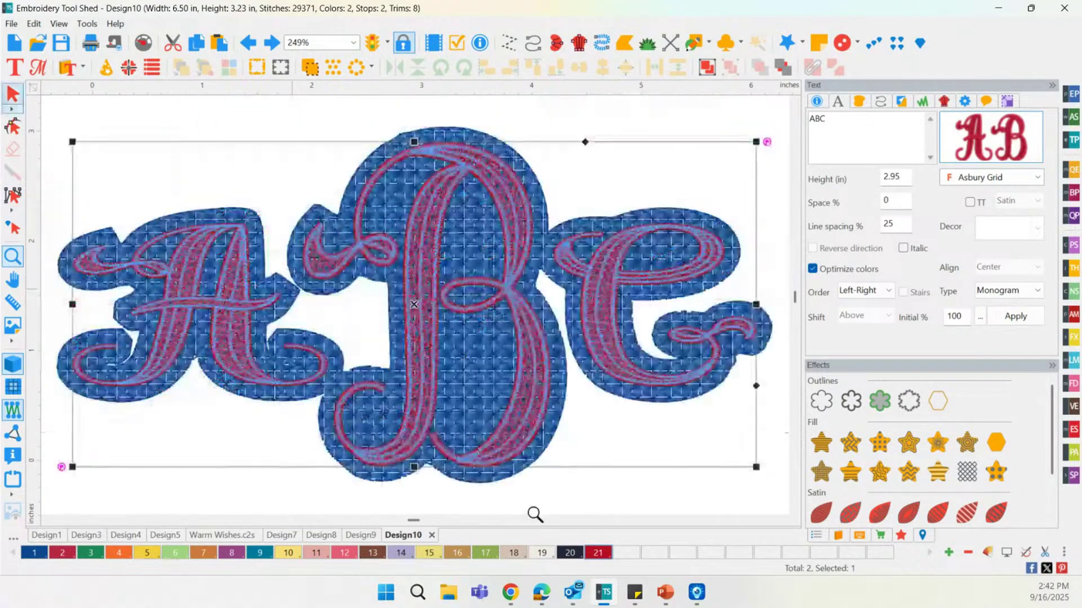
Recolor the Motif-filled background shape with Pearl thread, color 19.
click(11, 94)
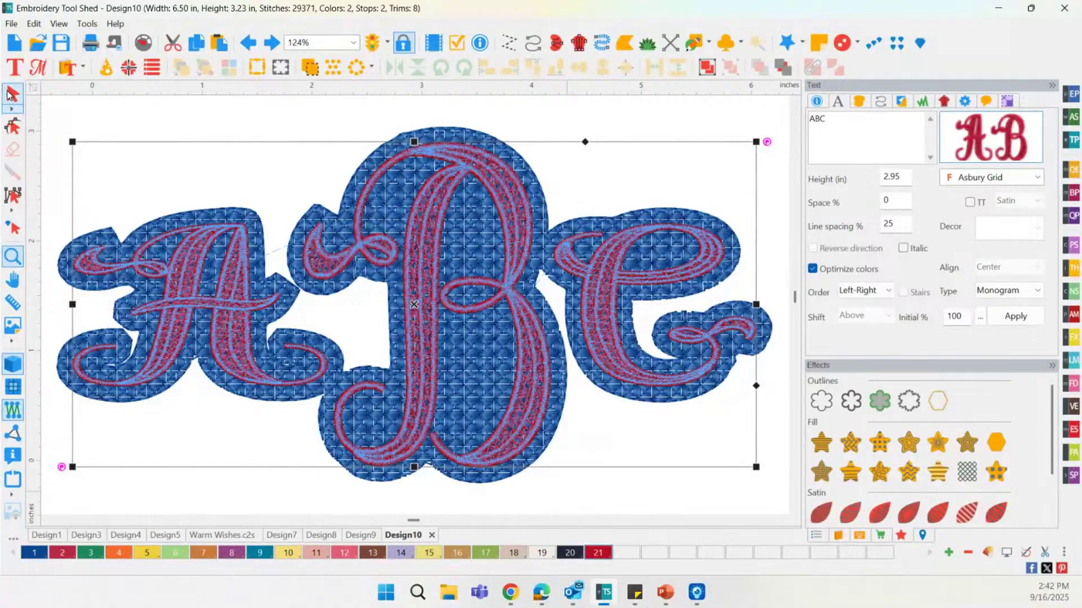
key(Tab)
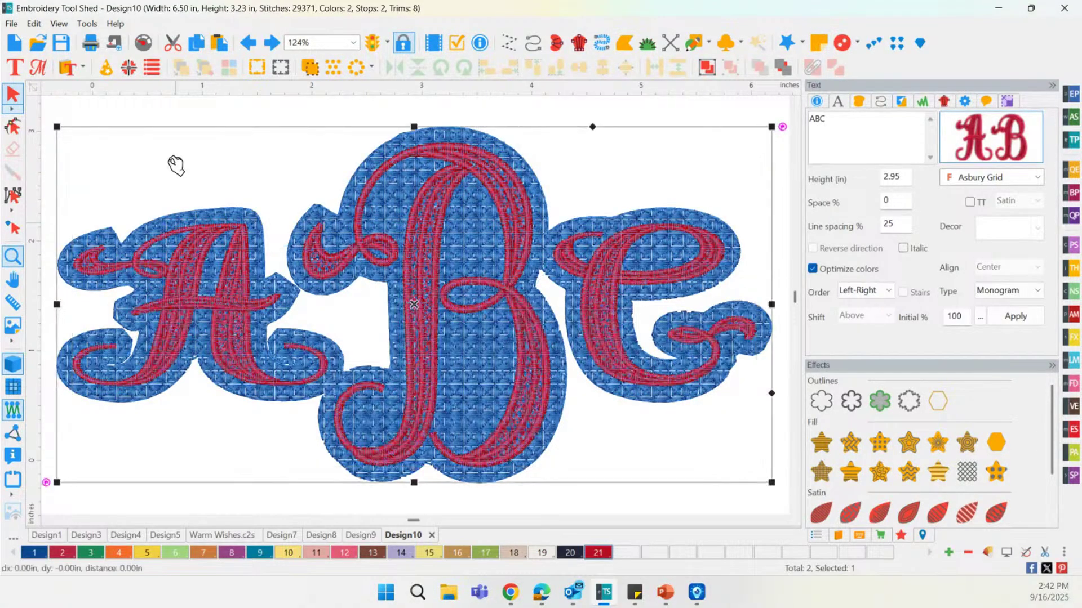
click(546, 557)
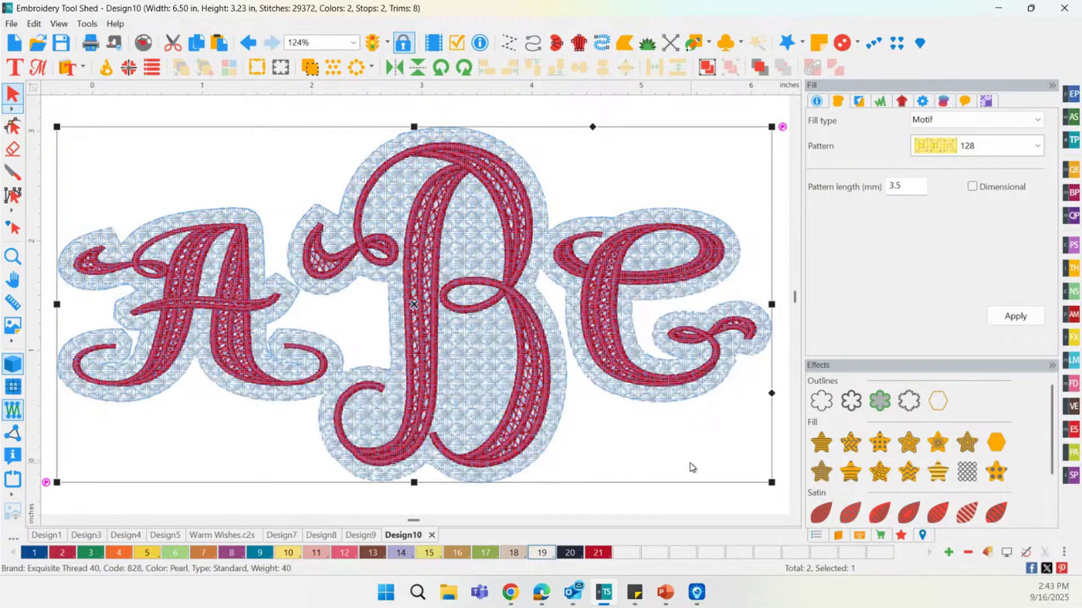
click(633, 464)
key(ctrl+0)
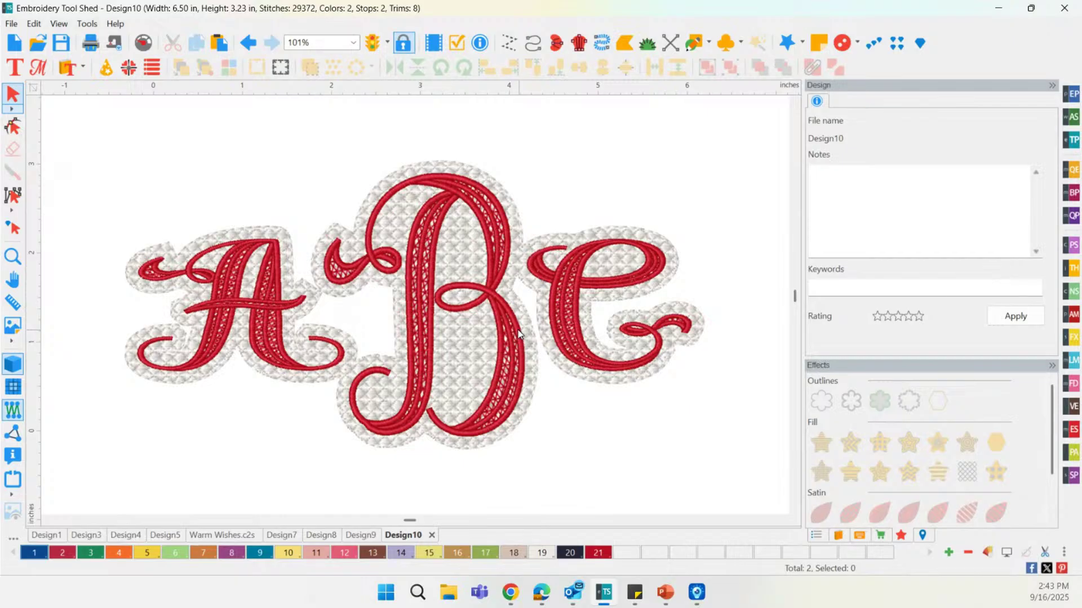
Convert the background shape behind the monogram to a Mylar fill.
click(455, 354)
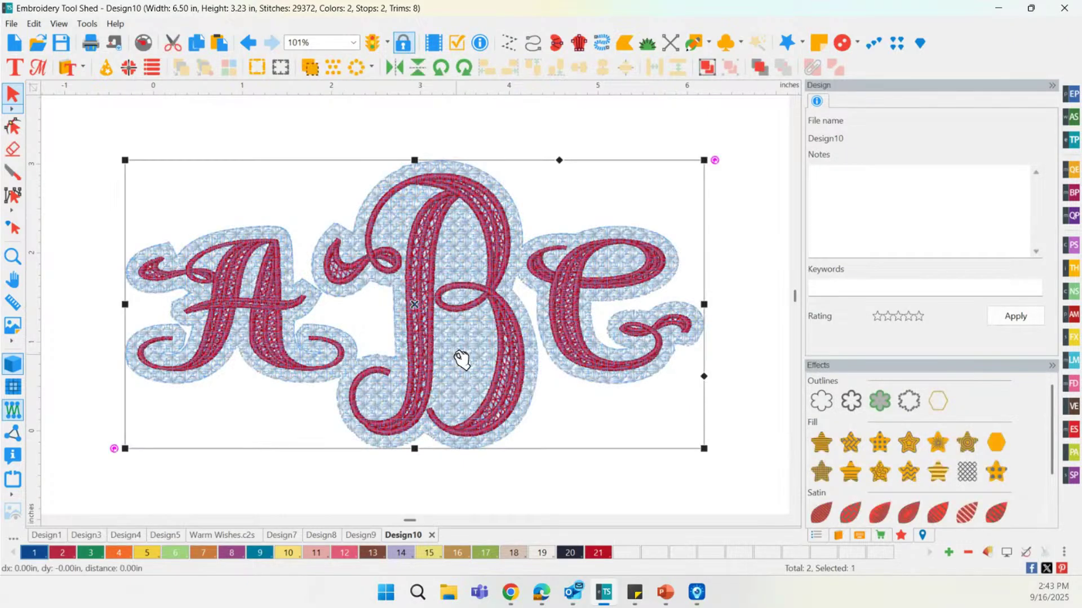
click(622, 420)
click(465, 342)
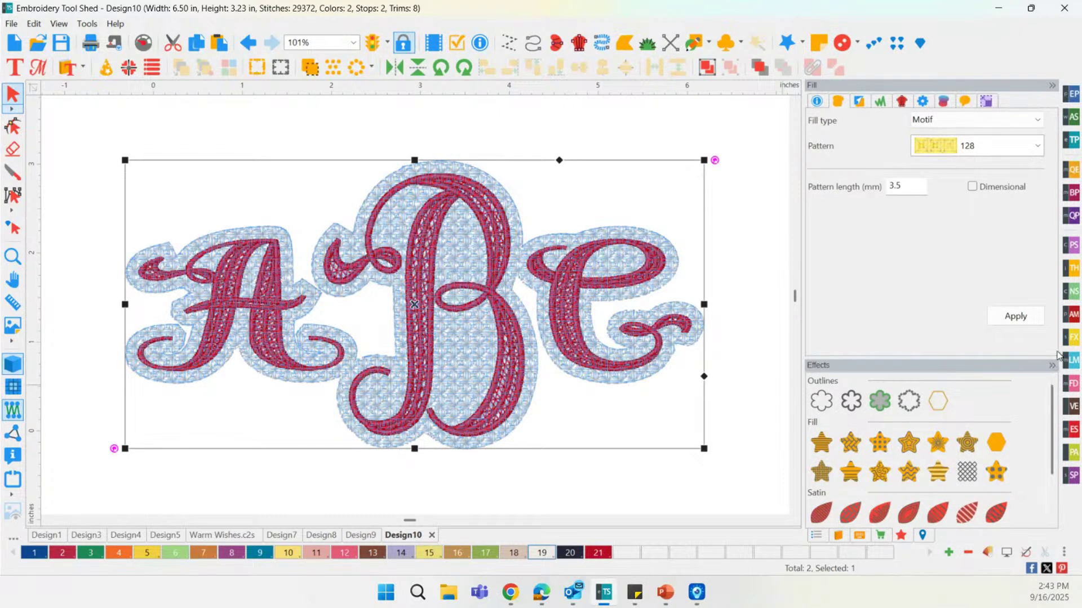
click(1070, 337)
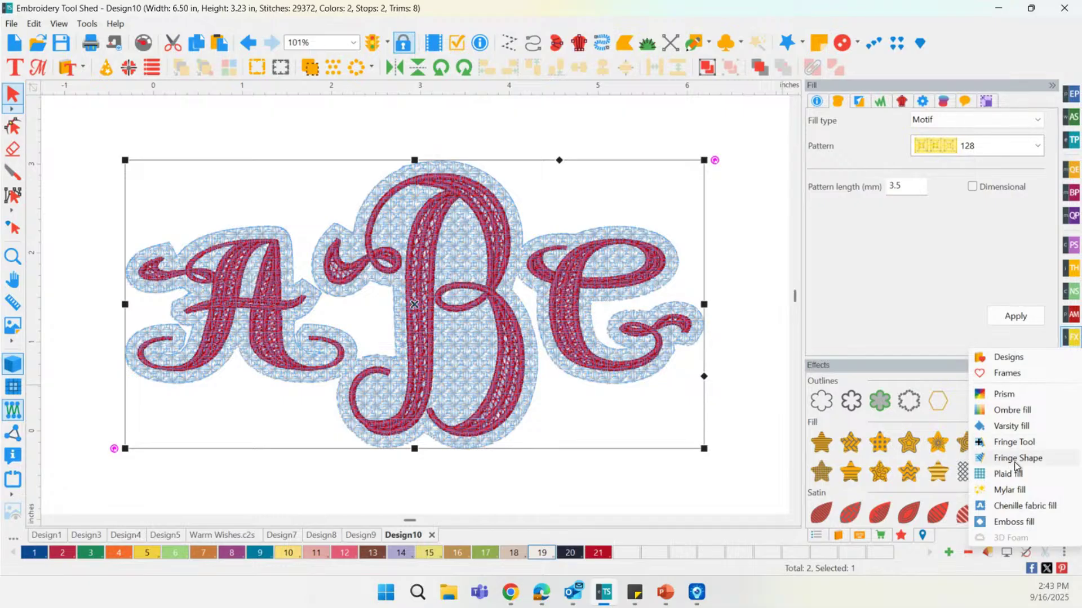
click(1010, 490)
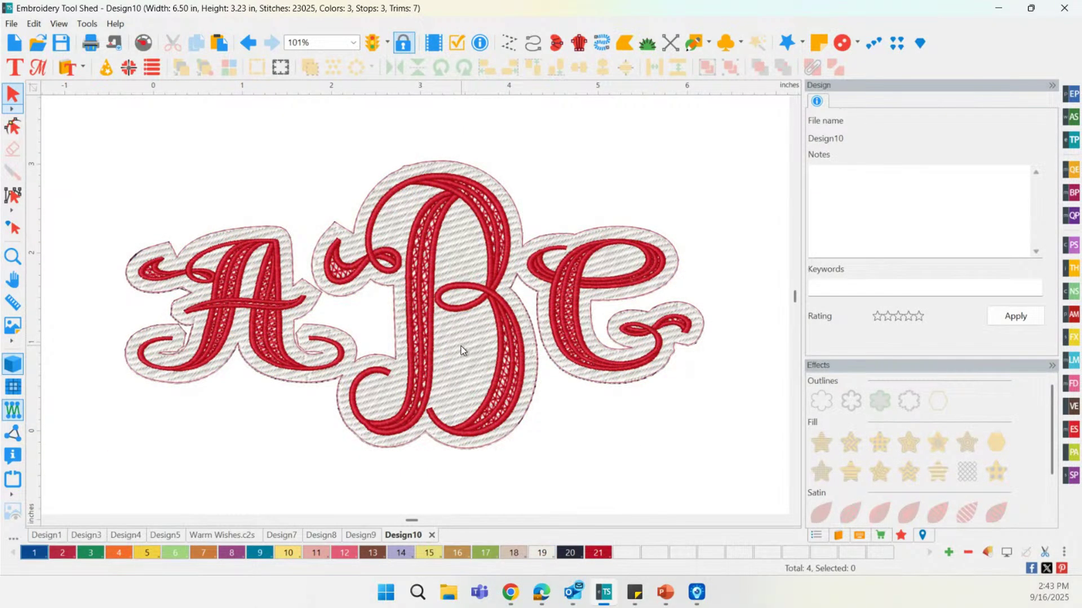
Examine the Mylar fill stitching around and behind the monogram's letter B up close.
scroll(461, 346, up, 2)
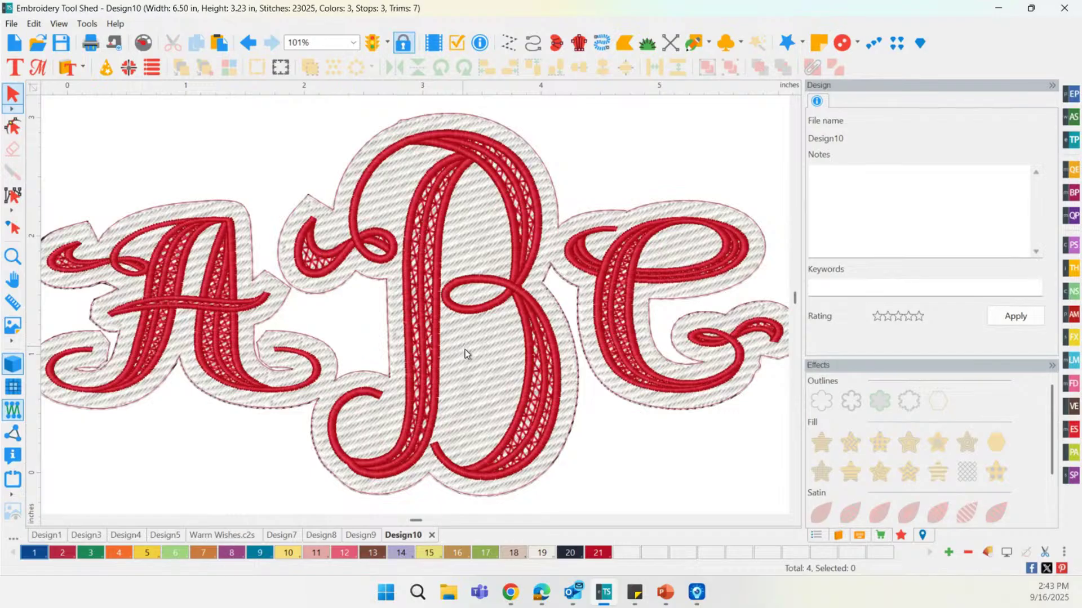
scroll(465, 350, up, 1)
scroll(465, 350, up, 1)
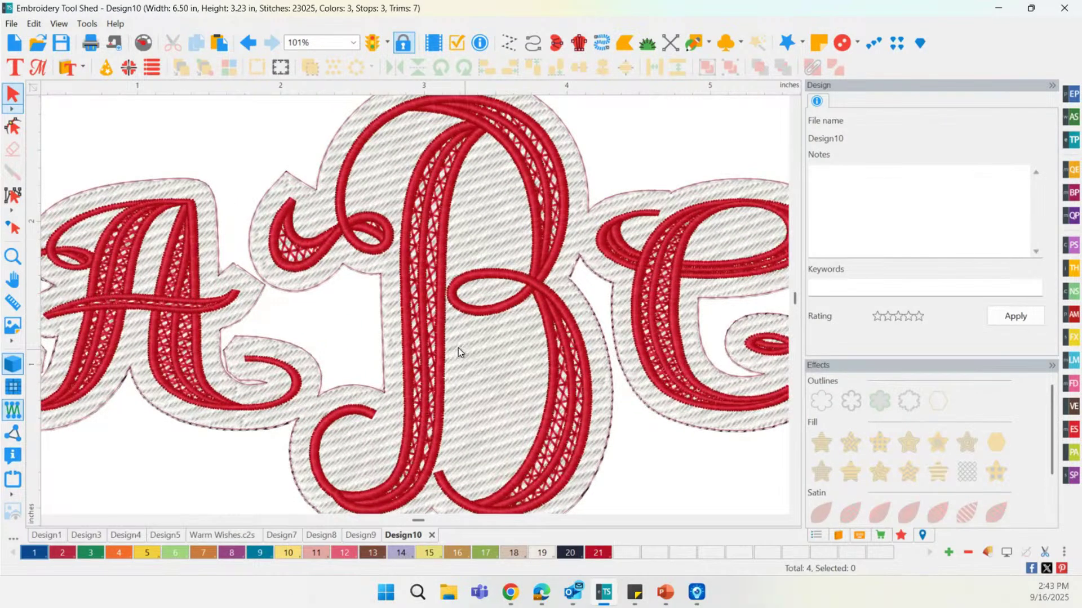
scroll(458, 351, up, 1)
scroll(499, 375, up, 1)
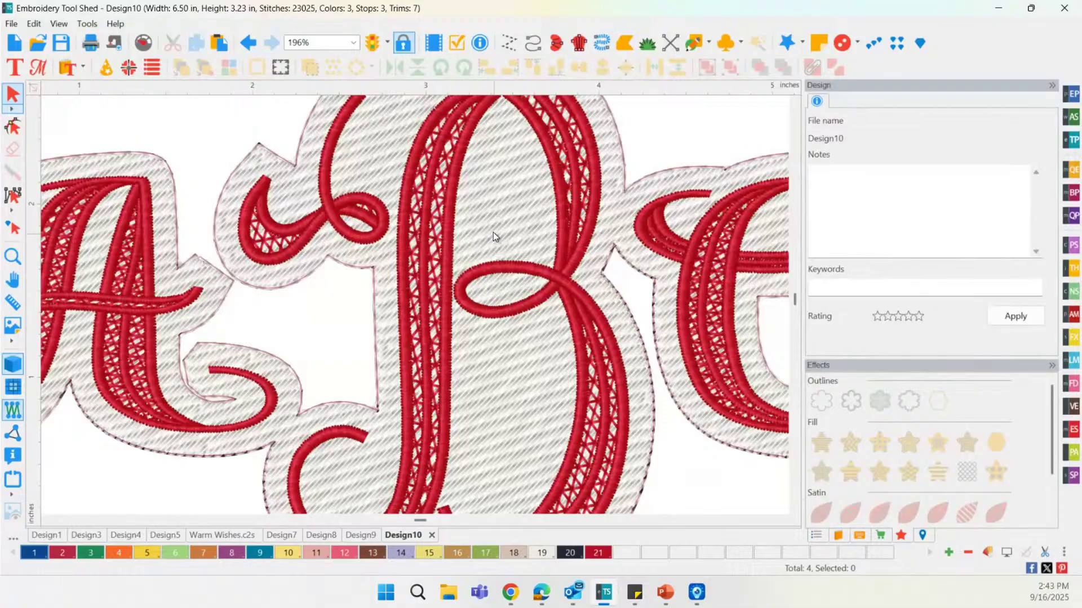
scroll(492, 232, up, 1)
scroll(501, 231, up, 1)
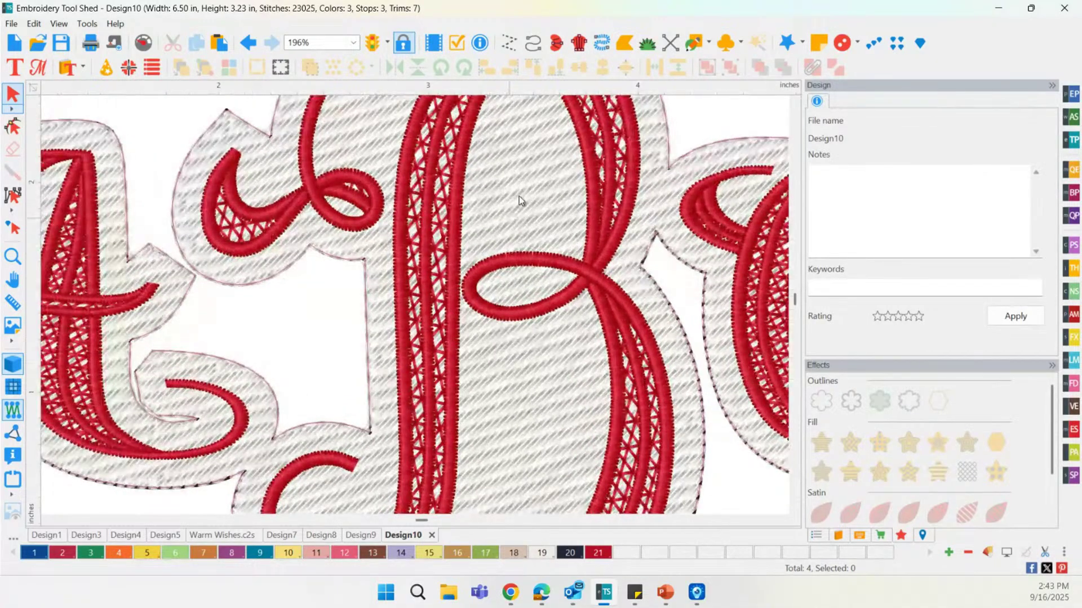
scroll(410, 327, up, 1)
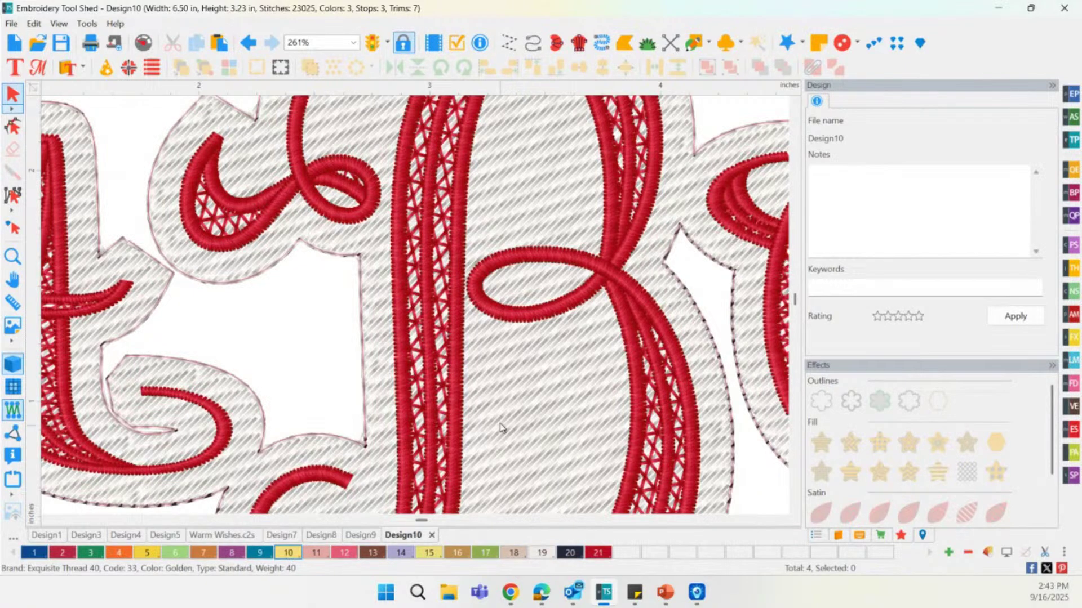
Recolor the Mylar-filled background and its outlines with Golden thread, color 10.
click(573, 382)
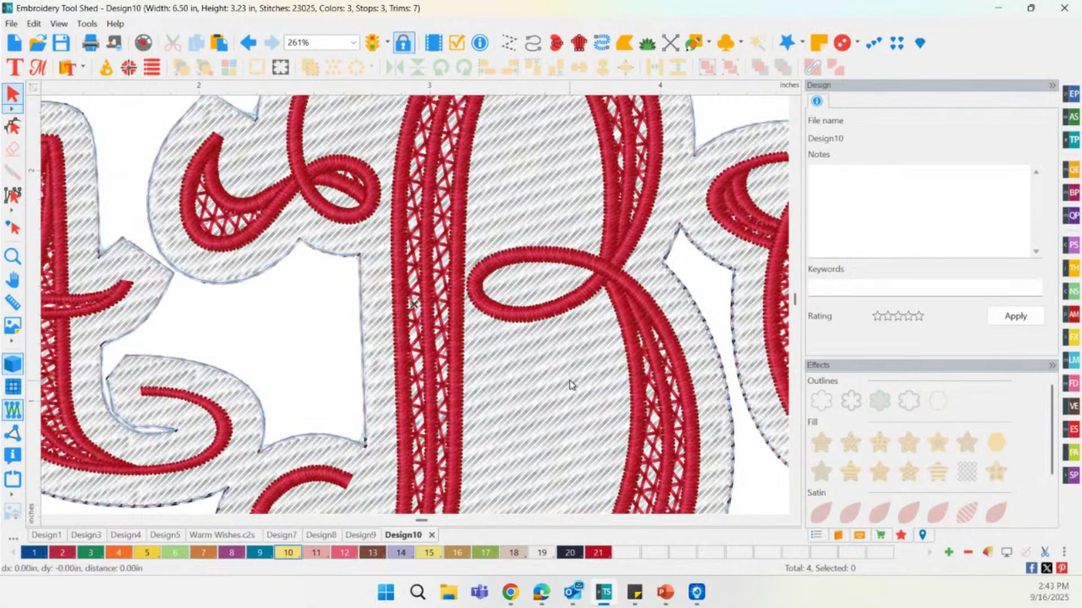
click(288, 553)
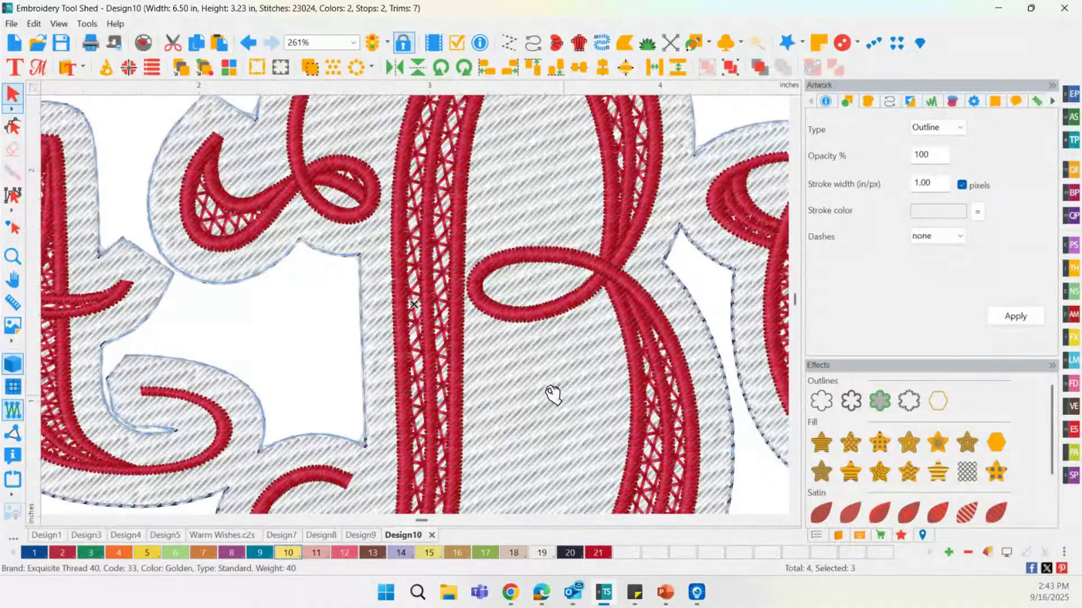
click(694, 273)
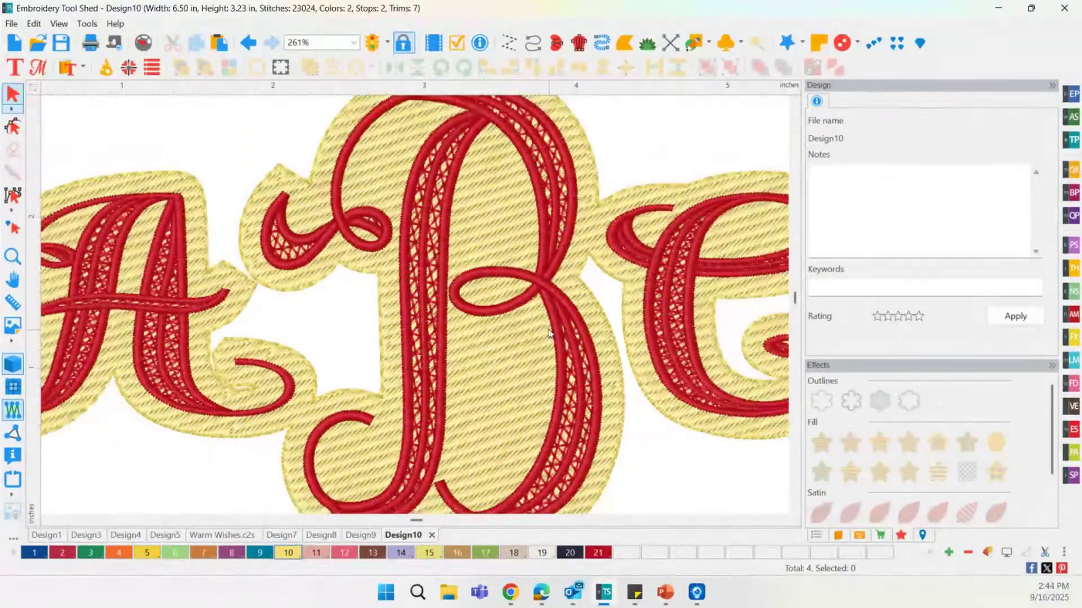
scroll(550, 329, down, 3)
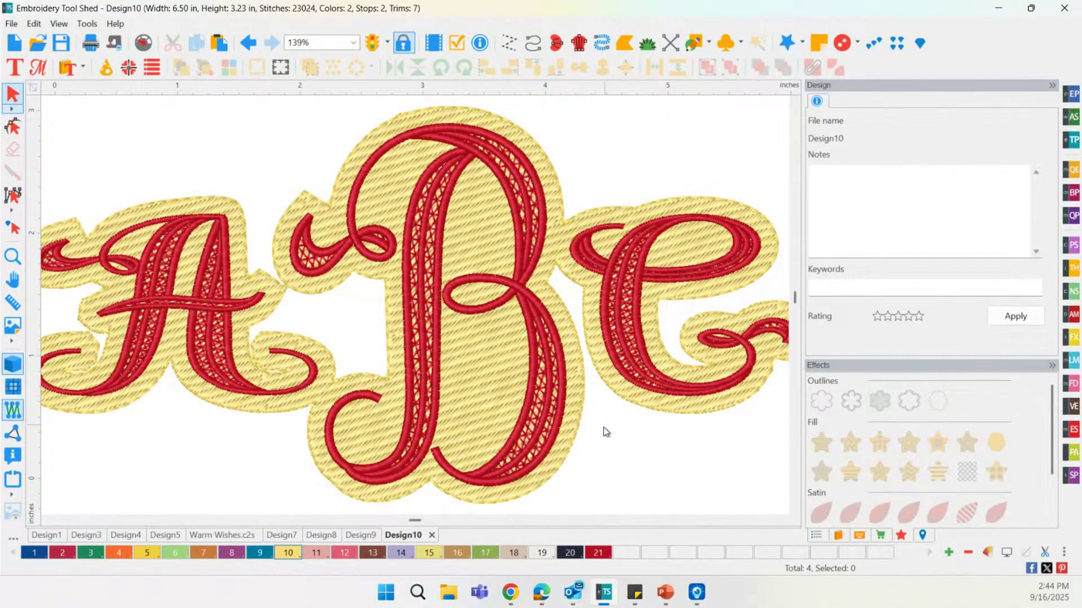
scroll(603, 434, down, 2)
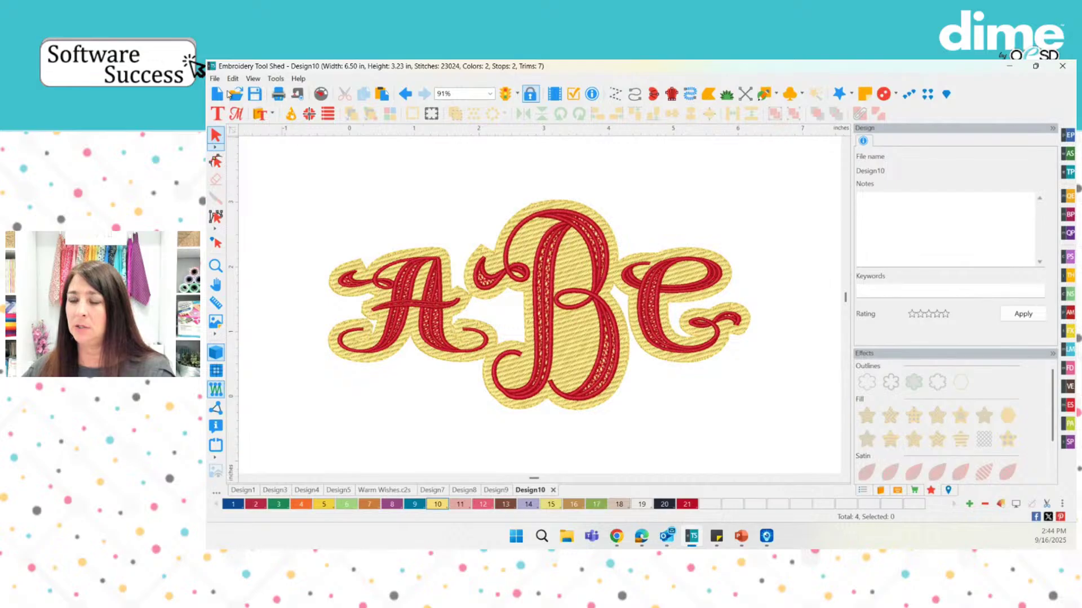
Bring up the Design4 page for viewing, followed by the Design3 page.
click(224, 113)
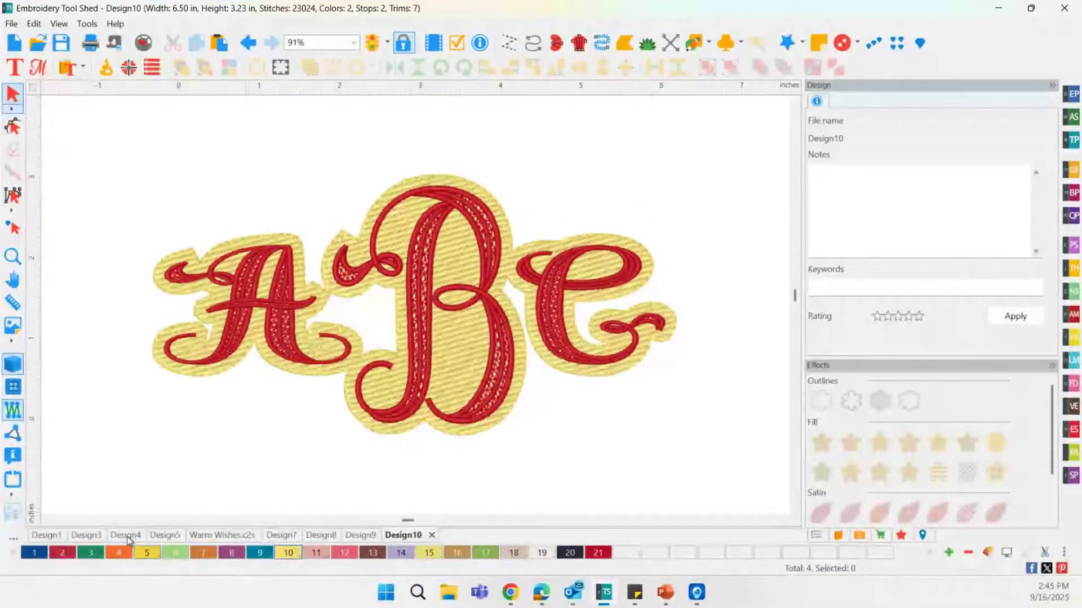
click(126, 535)
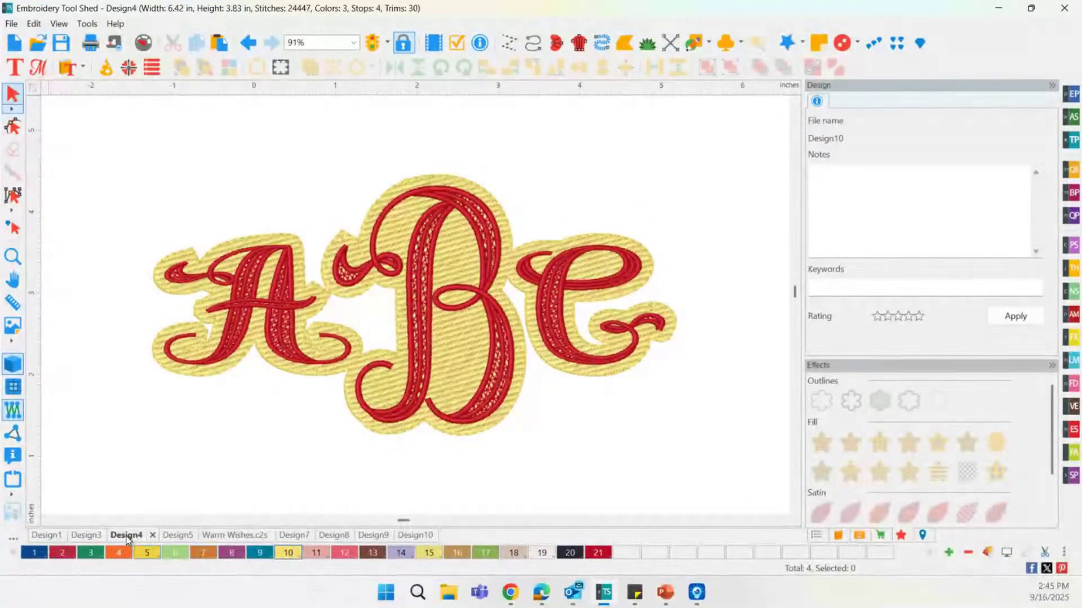
click(90, 535)
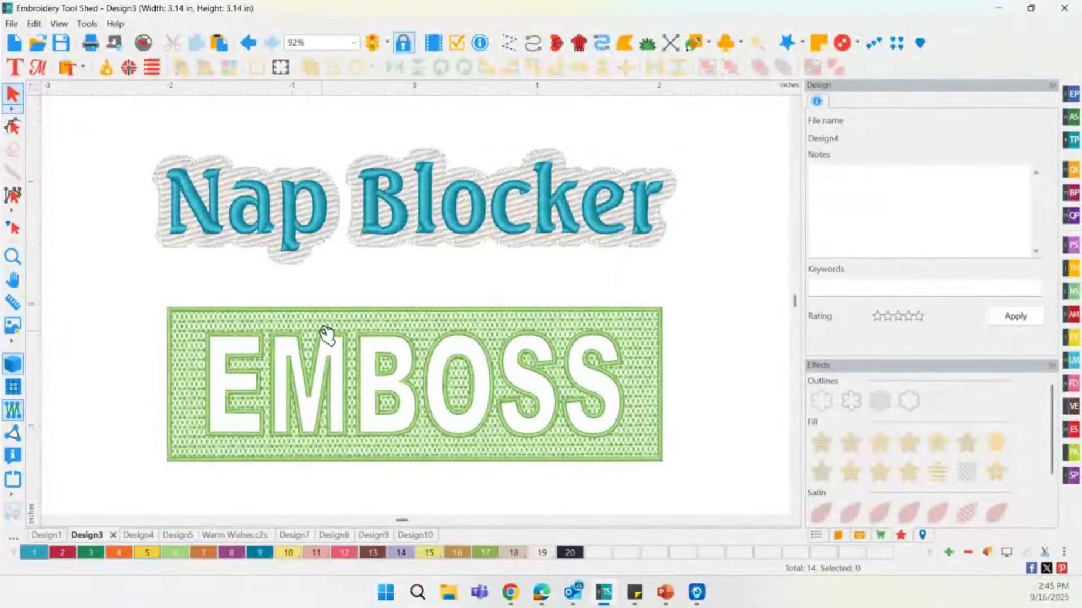
Convert the circle with the heart-shaped cutout on the Design3 page to a Motif fill.
click(256, 147)
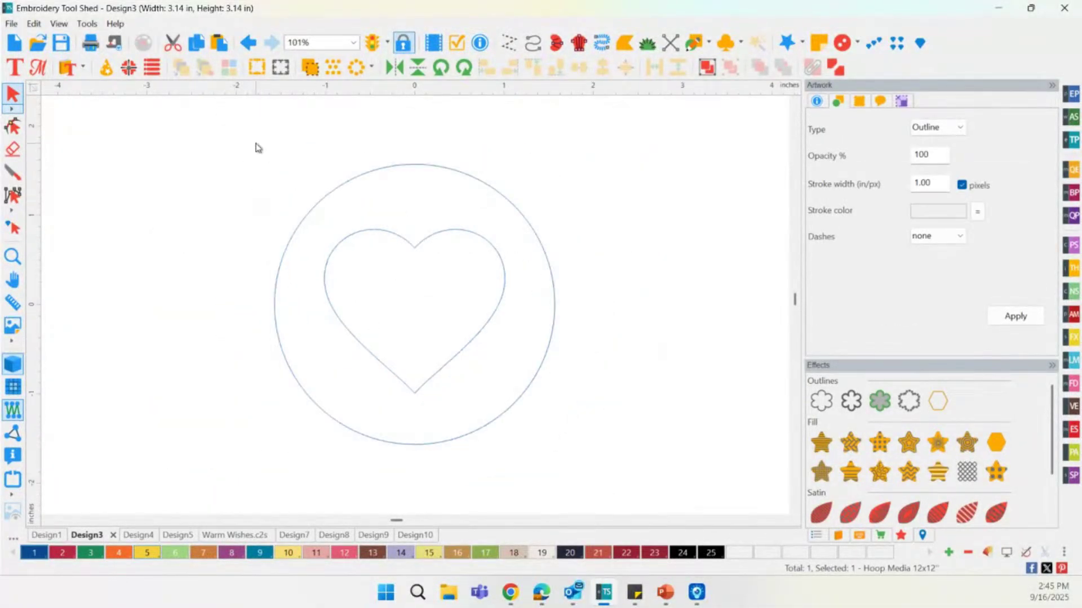
click(395, 234)
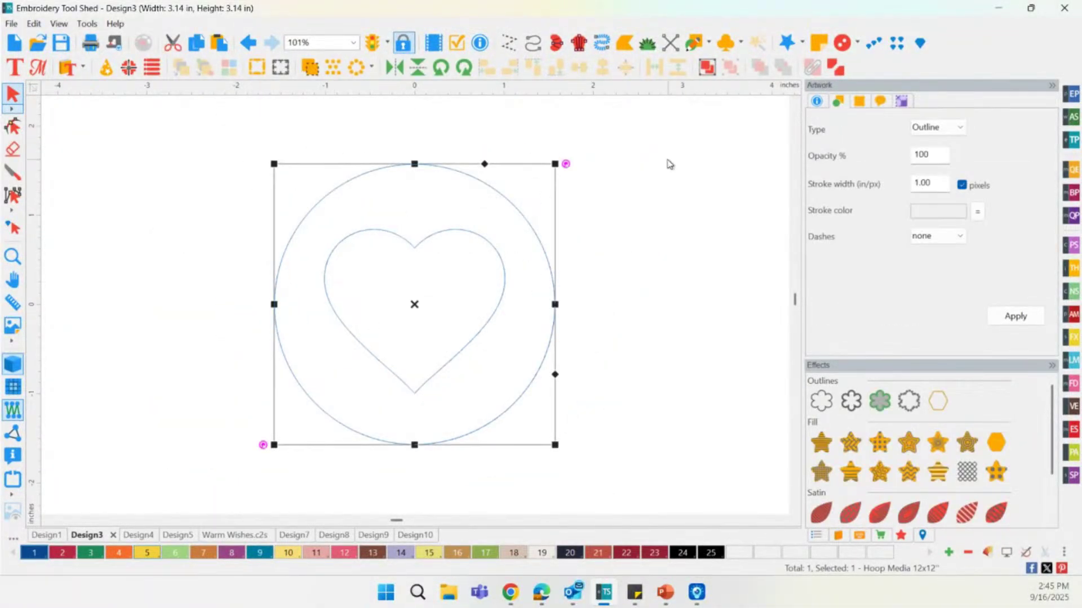
click(879, 442)
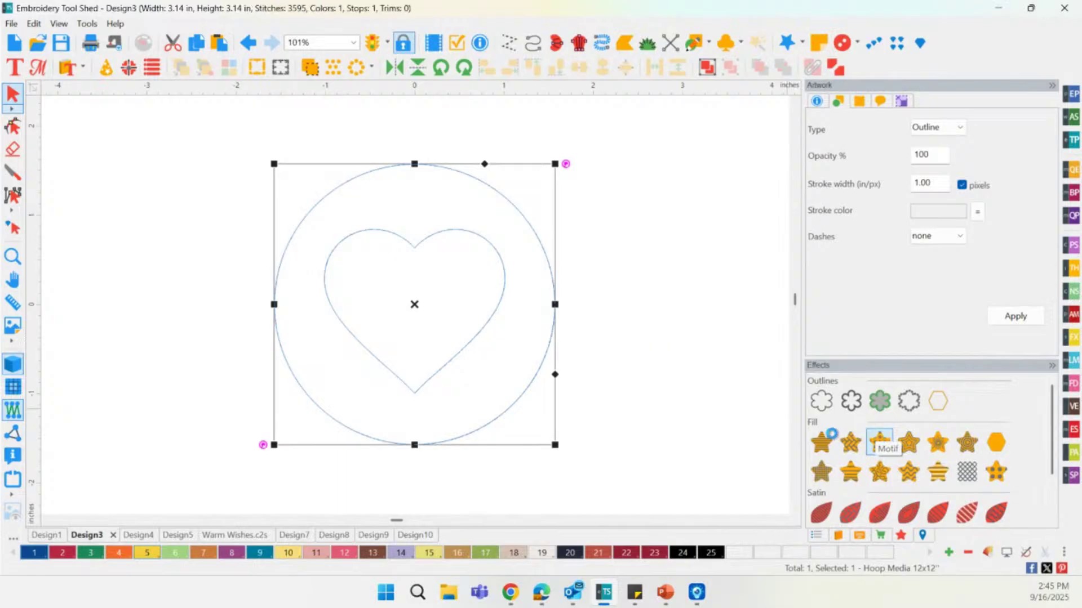
click(640, 326)
click(540, 256)
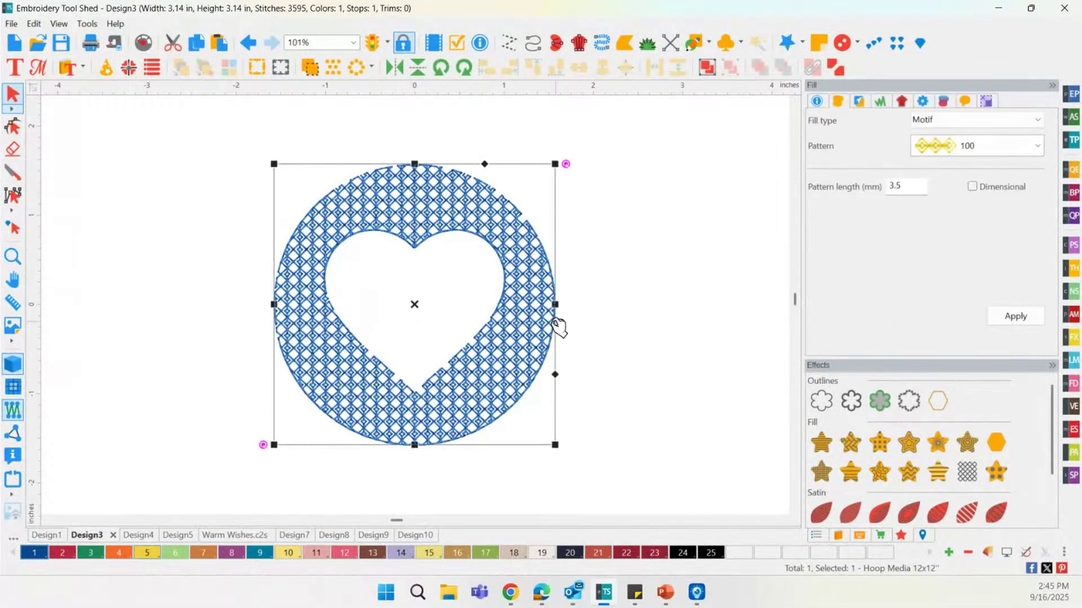
Change the Motif fill of the circle around the heart cutout to pattern 131.
click(949, 148)
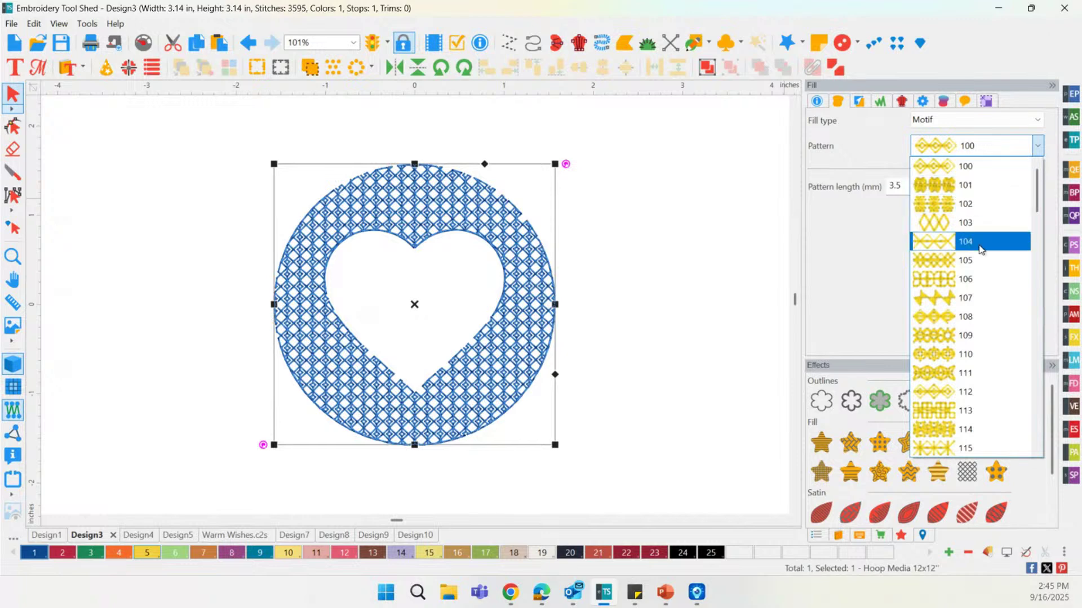
scroll(986, 329, down, 2)
scroll(986, 330, down, 2)
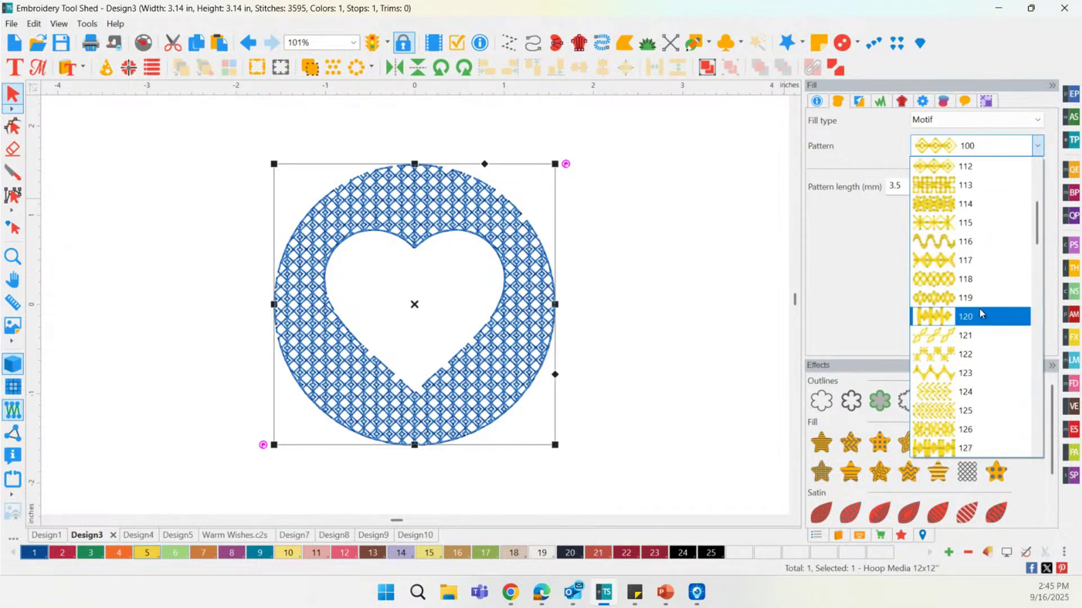
scroll(983, 369, down, 1)
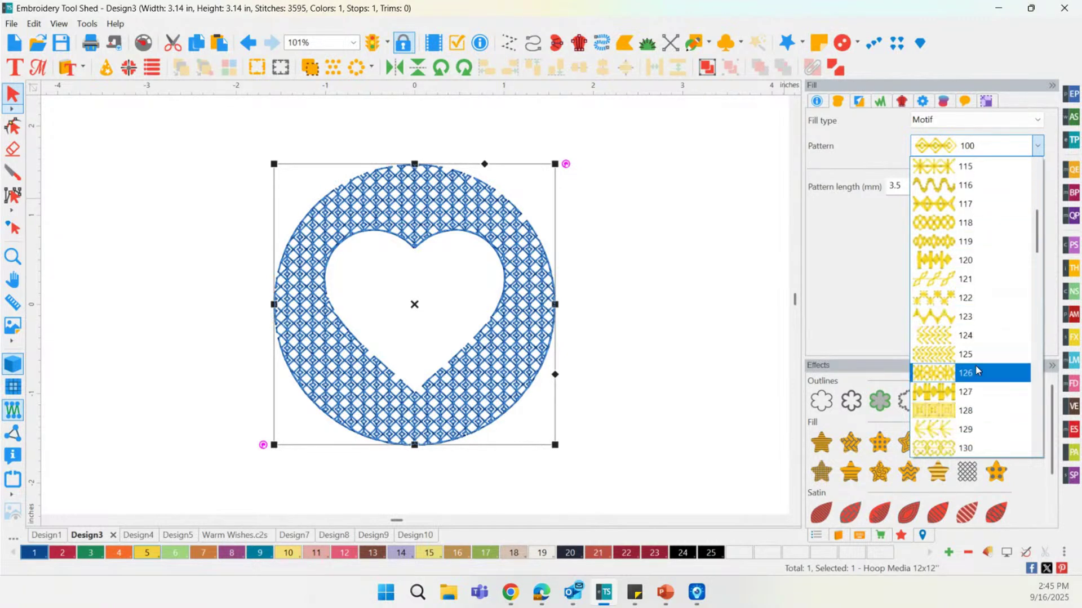
scroll(984, 367, down, 1)
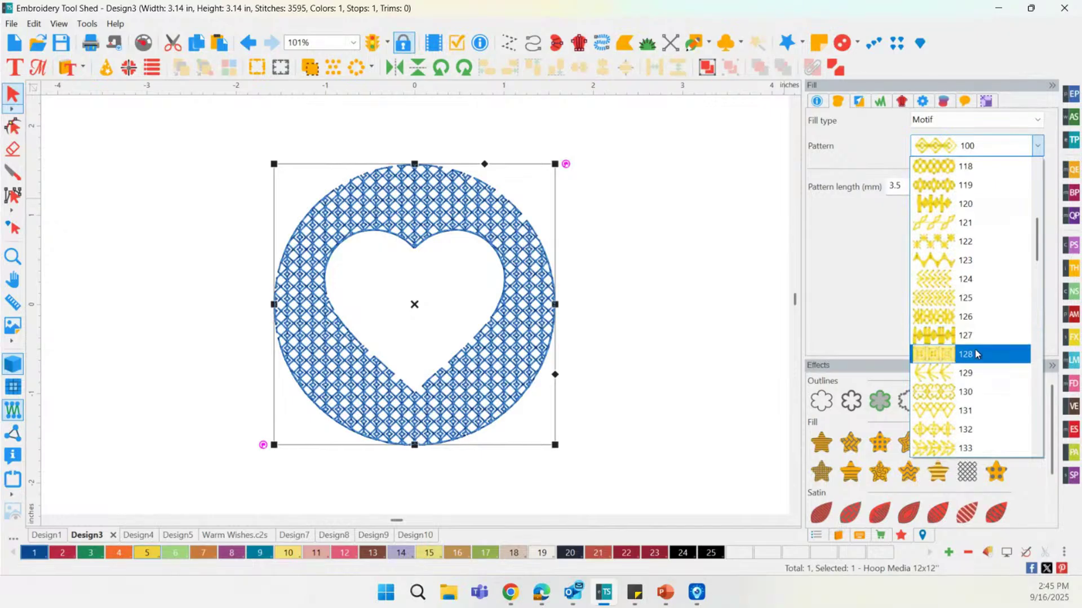
scroll(982, 372, down, 1)
click(970, 355)
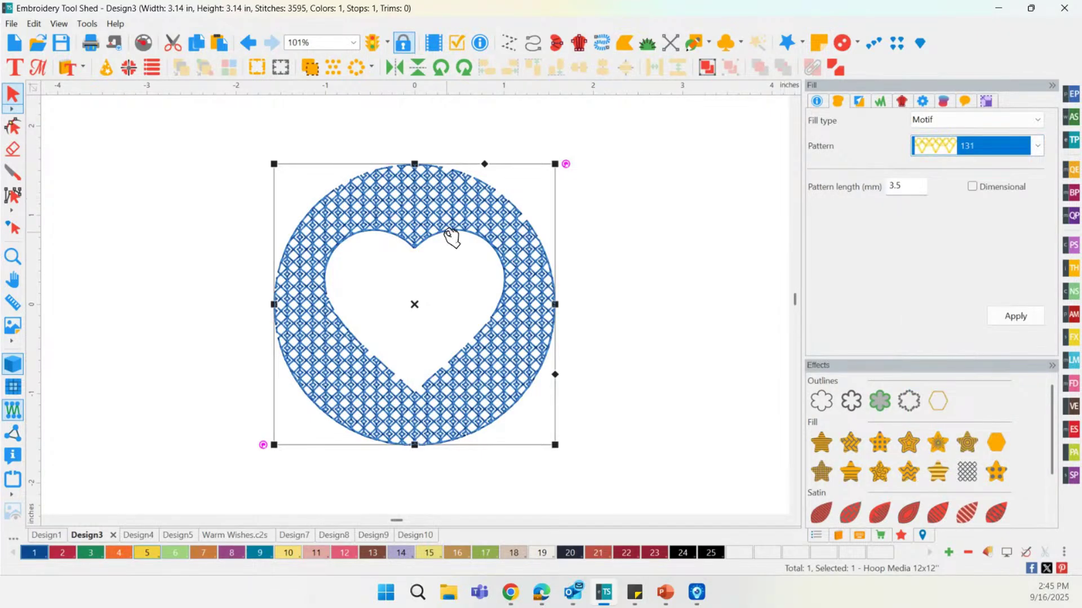
click(1004, 313)
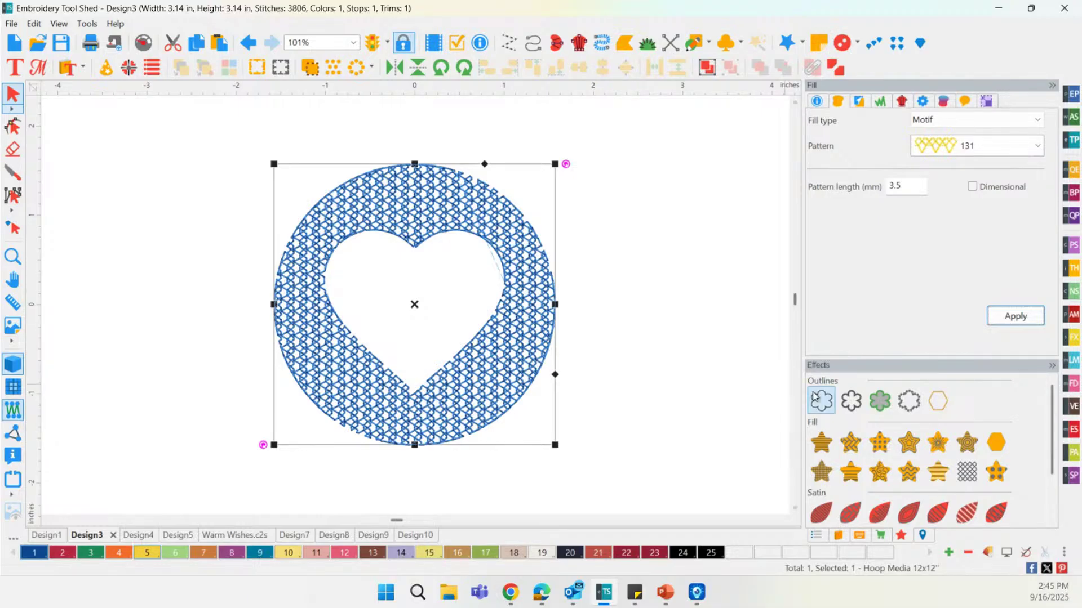
Delete the Motif-filled circle with the heart cutout from the Design3 page.
click(783, 388)
click(542, 317)
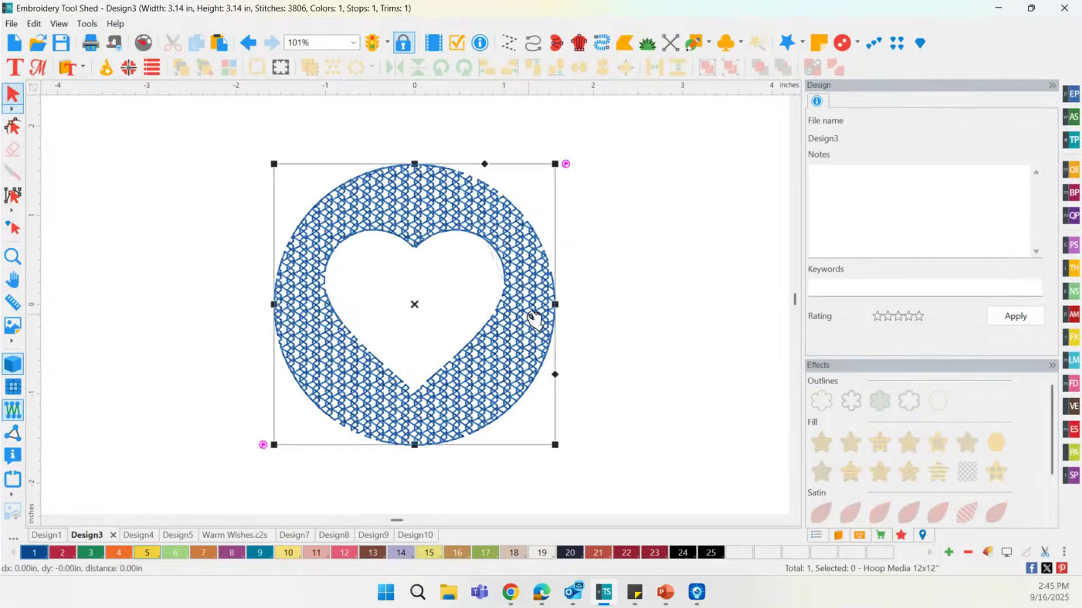
click(379, 219)
scroll(512, 197, down, 1)
mouse_move(443, 254)
mouse_down()
mouse_move(434, 236)
mouse_move(444, 242)
mouse_up()
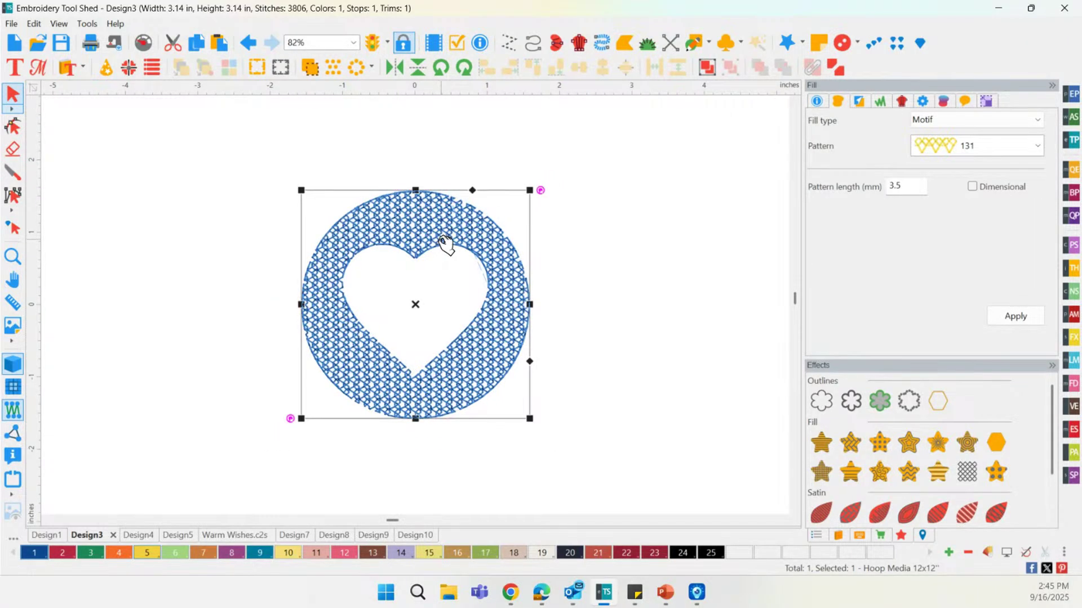
key(Delete)
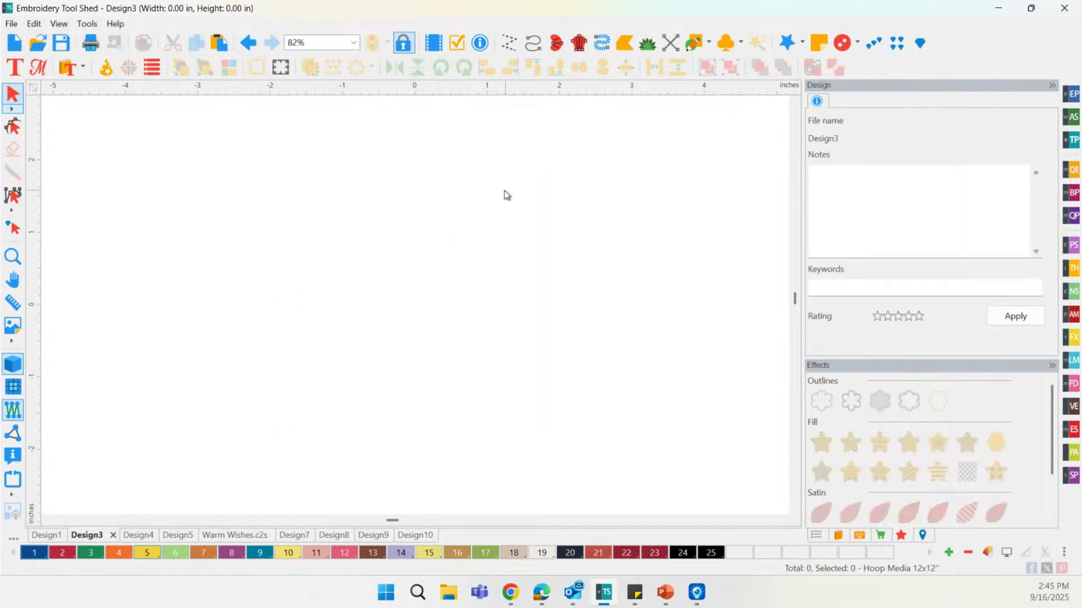
Draw a heart artwork shape about 3.21 in wide and 2.80 in high, and place a copy beside it.
click(709, 46)
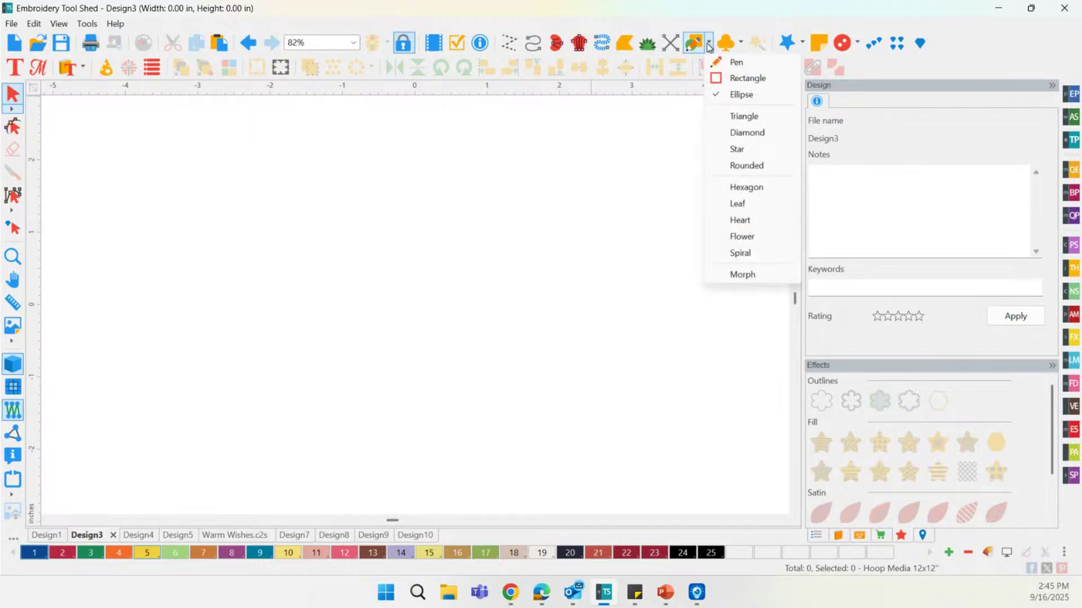
click(736, 222)
drag(105, 170, 338, 371)
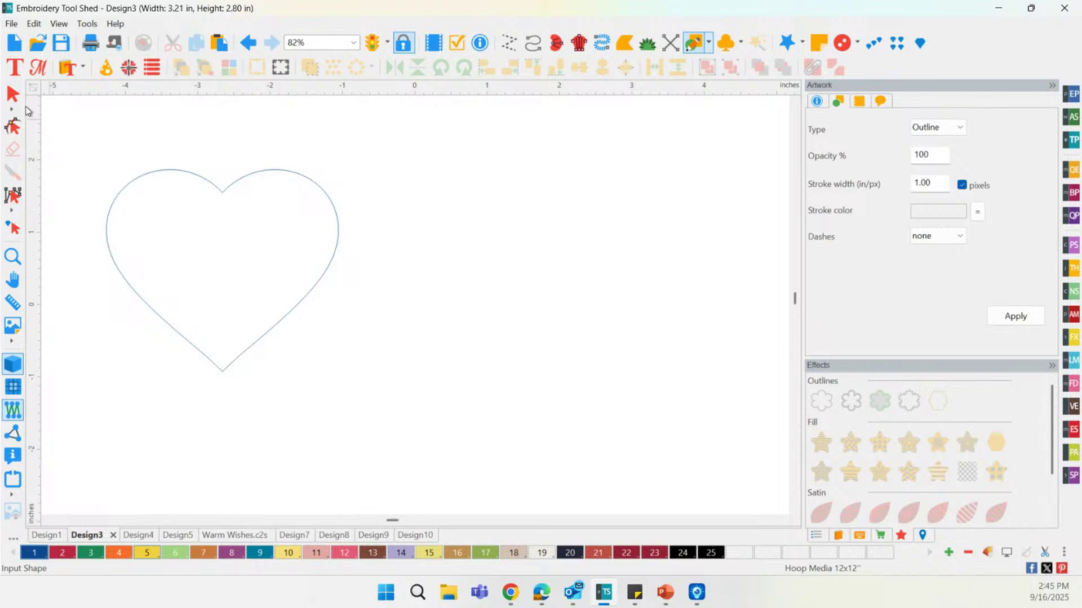
click(11, 97)
click(229, 230)
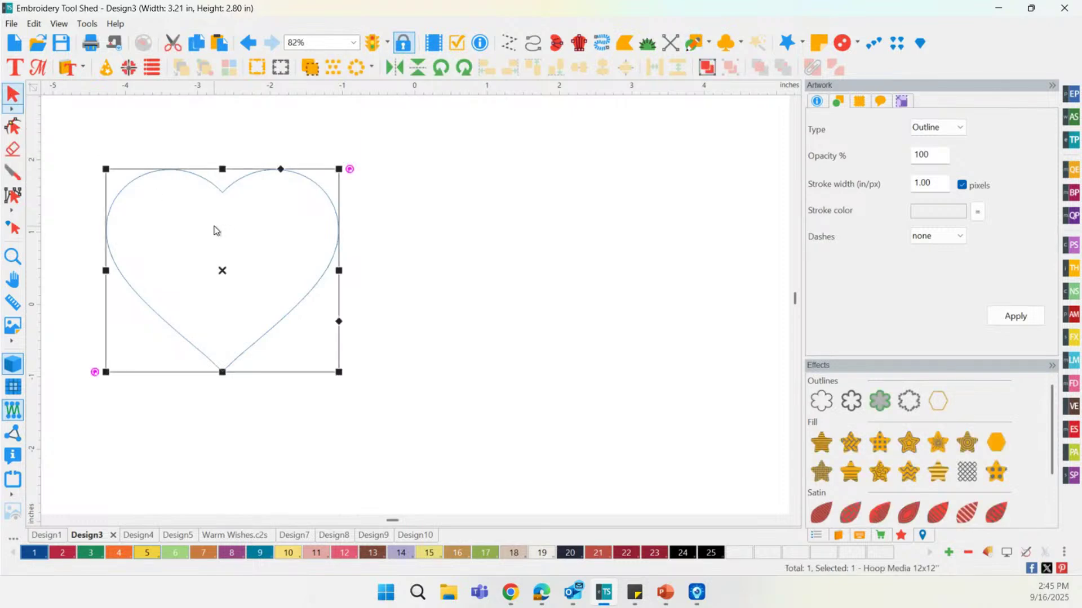
drag(229, 273, 493, 277)
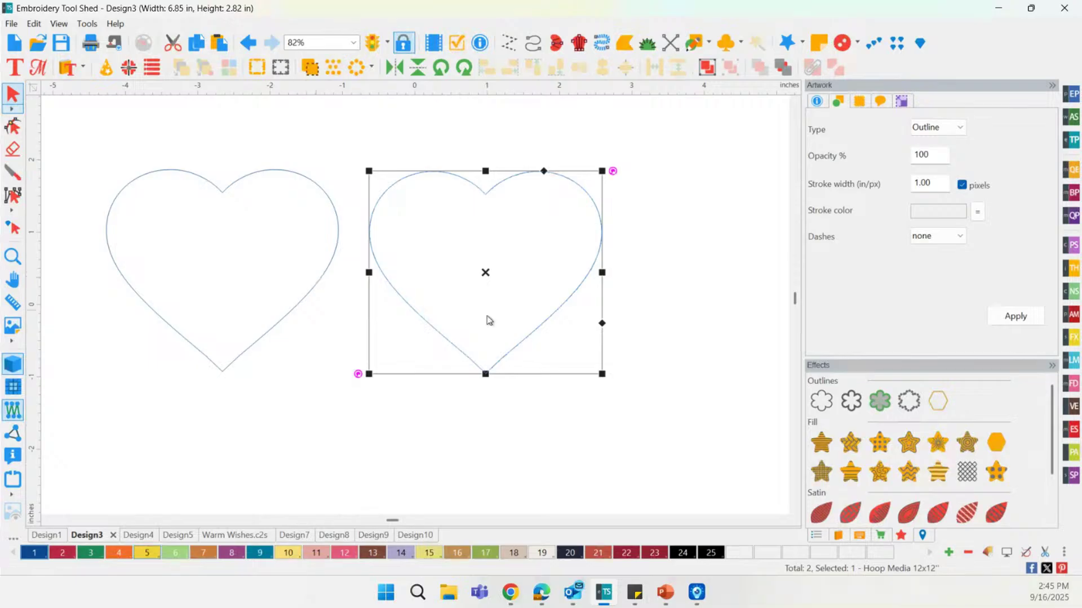
Convert the copied heart to a Motif fill and the original heart to a motif outline.
click(880, 443)
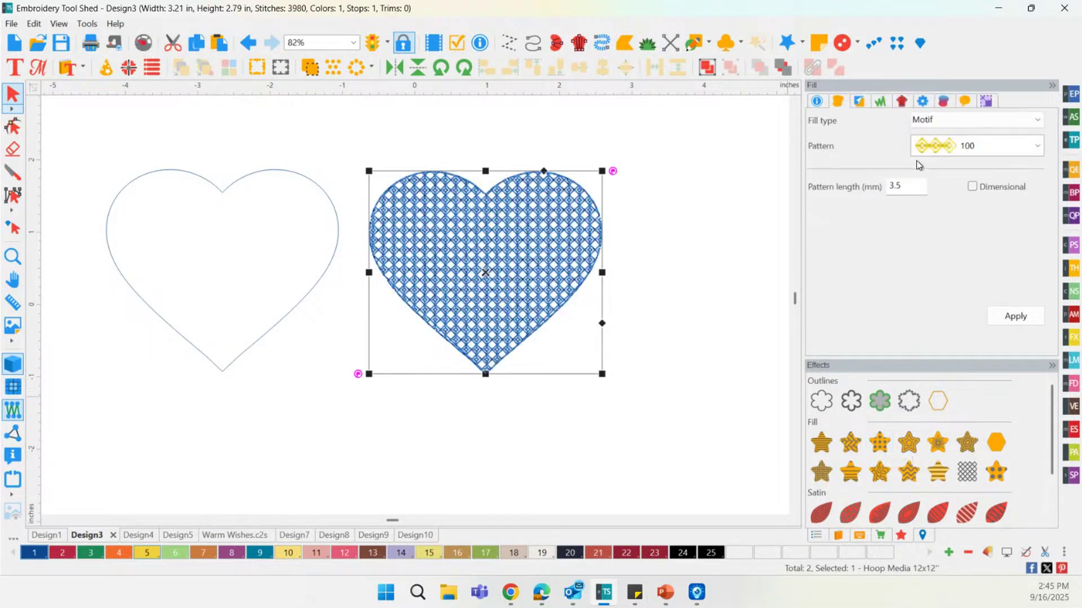
click(269, 172)
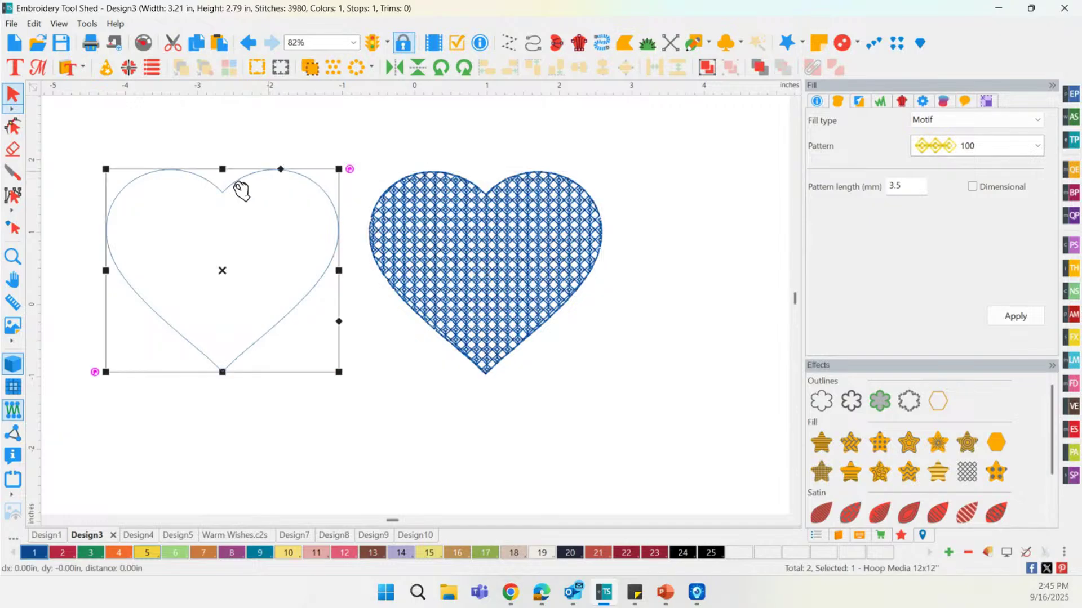
click(909, 401)
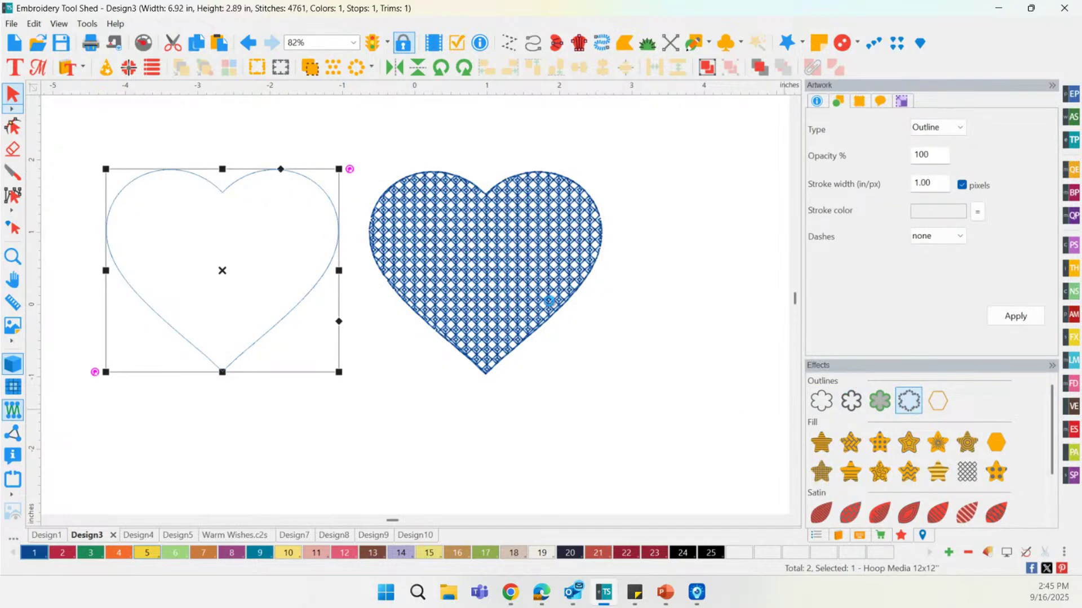
click(280, 256)
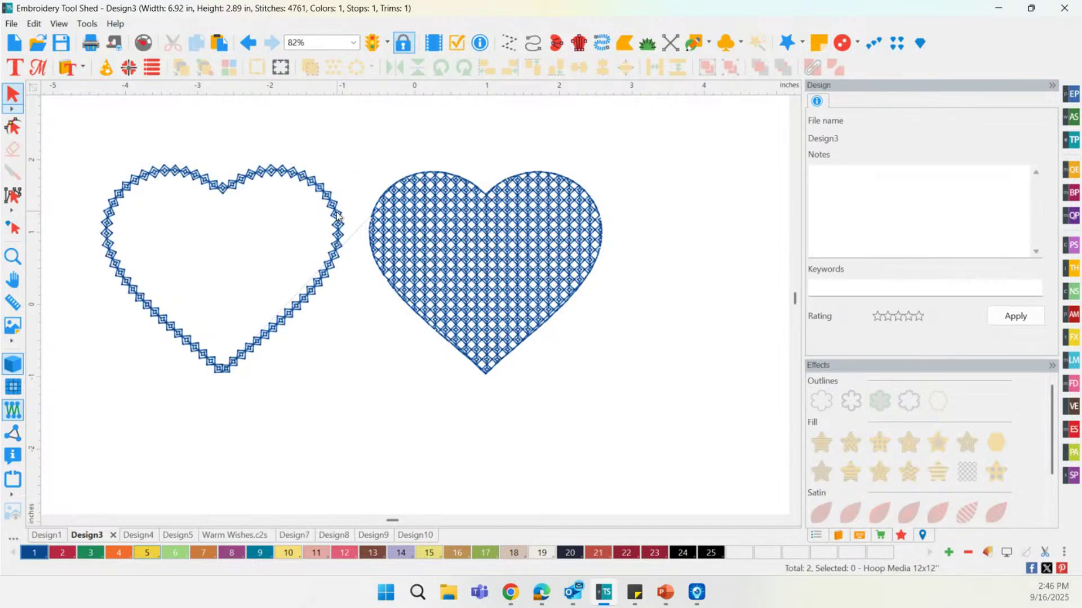
click(12, 257)
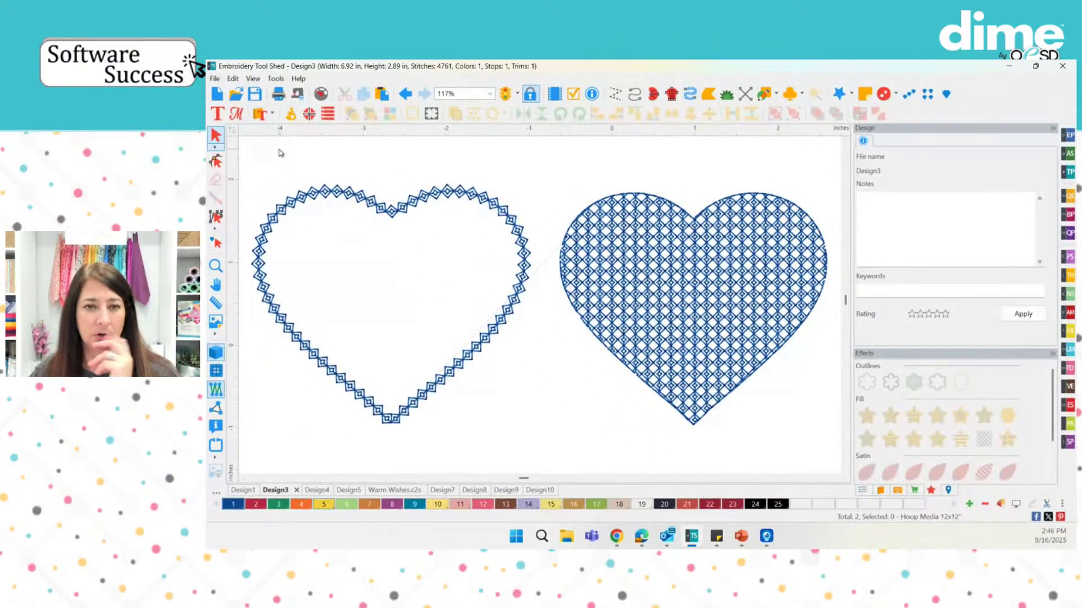
Create a new blank design and bring up the special motif pattern files for opening.
click(214, 79)
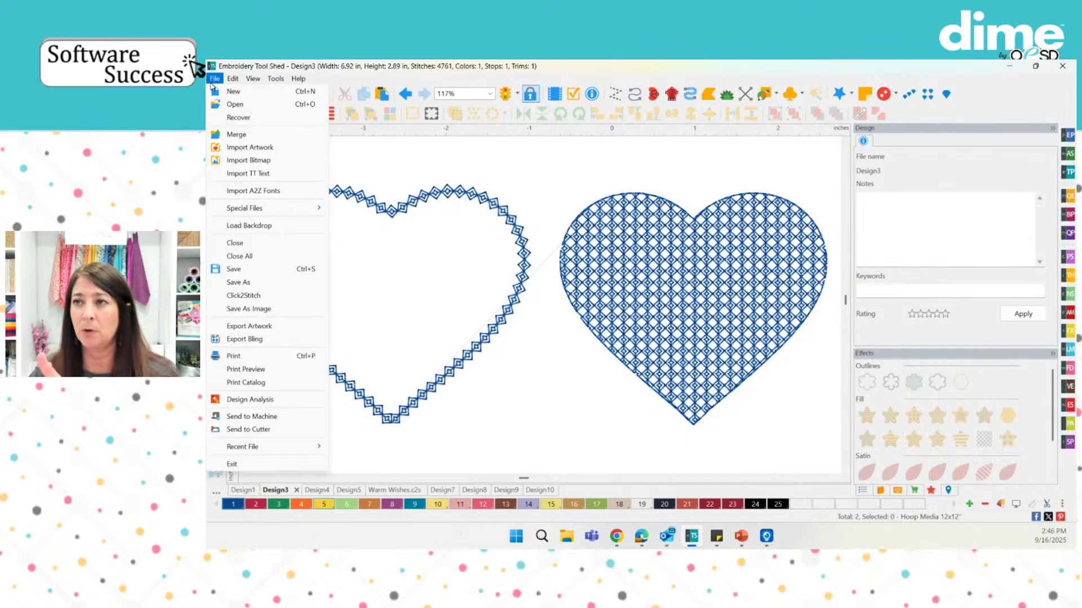
click(233, 91)
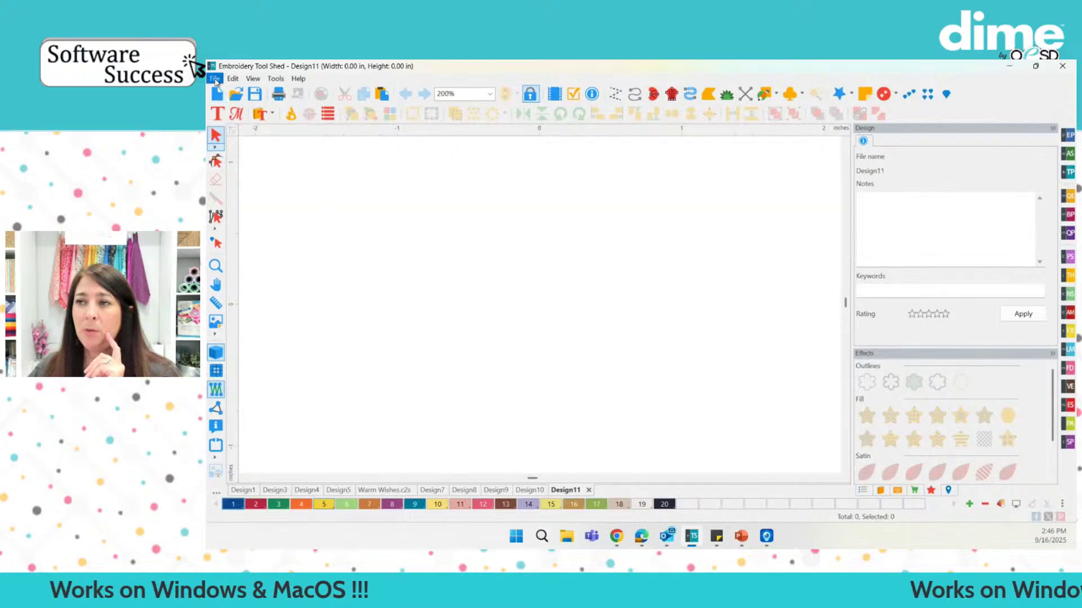
click(215, 80)
mouse_move(259, 209)
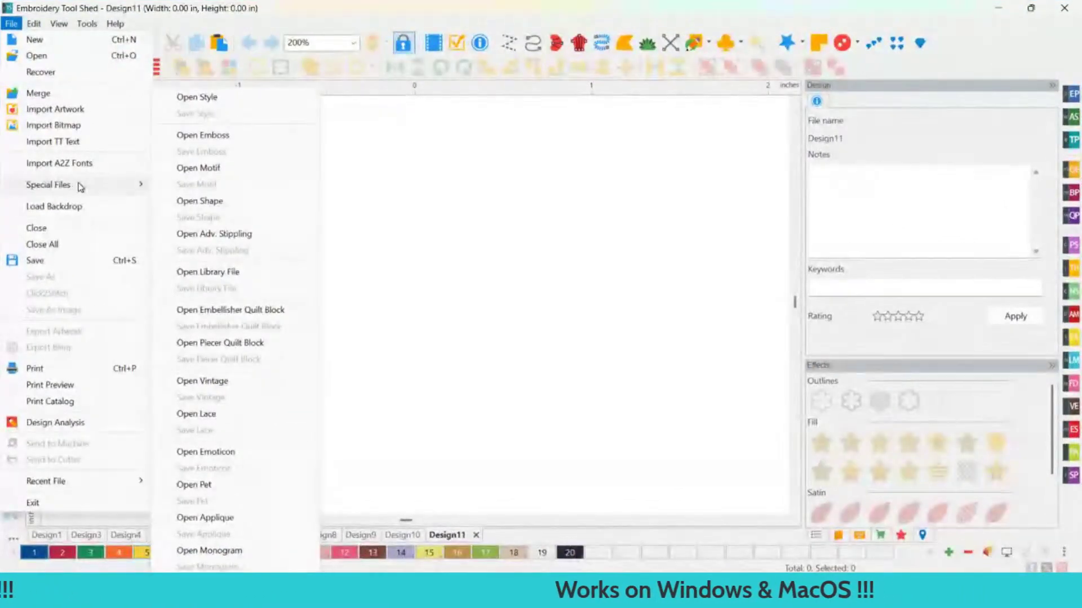
click(213, 168)
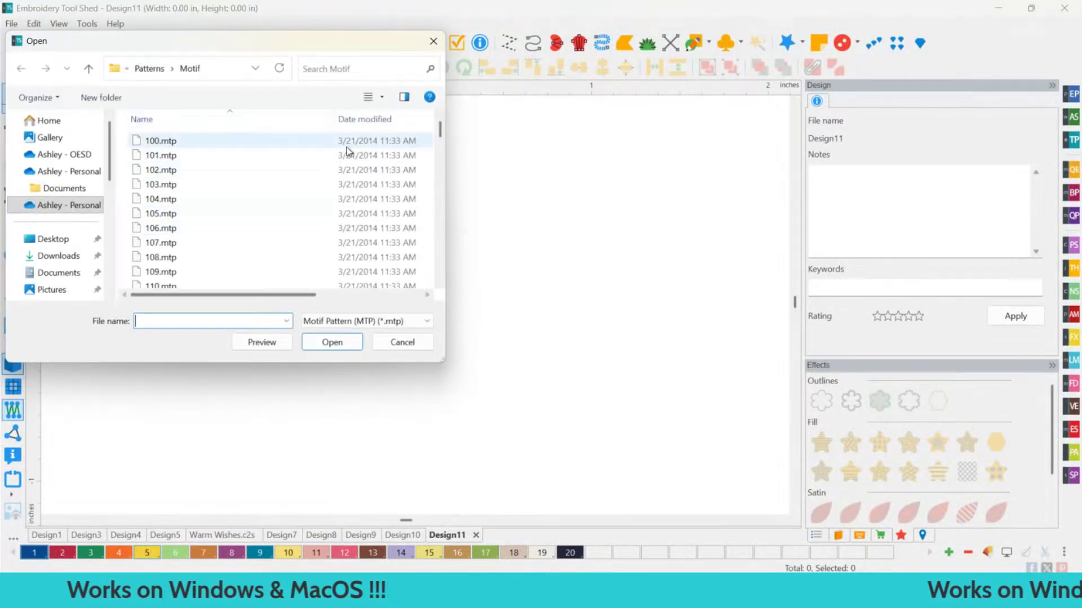
Display the motif pattern files as large thumbnails and look through the first patterns.
click(382, 97)
click(448, 13)
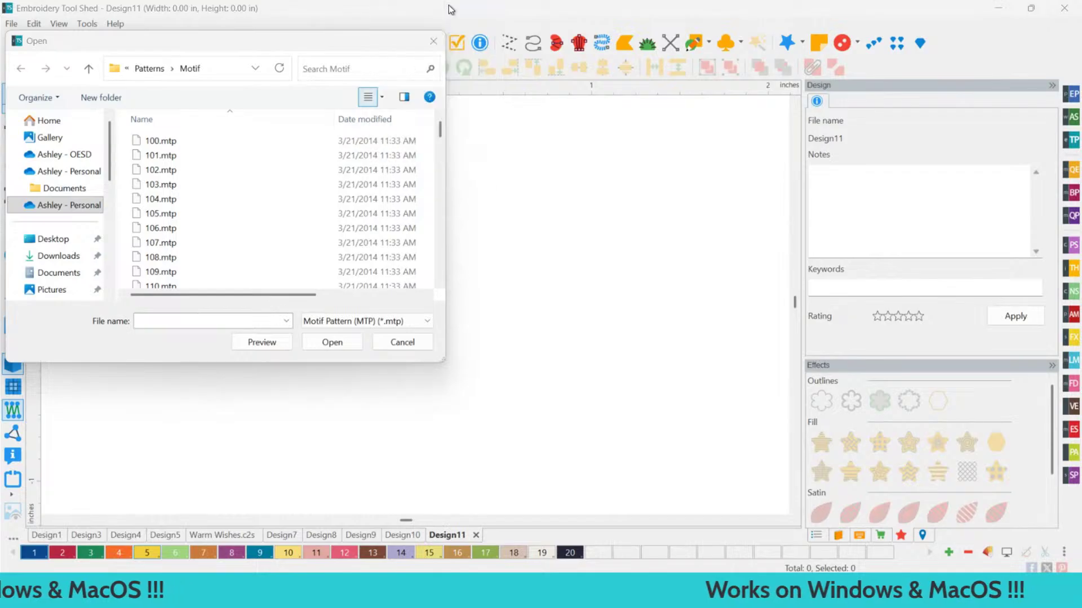
click(210, 200)
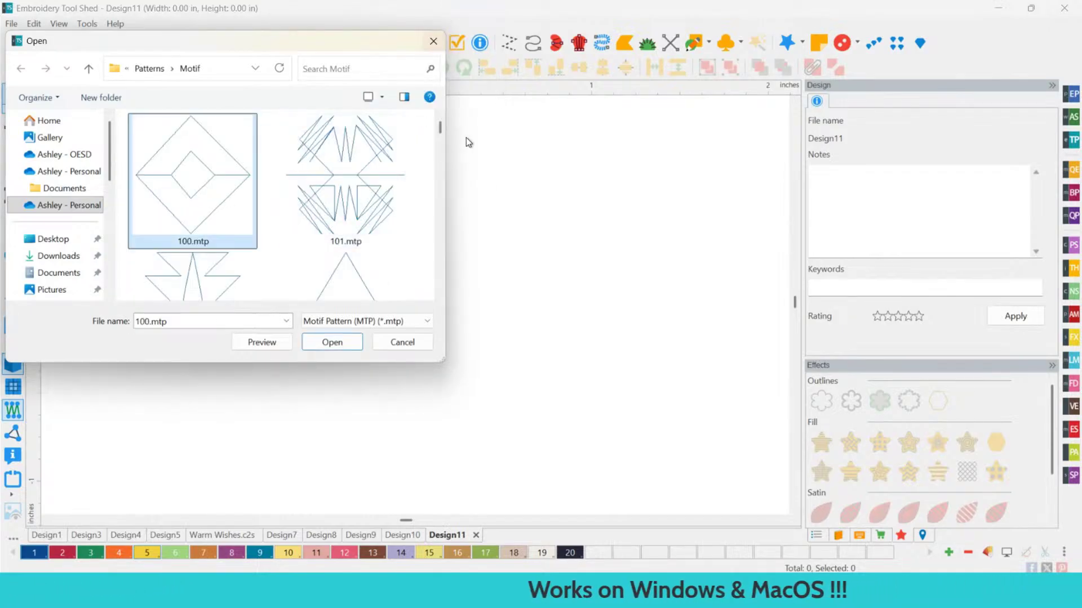
mouse_move(438, 129)
mouse_down()
mouse_move(437, 143)
mouse_move(441, 134)
mouse_up()
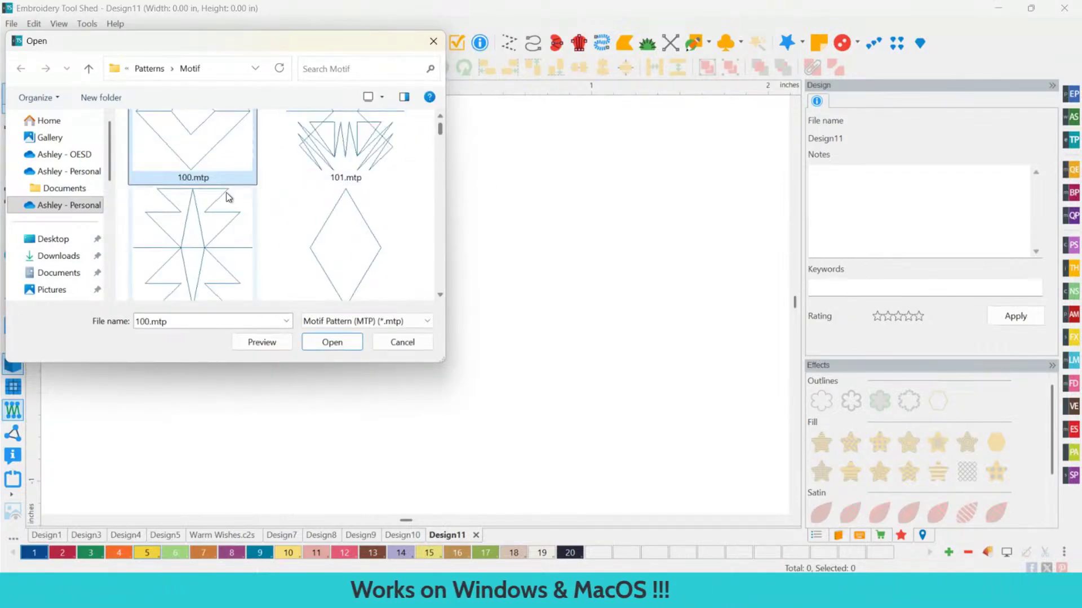
scroll(387, 211, up, 2)
scroll(387, 214, down, 3)
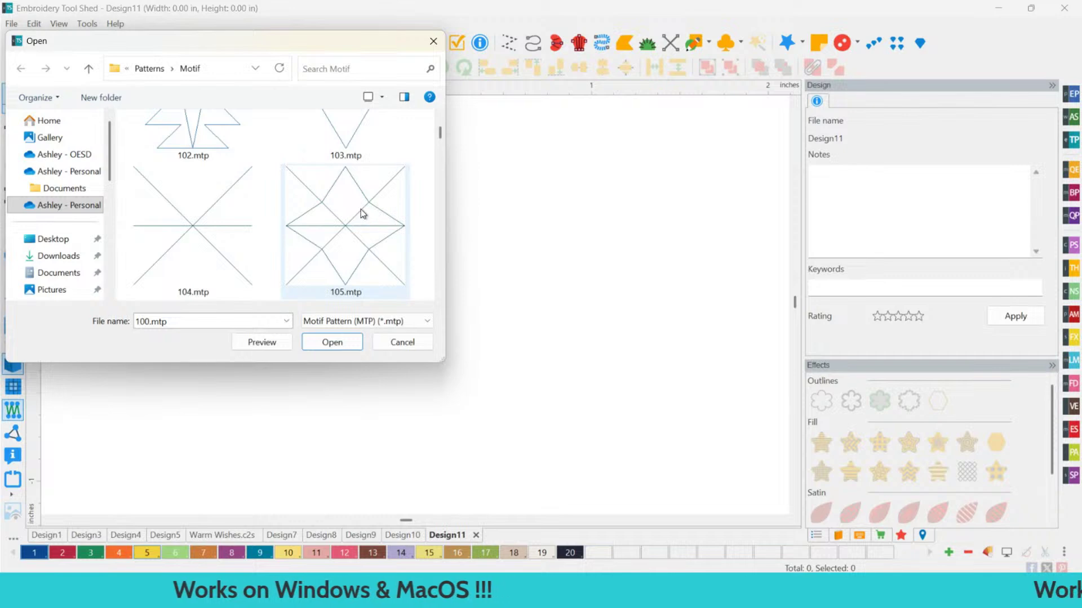
Open the diamond motif pattern file 103.mtp and show its transform settings.
click(352, 141)
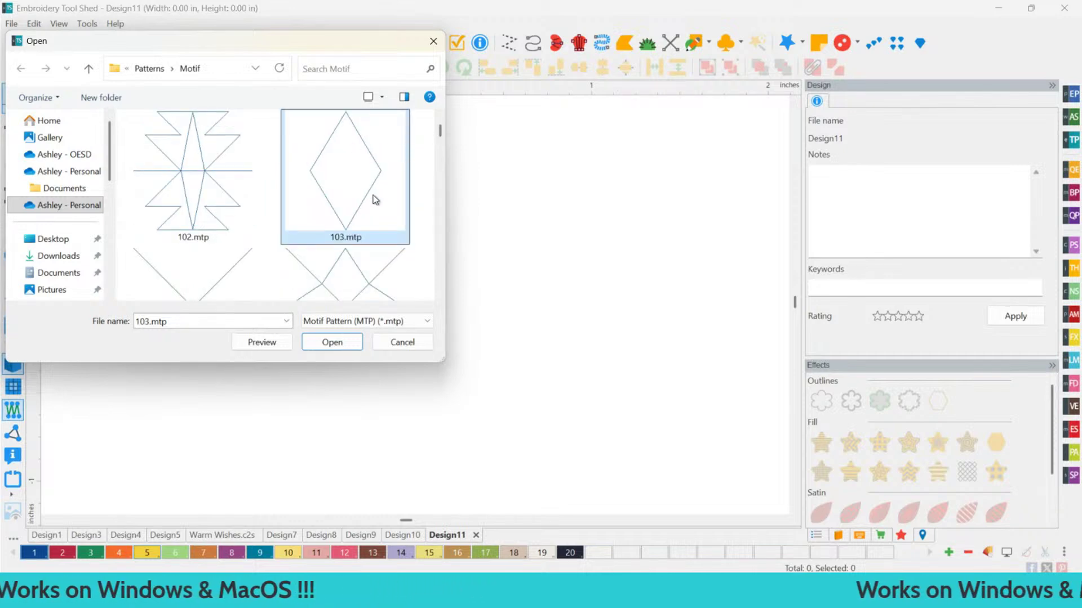
scroll(356, 214, up, 2)
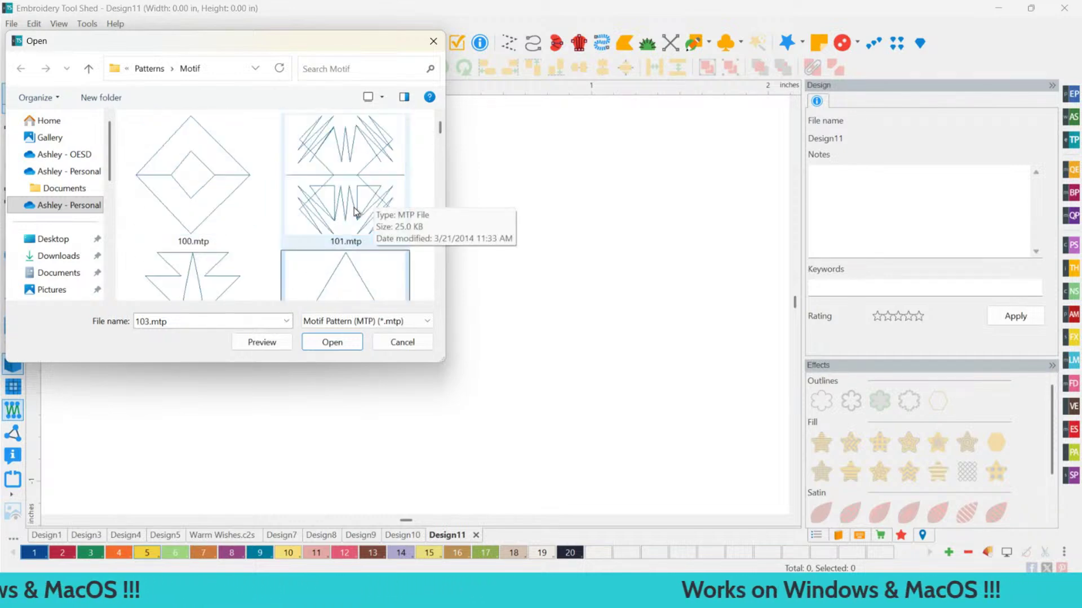
scroll(326, 230, down, 1)
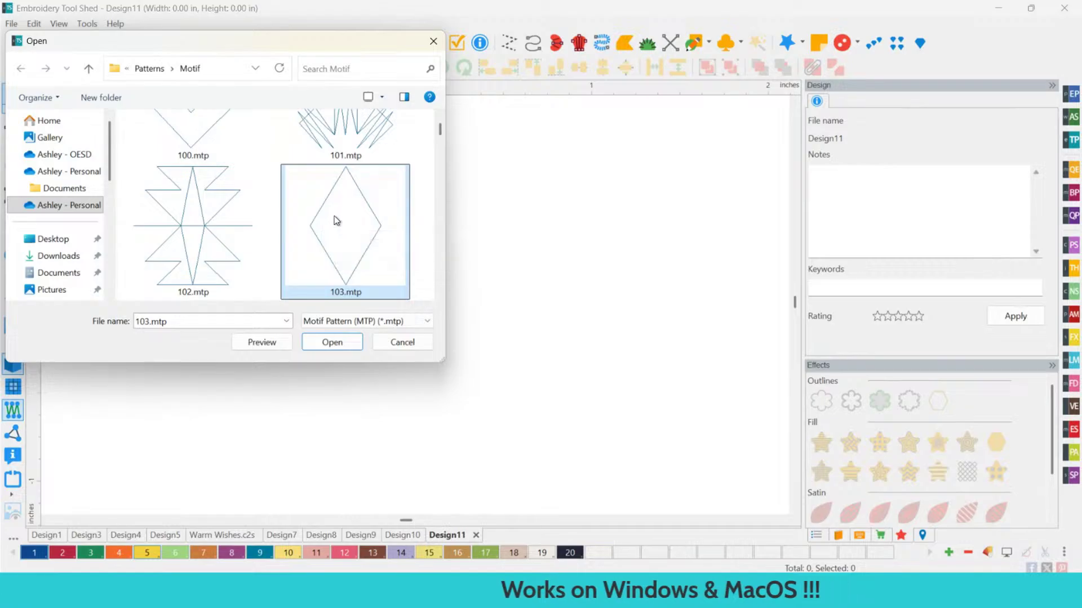
double_click(333, 215)
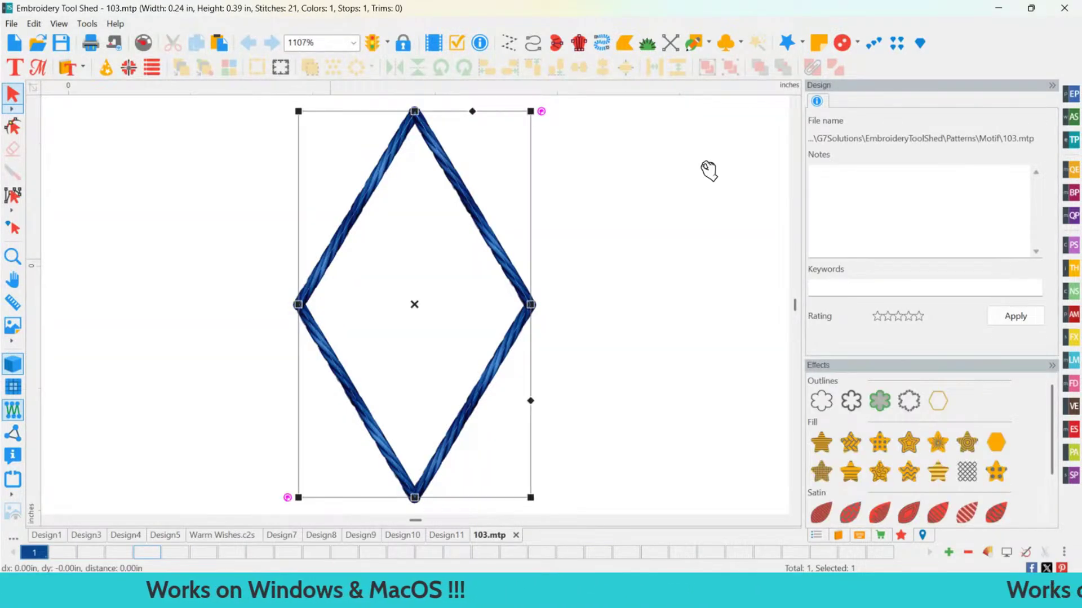
click(902, 102)
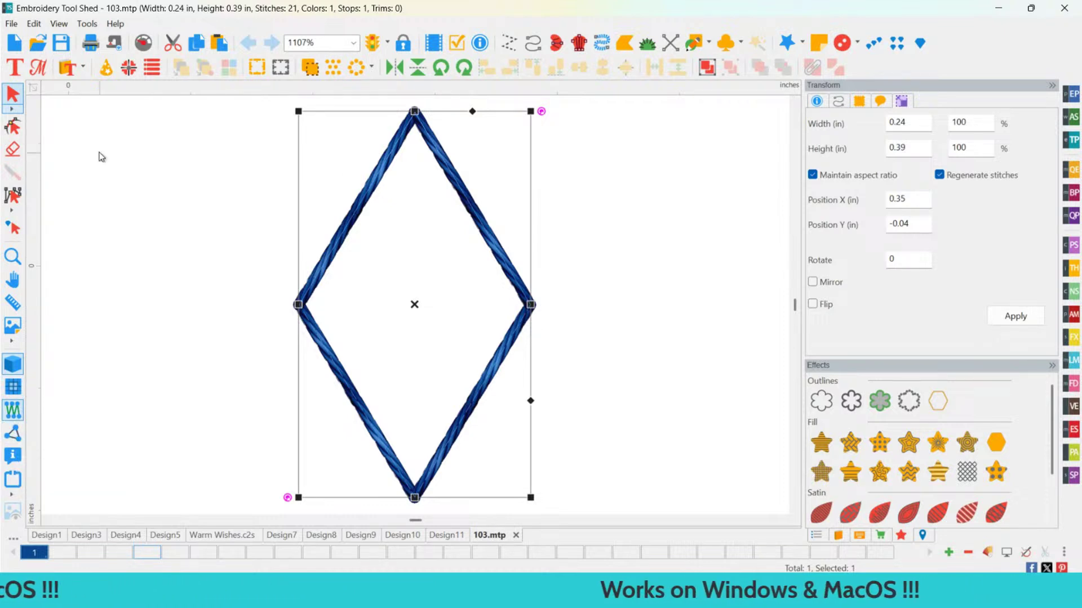
Examine the diamond pattern's entry and exit points and how the motif repeats connect along the heart outline in Design3.
click(16, 127)
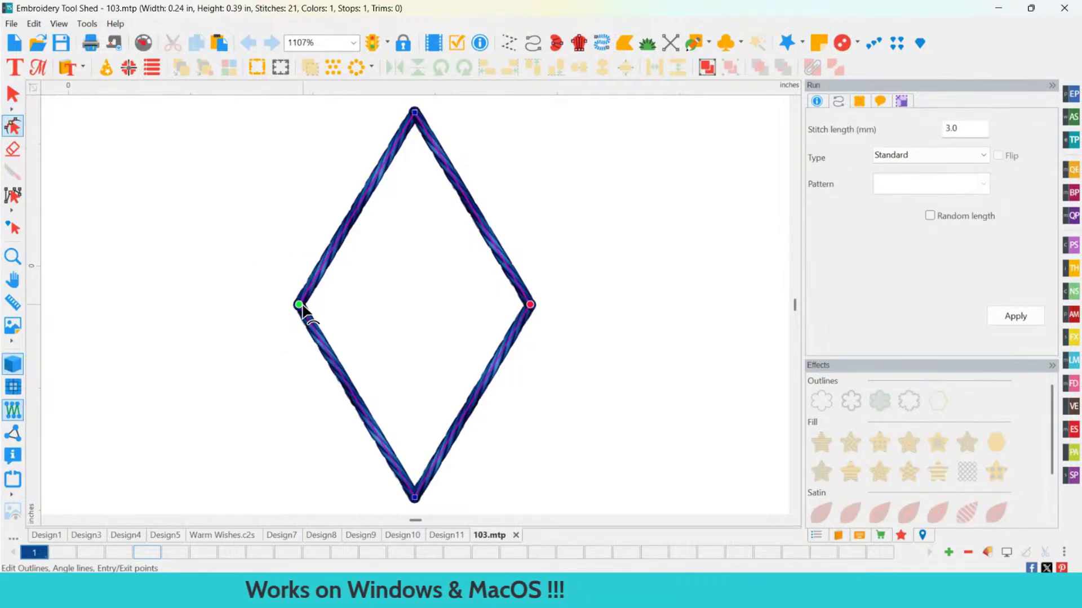
click(536, 306)
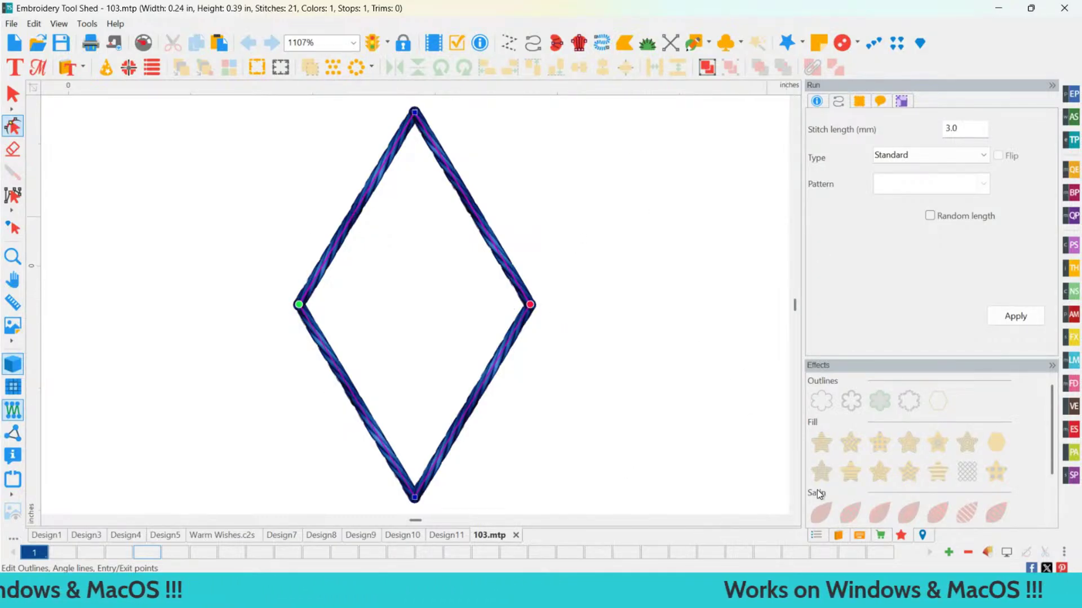
key(ctrl+Tab)
key(ctrl+Tab)
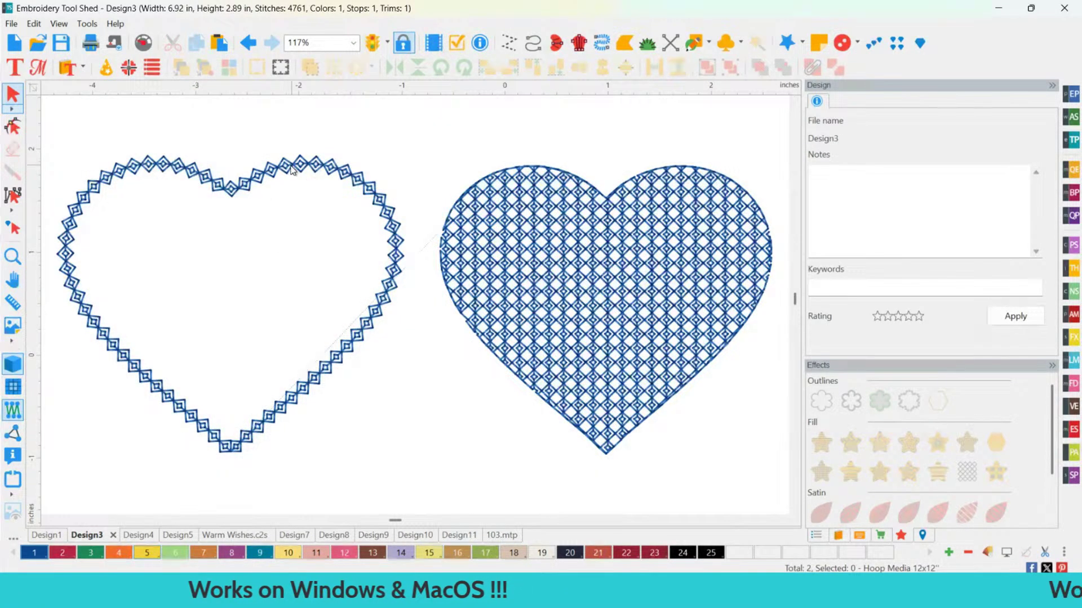
click(13, 257)
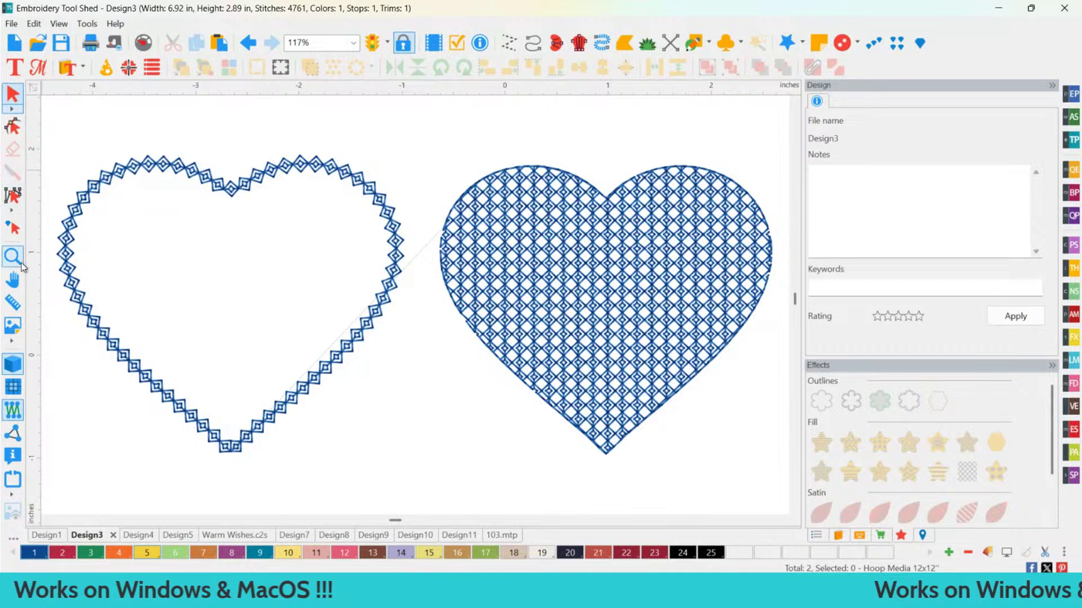
drag(241, 155, 308, 224)
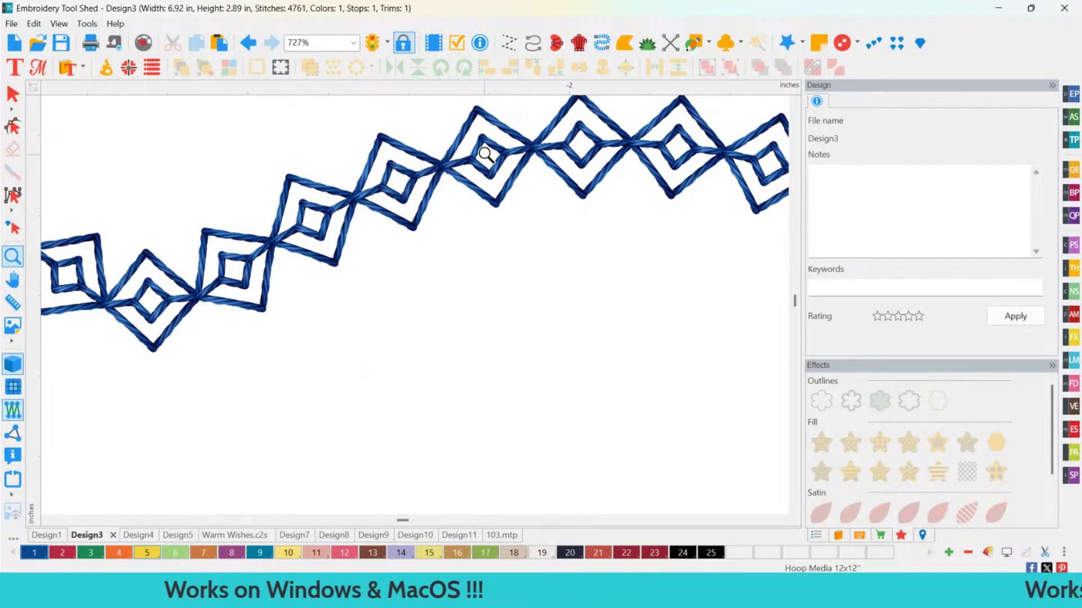
click(12, 258)
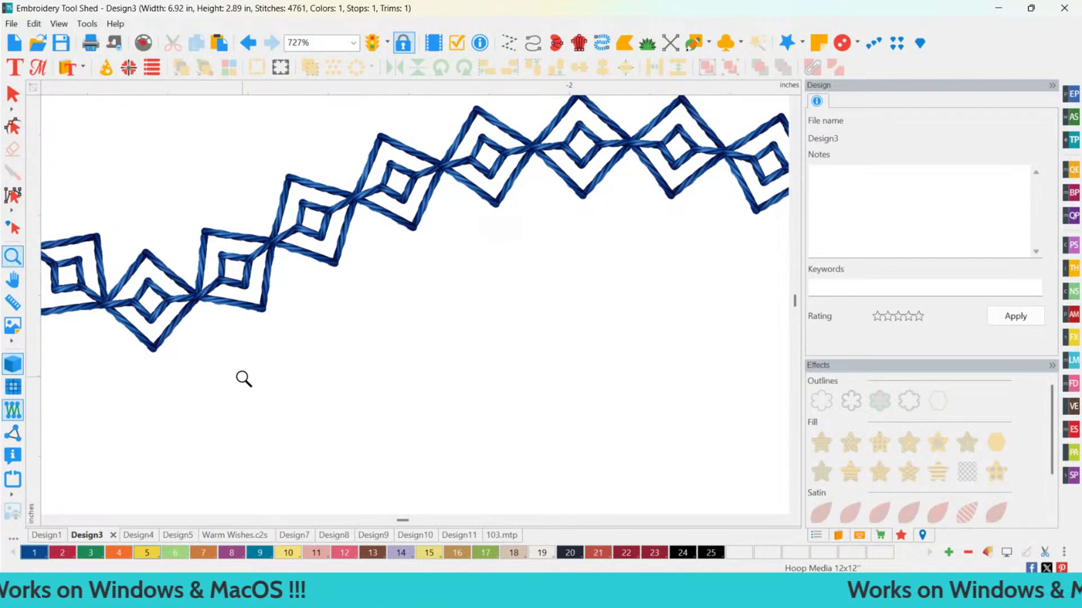
click(489, 535)
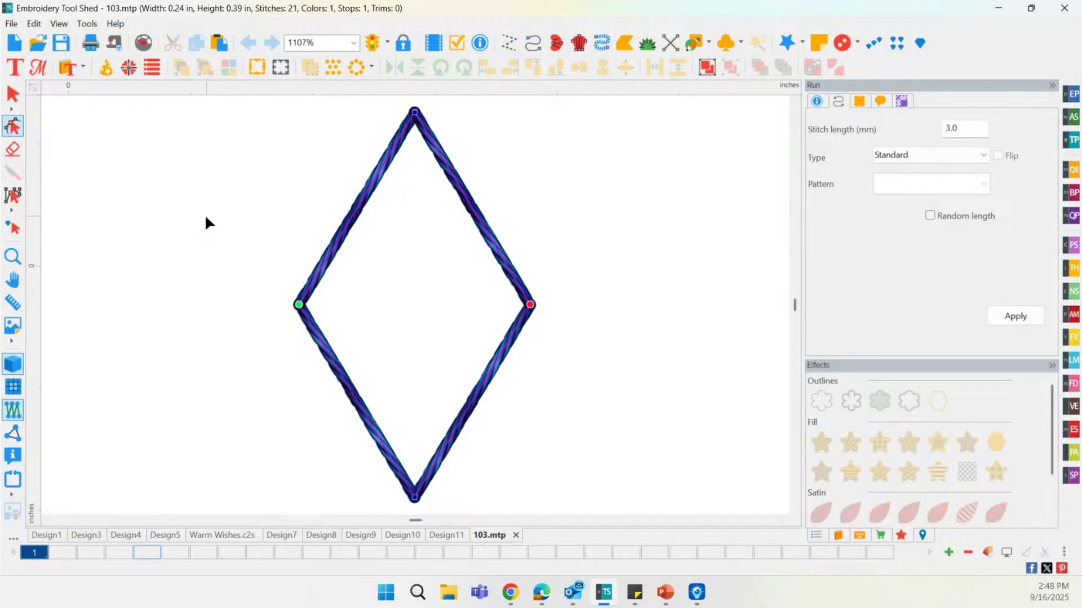
Create a new blank design and draw a star artwork shape about 0.61 in wide and high.
click(14, 43)
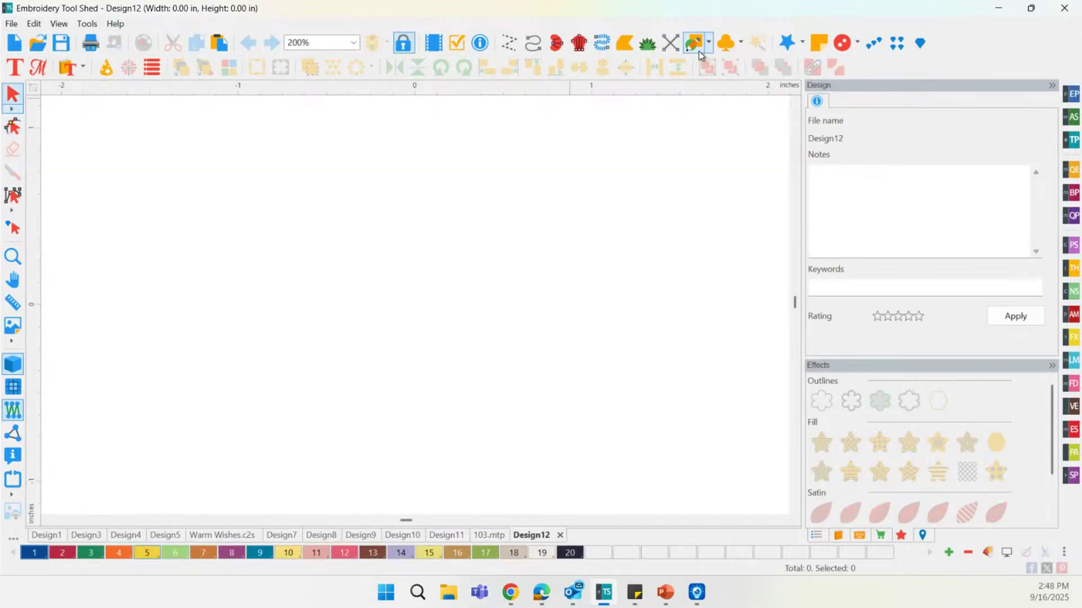
click(713, 51)
click(708, 45)
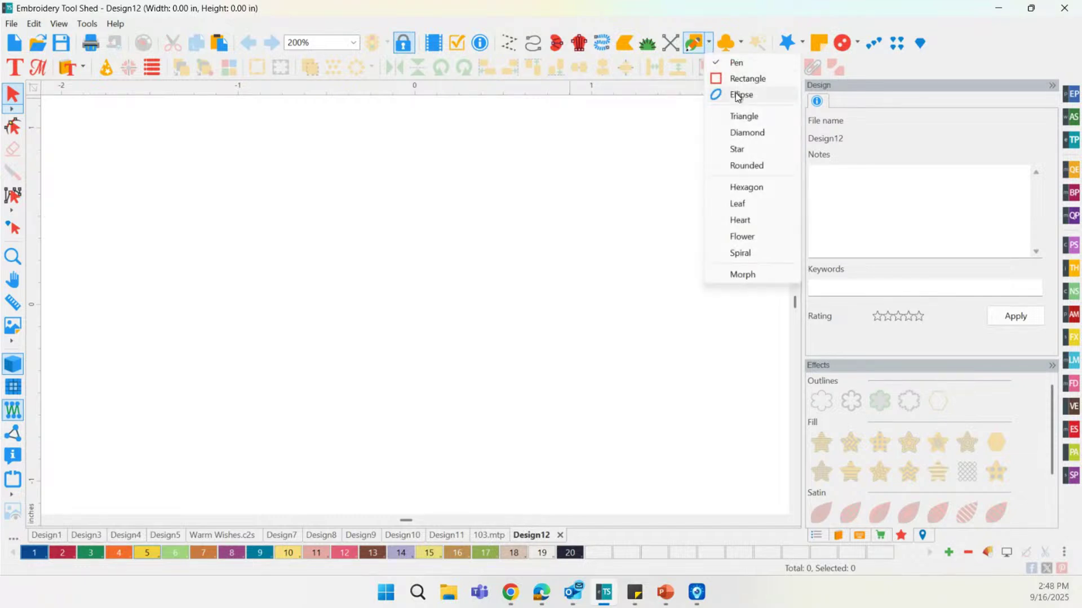
click(737, 149)
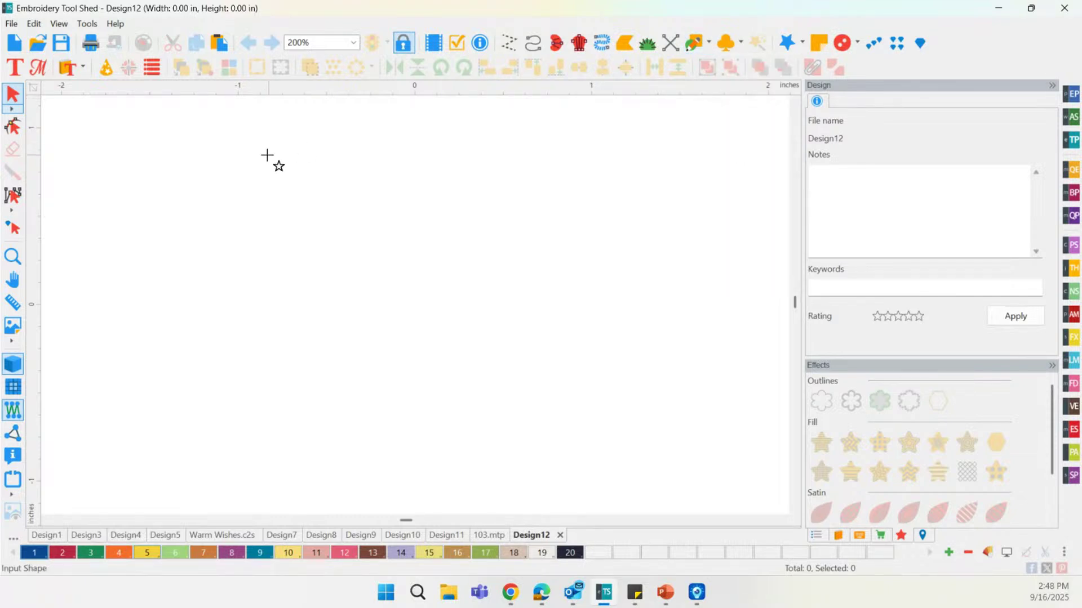
drag(265, 168, 373, 275)
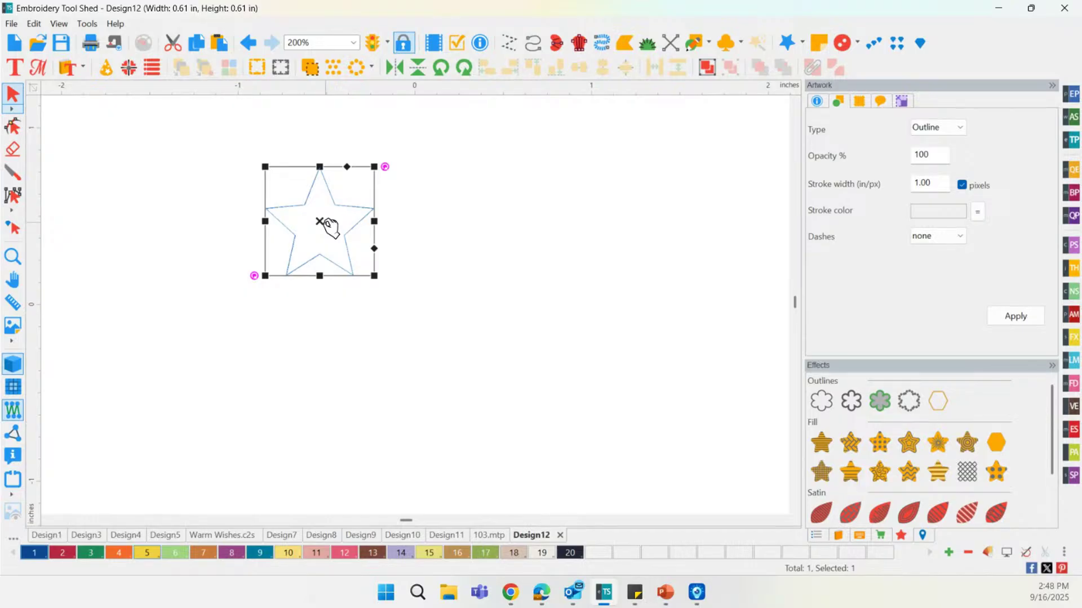
Resize the star to 0.25 in wide with its aspect ratio maintained and convert it to a Run outline.
click(903, 102)
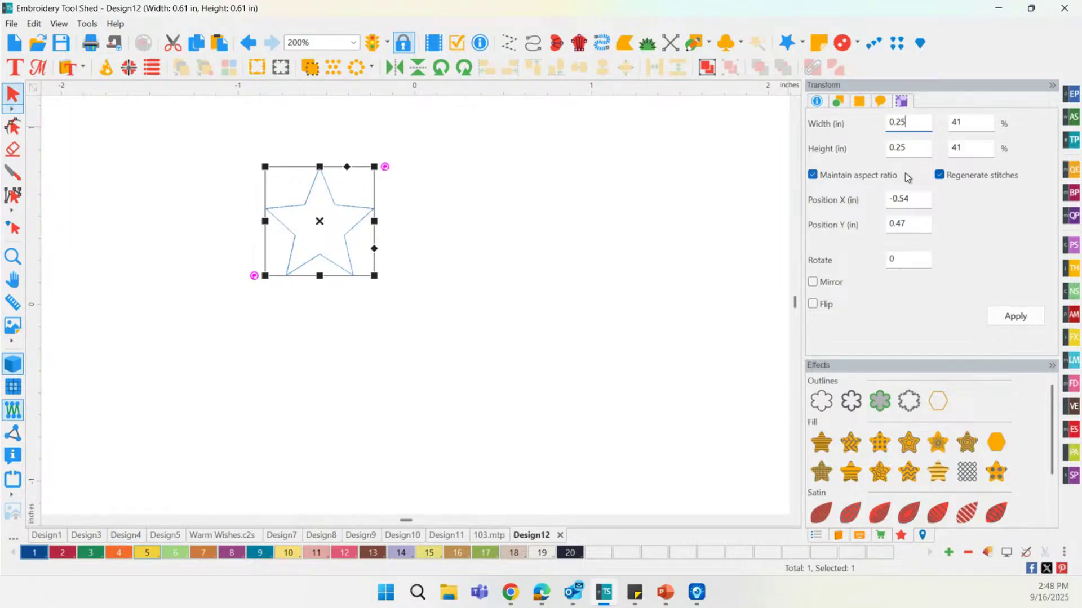
click(1016, 316)
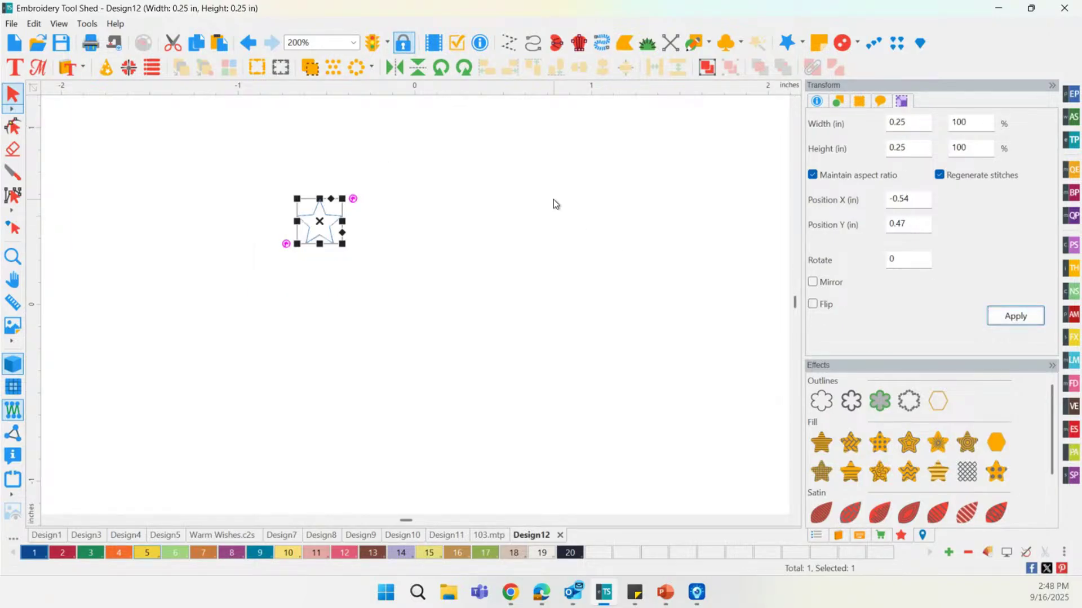
click(11, 258)
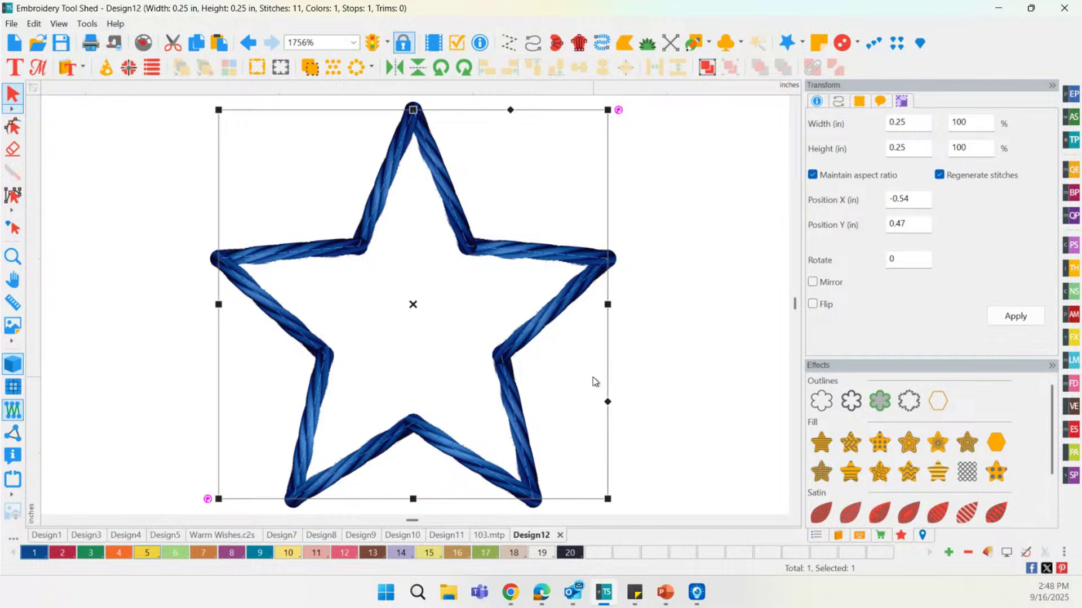
Move the star's entry point to its left arm tip and its exit point to its right arm tip.
click(12, 127)
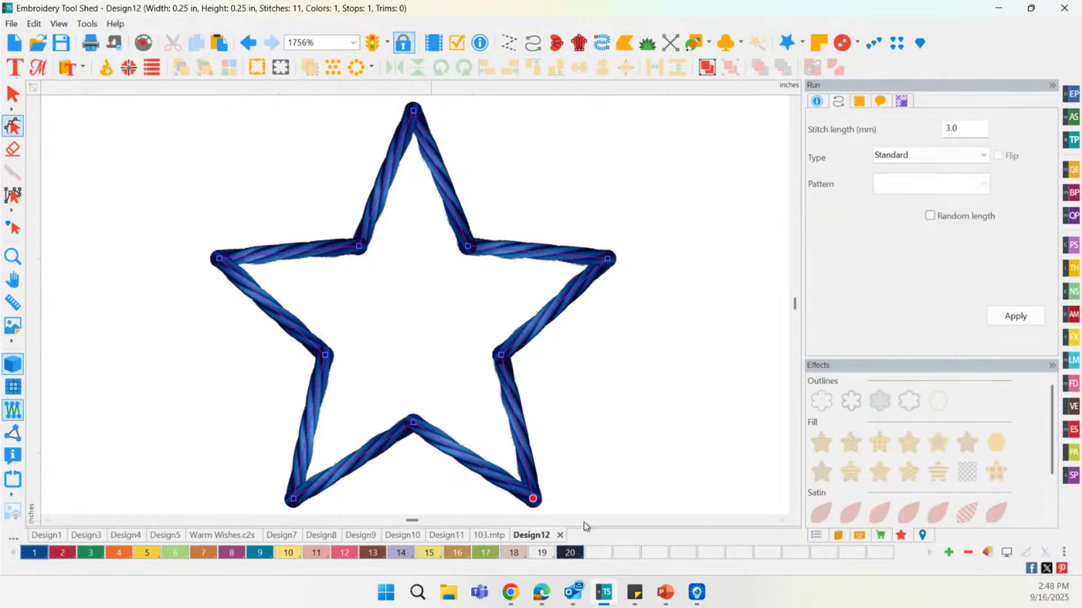
click(533, 500)
click(533, 501)
drag(536, 501, 614, 322)
mouse_move(534, 499)
mouse_down()
mouse_move(596, 309)
mouse_move(533, 488)
mouse_up()
click(226, 262)
click(623, 262)
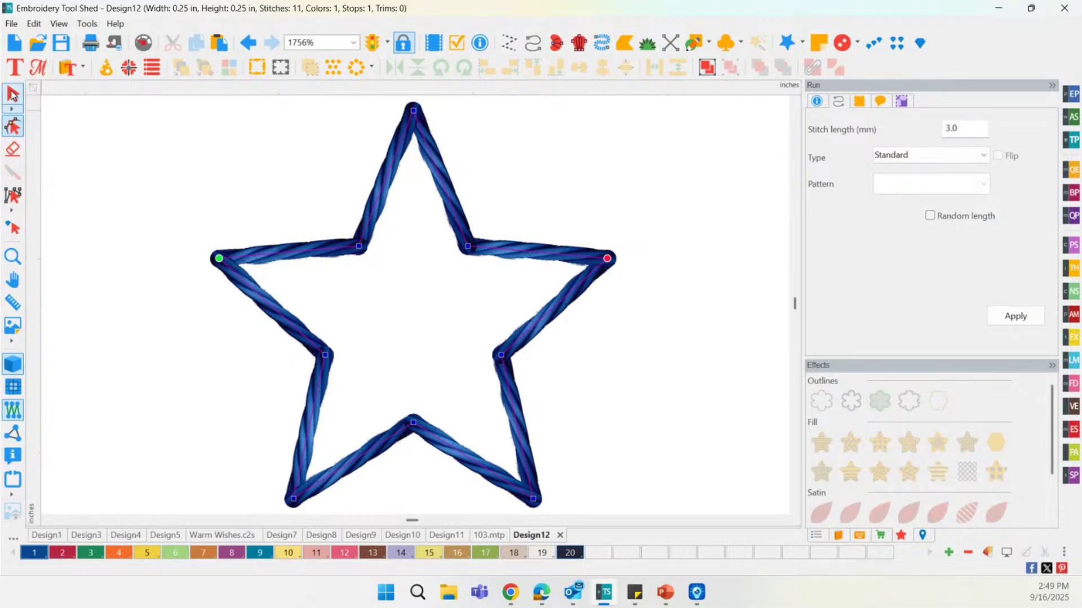
click(13, 95)
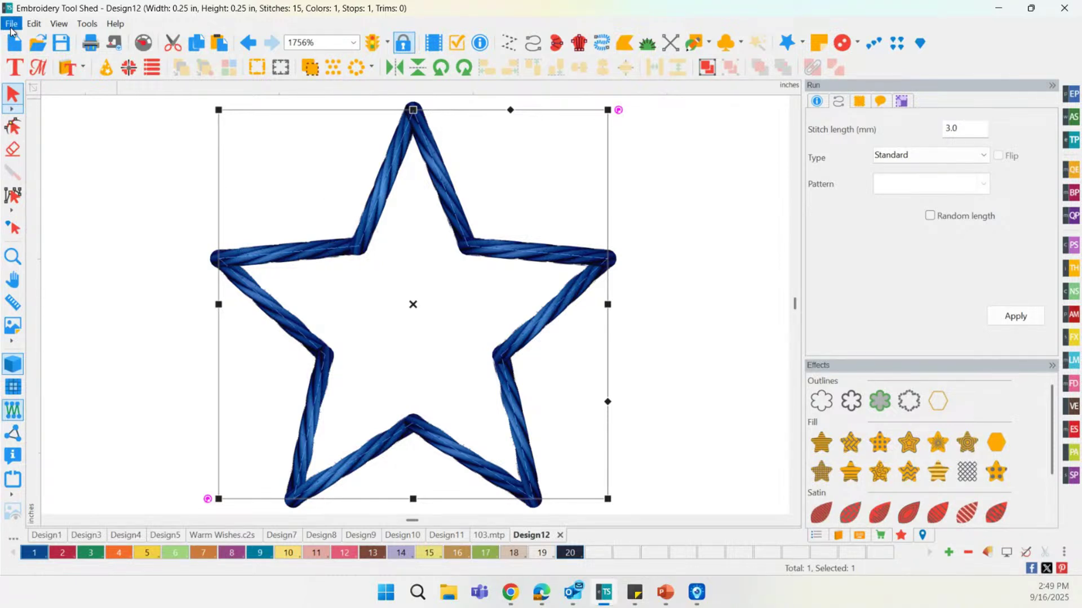
Save the star as a special motif pattern file named AJ-01.mtp in the Motif patterns folder.
click(11, 25)
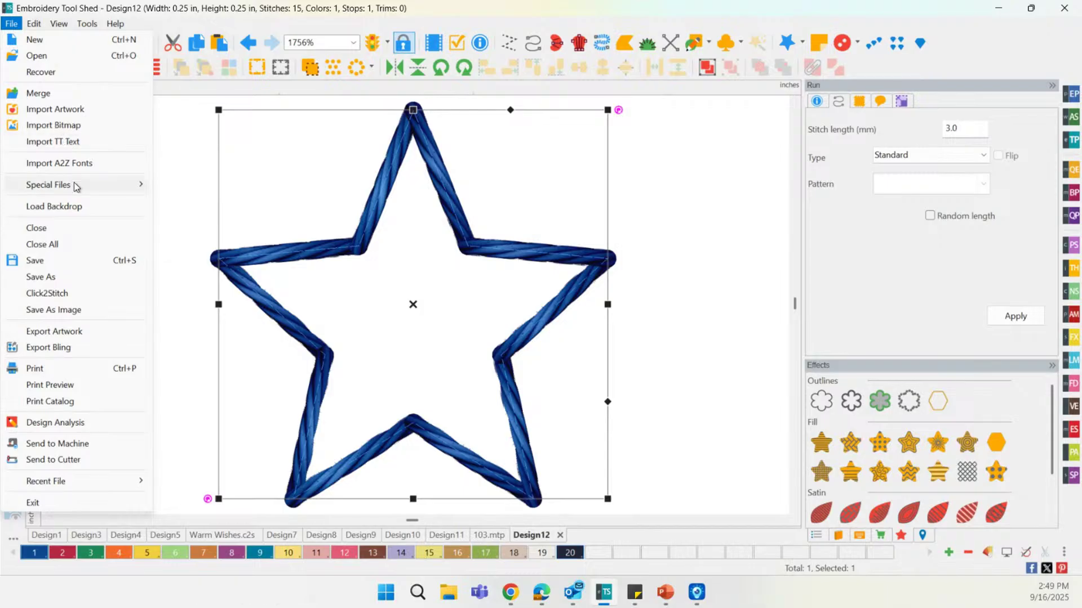
mouse_move(76, 186)
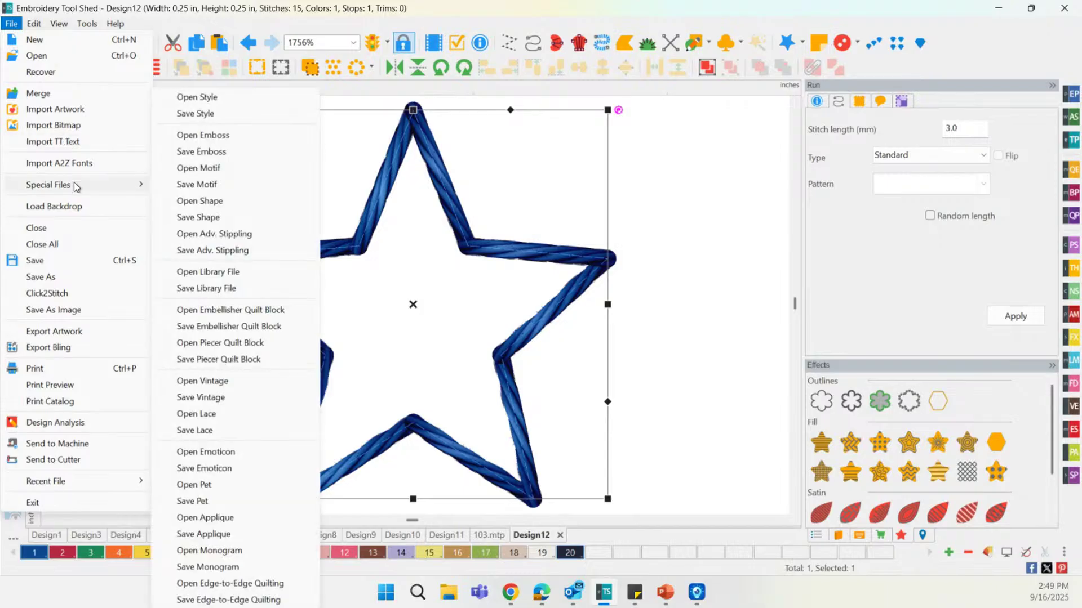
click(194, 186)
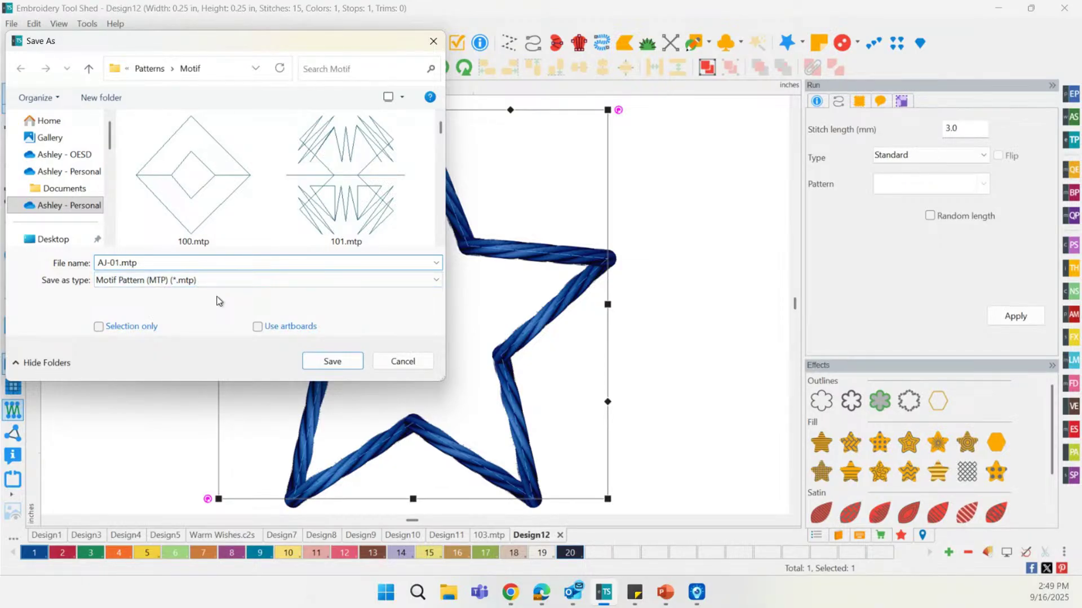
click(333, 362)
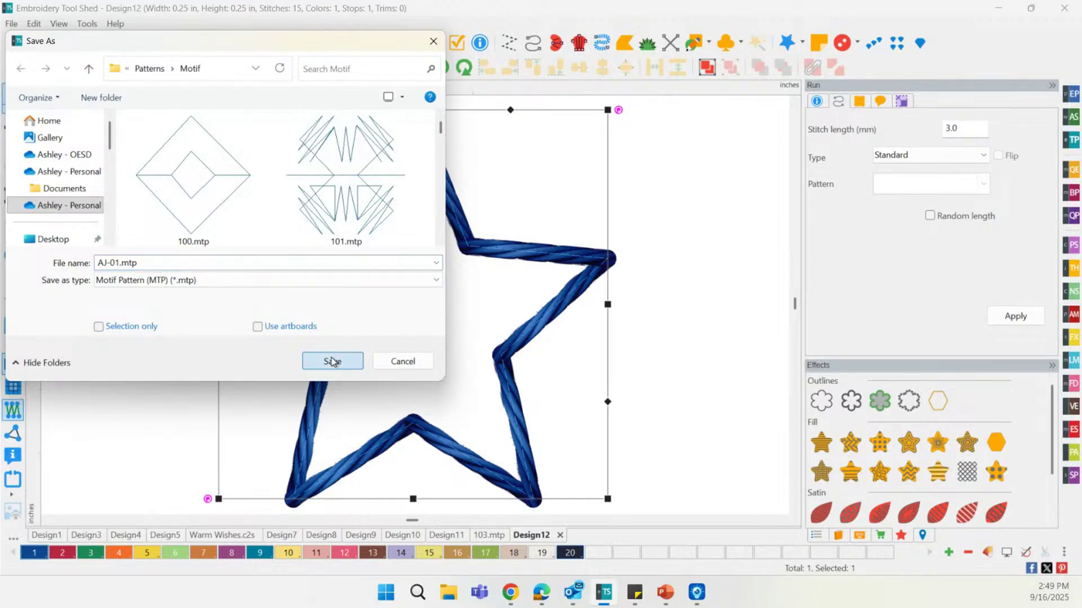
click(332, 361)
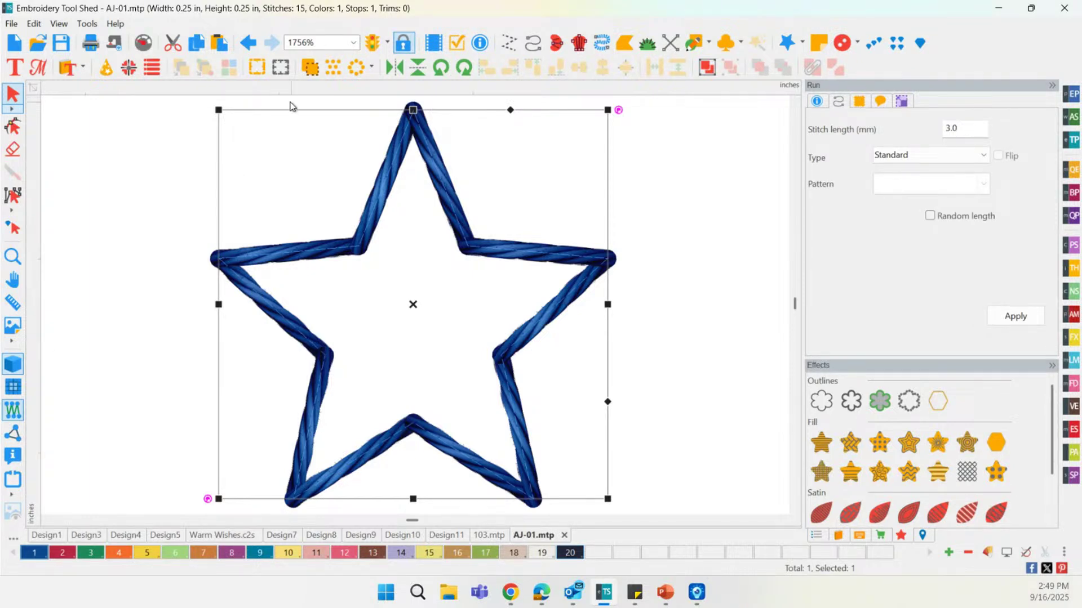
click(123, 122)
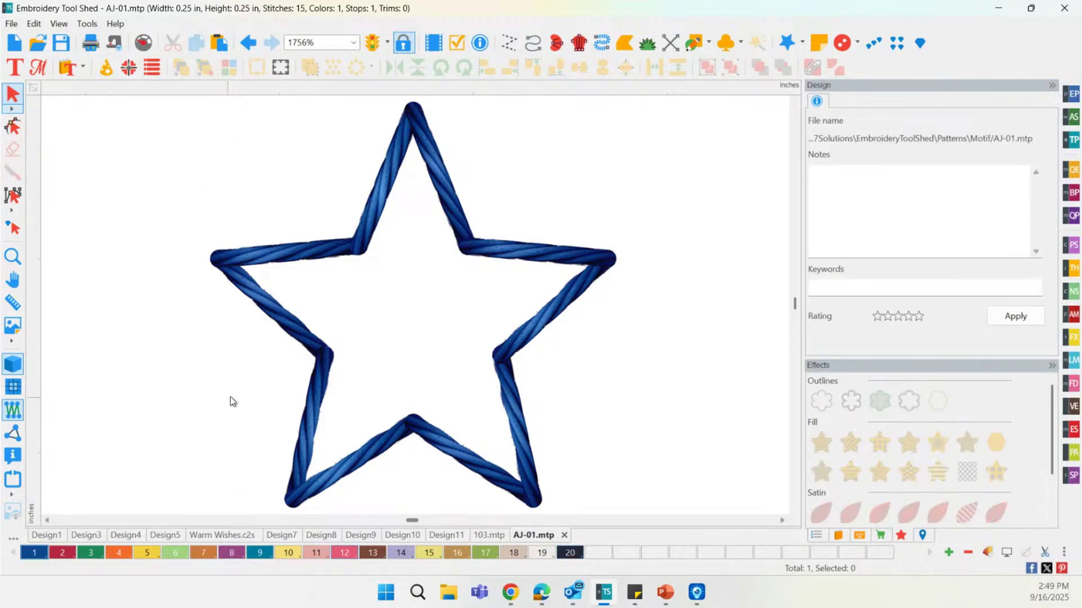
Return to Design3 and apply the custom AJ-01 star pattern to the motif-filled heart.
click(88, 536)
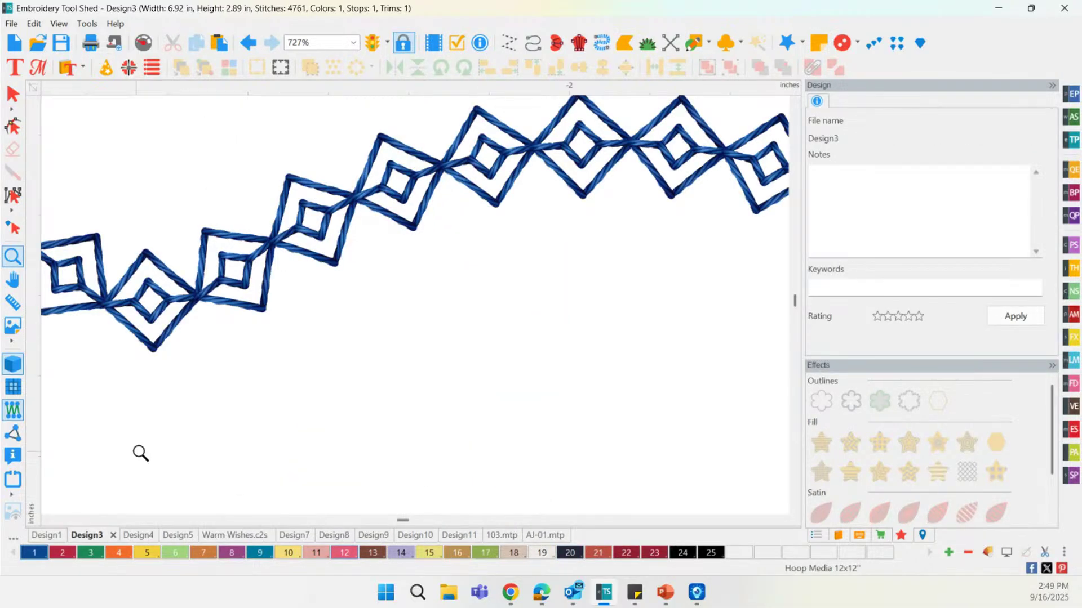
click(16, 261)
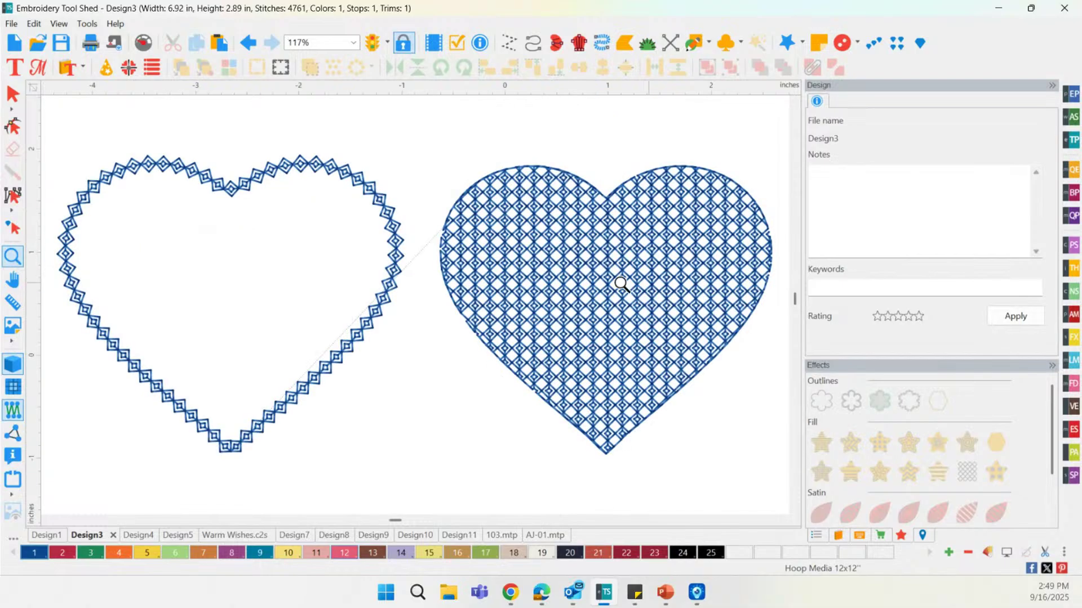
click(628, 265)
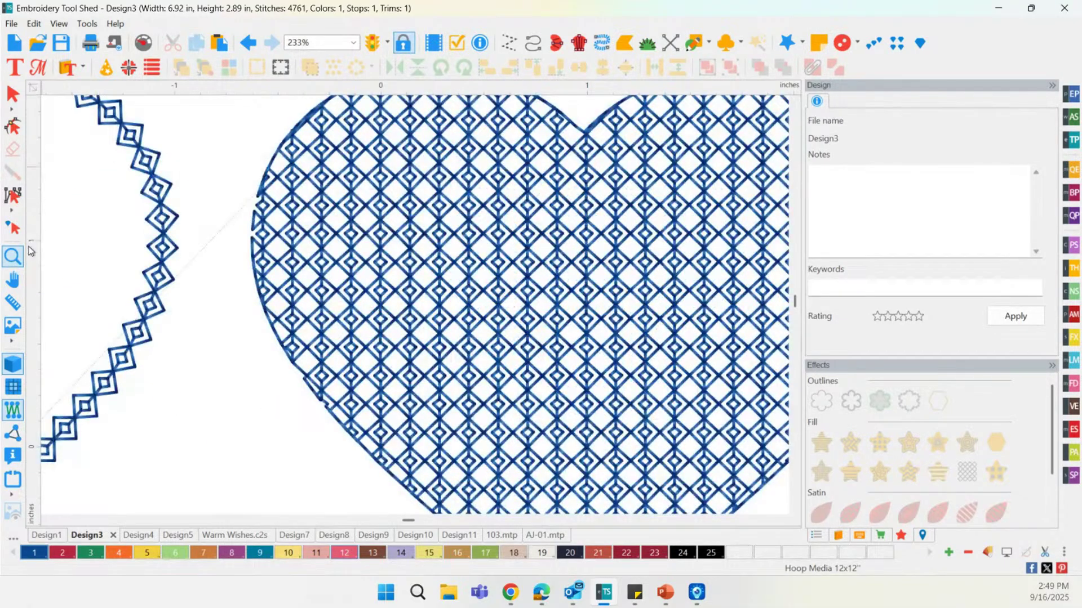
click(14, 257)
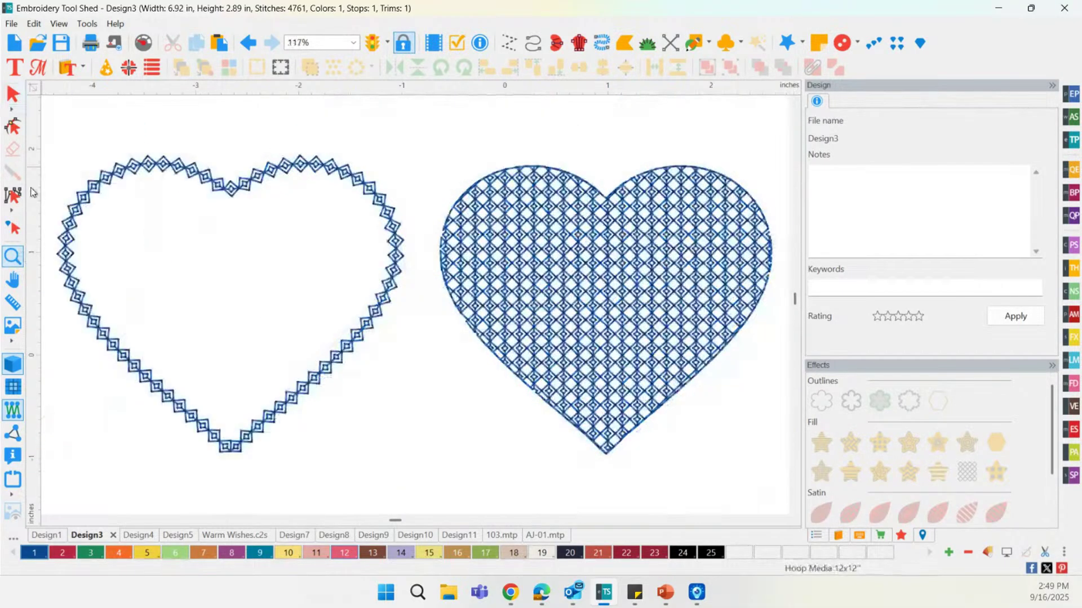
click(632, 352)
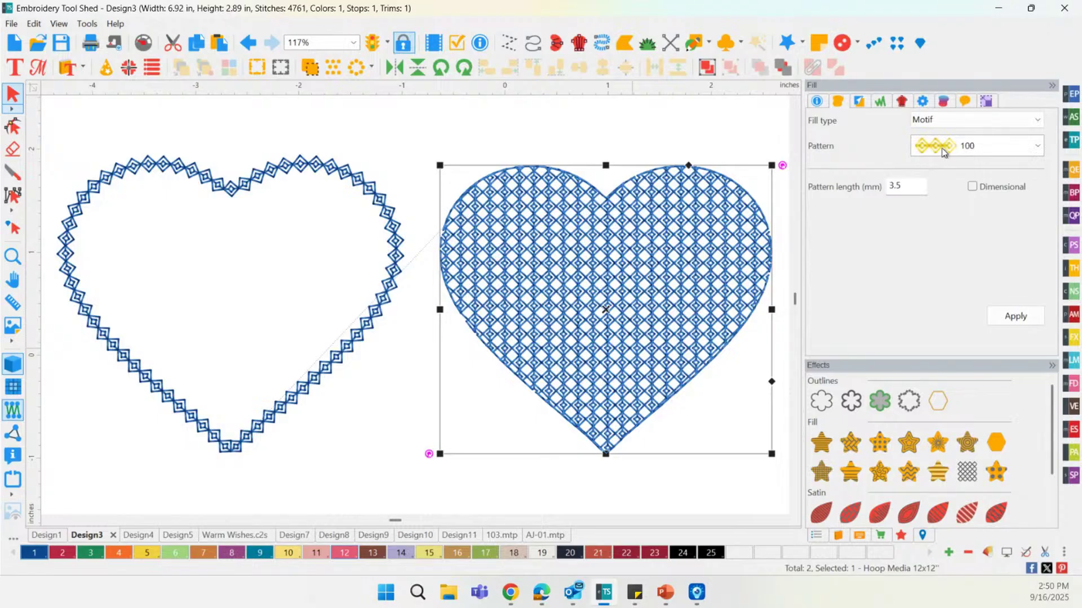
click(944, 153)
click(981, 231)
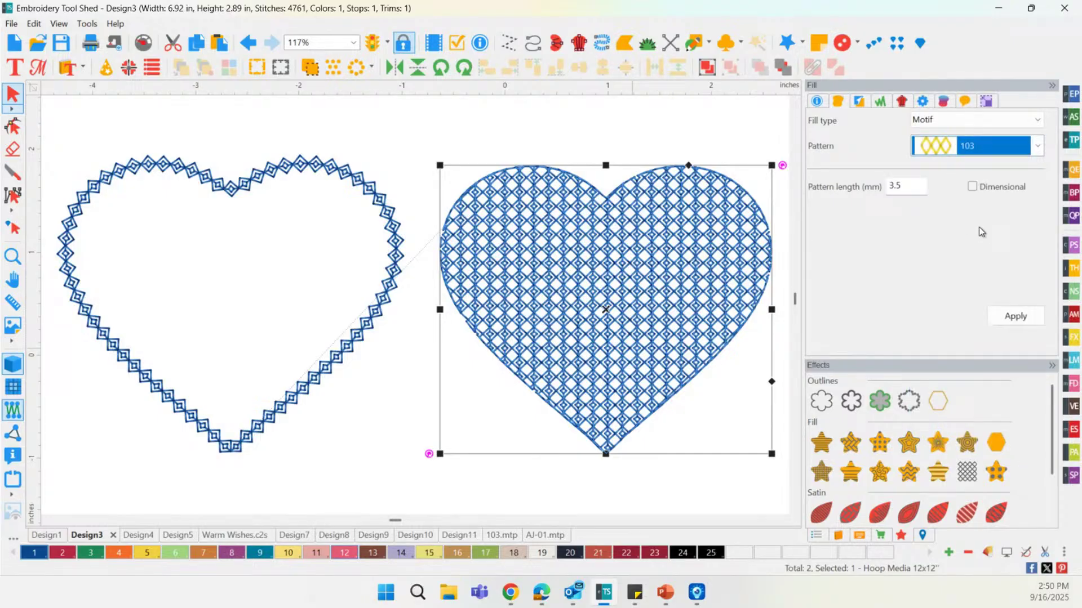
click(950, 147)
scroll(1038, 169, up, 1)
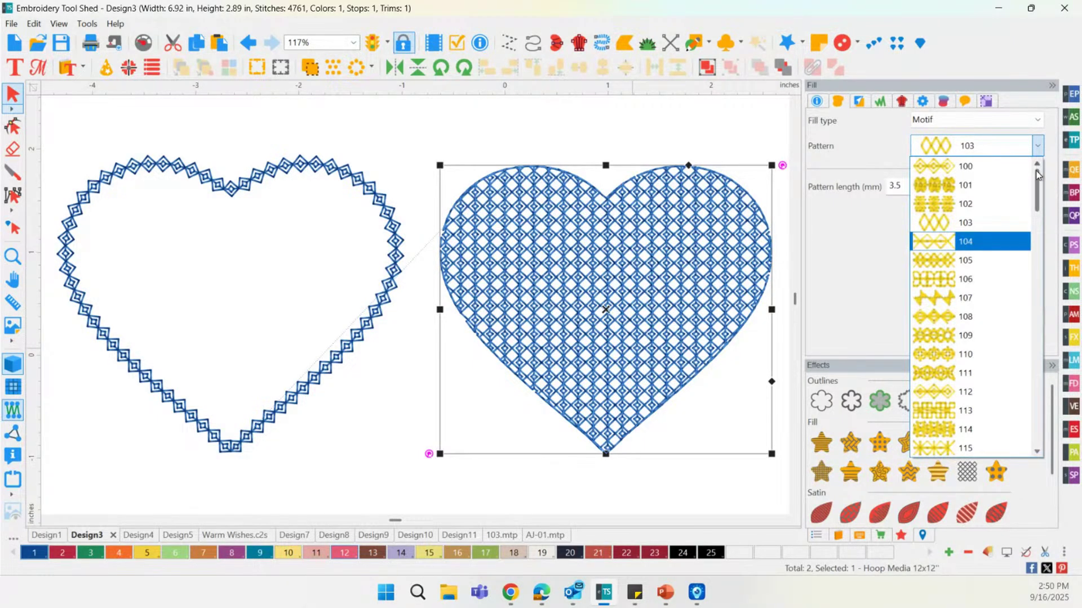
drag(1038, 175, 1041, 418)
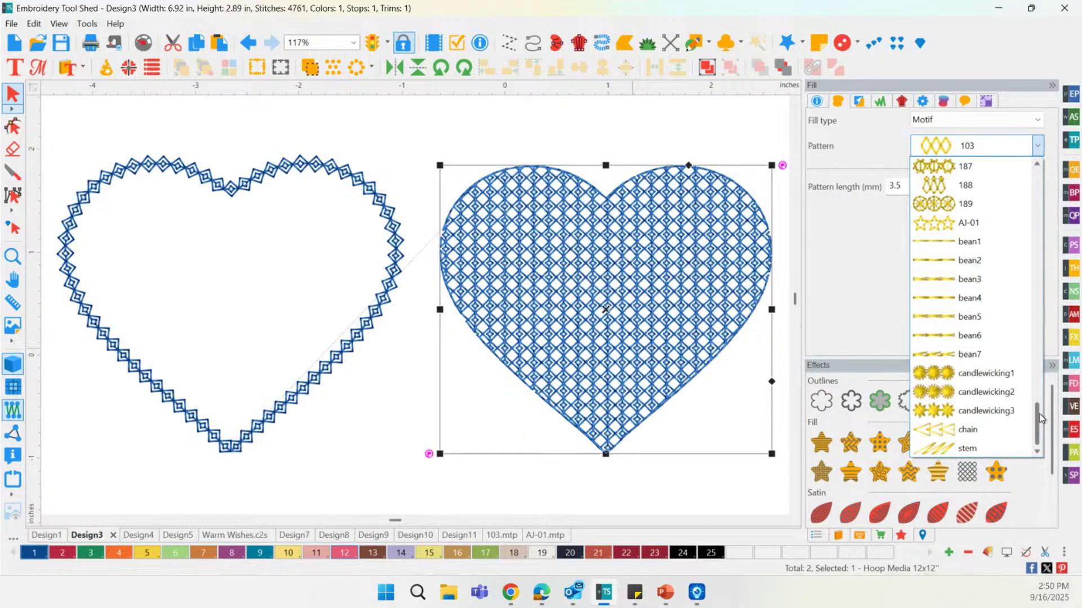
scroll(960, 252, up, 2)
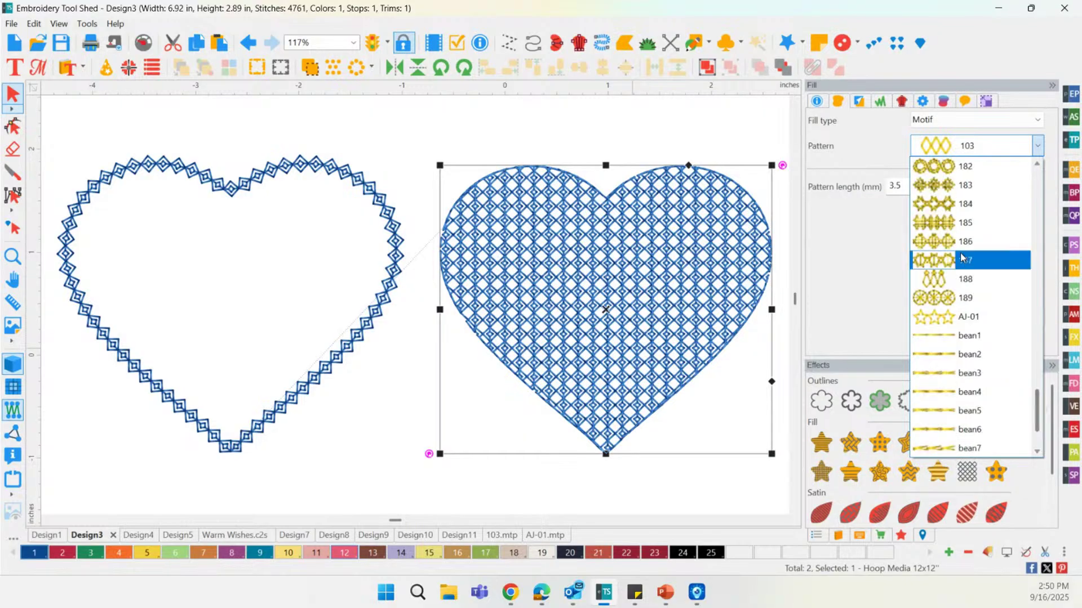
click(978, 327)
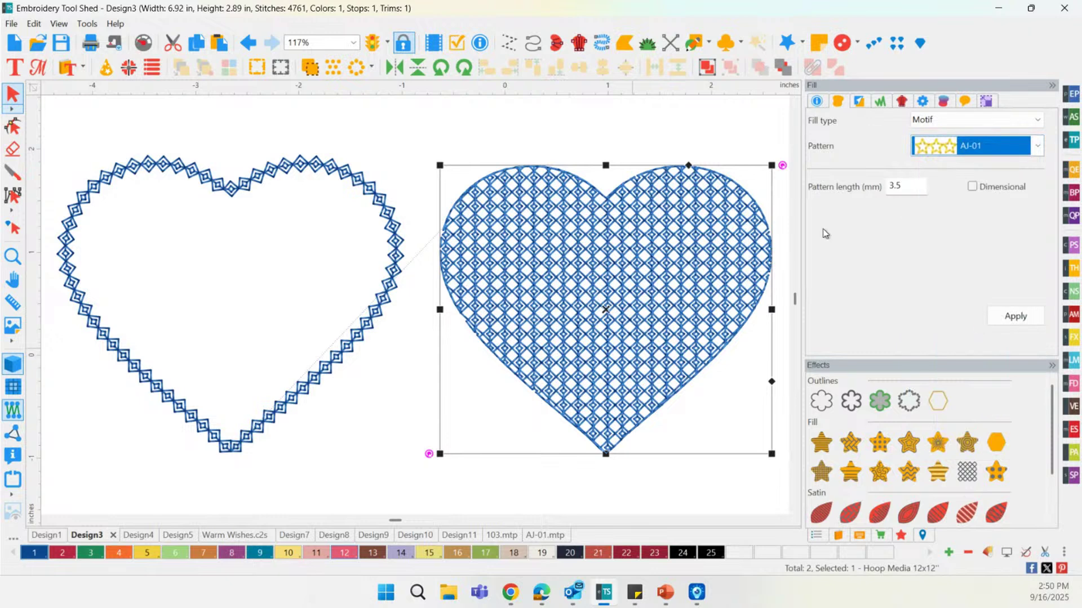
click(1014, 316)
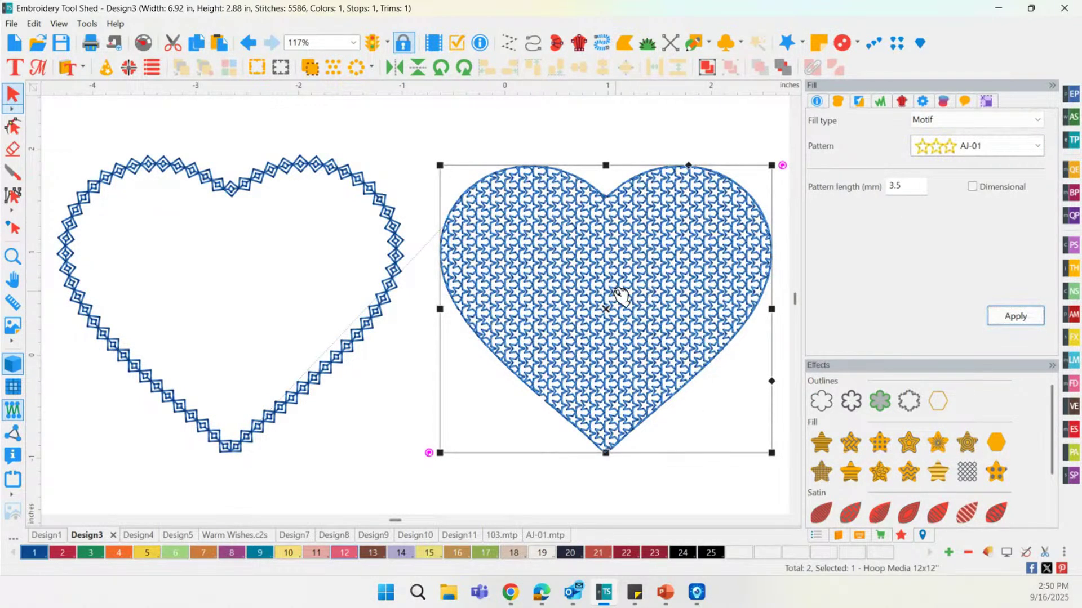
Apply the custom AJ-01 star motif to the outline heart with a pattern length of 10 mm.
click(237, 191)
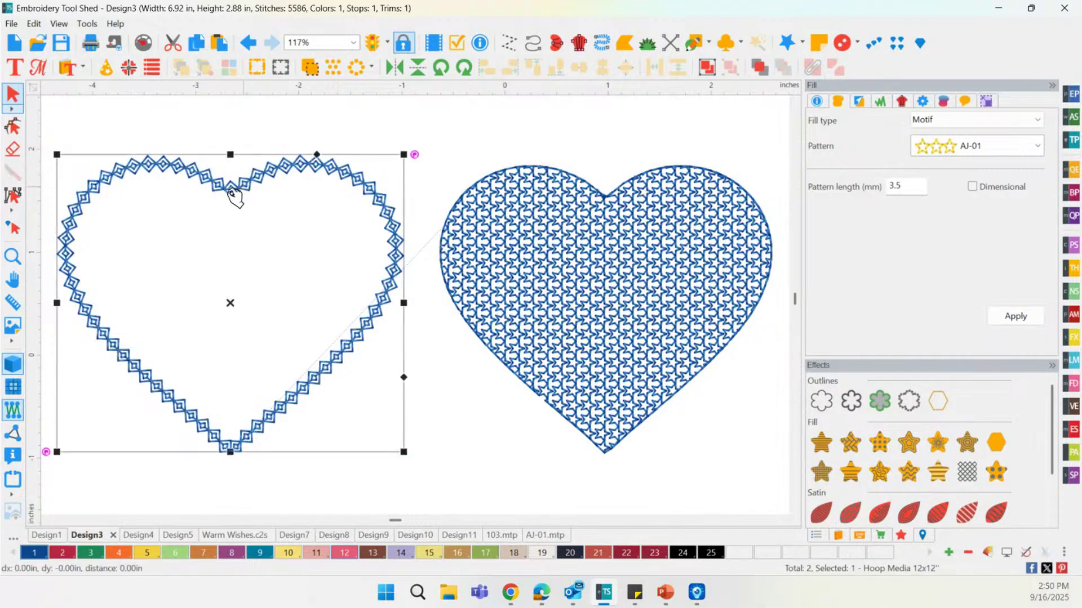
click(924, 187)
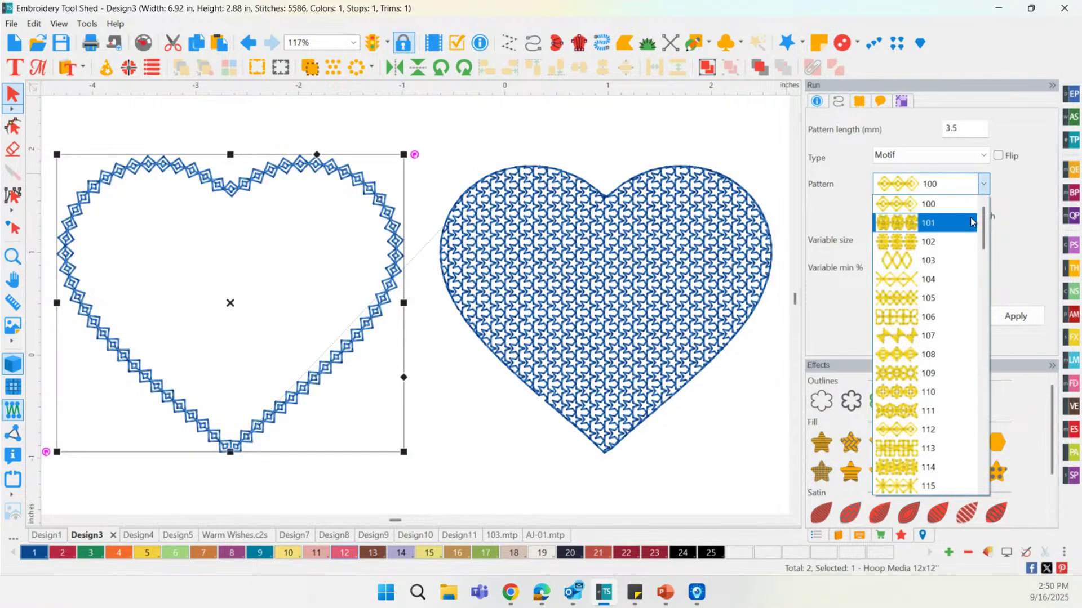
scroll(968, 427, down, 20)
scroll(968, 427, down, 4)
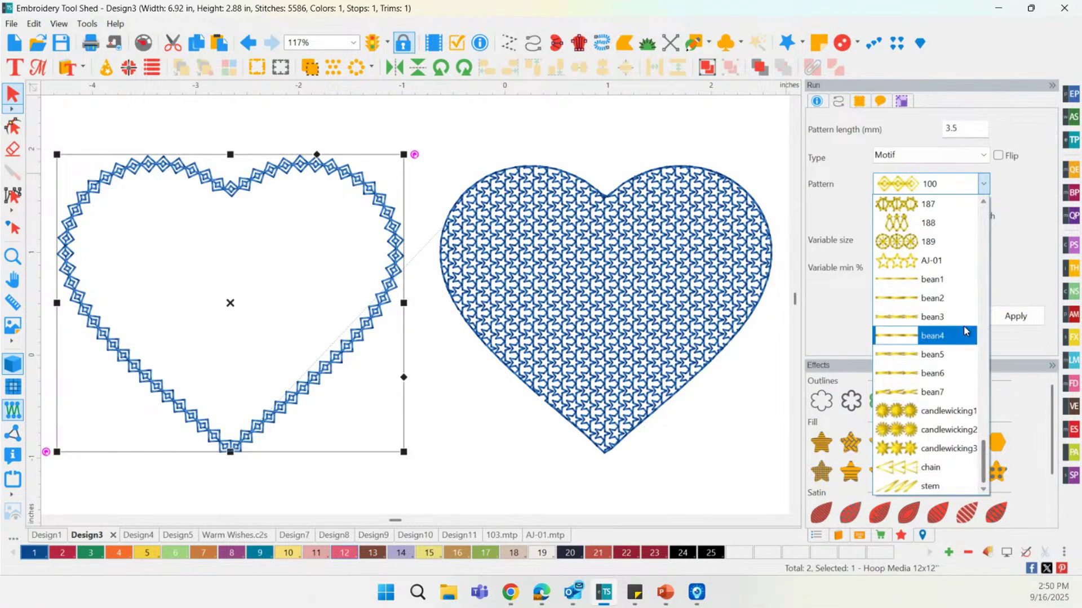
click(951, 269)
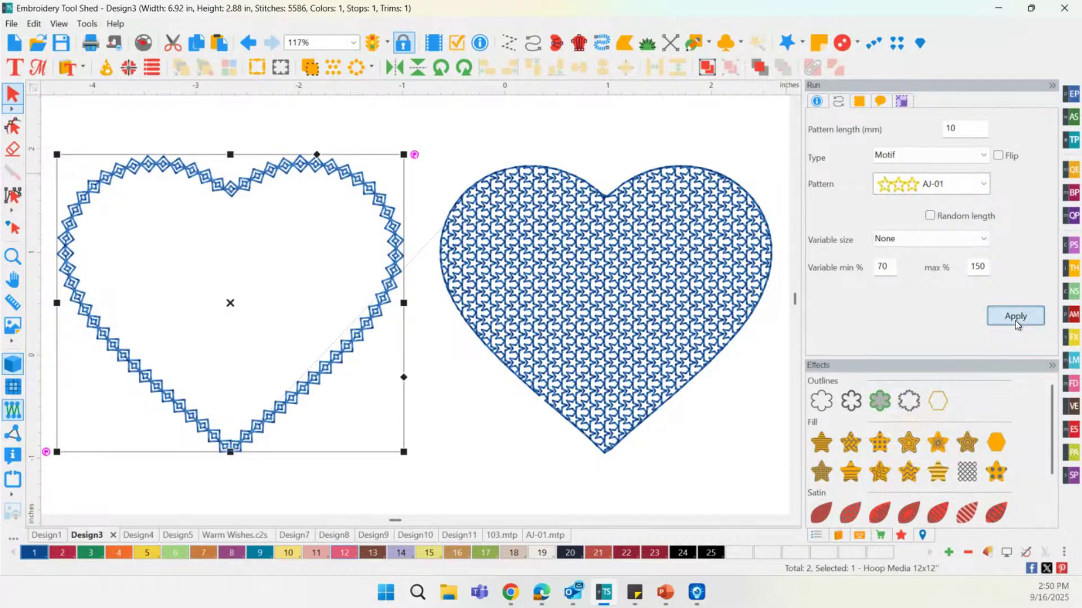
click(1014, 317)
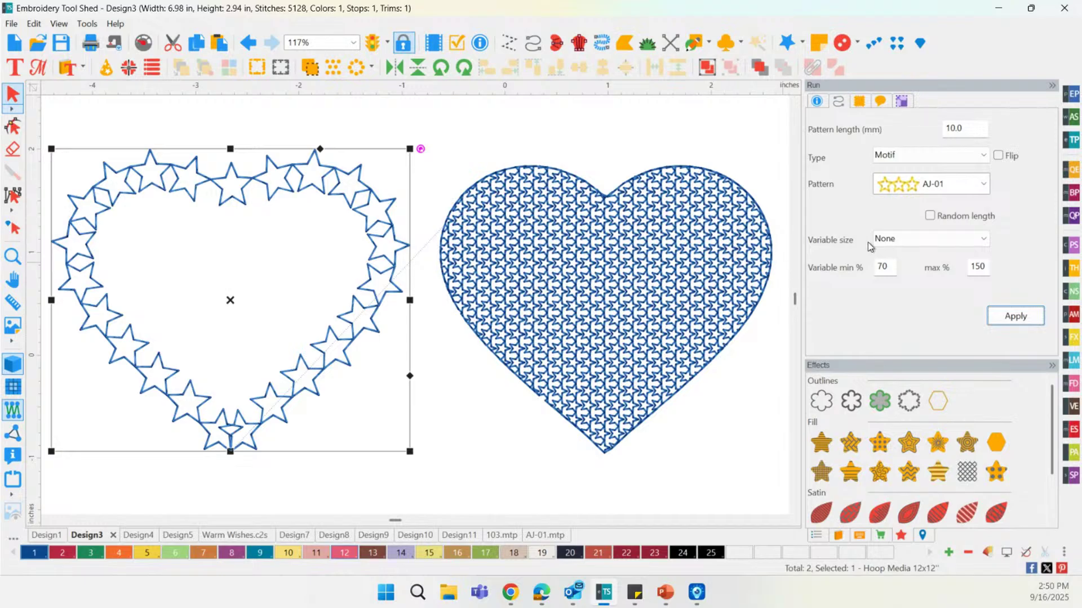
Reduce the outline heart's star motif to a pattern length of 5 mm.
key(Tab)
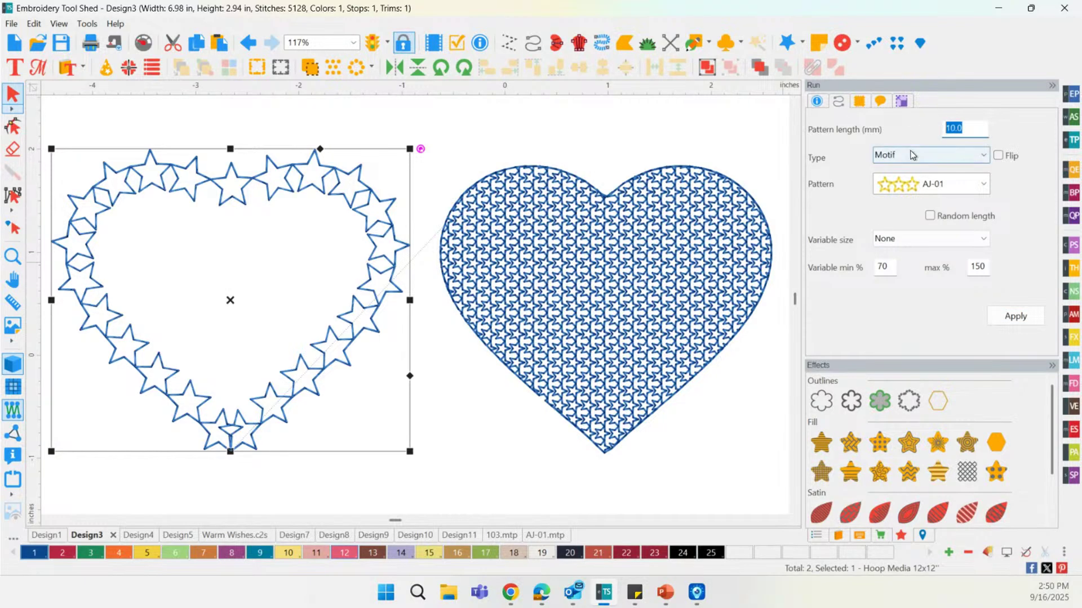
text(5)
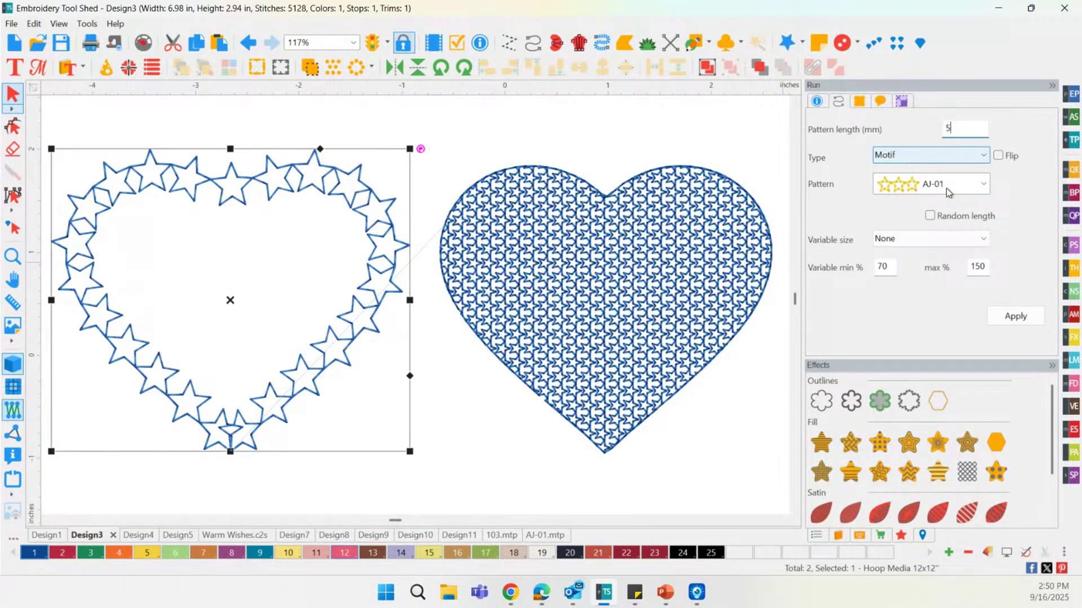
click(1014, 316)
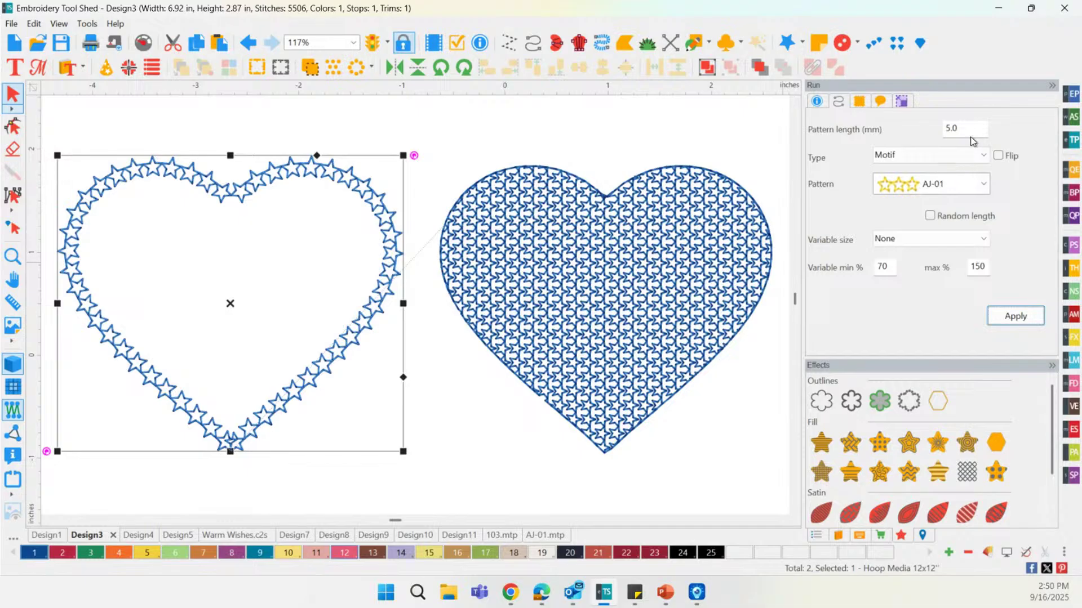
Set the motif-filled heart's pattern length to 10 mm and select the star-outlined heart.
click(704, 303)
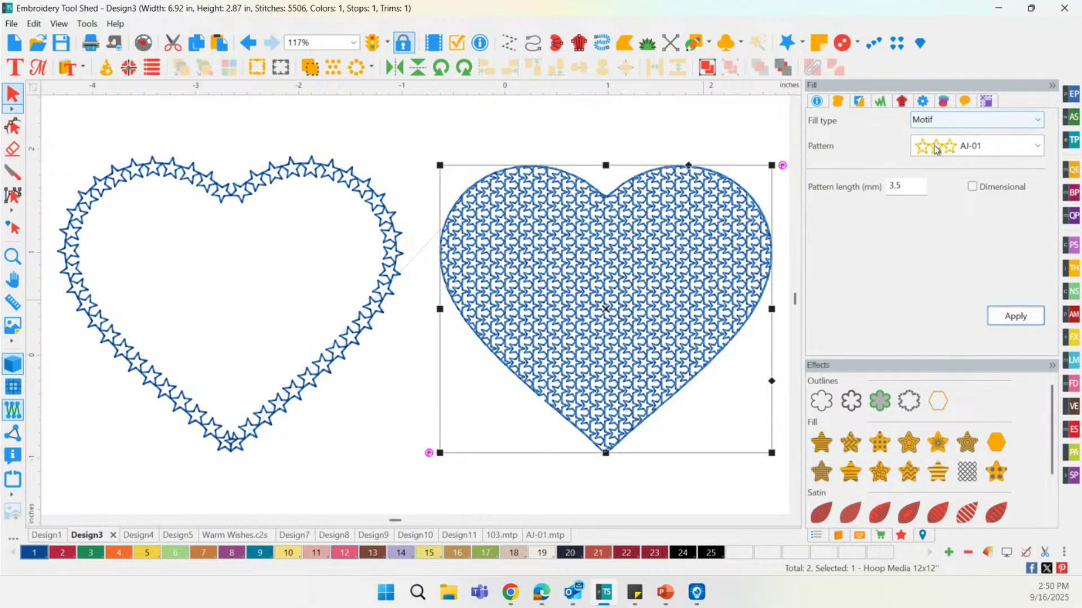
double_click(889, 186)
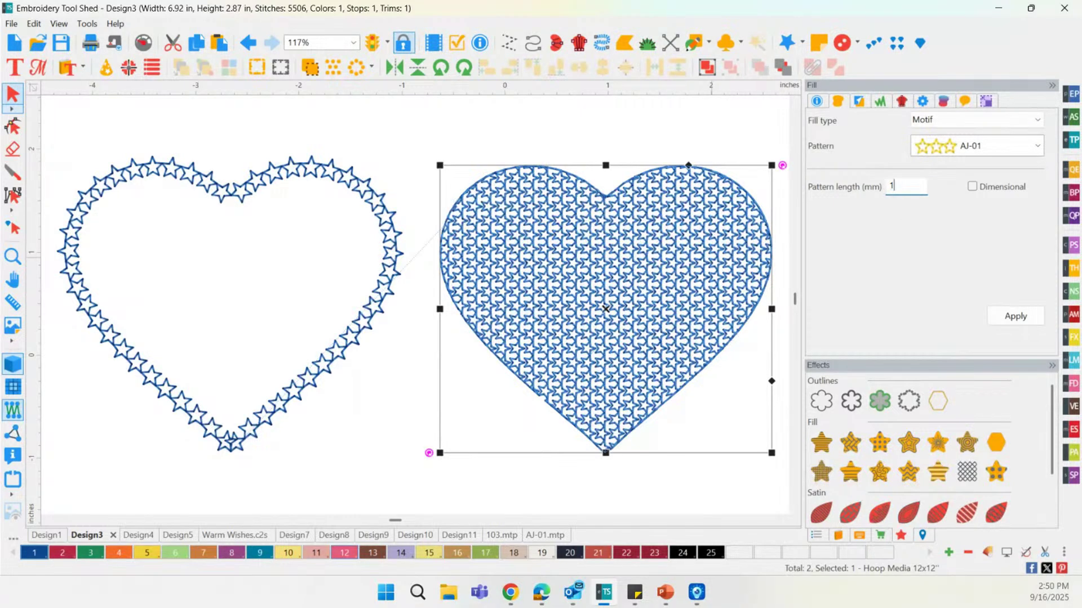
click(1015, 316)
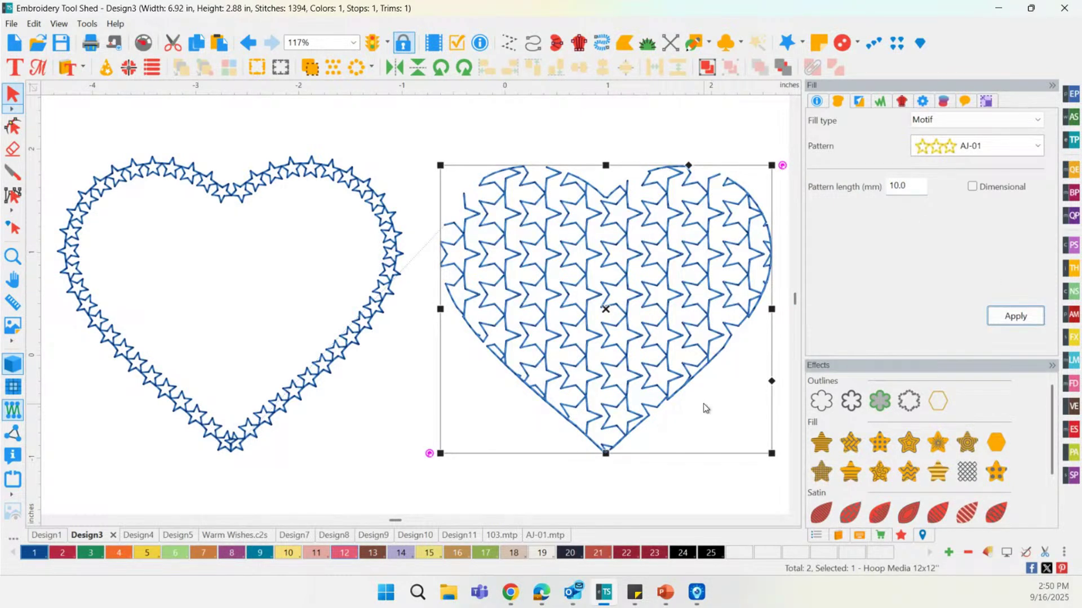
click(729, 445)
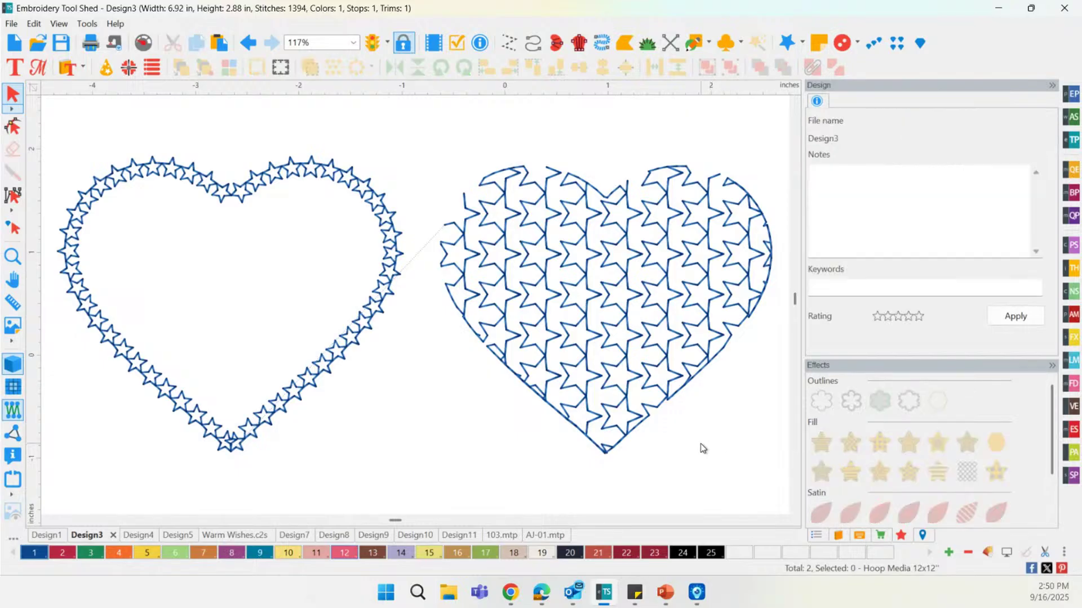
click(368, 336)
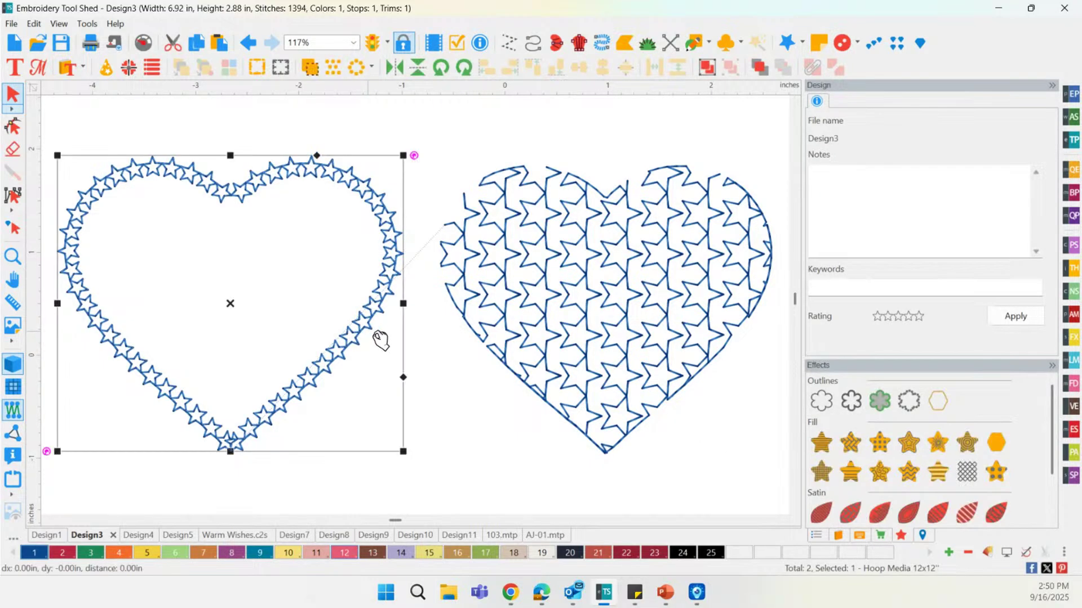